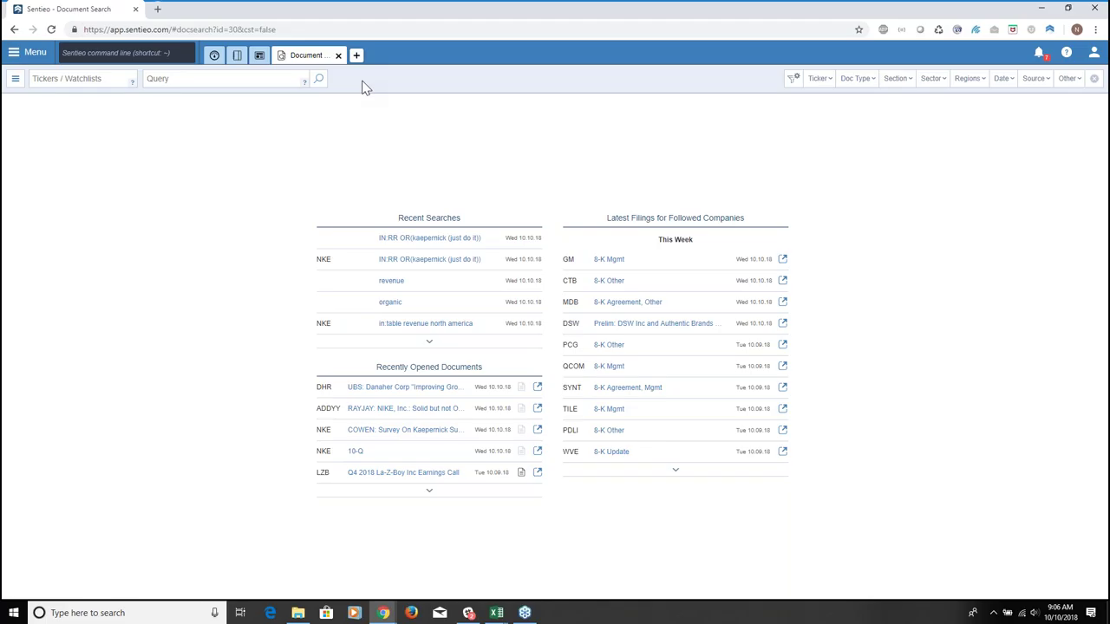
Search NKE documents with the query IN:TR OR((colin kaepernick) (just do it))
left_click(114, 83)
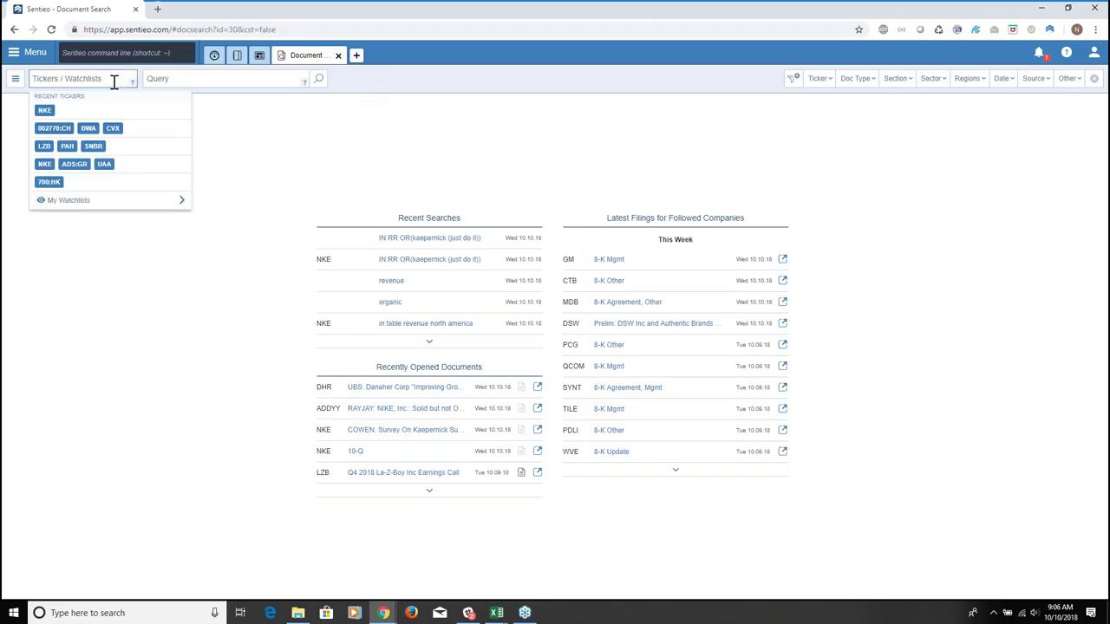
type("NIKE")
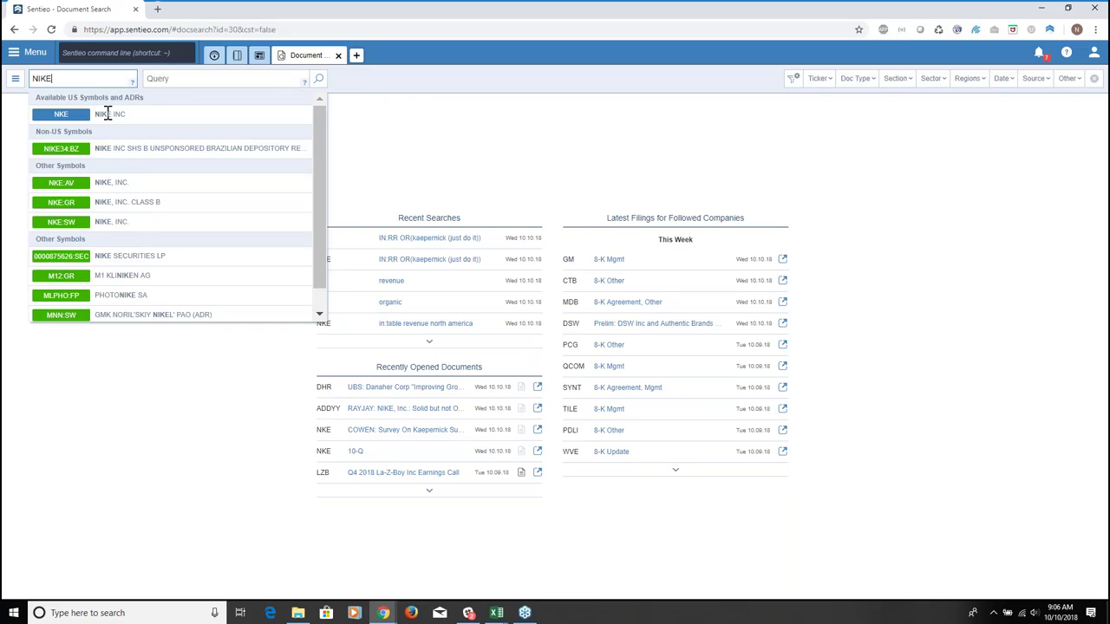
left_click(110, 116)
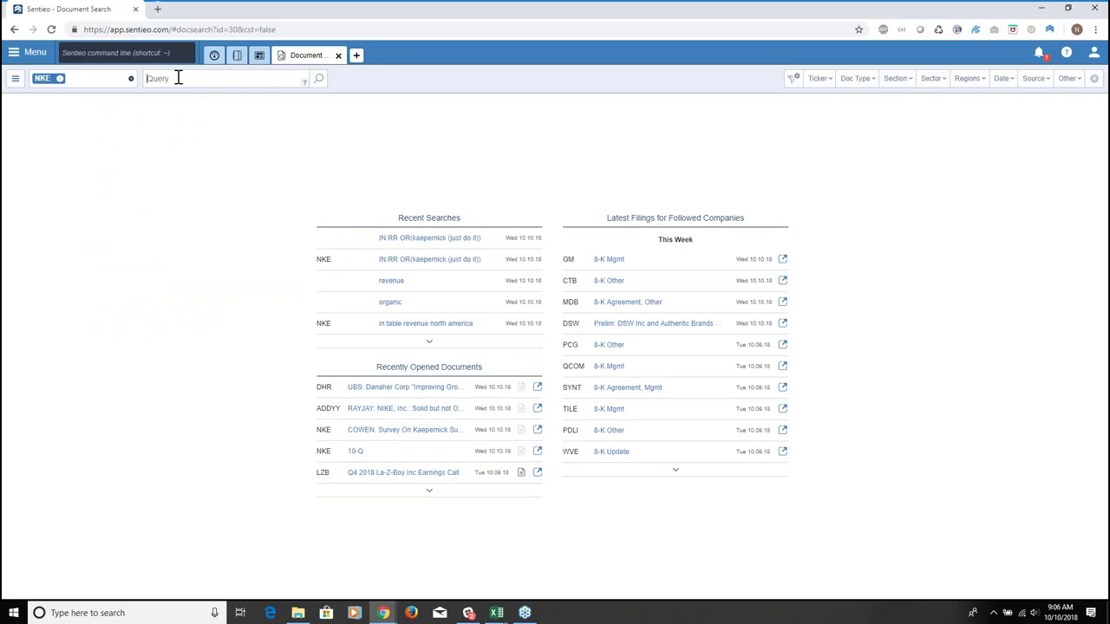
type("in:t")
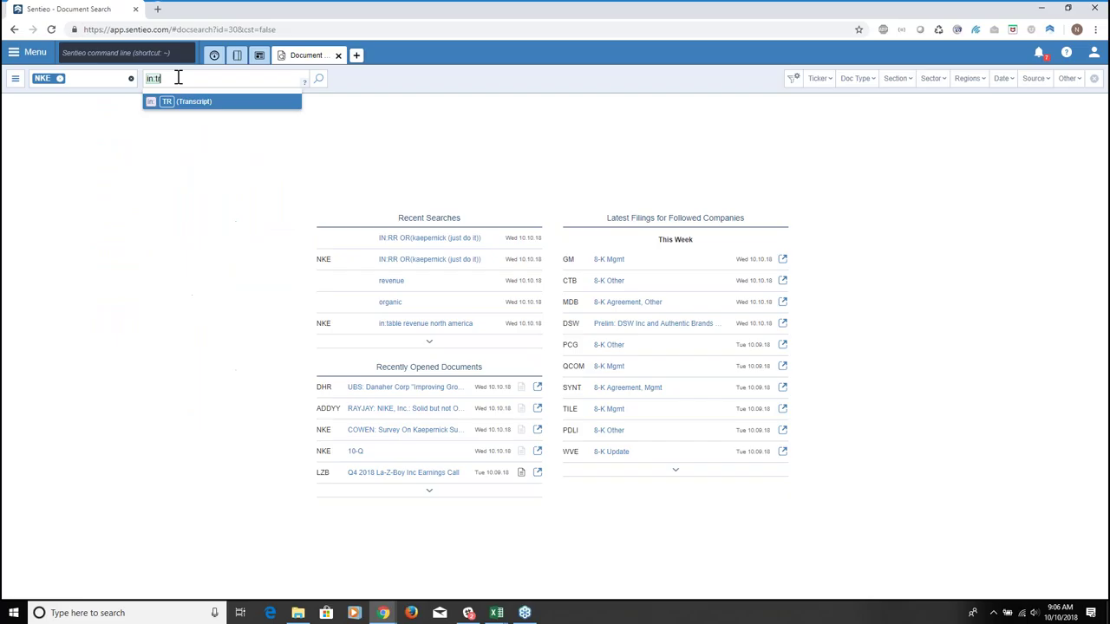
type("r")
key("Return")
type("OR(")
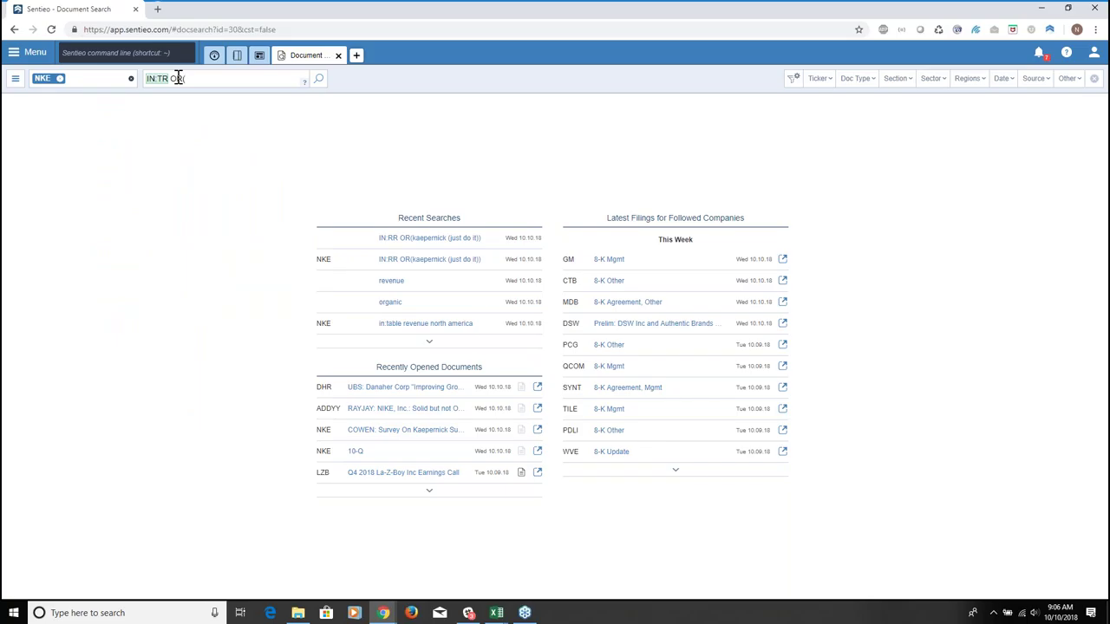
type("(colin kaepernick) (just do it))")
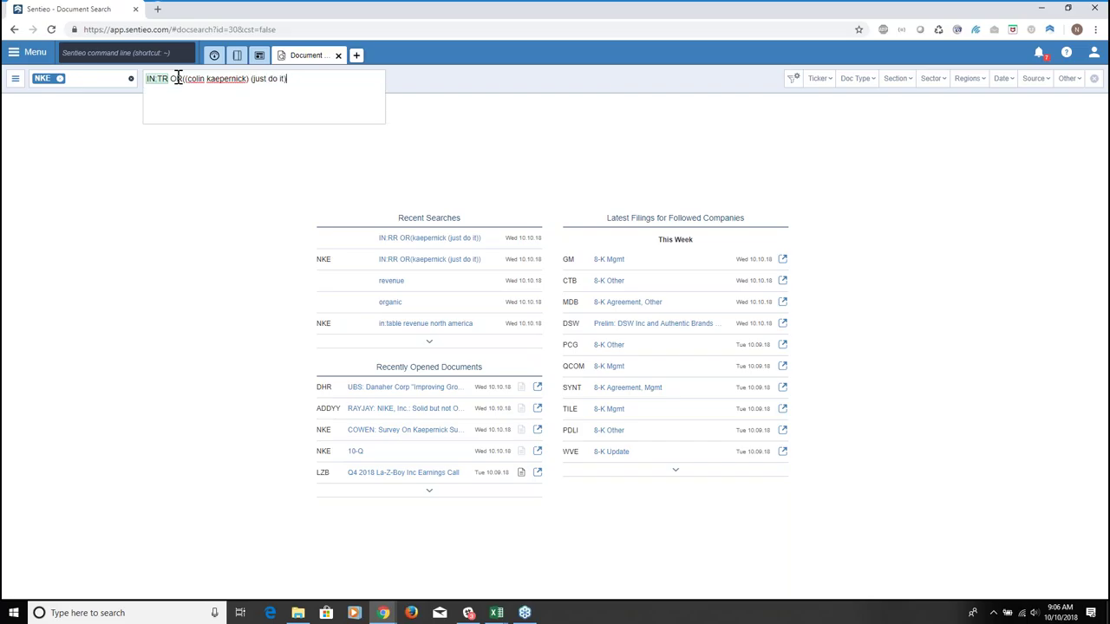
key("Return")
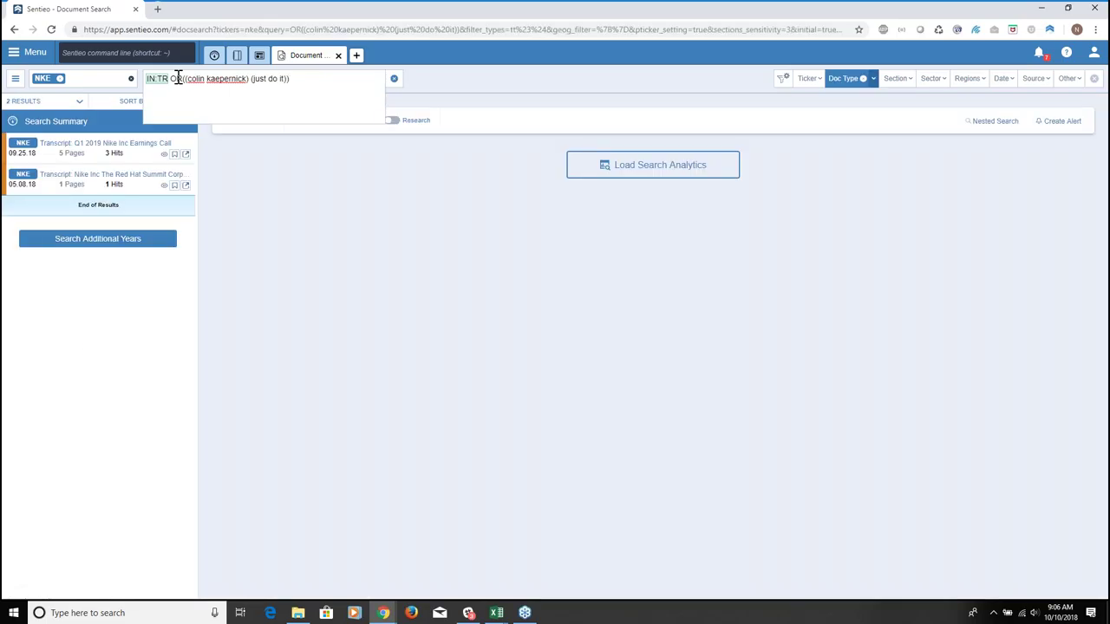
Review the Q1 2019 Nike earnings call transcript, and rerun the search with colin added before (just do it) in the query
left_click(101, 160)
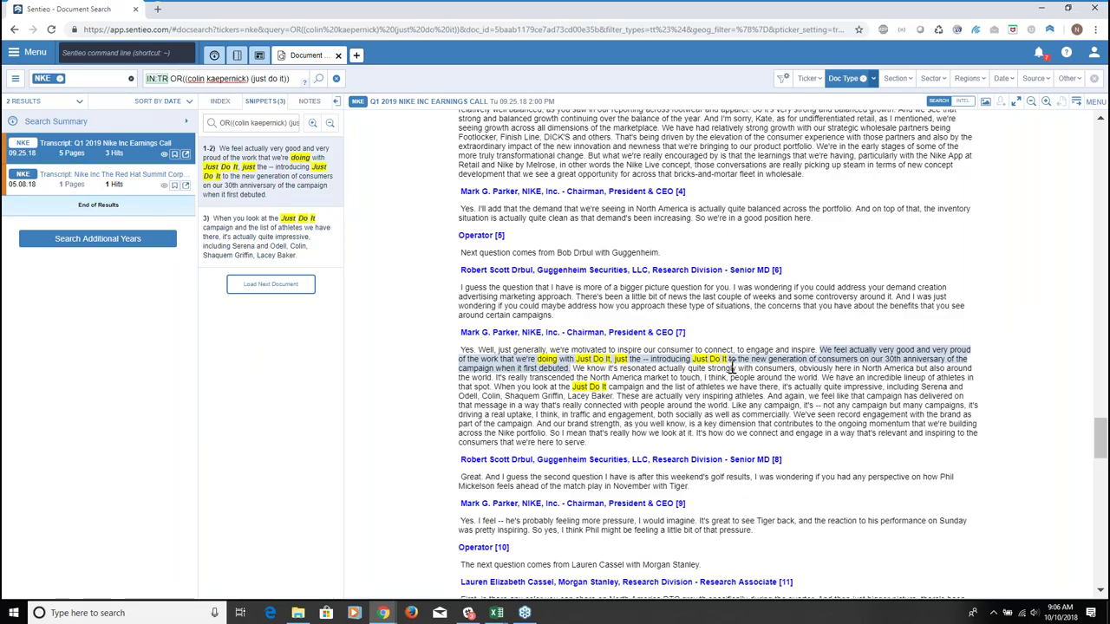
scroll(797, 346, "down", 3)
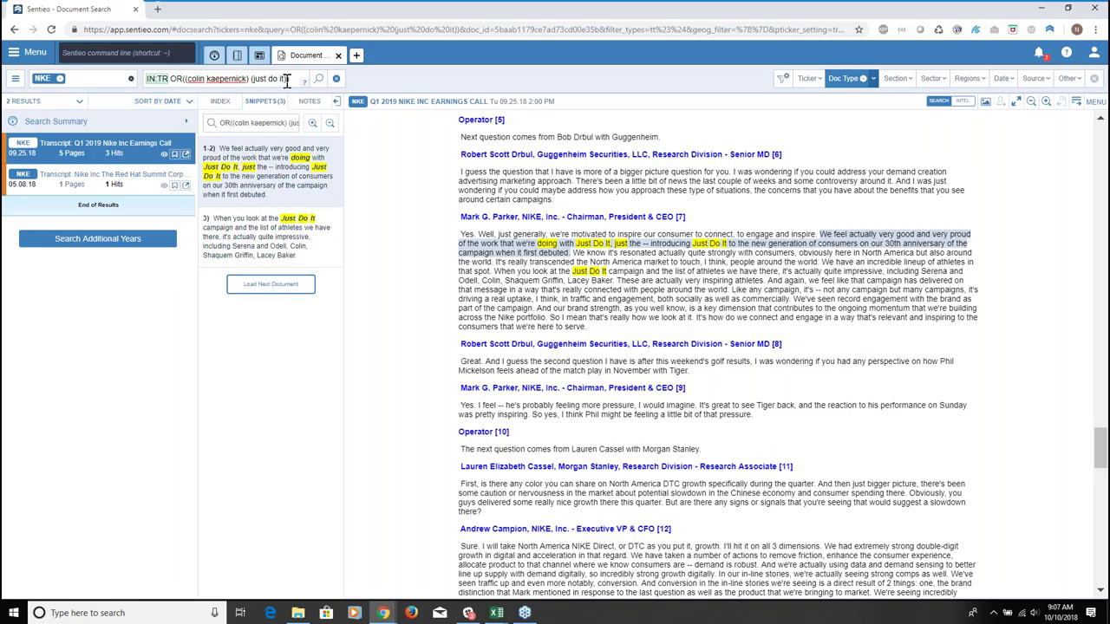
left_click(252, 78)
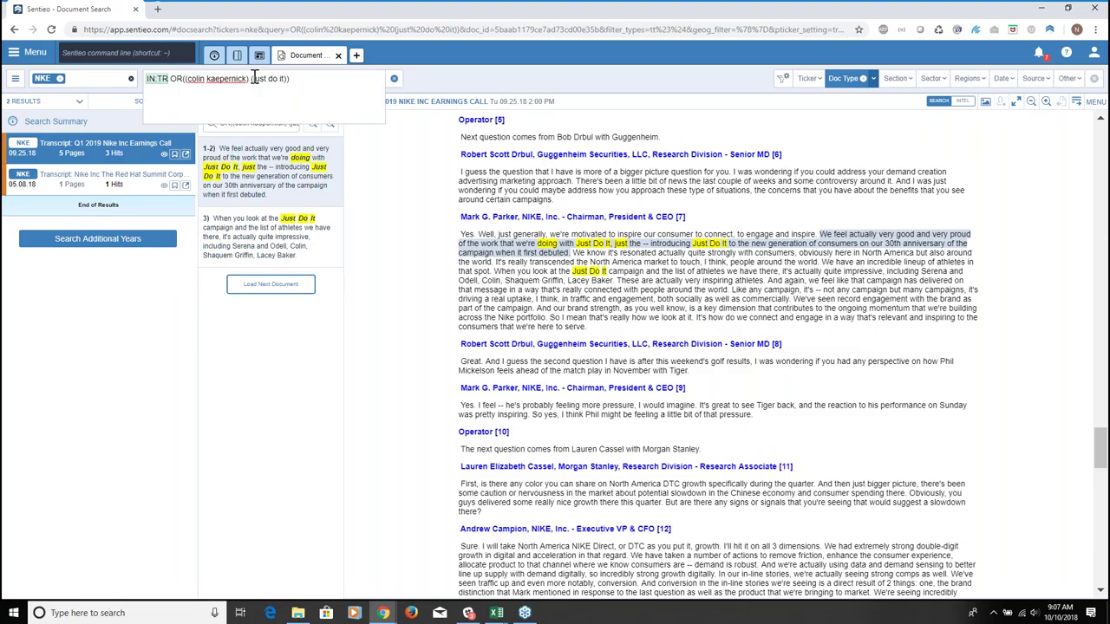
type("colin")
key("Return")
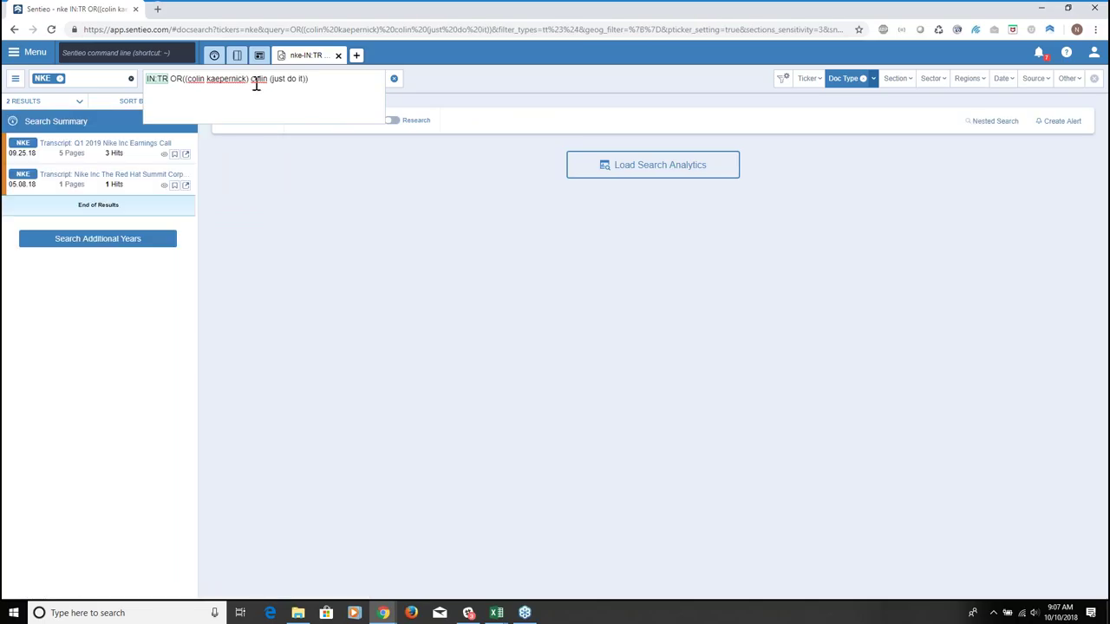
In the Q1 2019 earnings call transcript, label answer [7] as overview, from its start through the list of athletes
left_click(95, 144)
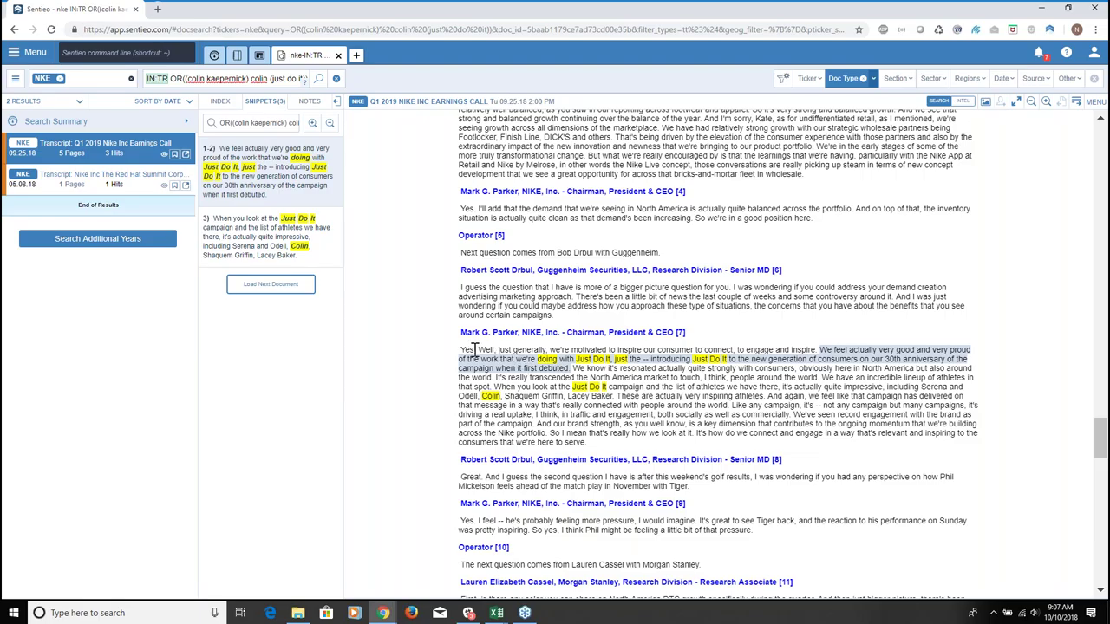
left_click_drag(462, 347, 616, 396)
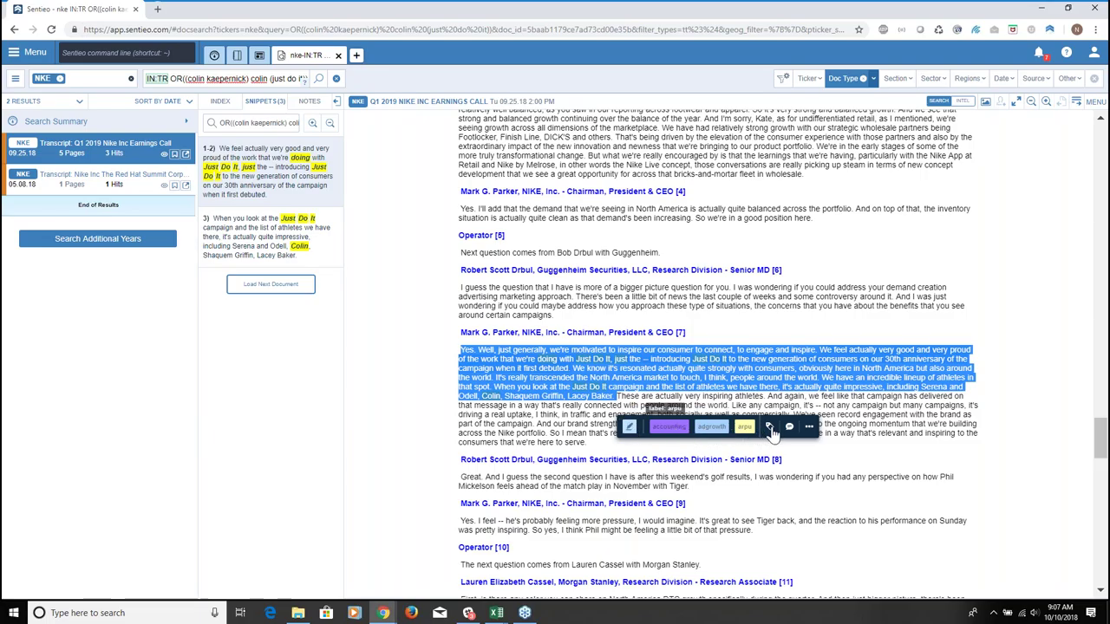
left_click(769, 428)
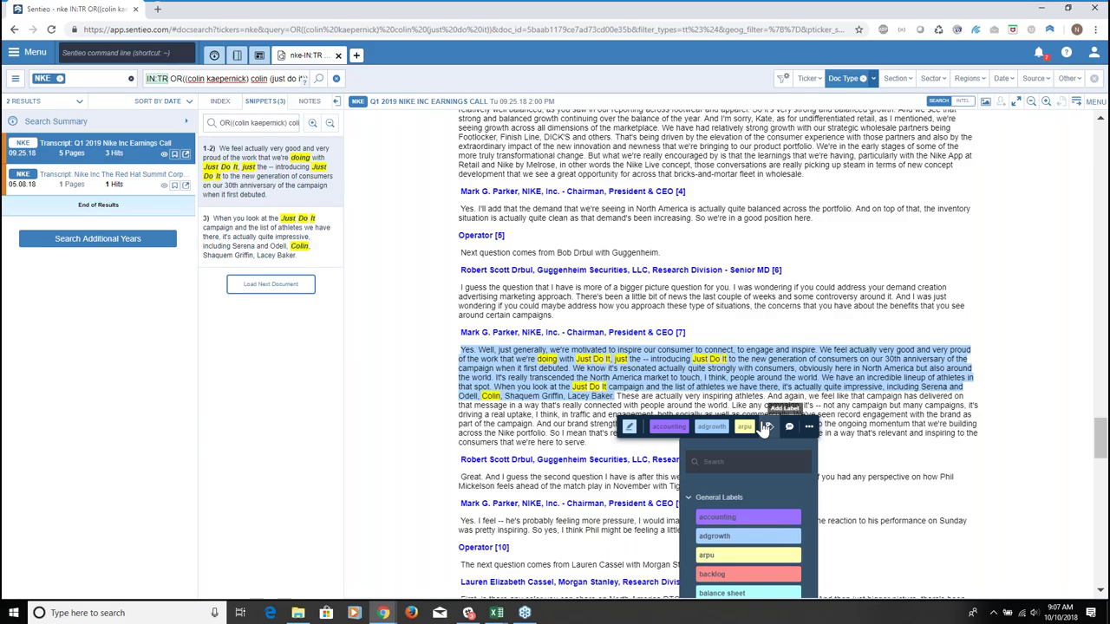
left_click(738, 468)
type("overview")
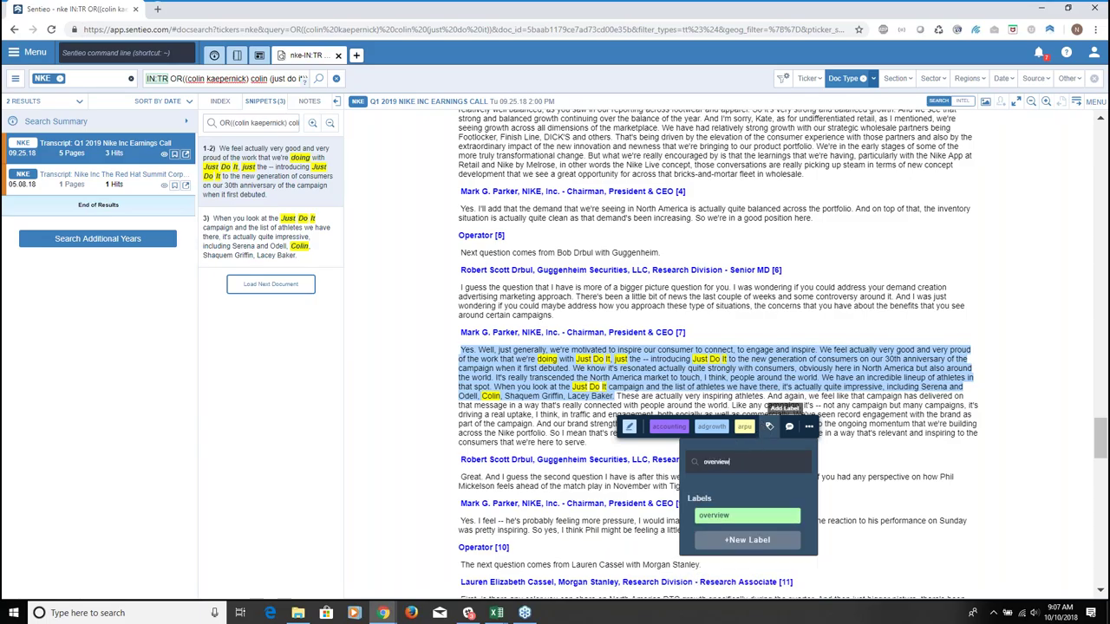
left_click(724, 518)
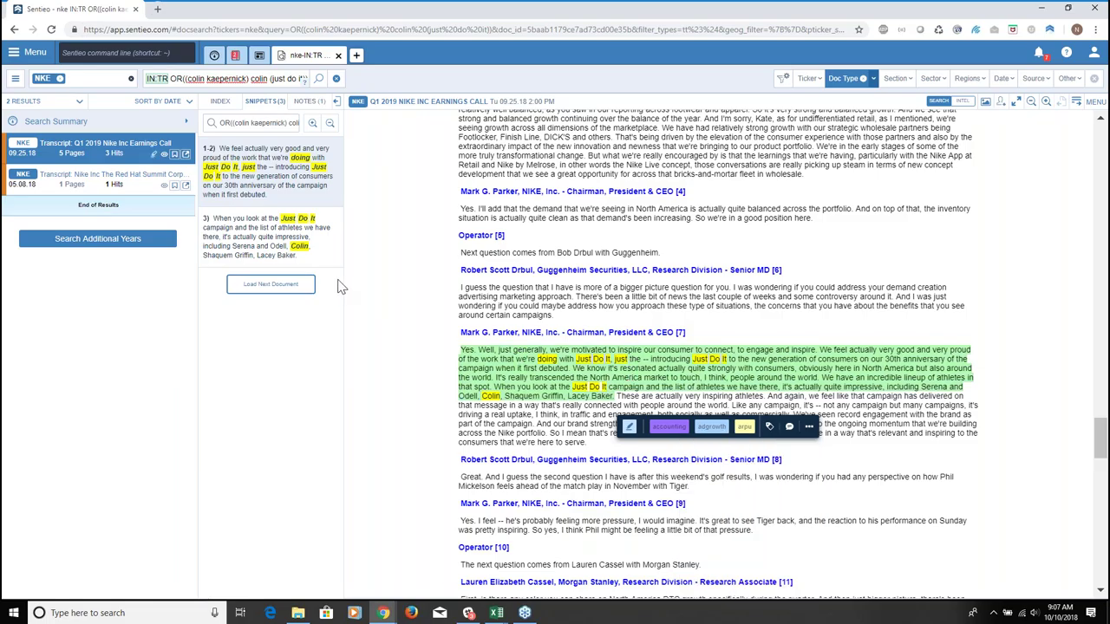
Check the match in the Red Hat Summit transcript, and rerun the search with the OR terms replaced by serena lebron brady kobe
left_click(73, 178)
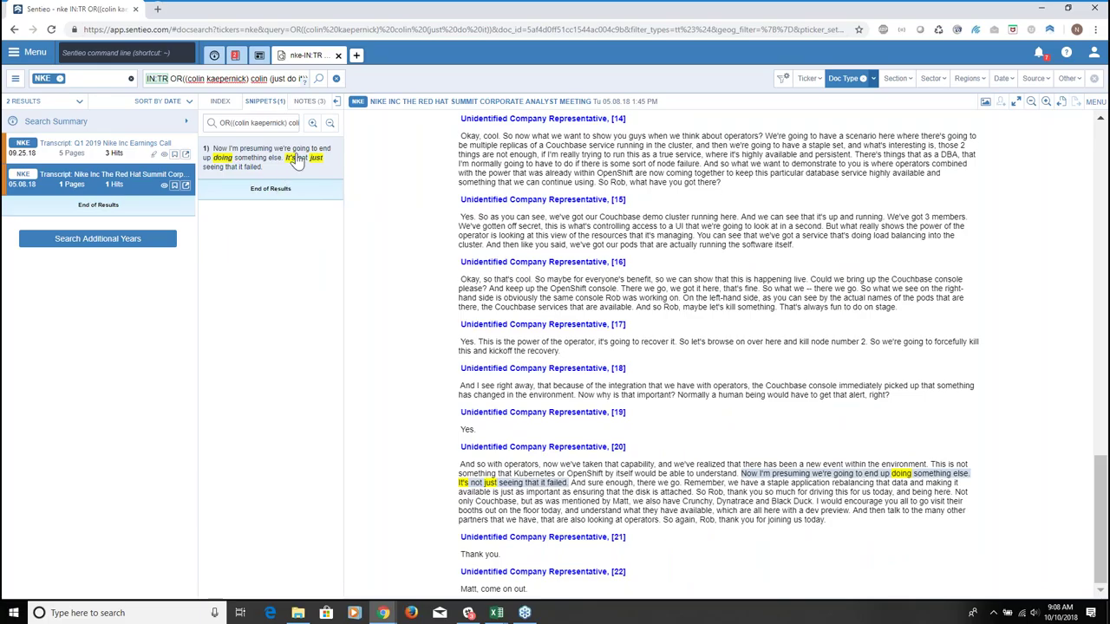
left_click(288, 78)
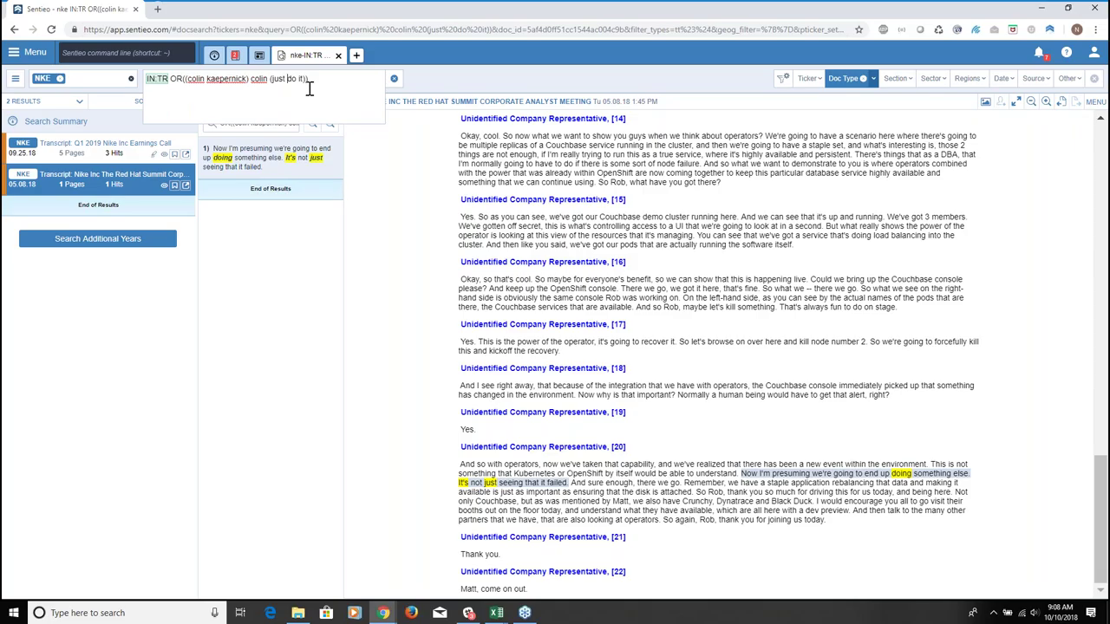
key("Right")
key("Right")
key("Right")
key("ctrl+shift+Left")
key("ctrl+shift+Left")
key("ctrl+shift+Left")
key("ctrl+shift+Left")
key("ctrl+shift+Left")
key("ctrl+shift+Left")
key("shift+Right")
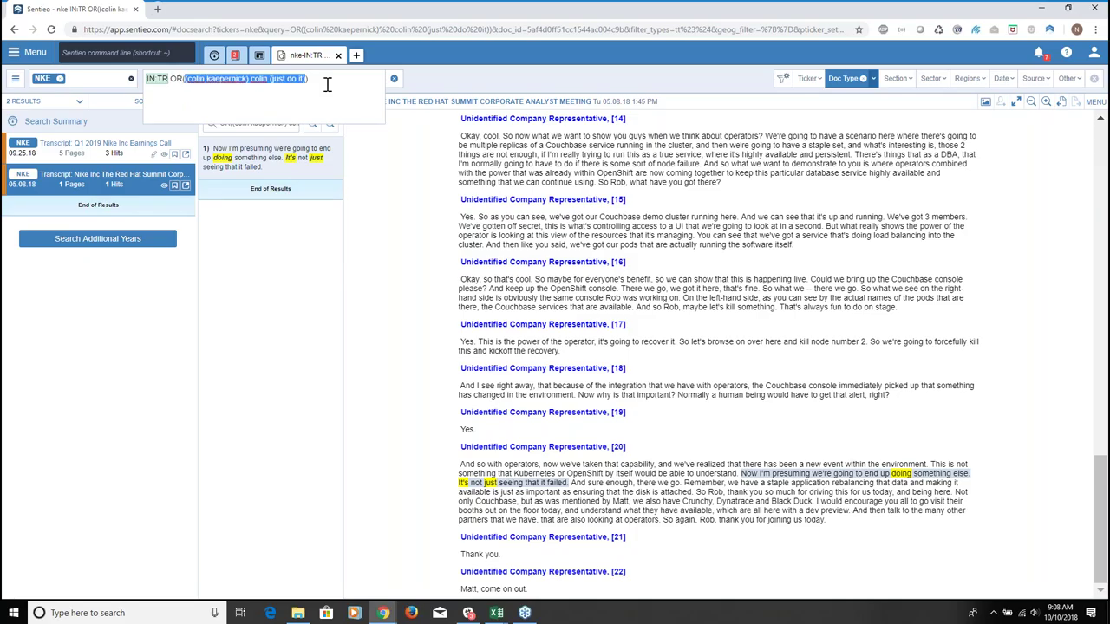
type("serena lebron ")
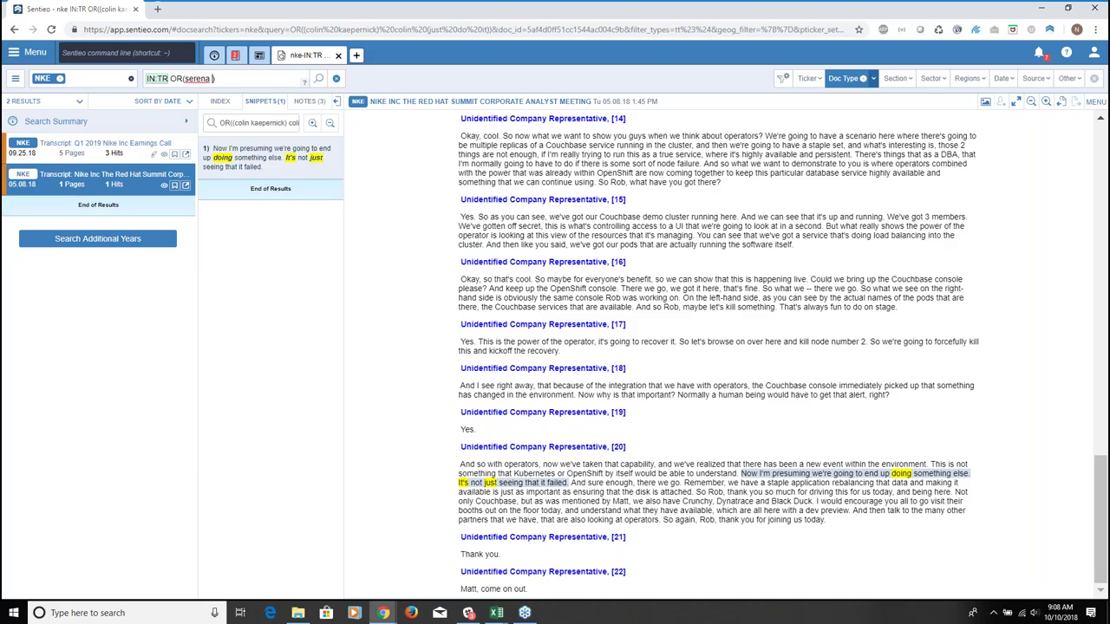
type("brady kobe")
key("Return")
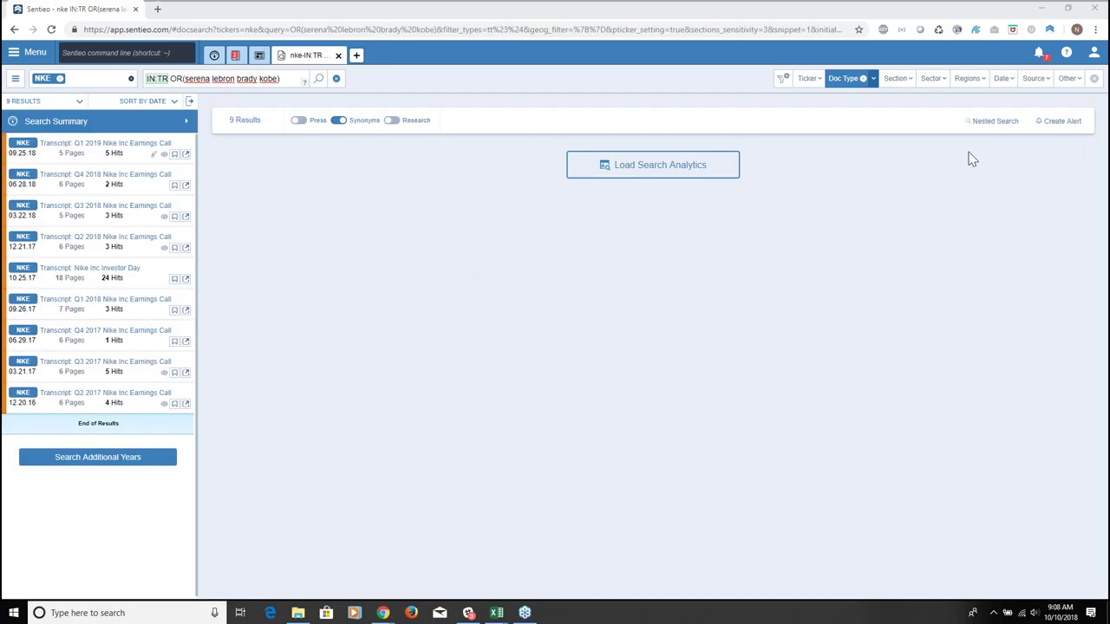
Apply the All time date filter to the NKE transcript search
left_click(1006, 78)
left_click(906, 99)
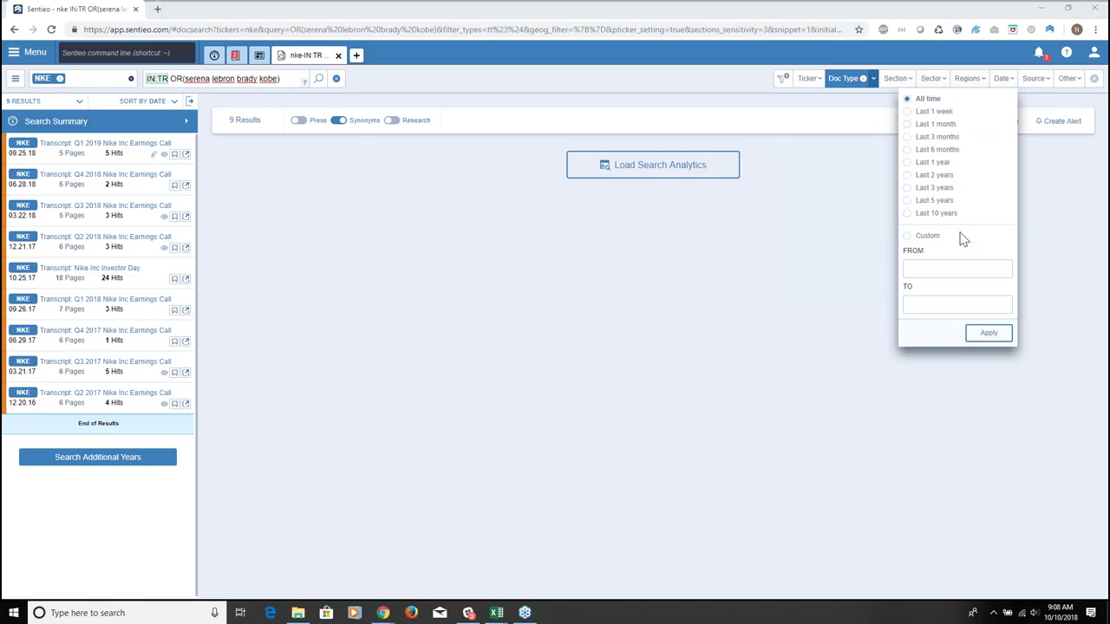
left_click(978, 336)
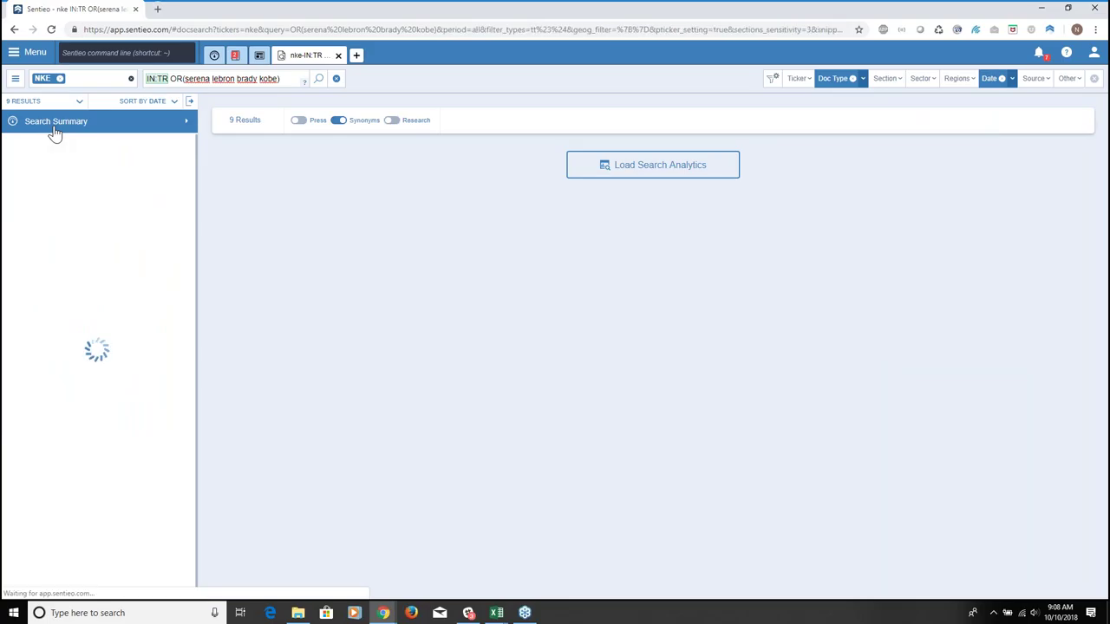
Open the oldest result, the Q3 2003 Nike earnings conference call, to read its athlete mentions, and look back through the results list
scroll(110, 408, "down", 10)
scroll(110, 411, "down", 4)
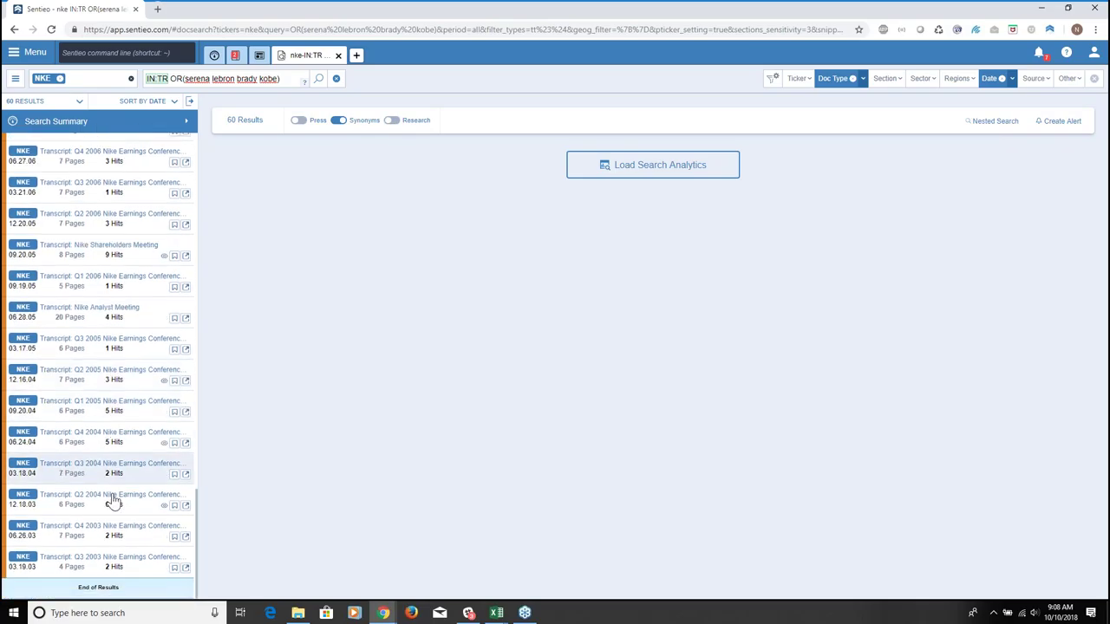
left_click(101, 570)
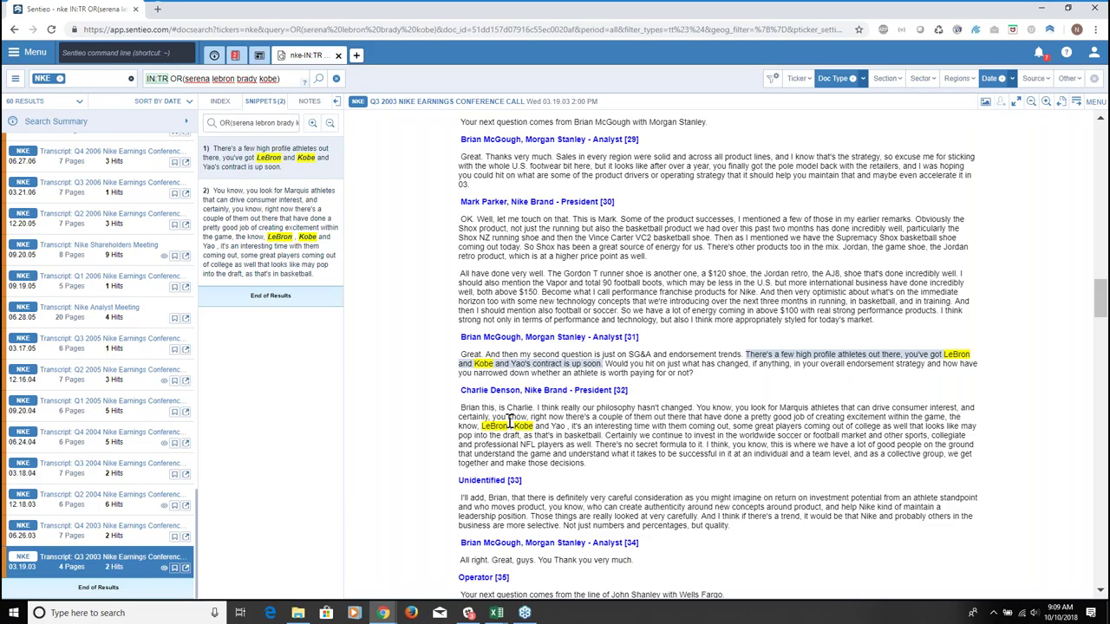
scroll(165, 386, "up", 10)
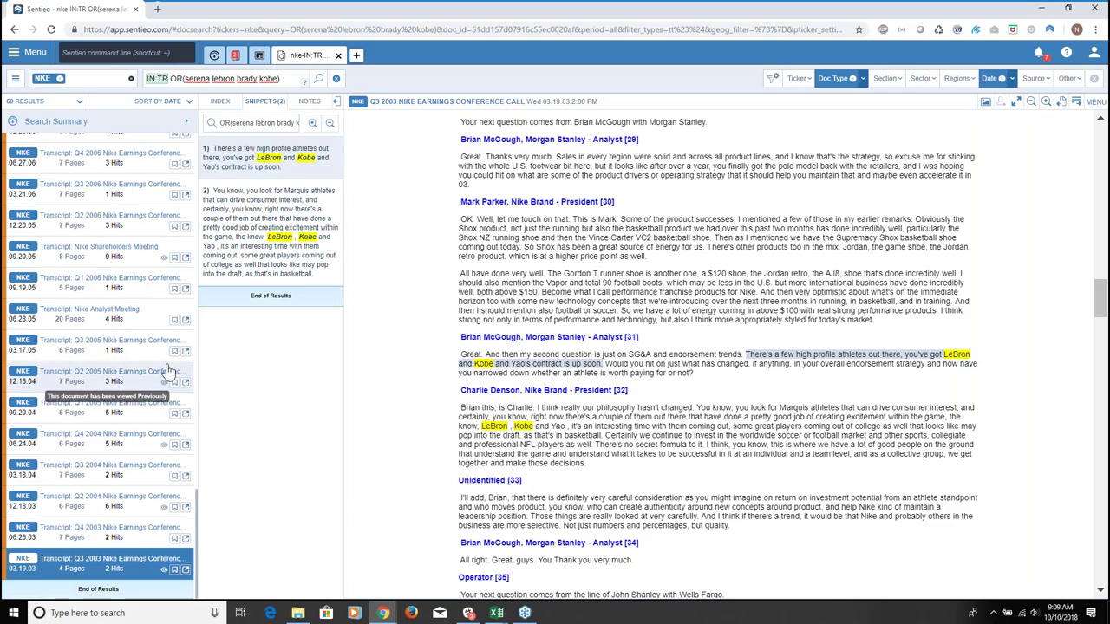
scroll(169, 369, "up", 4)
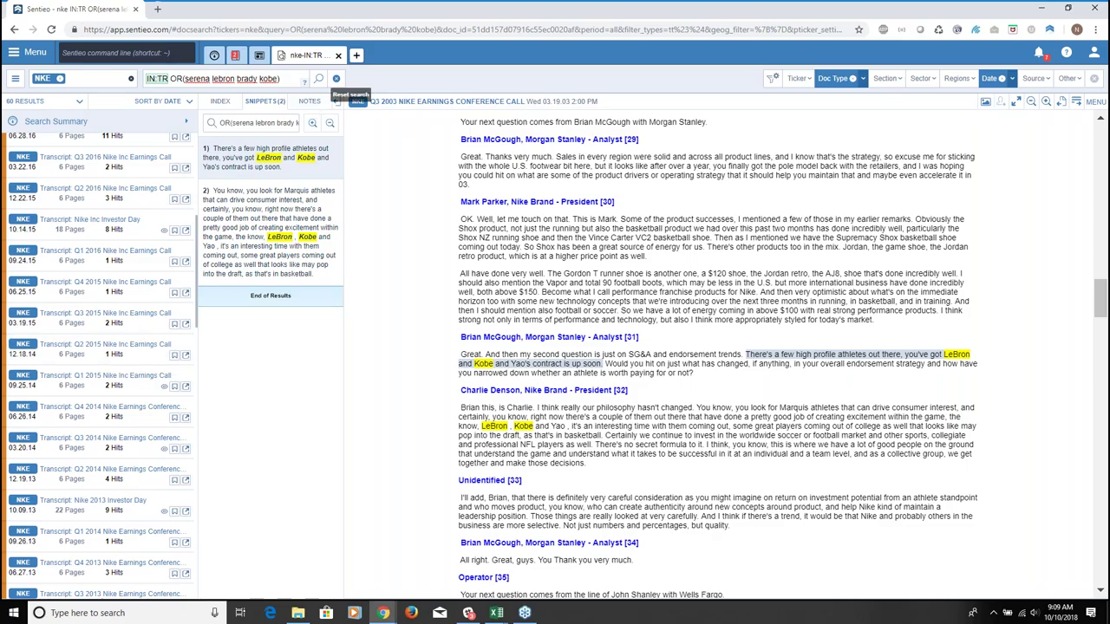
Open a new Equity Data Terminal and load the company page for NKE
left_click(356, 56)
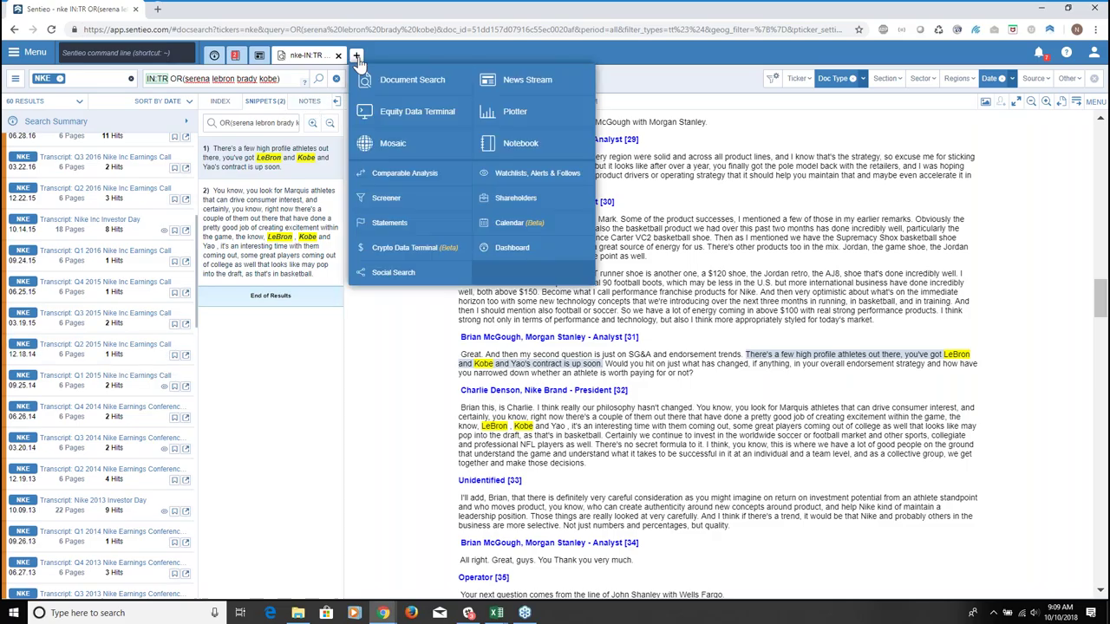
left_click(411, 126)
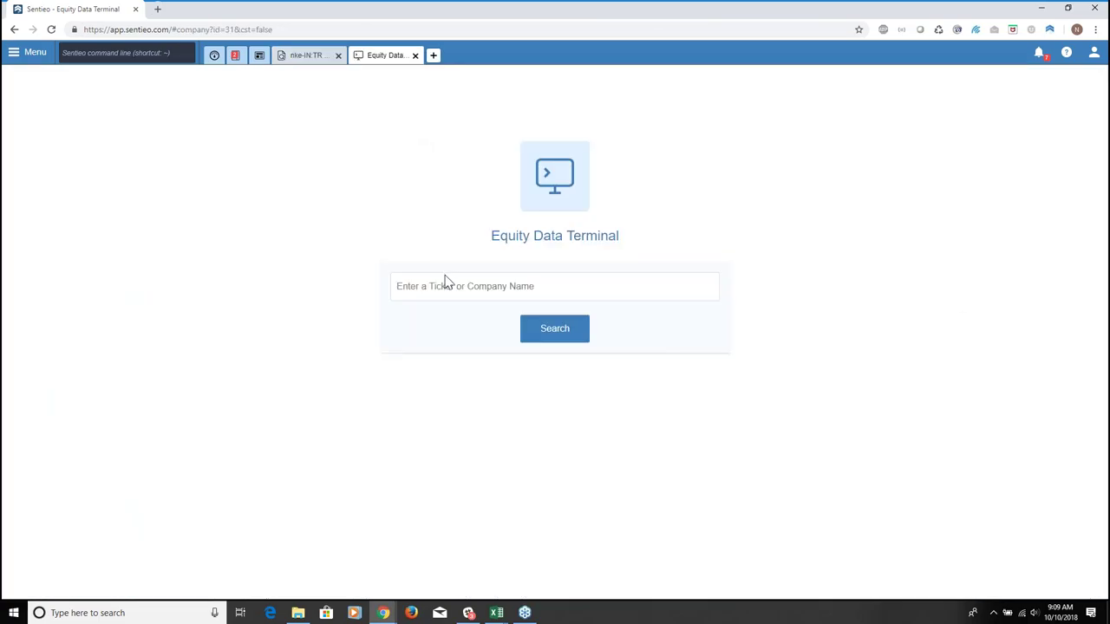
left_click(443, 283)
type("NKE")
key("Return")
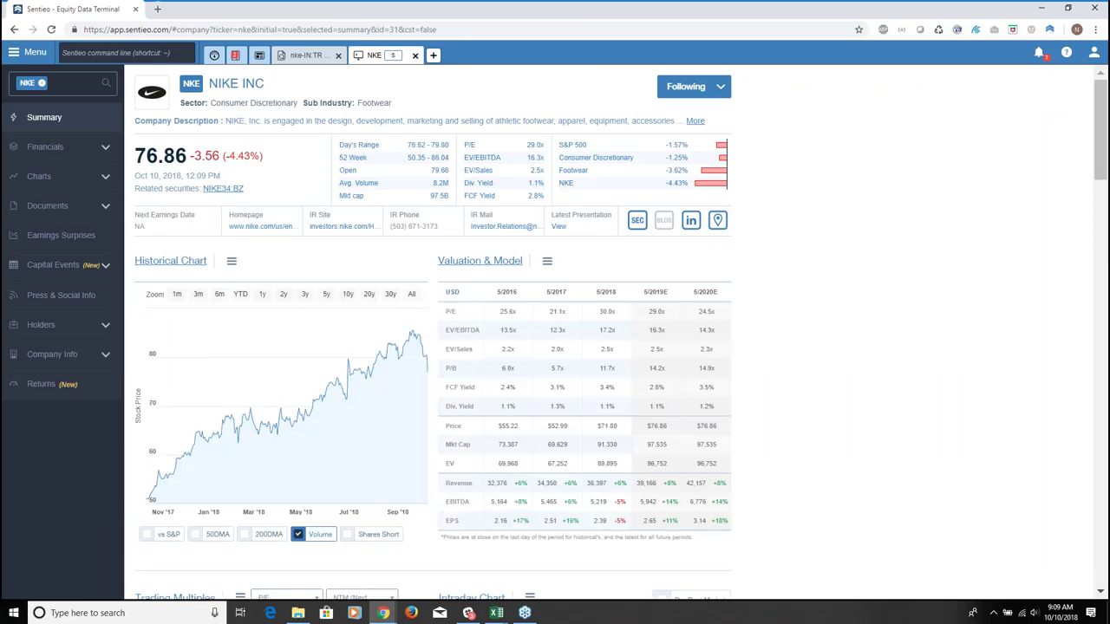
Display Nike's Comparables table and include international peers
left_click(45, 146)
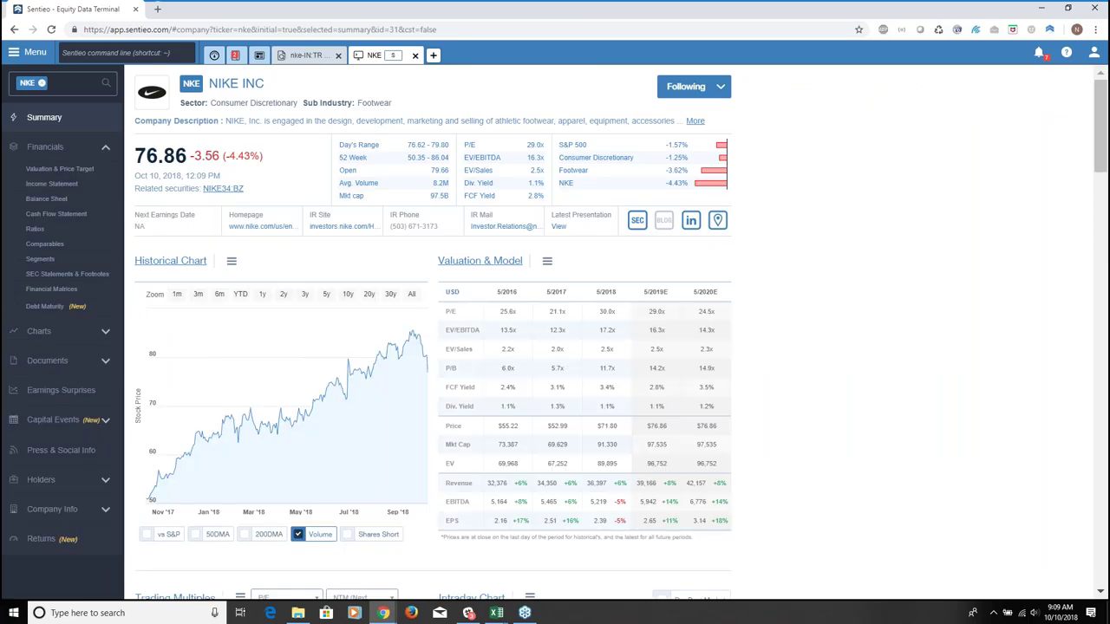
left_click(48, 250)
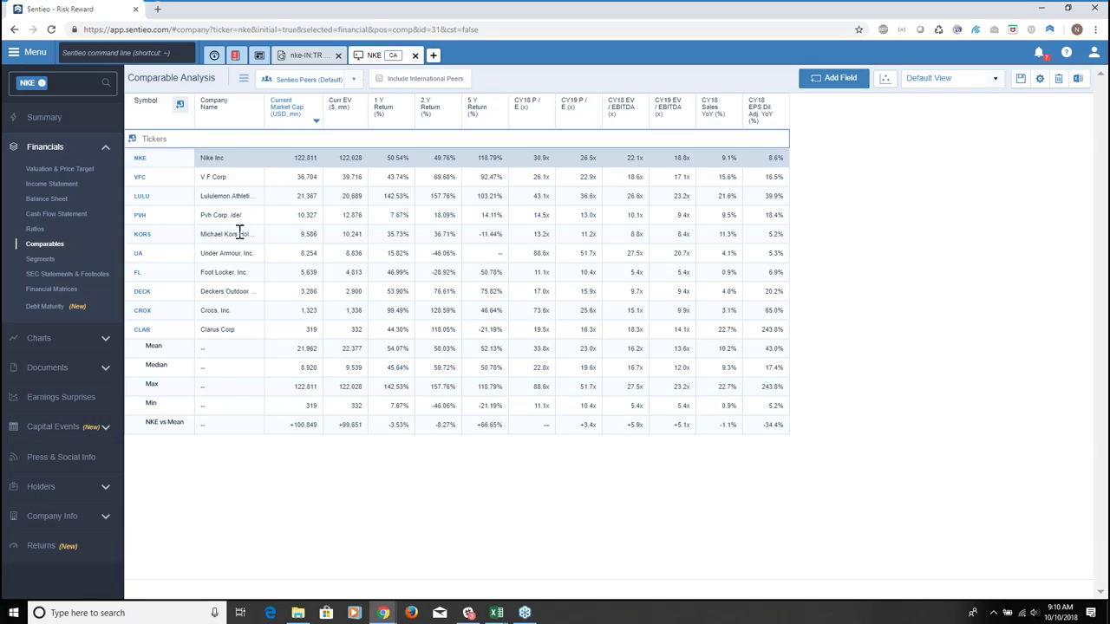
left_click(380, 79)
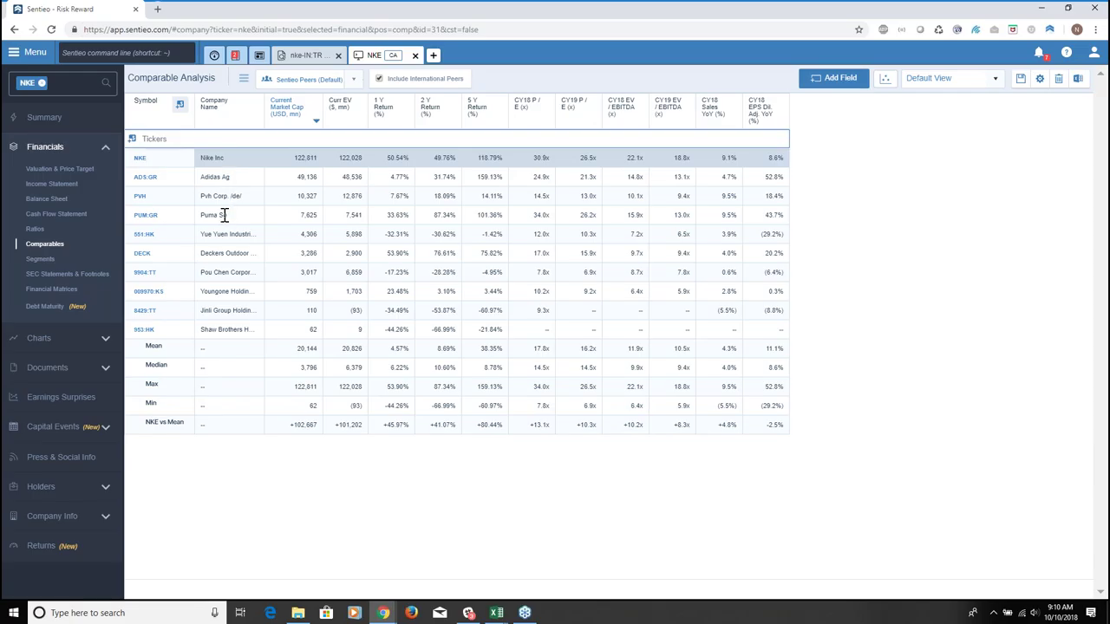
Exclude Shaw Brothers (953:HK) and Jinli Group (8429:TT) from the comparable companies
mouse_move(176, 334)
left_click(183, 334)
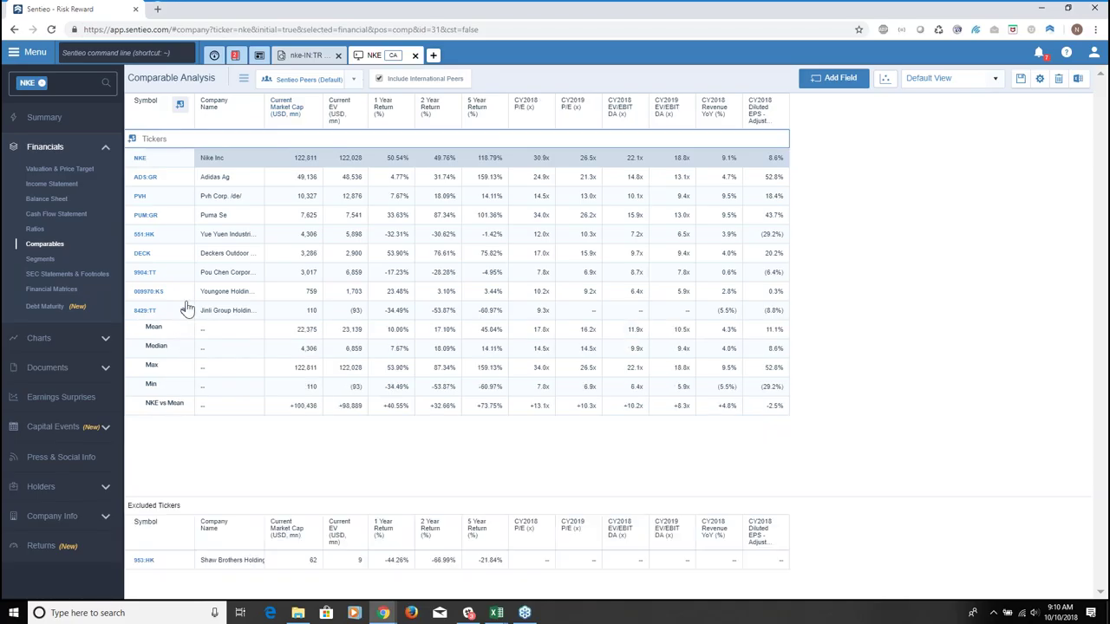
left_click(184, 311)
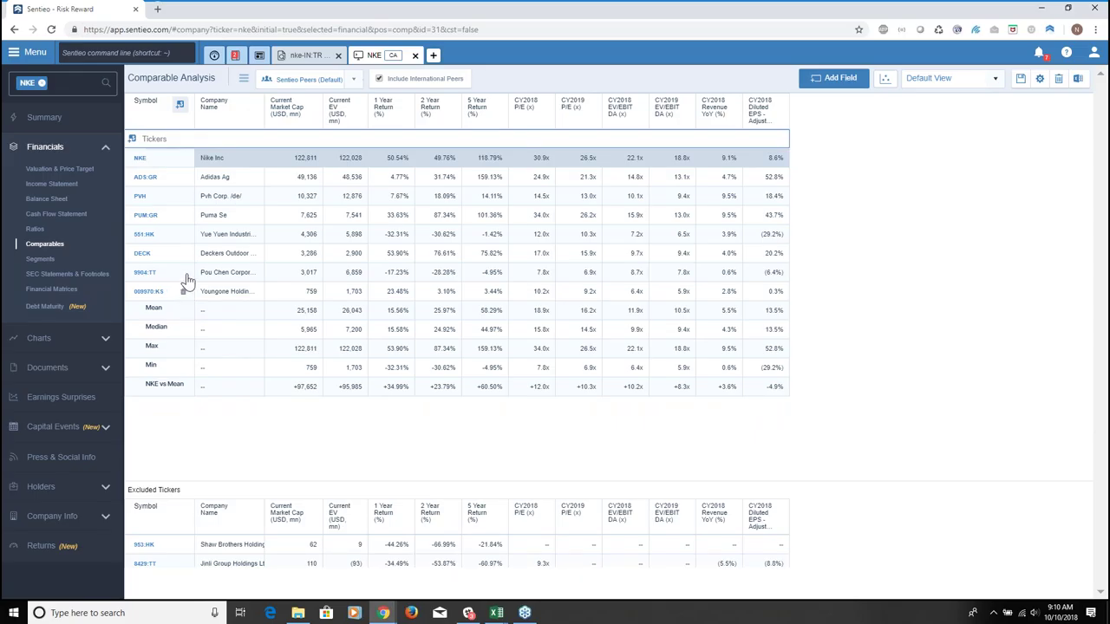
Remove Youngone Holdings, Pou Chen (9904:TT) and Yue Yuen (551:HK) from Nike's comparable companies
left_click(184, 285)
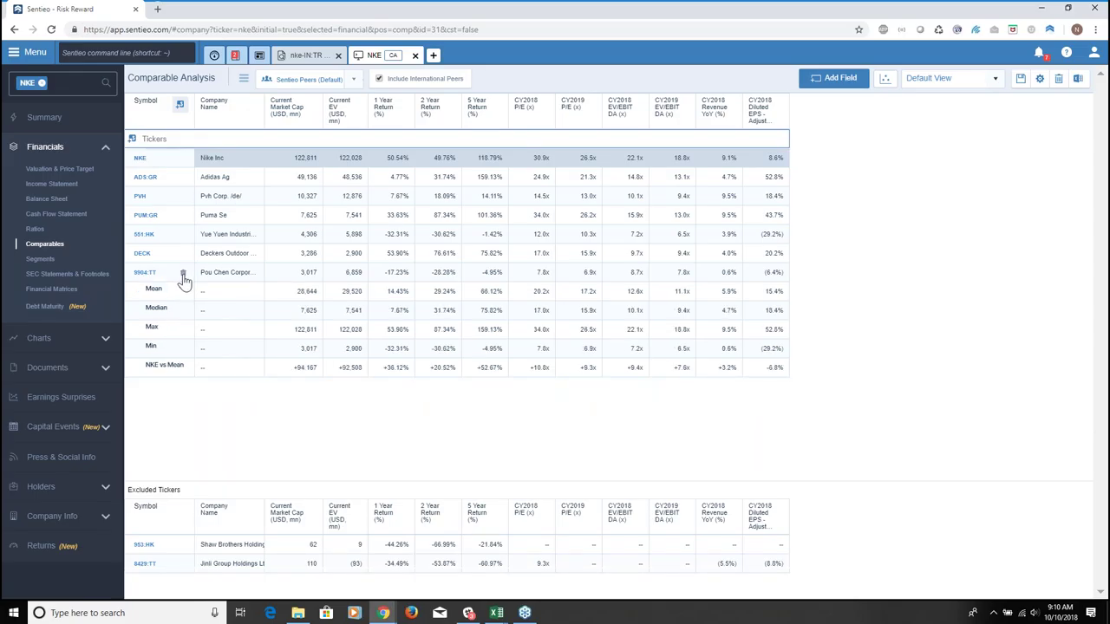
left_click(183, 274)
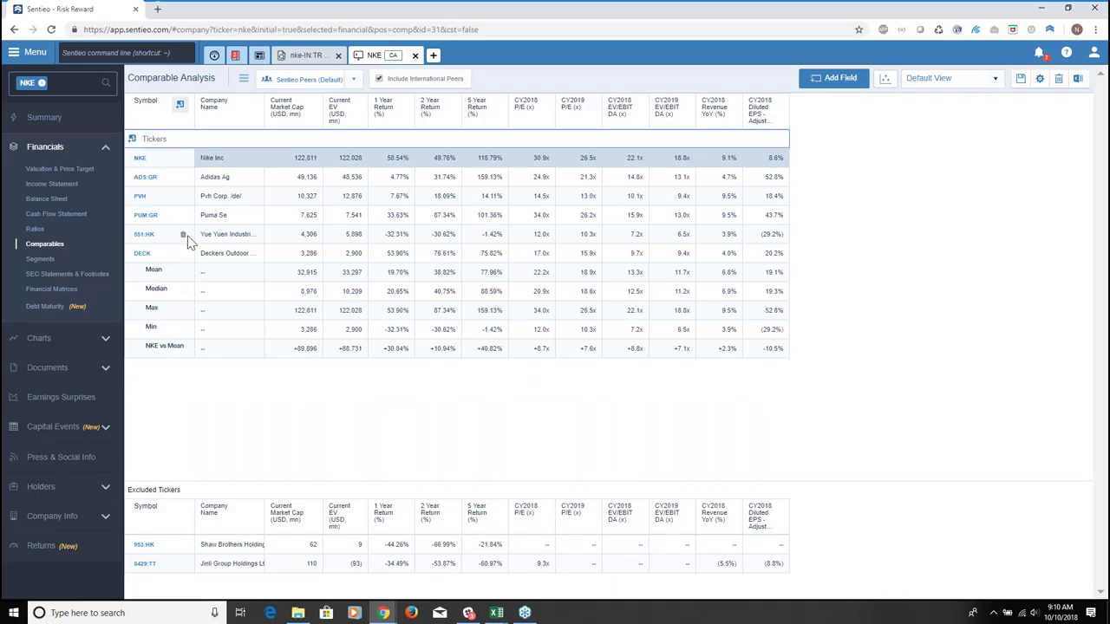
left_click(183, 235)
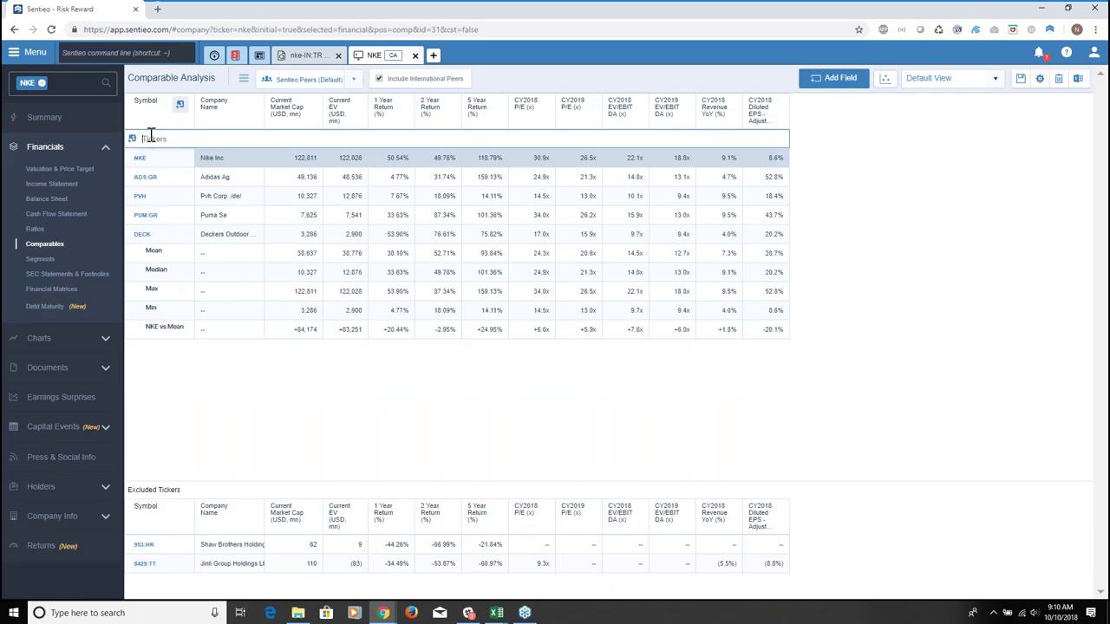
Add Under Armour (UAA) and Lululemon Athletica (LULU) to Nike's comparable companies
type("uaa")
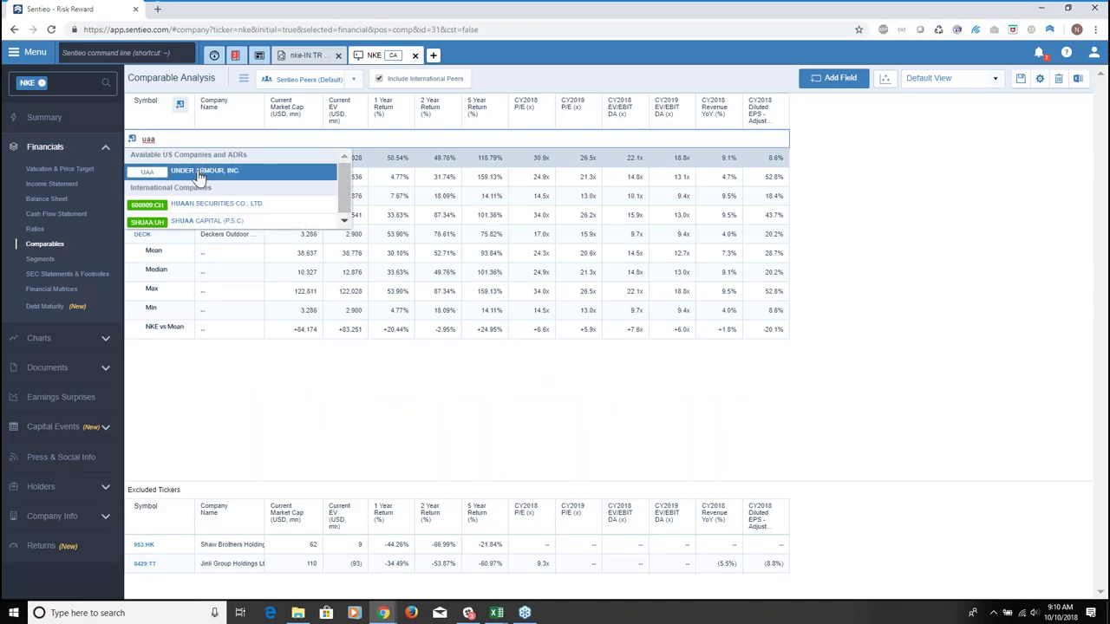
key("Escape")
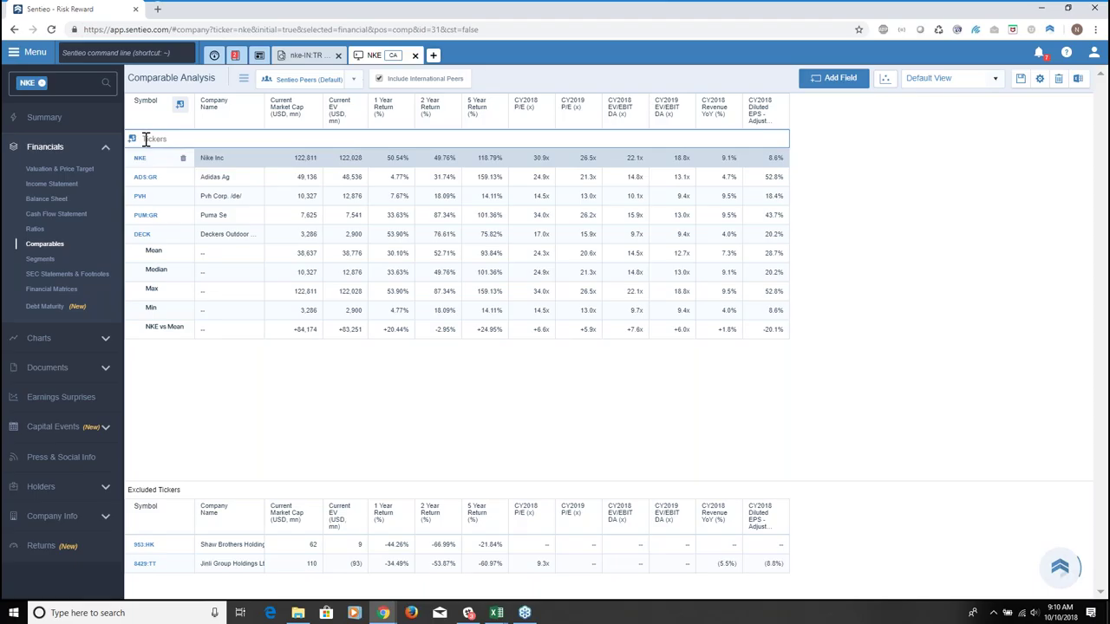
type("lulu")
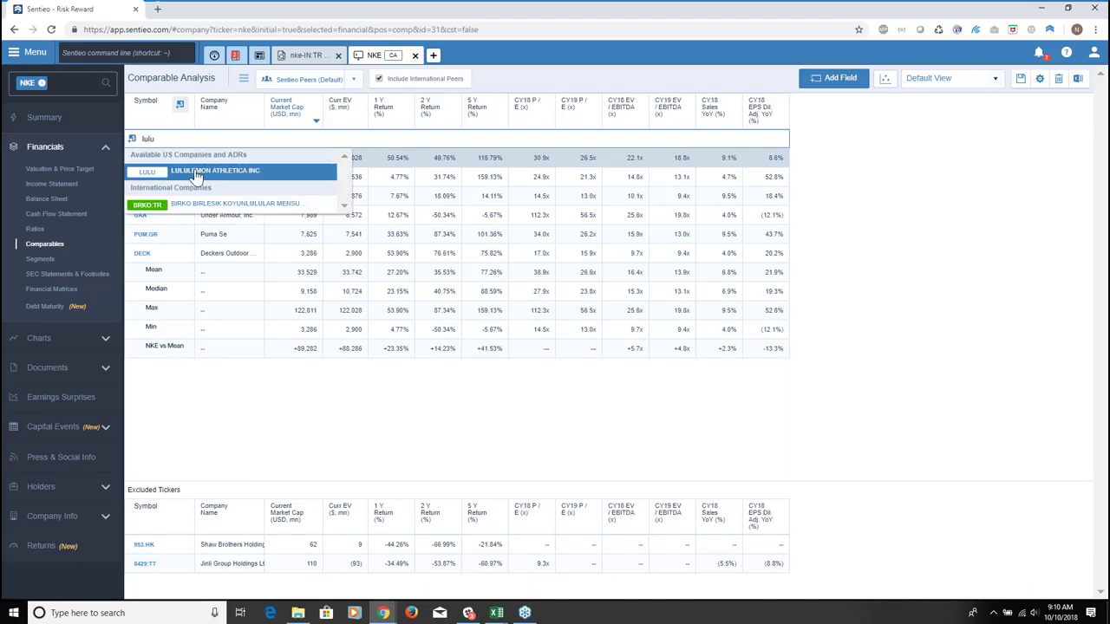
left_click(198, 173)
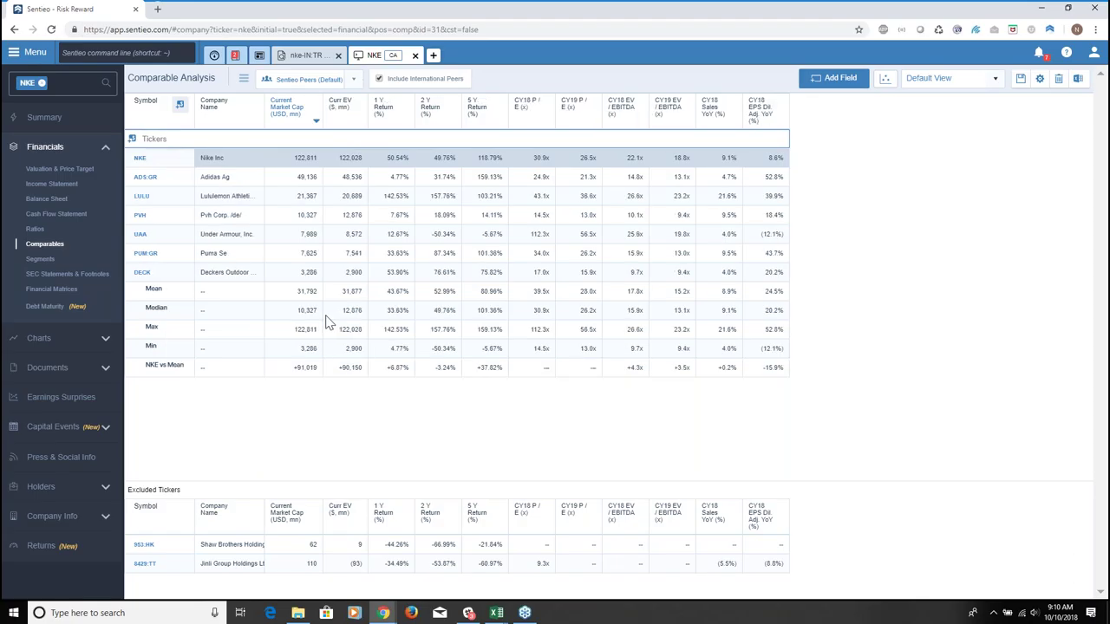
Save the comparable companies as a watchlist named Nike Peers, with following tickers and configuring alerts turned off
left_click(245, 80)
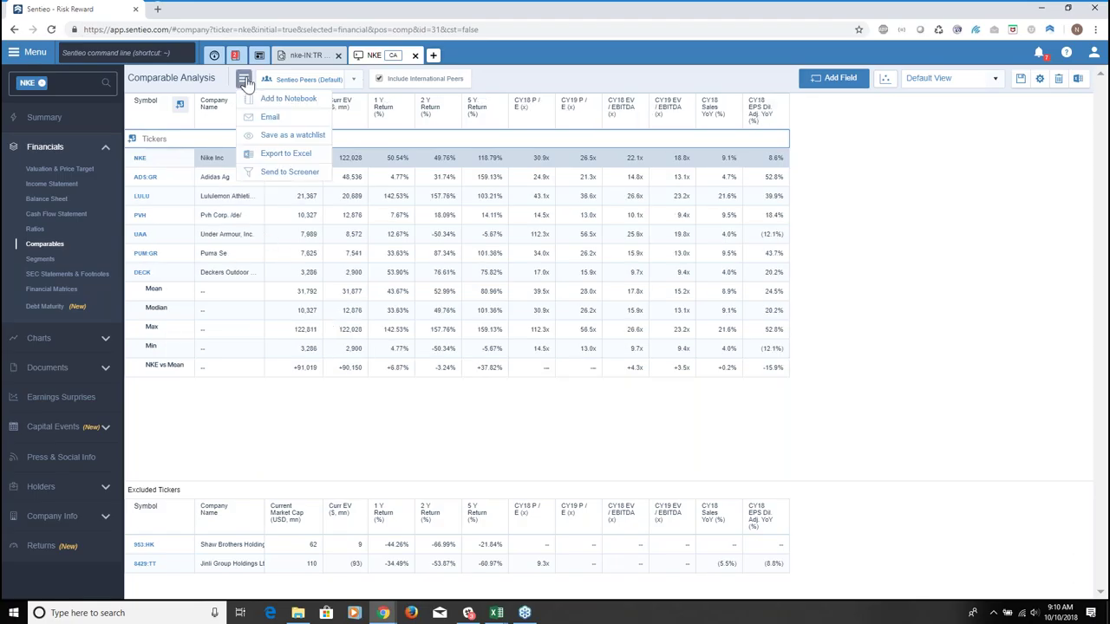
left_click(286, 138)
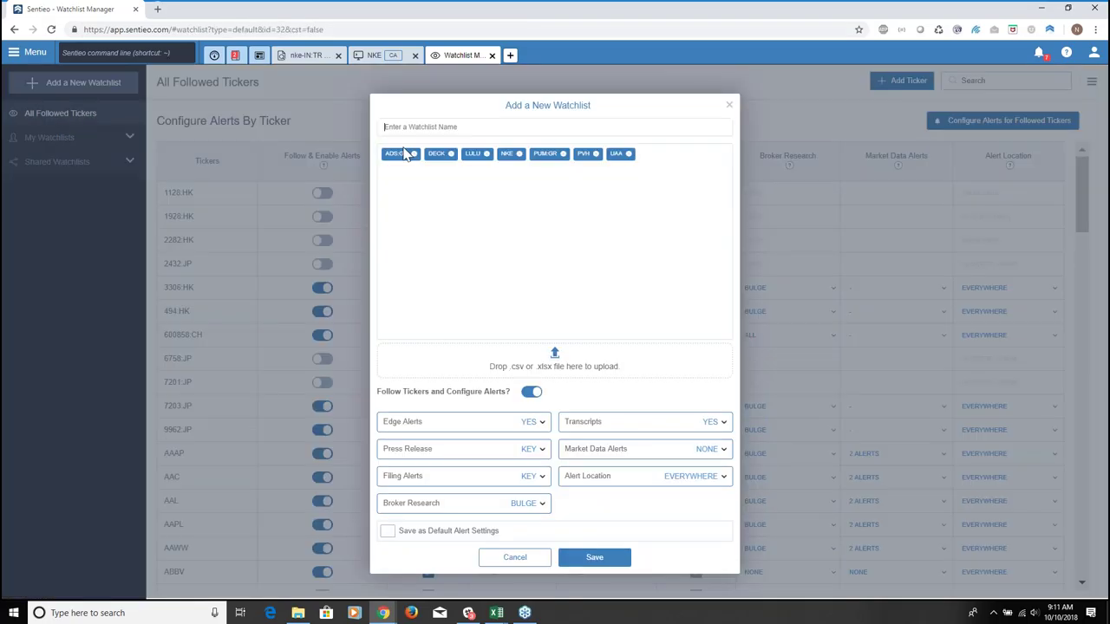
type("Nike Peers")
left_click(534, 394)
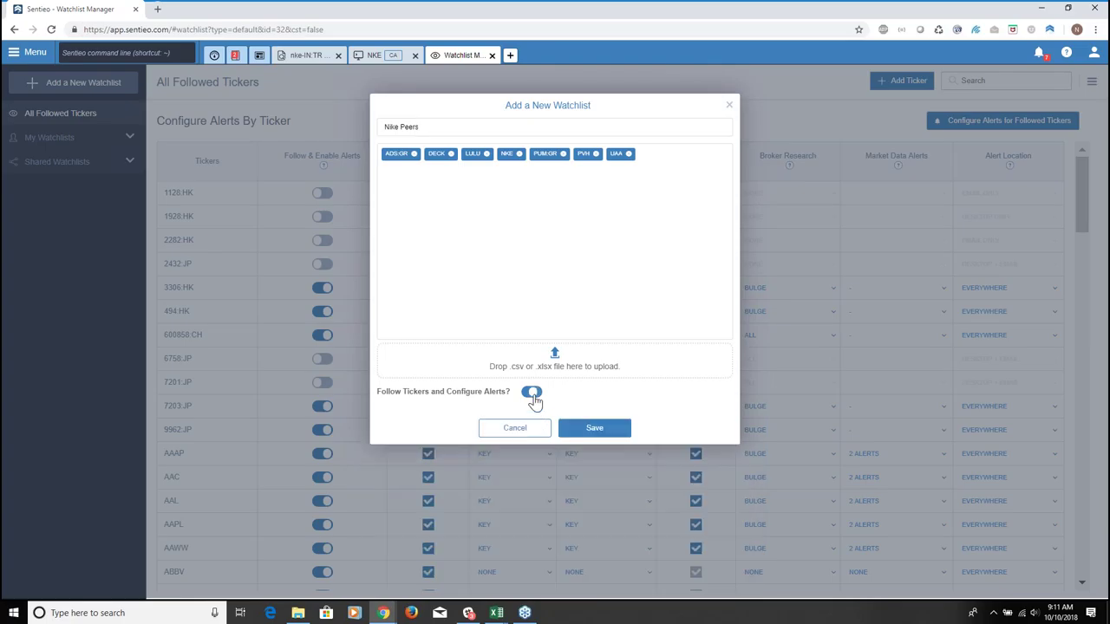
left_click(595, 428)
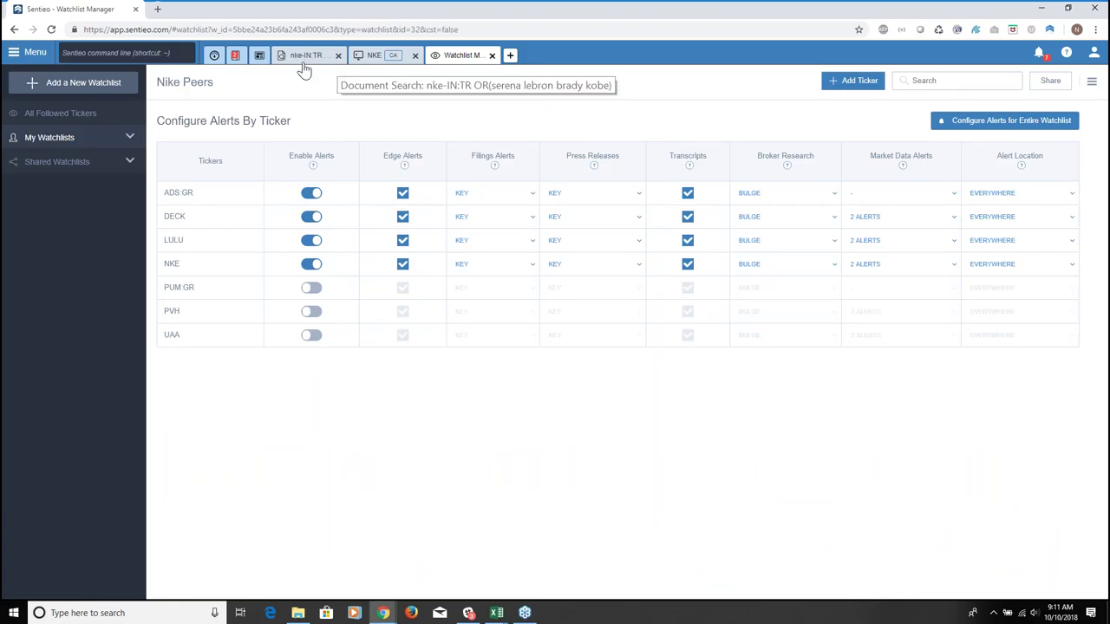
Open a new Document Search and limit it to the Nike Peers watchlist
left_click(20, 55)
left_click(52, 81)
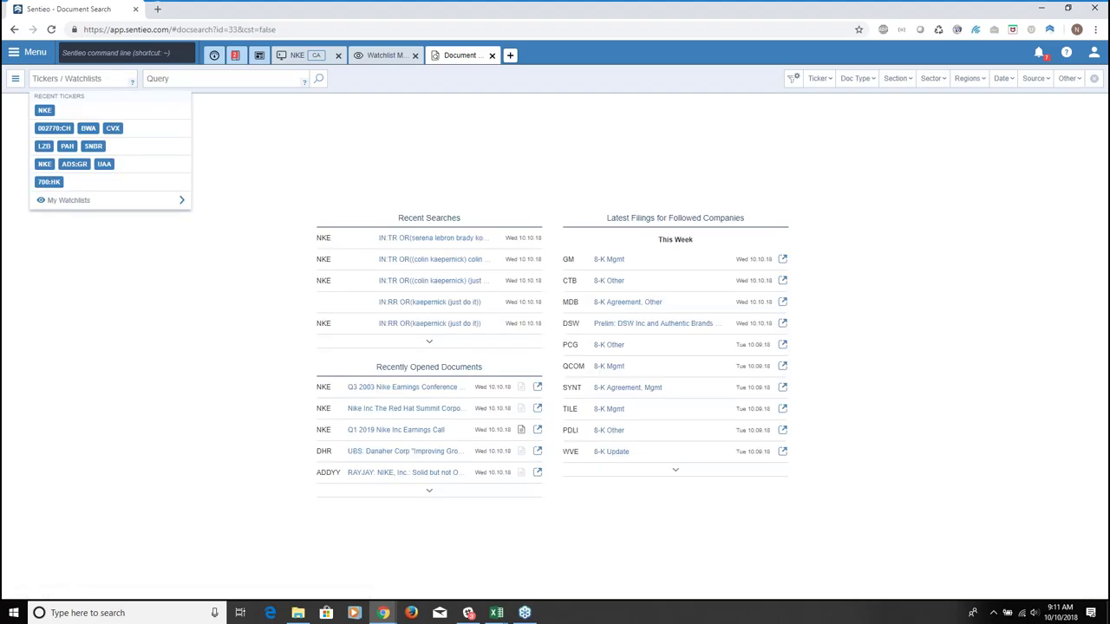
mouse_move(156, 202)
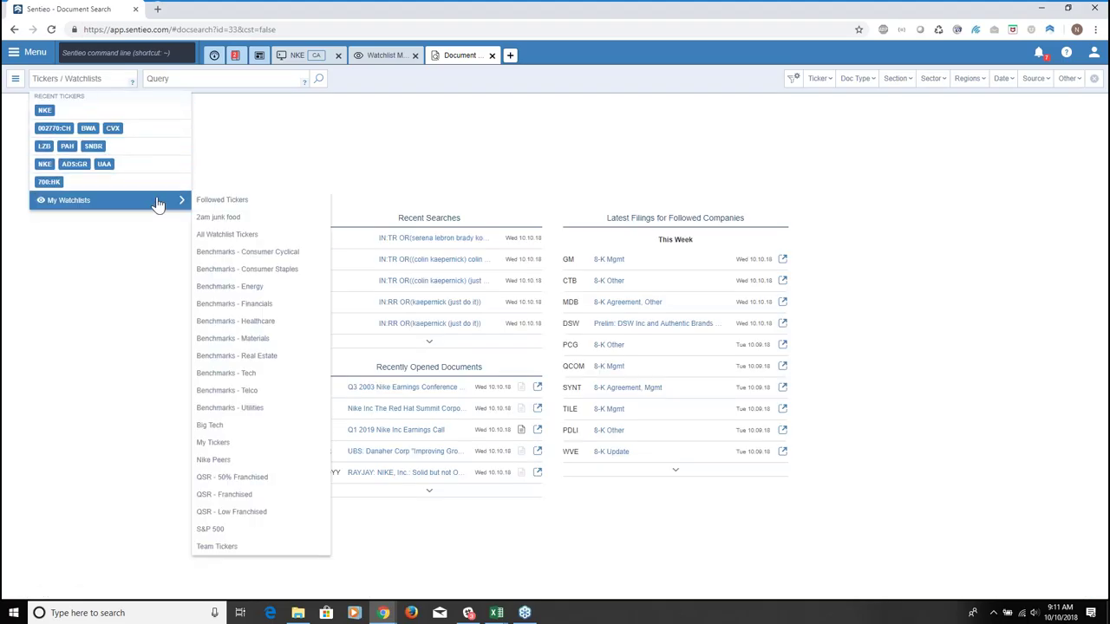
left_click(234, 464)
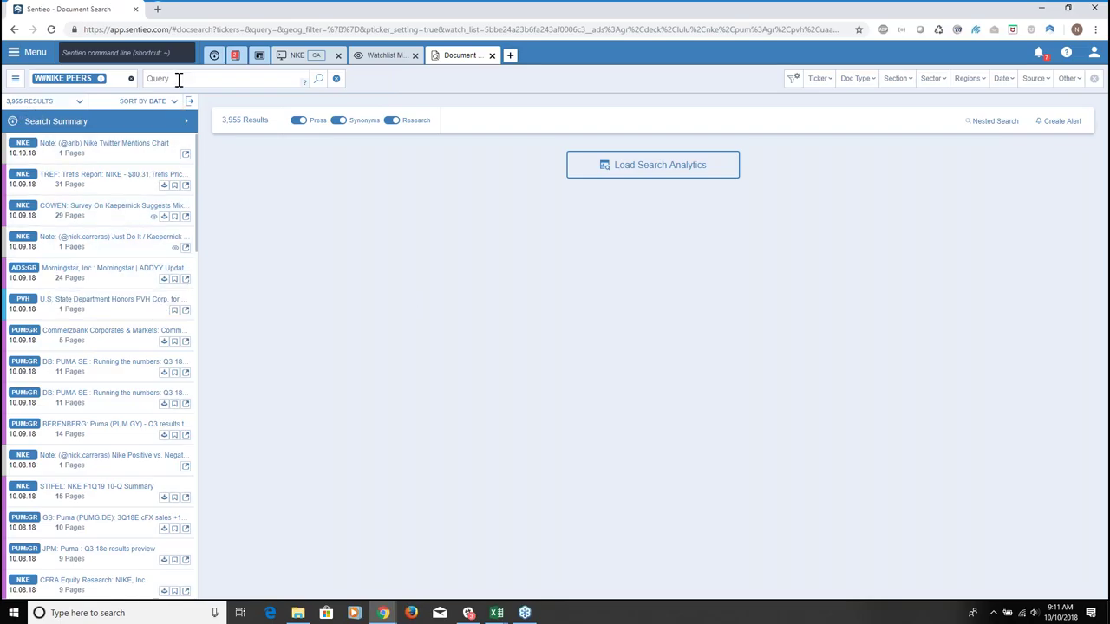
Search the peers' transcripts with the query IN:TR OR((colin kaepernick) kaepernick (just do it))
type("in:tr")
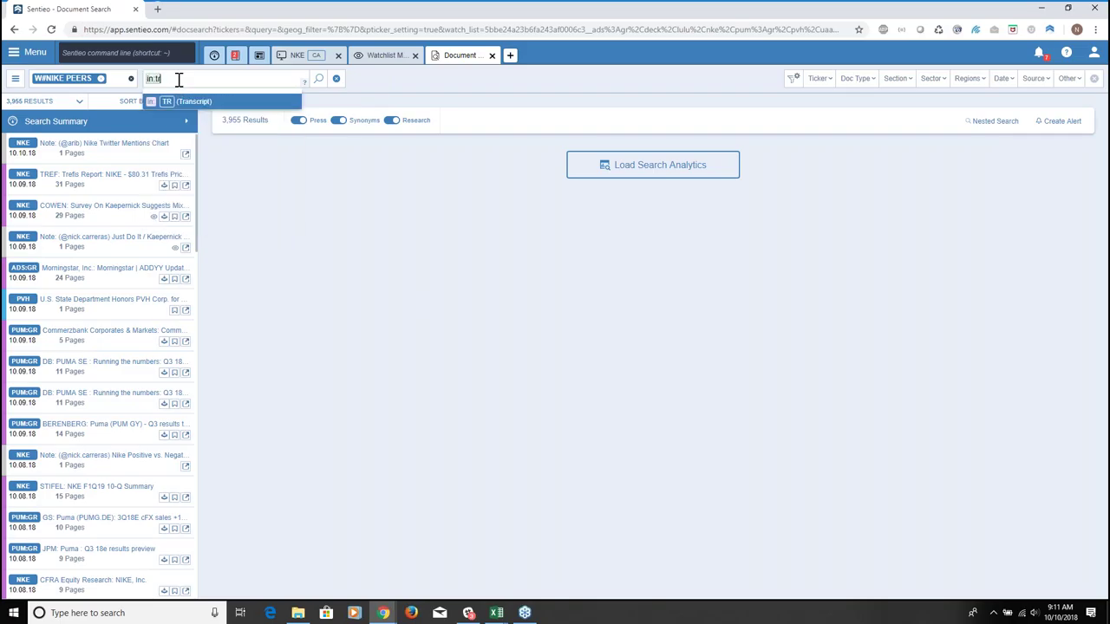
key("Return")
type("oline ka")
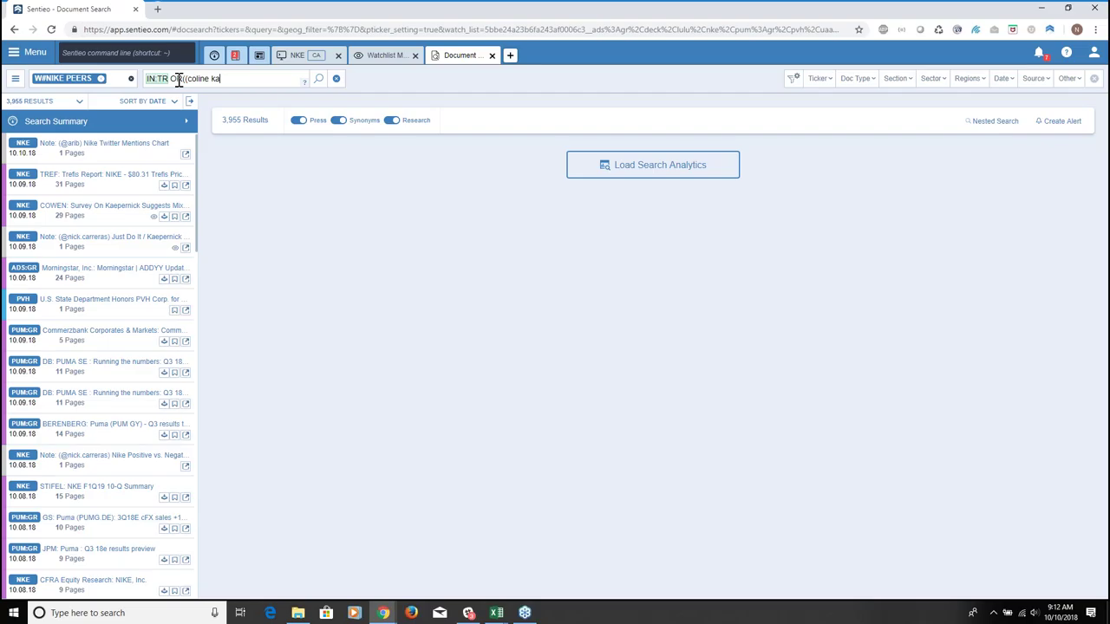
left_click(178, 79)
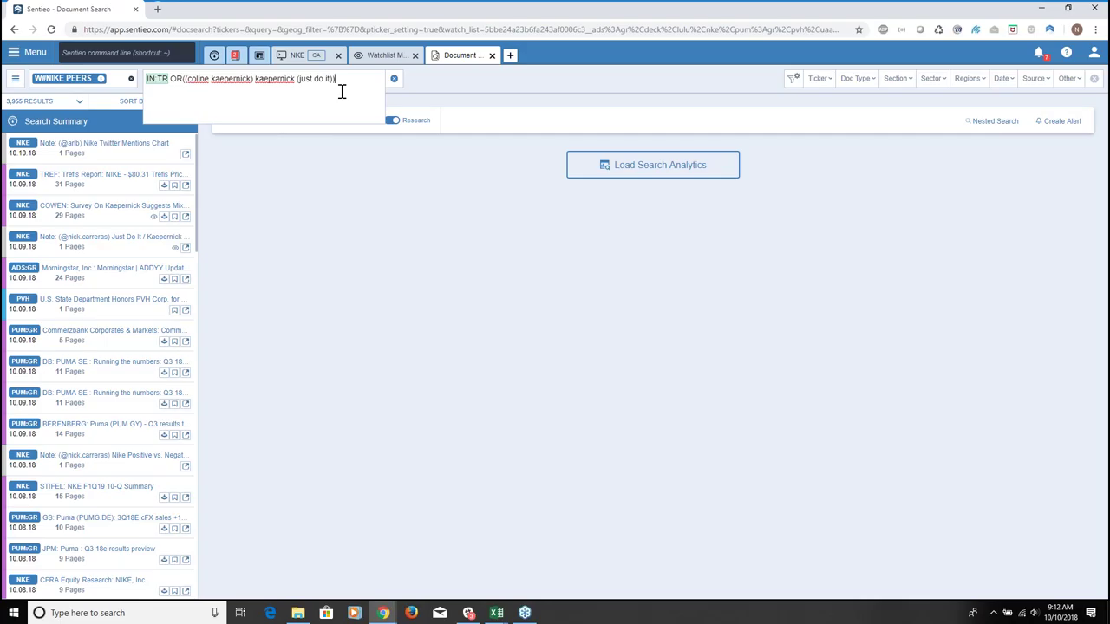
key("Return")
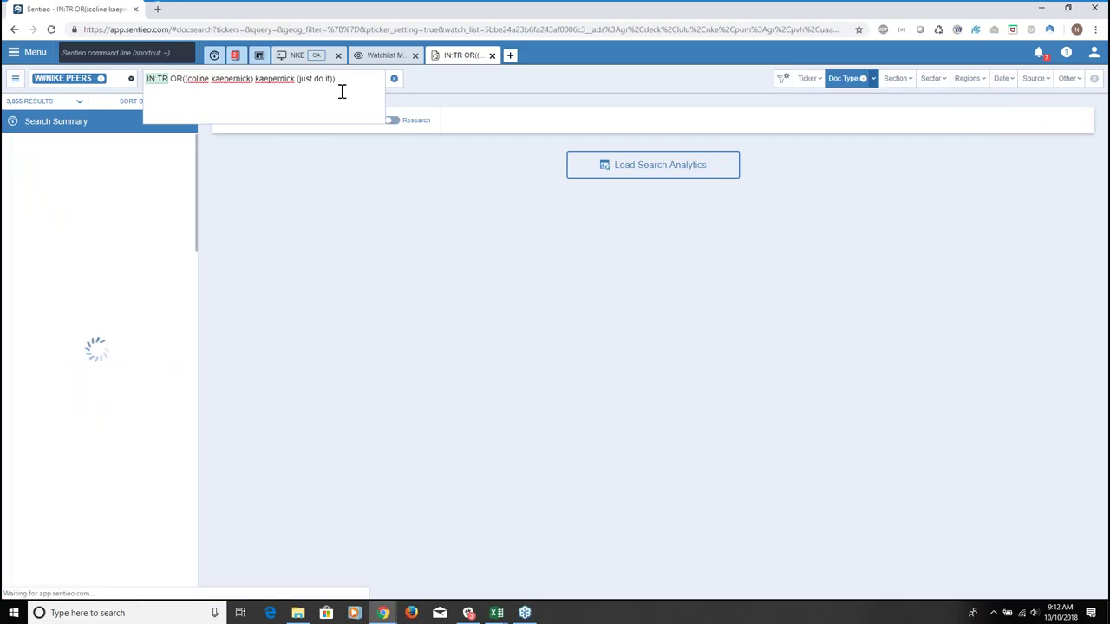
key("BackSpace")
key("Return")
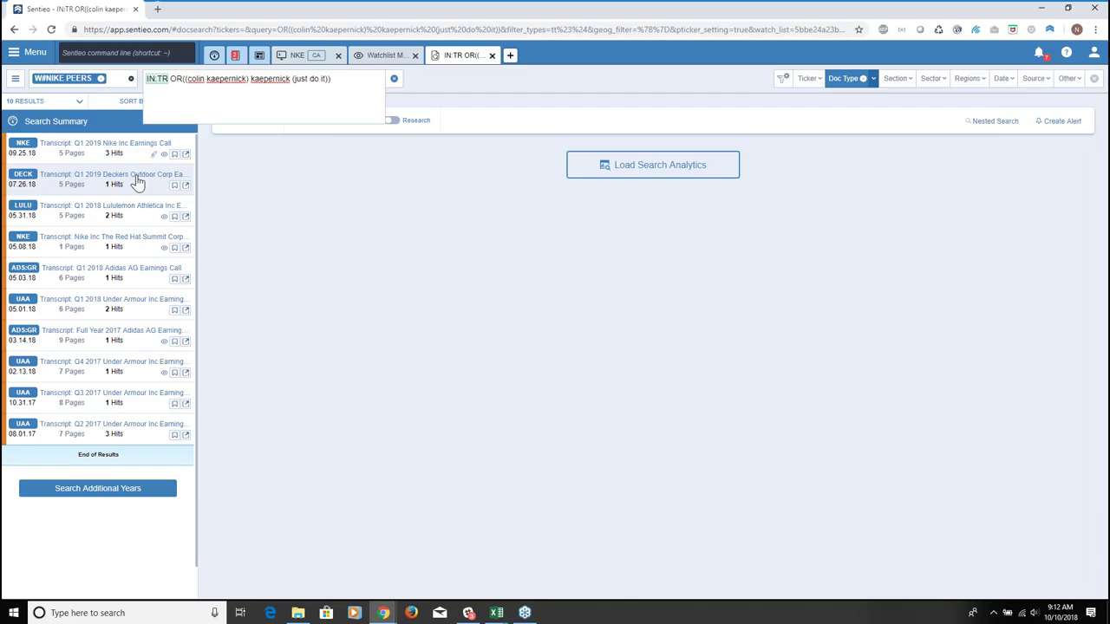
Open the Q1 2019 Deckers Outdoor earnings call transcript and go to its search match
left_click(124, 184)
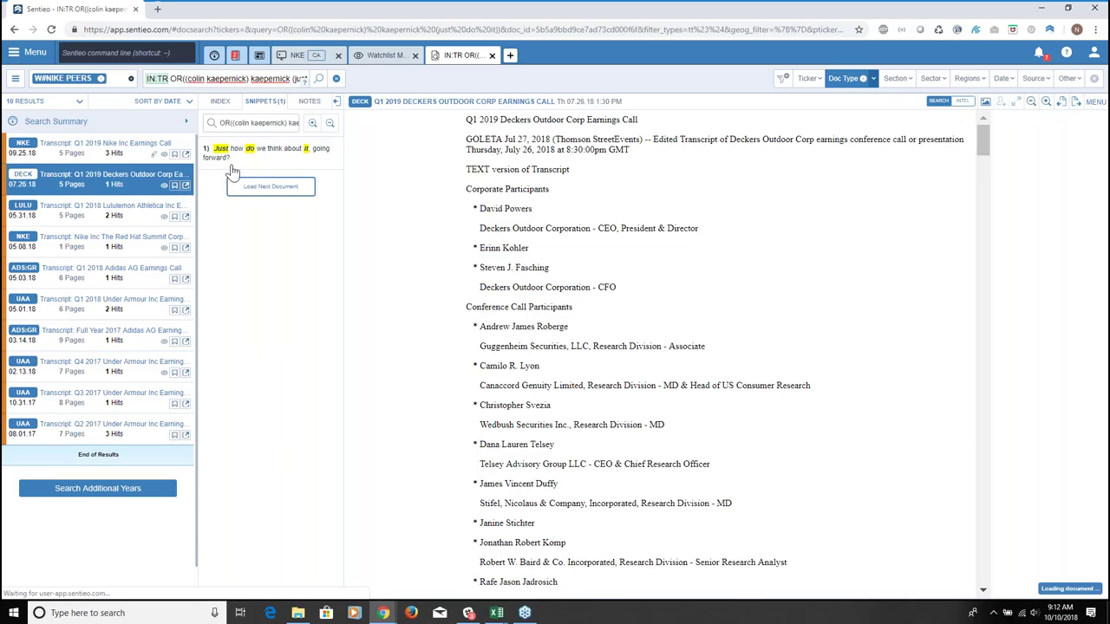
left_click(231, 163)
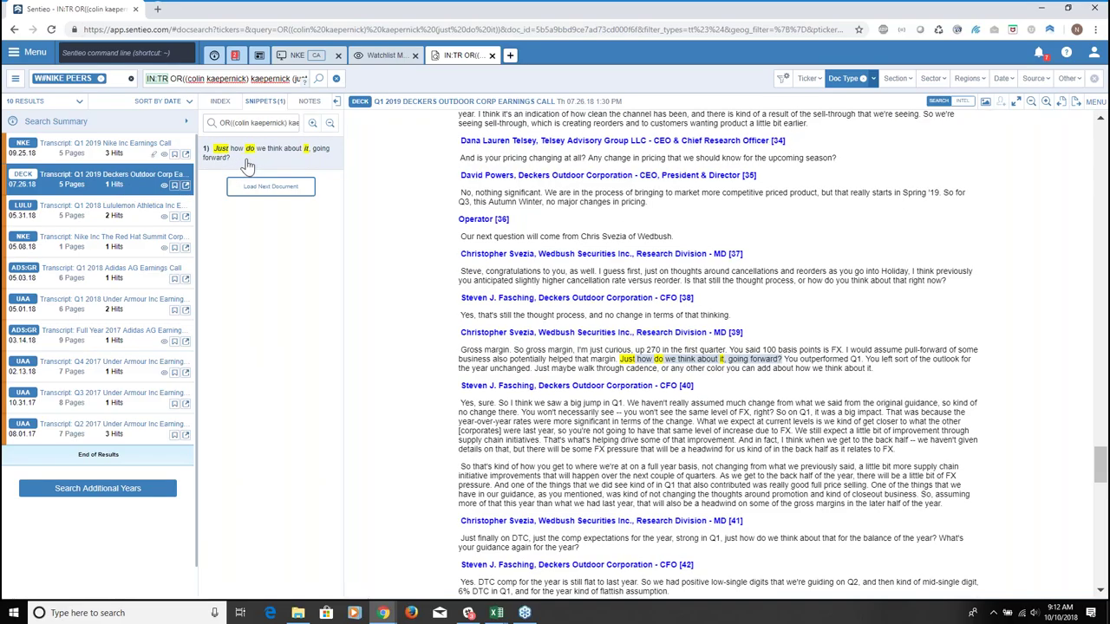
Narrow the slogan term to (just BEFORE2 do BEFORE2 it), rerun the search and open the Q3 2017 Under Armour earnings call
left_click(295, 78)
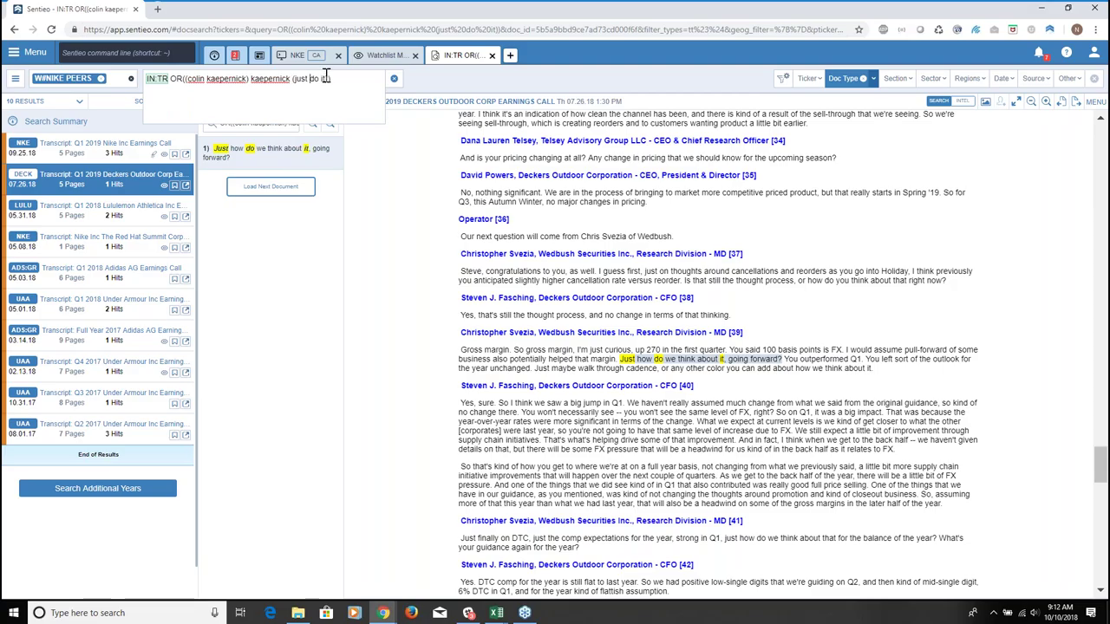
type("BEFORE 2")
key("BackSpace")
key("BackSpace")
type("2 do BEFORE2")
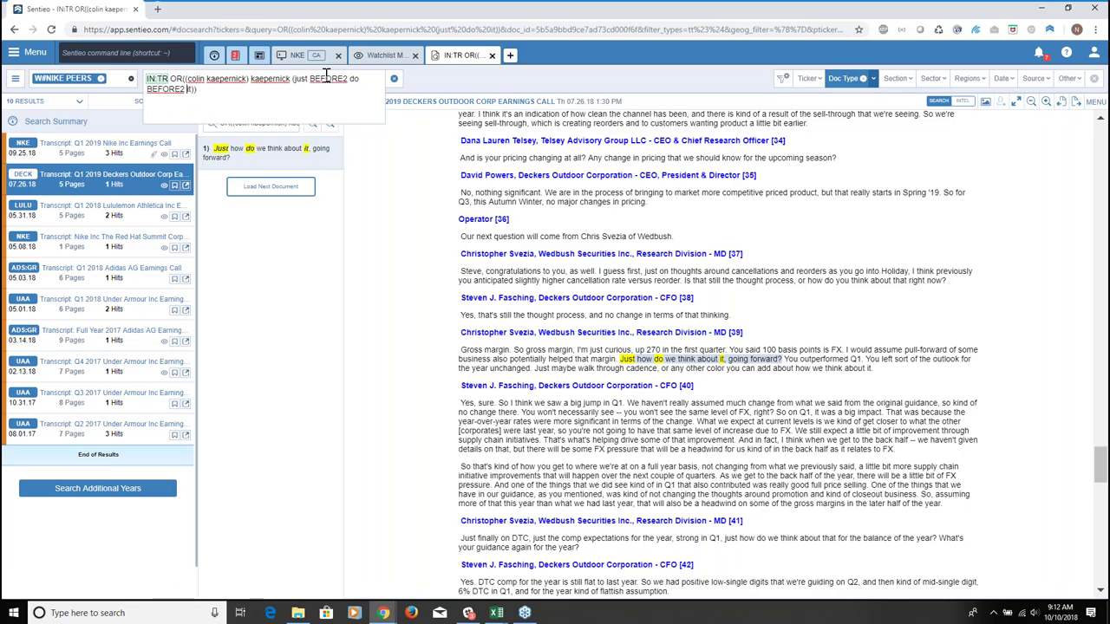
key("Return")
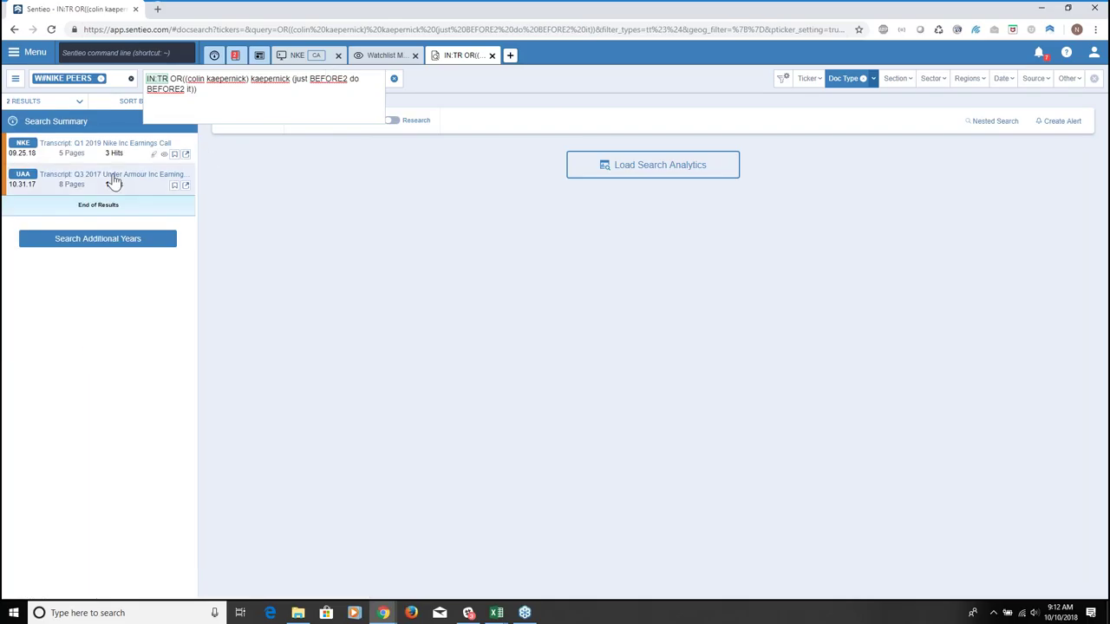
left_click(94, 189)
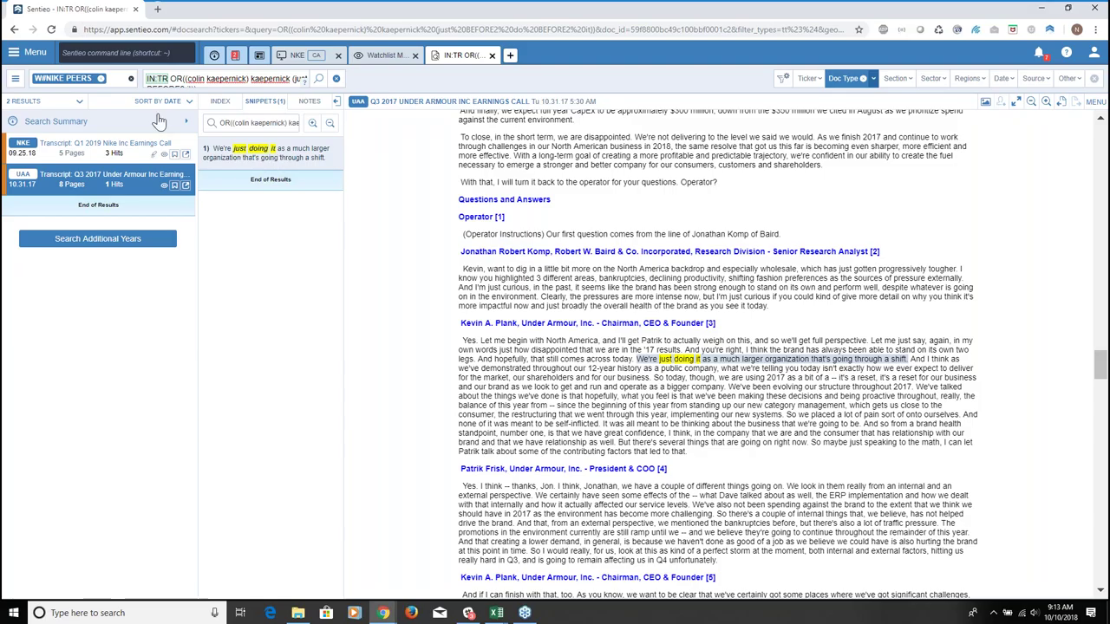
Change the query's document type from transcripts to IN:RR and rerun the search across the Nike Peers watchlist
left_click(205, 79)
left_click(222, 77)
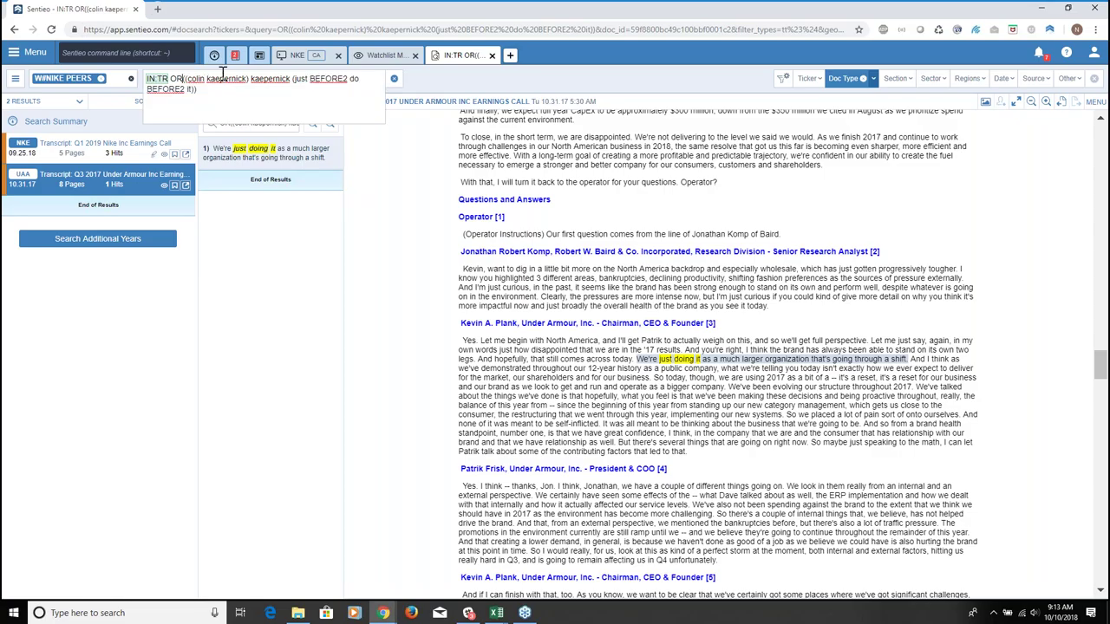
key("BackSpace")
key("BackSpace")
type("rr")
key("Return")
key("Return")
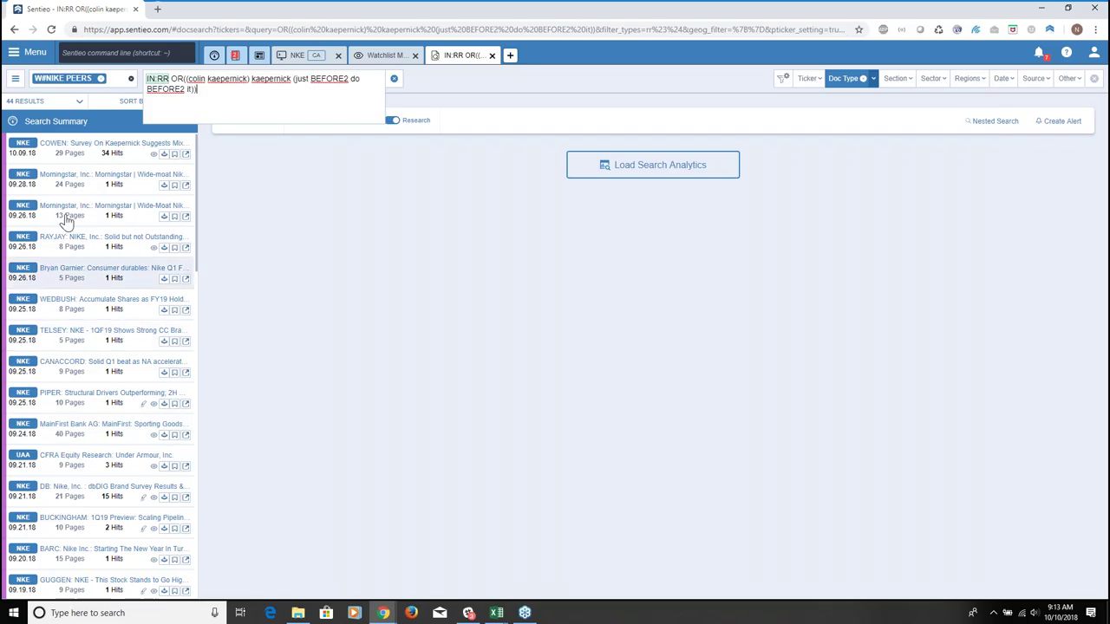
Open the Cowen survey report on Kaepernick and read its snippets 2-3 and 4 in context
left_click(93, 162)
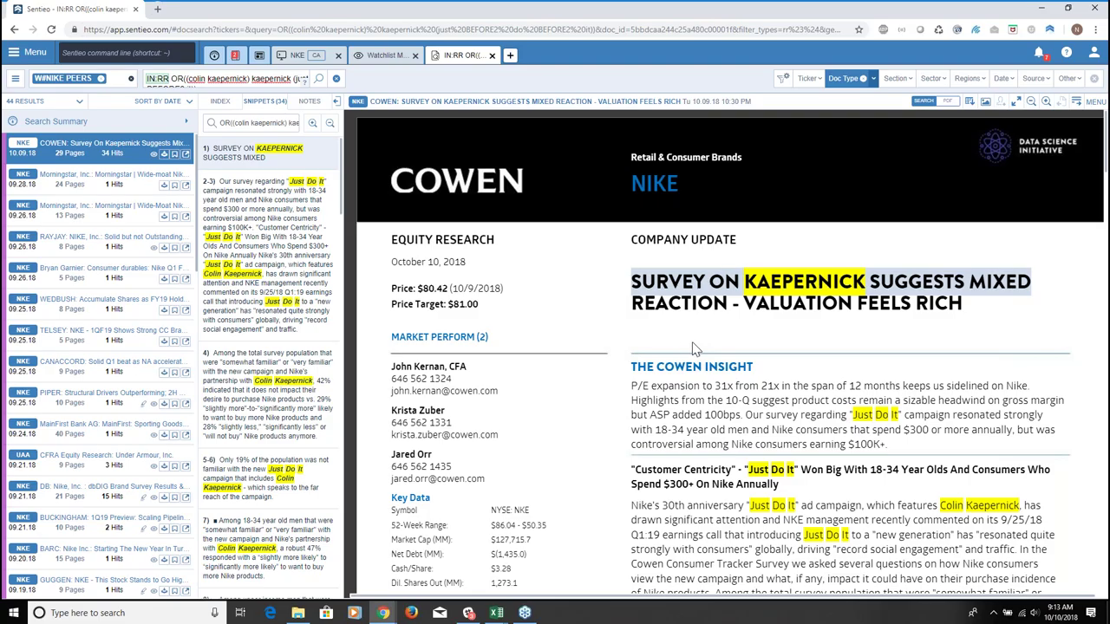
scroll(520, 312, "down", 1)
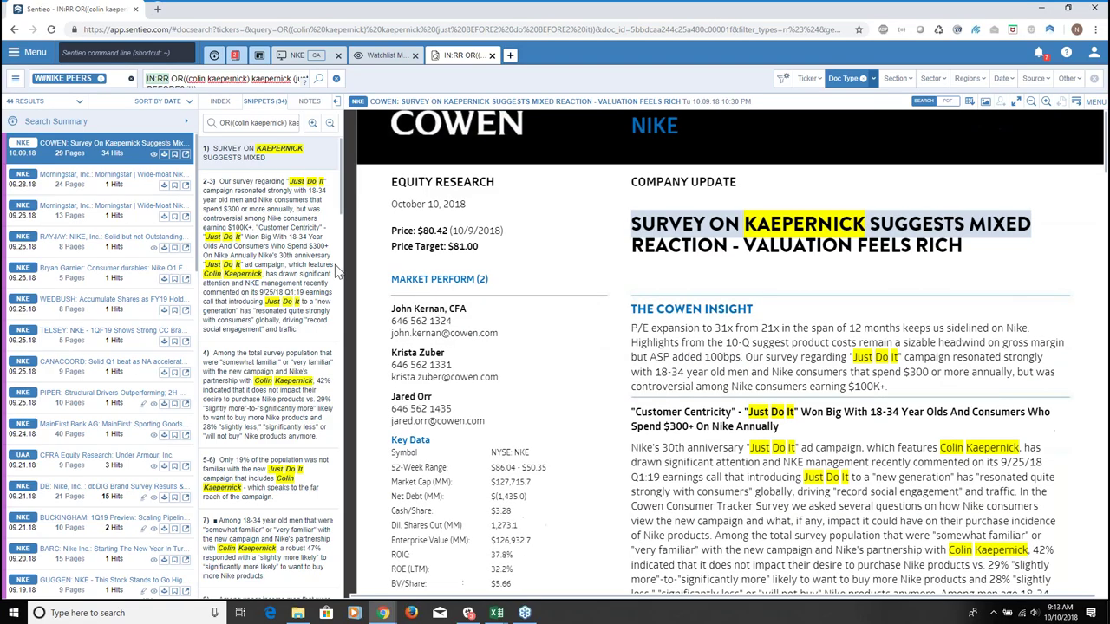
left_click(282, 249)
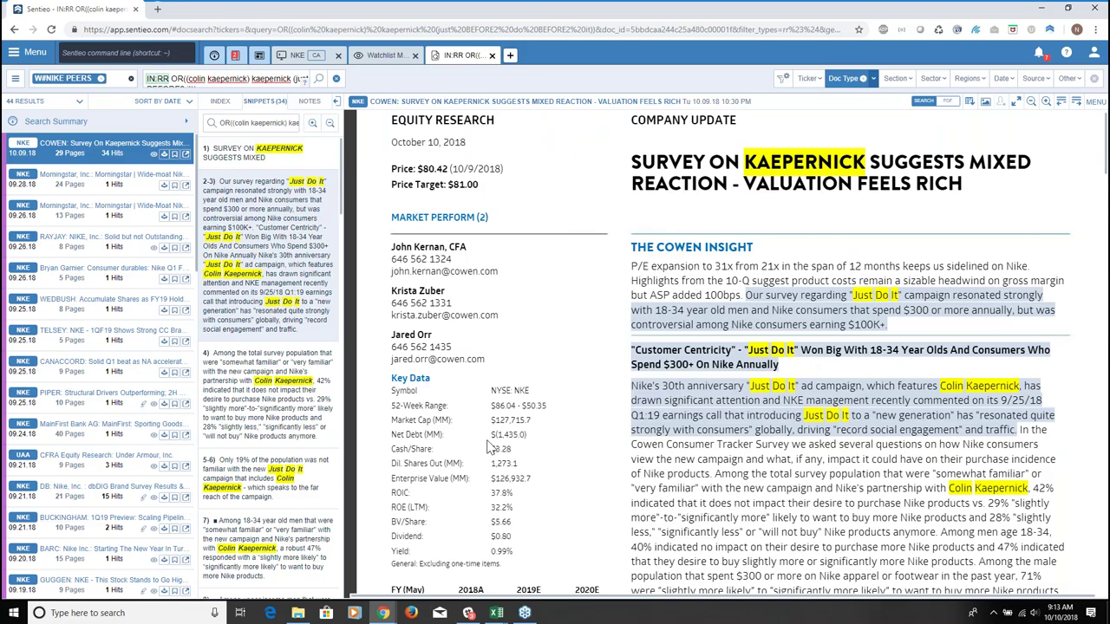
left_click(271, 404)
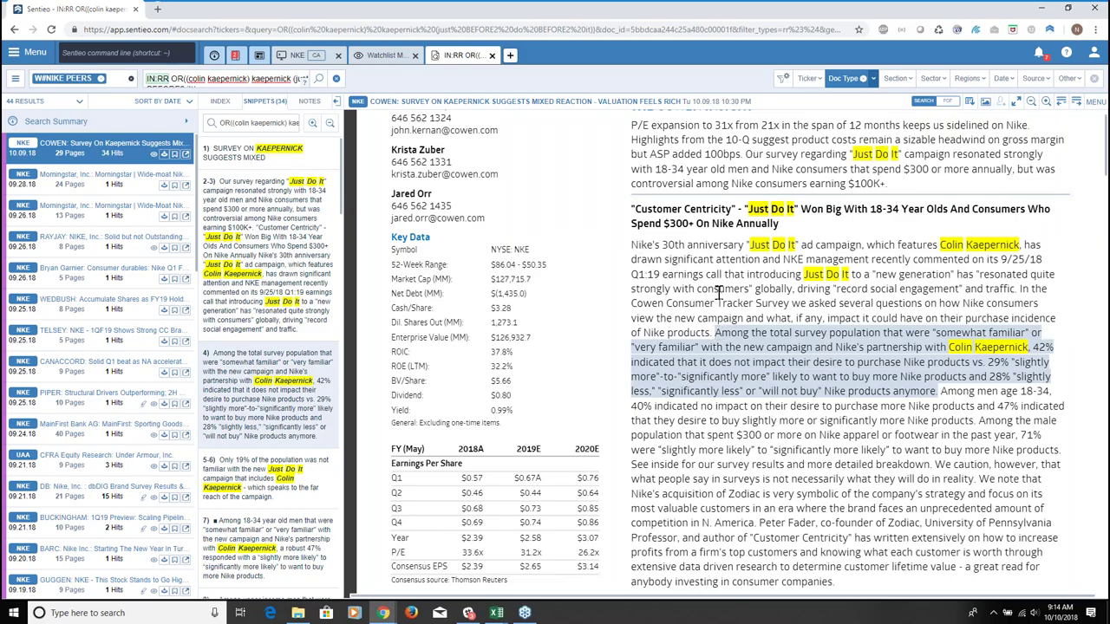
Label the Cowen report passage from "Nike's 30th anniversary" to "Nike products anymore" with the channelcheck label
triple_click(940, 392)
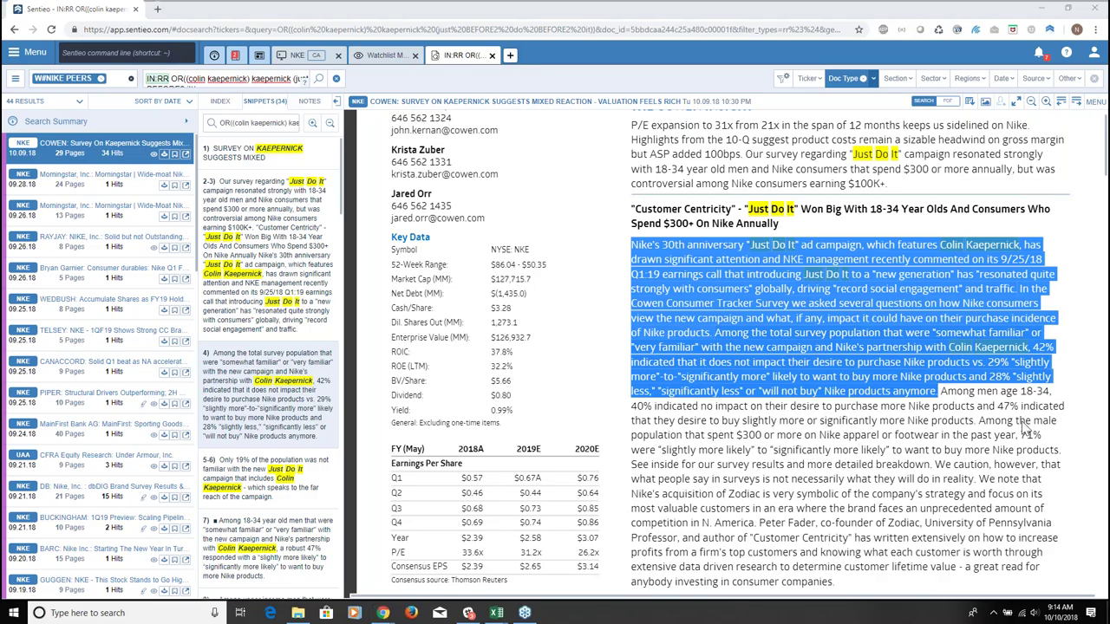
left_click(883, 416)
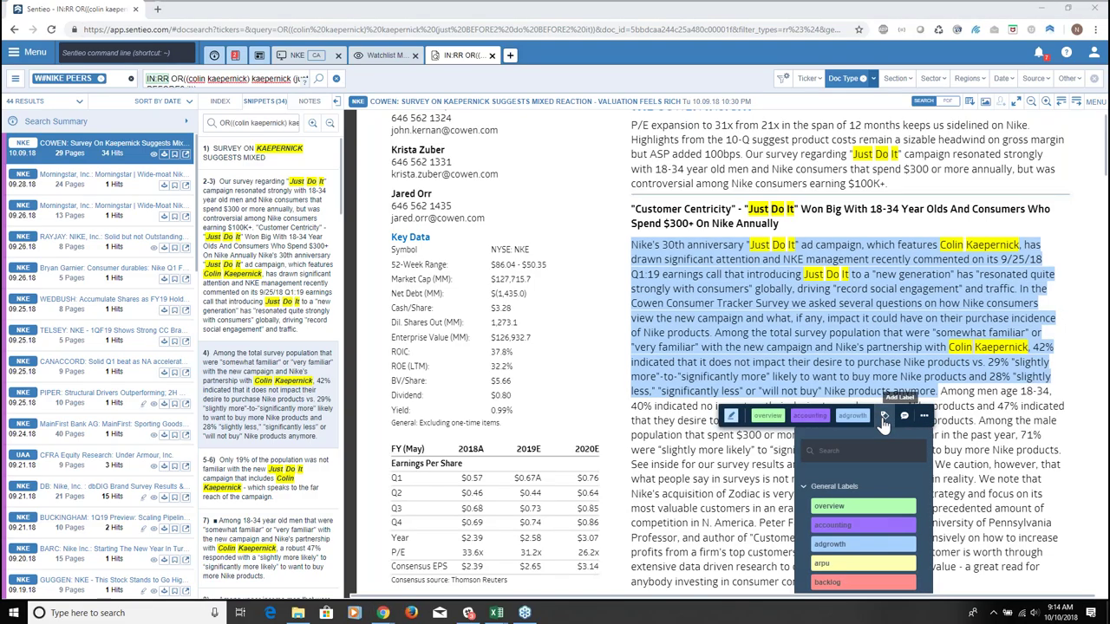
left_click(856, 449)
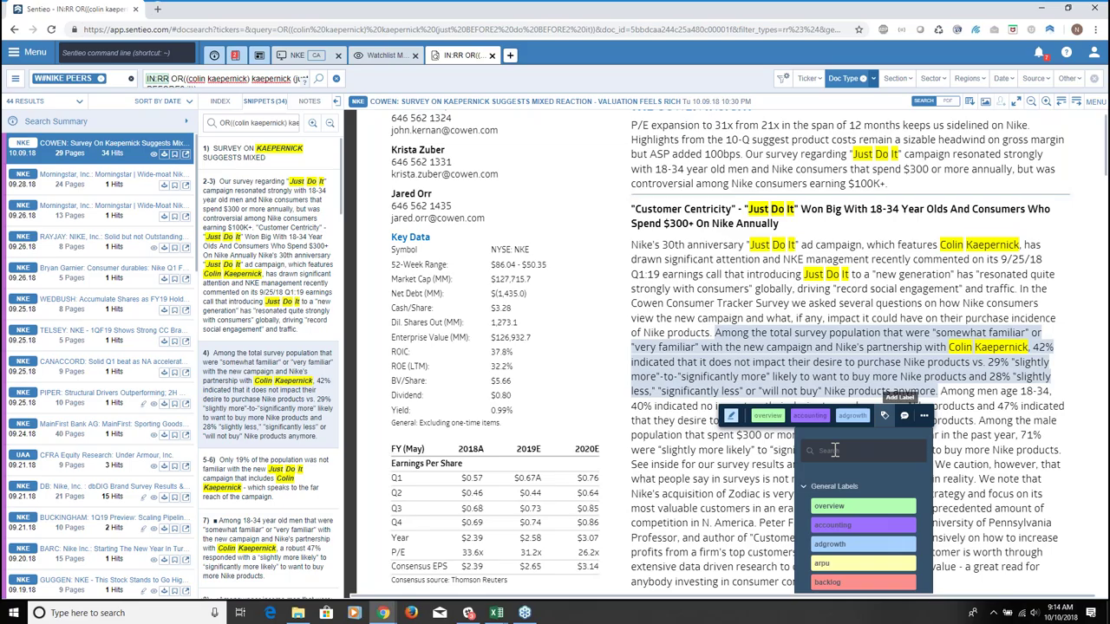
type("chanen")
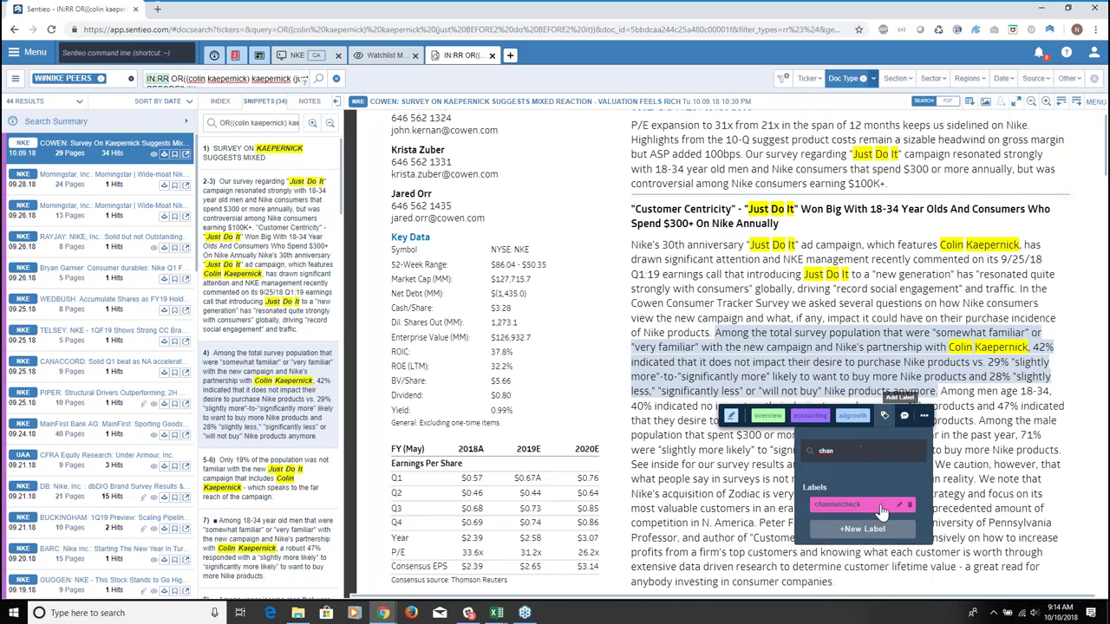
left_click(881, 508)
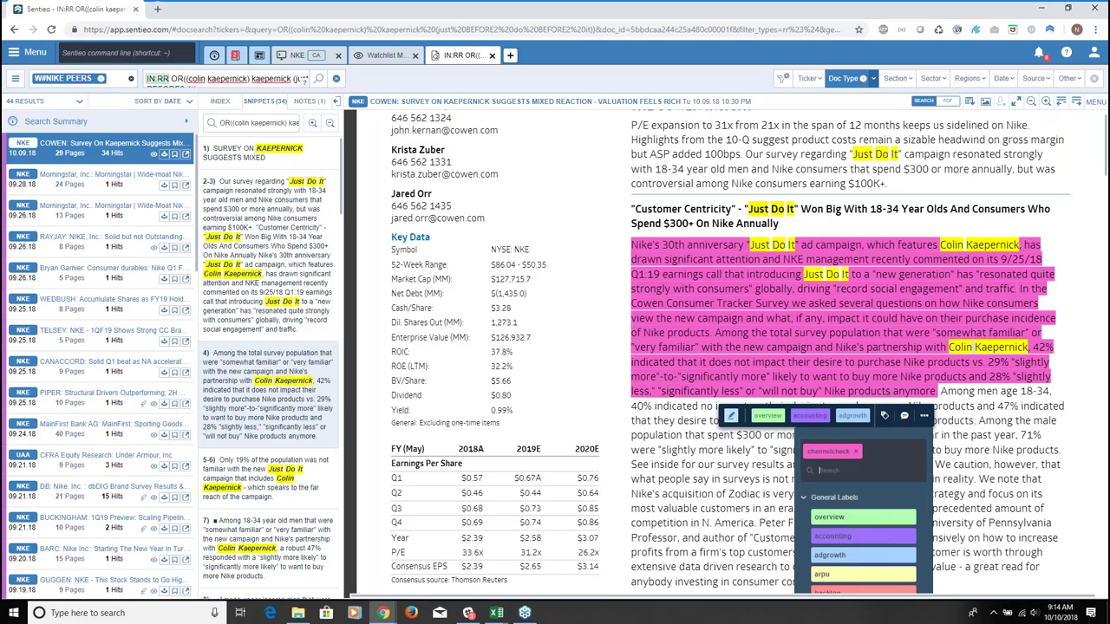
Try to open the 09.28.18 Morningstar report on Nike, reload the page and close the browser window
left_click(115, 185)
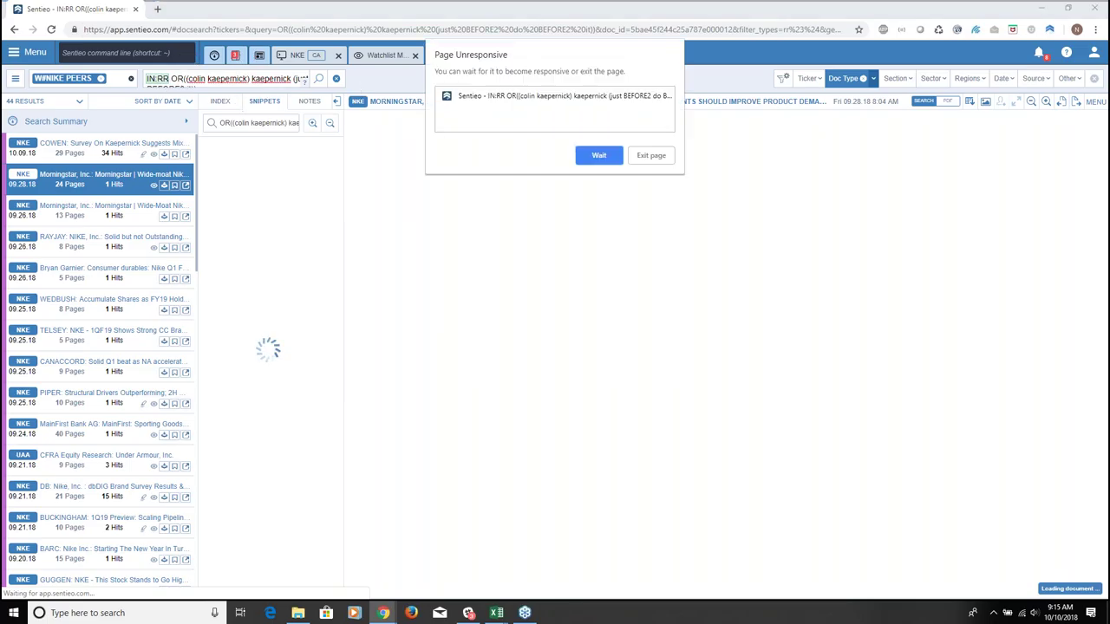
left_click(611, 158)
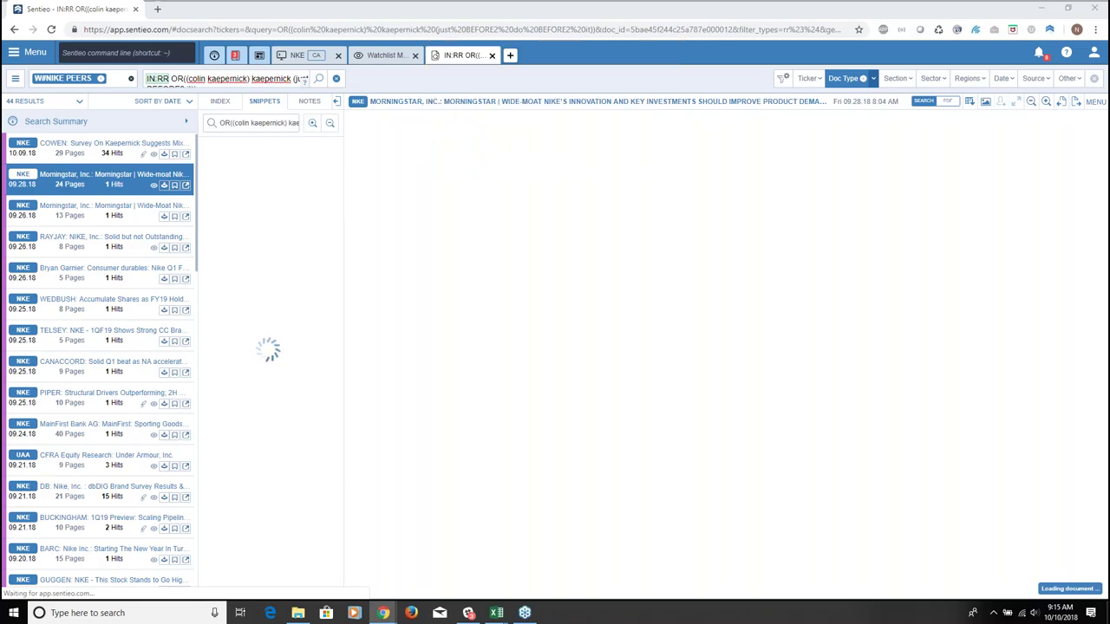
left_click(52, 30)
left_click(1099, 14)
Switch back to the browser, start a new window and load app.sentieo.com
key("alt+Tab")
key("Tab")
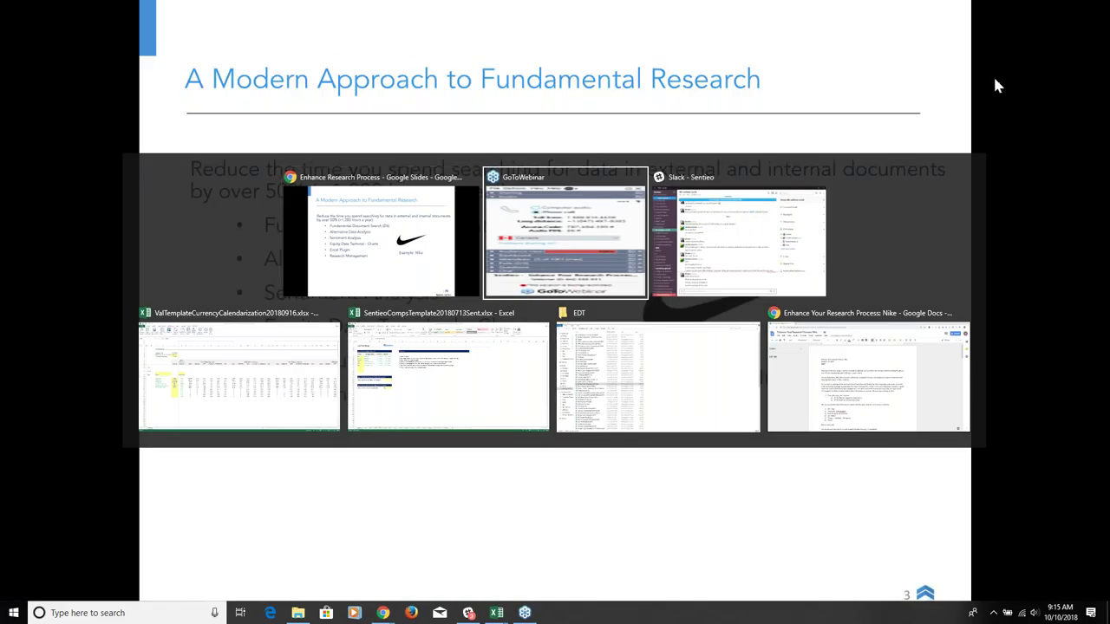
key("shift+Tab")
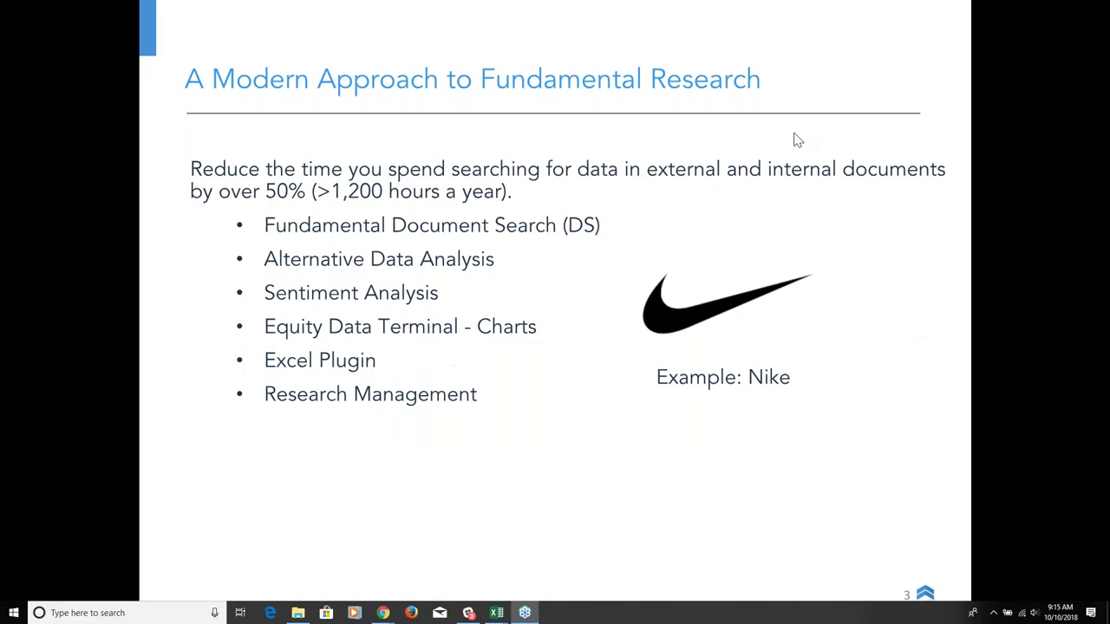
mouse_move(385, 618)
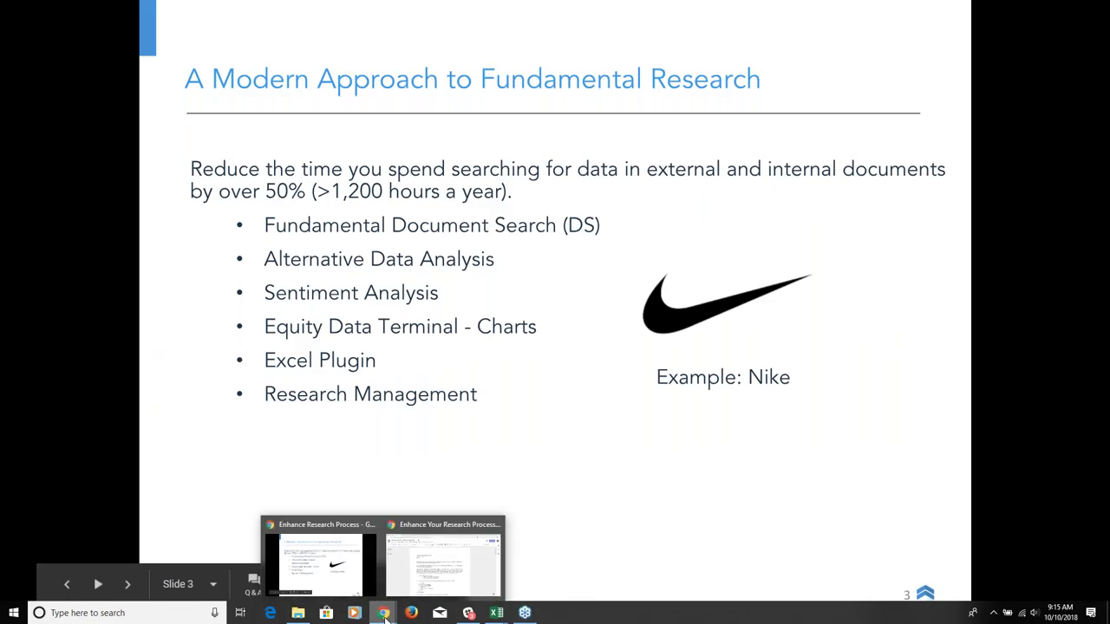
left_click(423, 574)
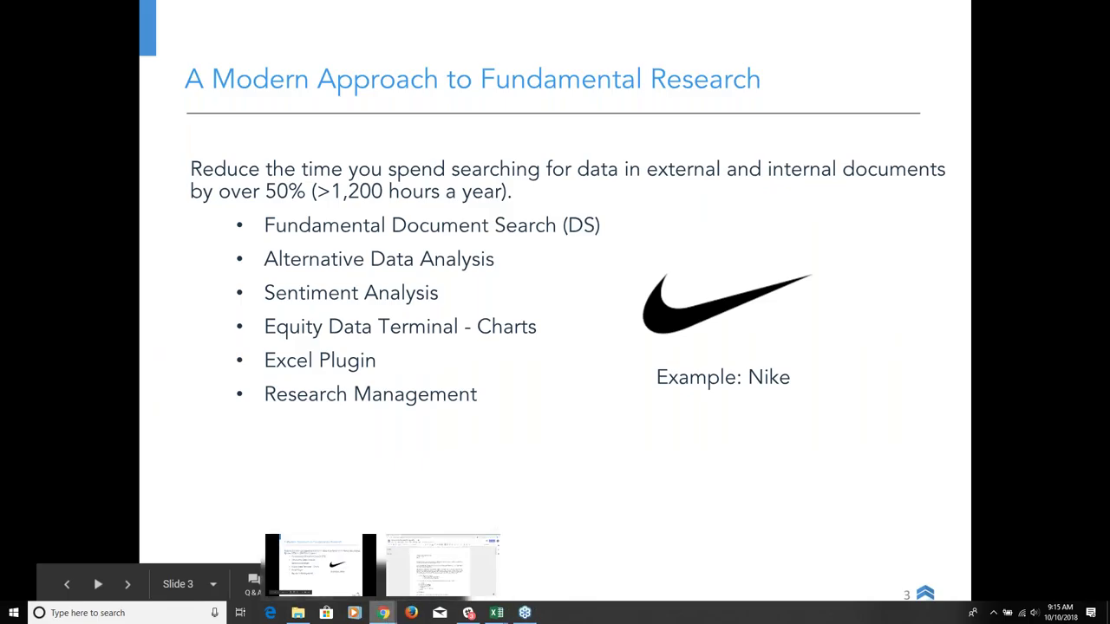
key("ctrl+n")
type("app")
type(".se")
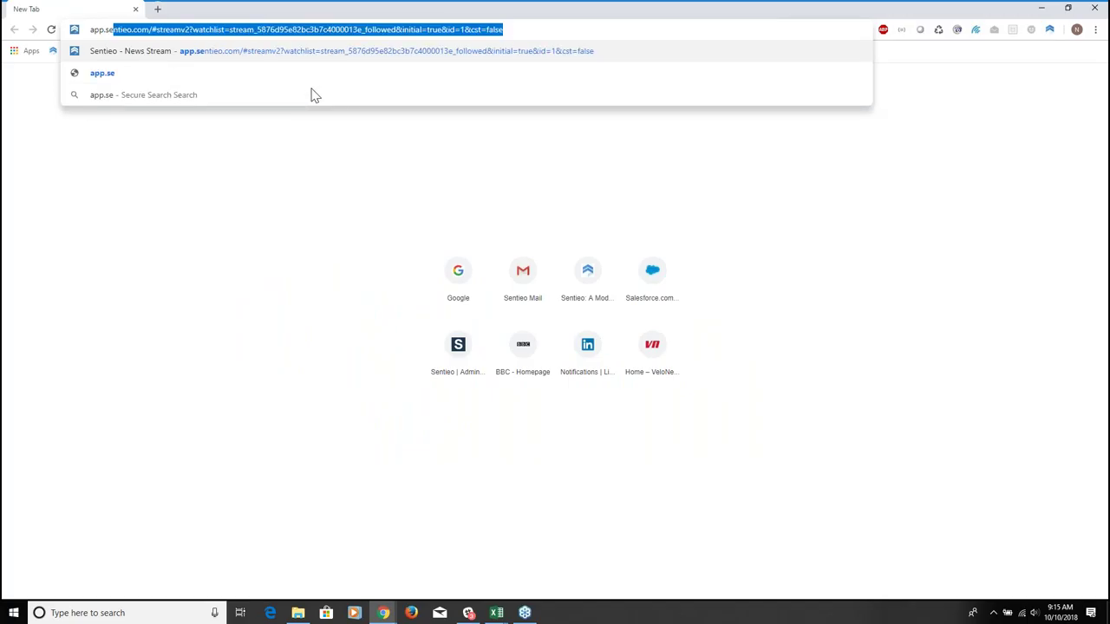
type("ntieo.com")
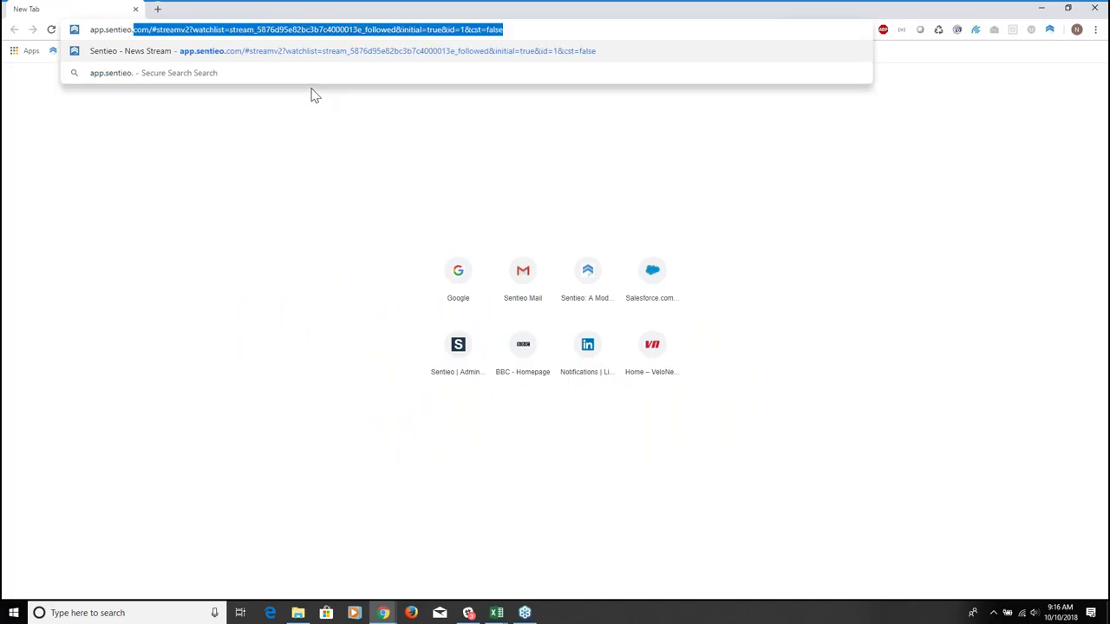
key("Delete")
key("Return")
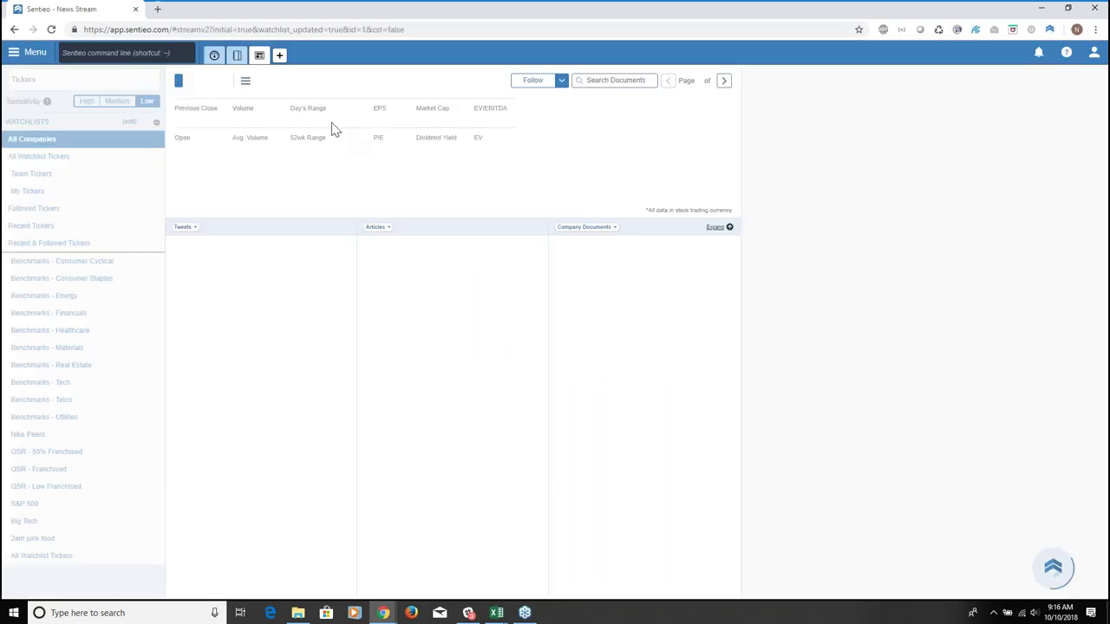
Review the saved highlights of the Cowen Kaepernick survey and the Q1 2019 Nike earnings call in the Notebook
left_click(237, 56)
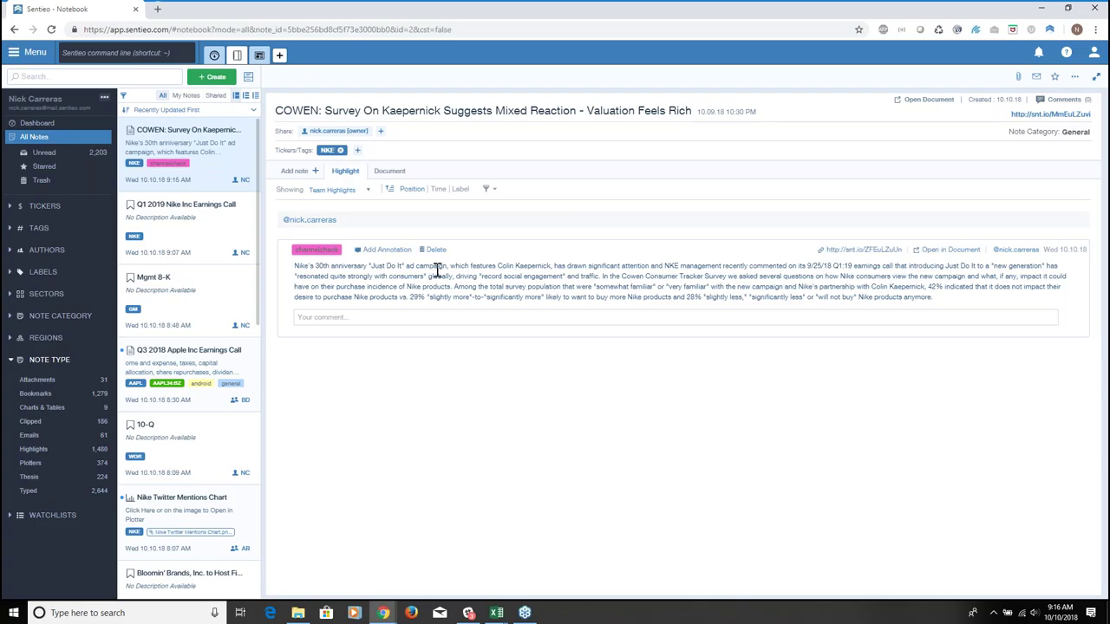
left_click(201, 230)
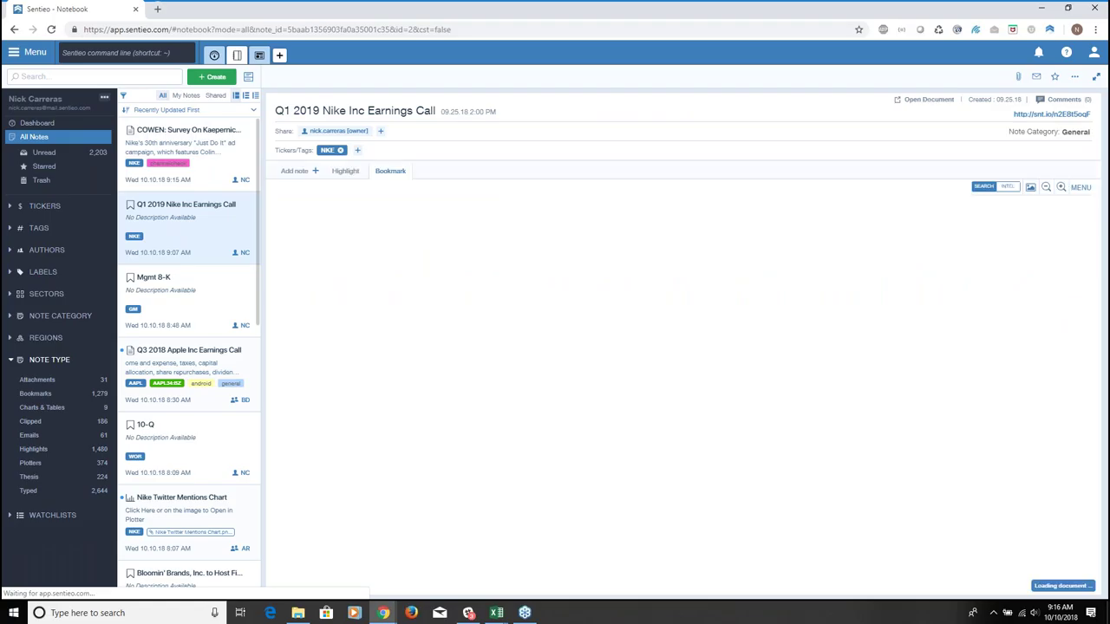
left_click(343, 177)
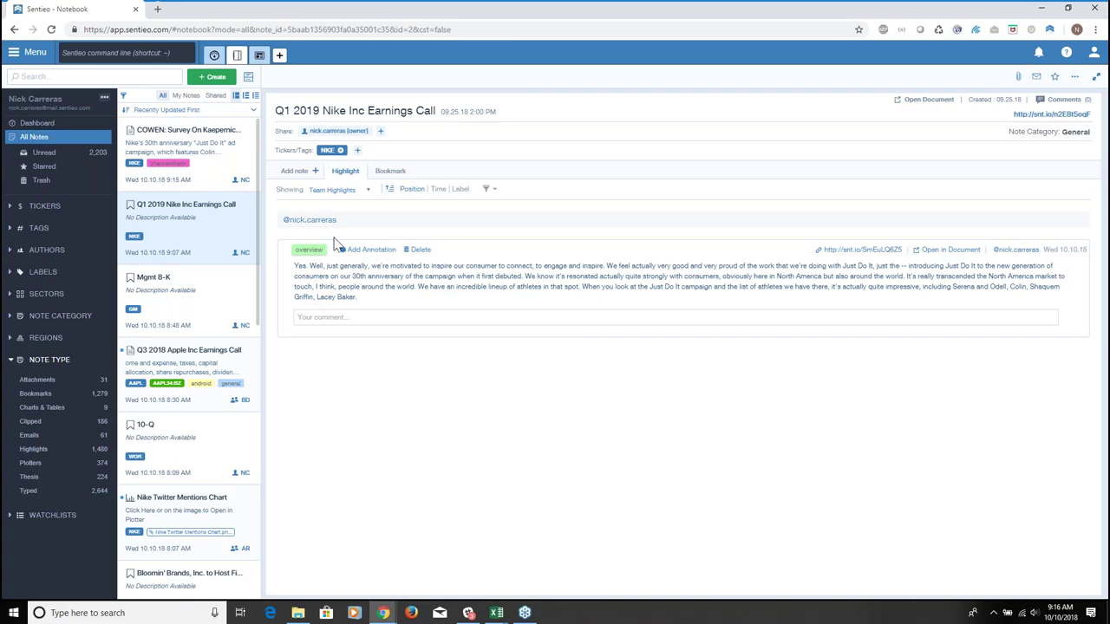
Start a new Document Search for ticker NKE with the query in:table revenue north america
left_click(279, 55)
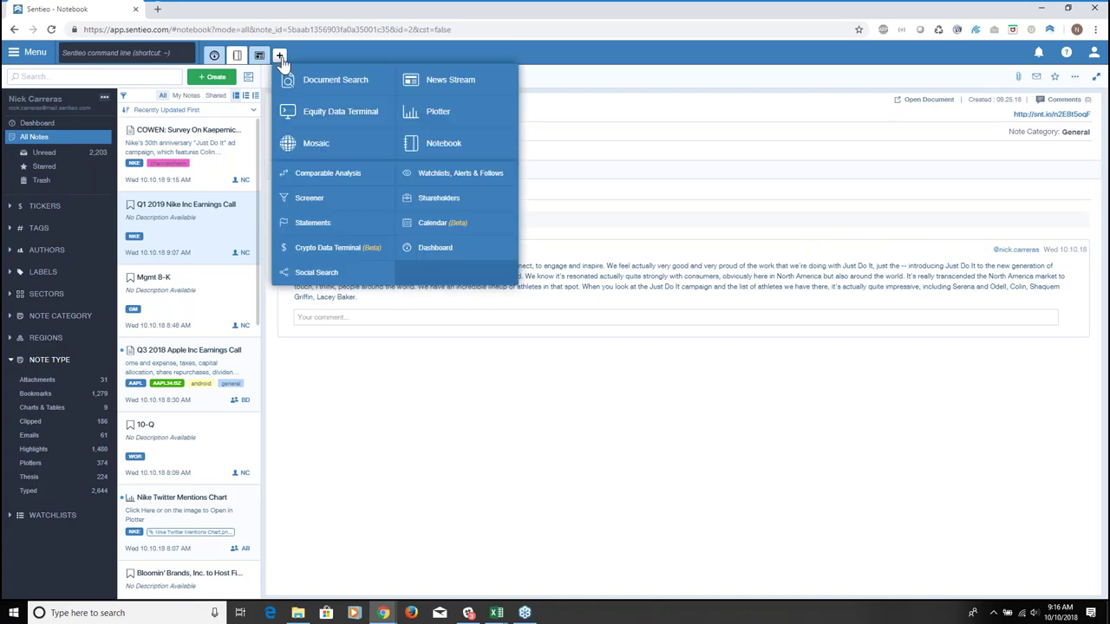
left_click(336, 79)
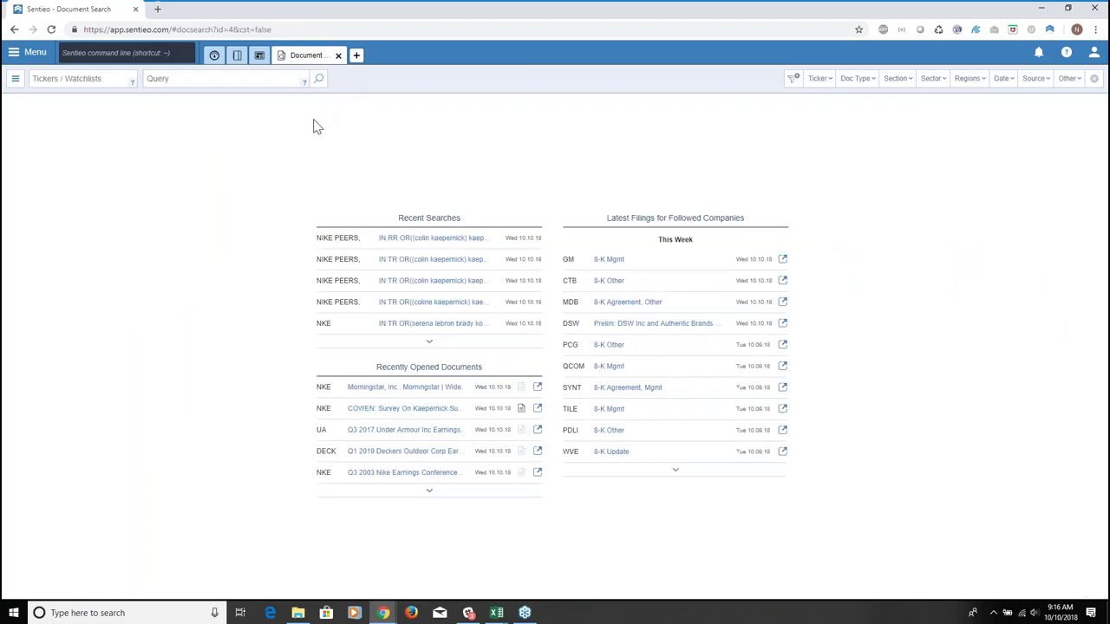
left_click(95, 79)
type("NKE")
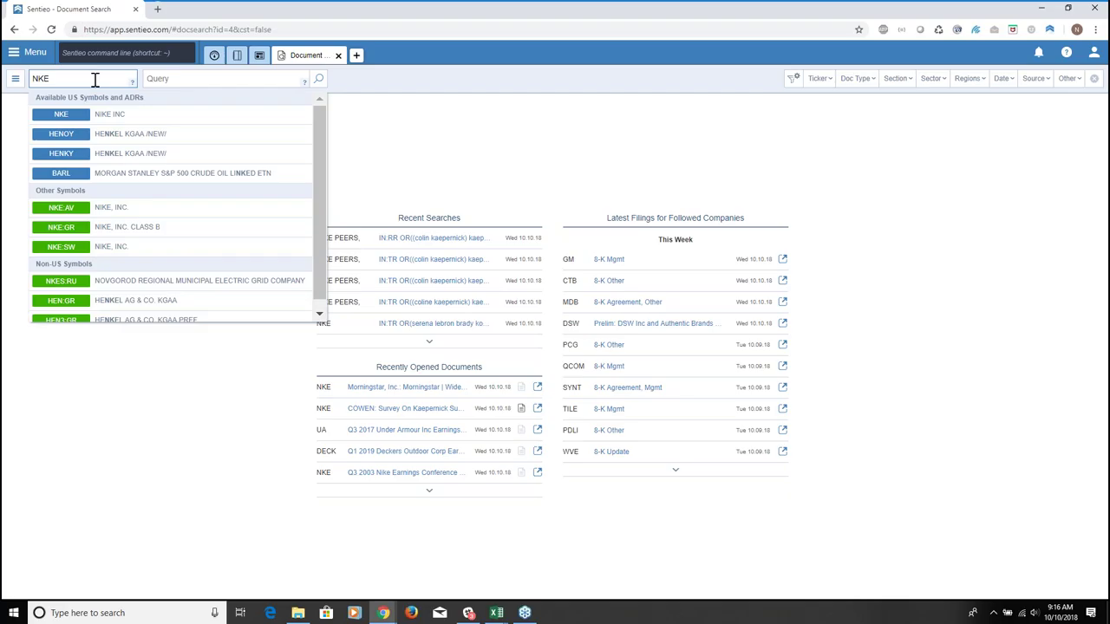
key("Return")
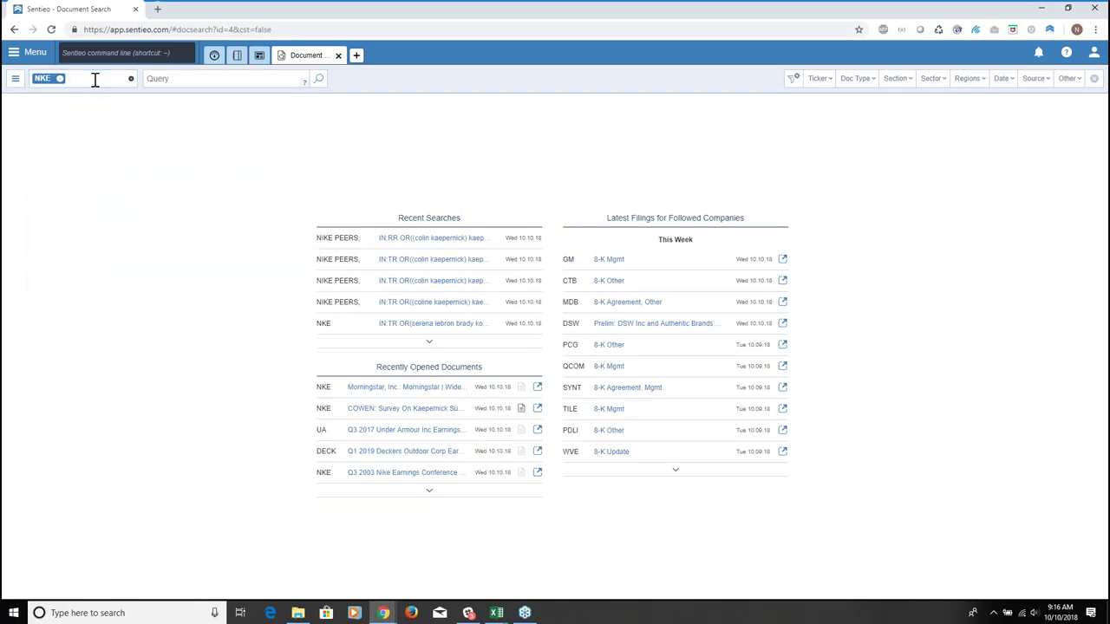
type("in:table revenue north america")
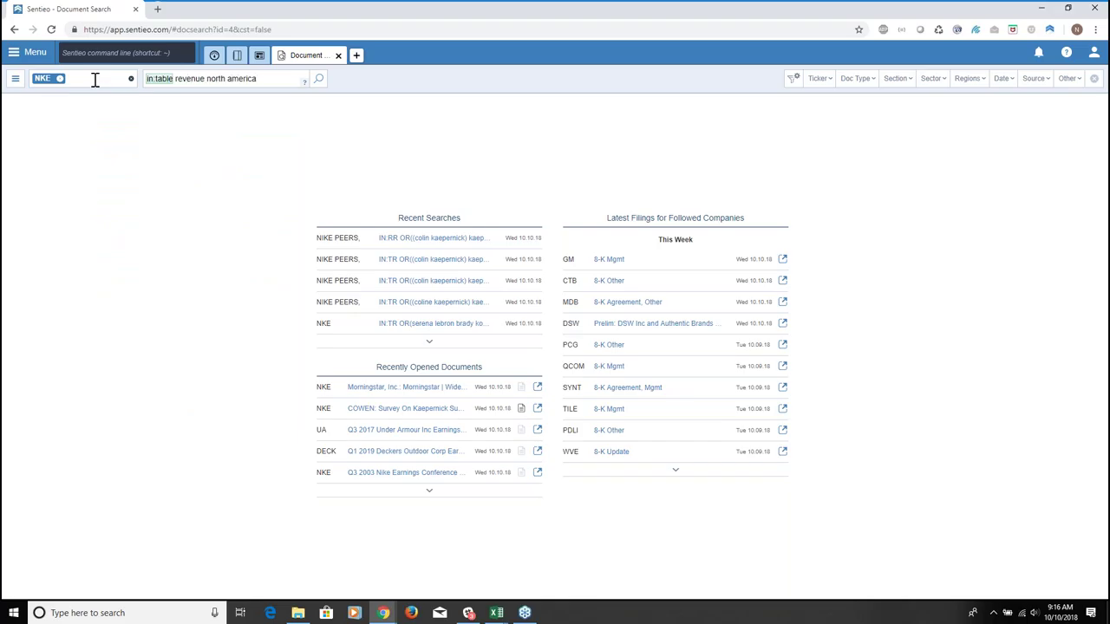
key("Return")
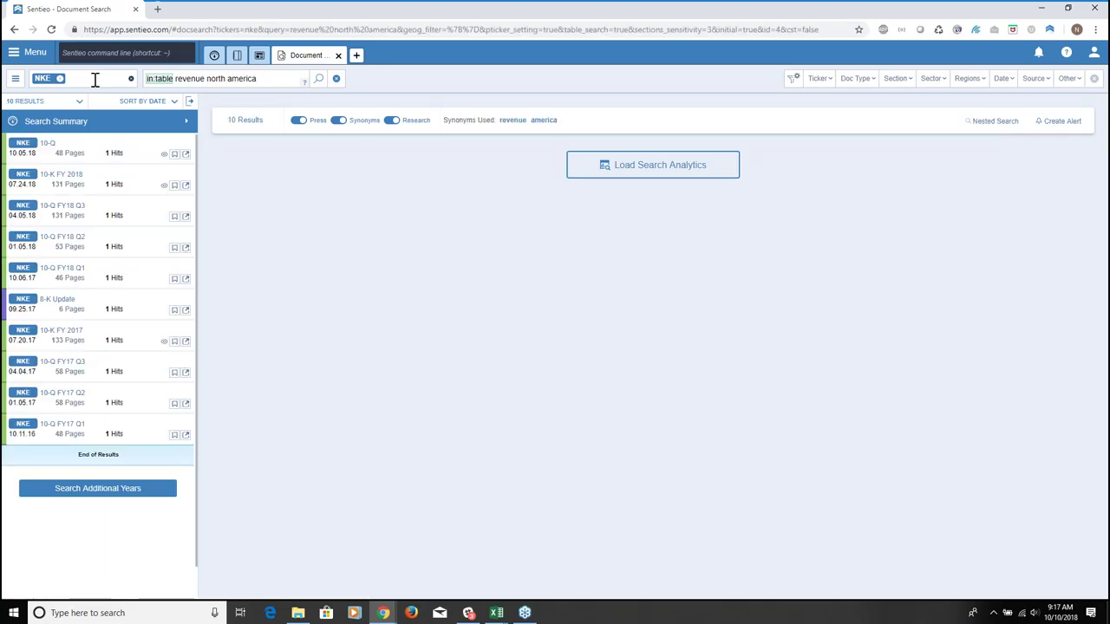
Open Nike's 10-Q dated 10.05.18 and go to the segment table matching North America revenues
left_click(50, 145)
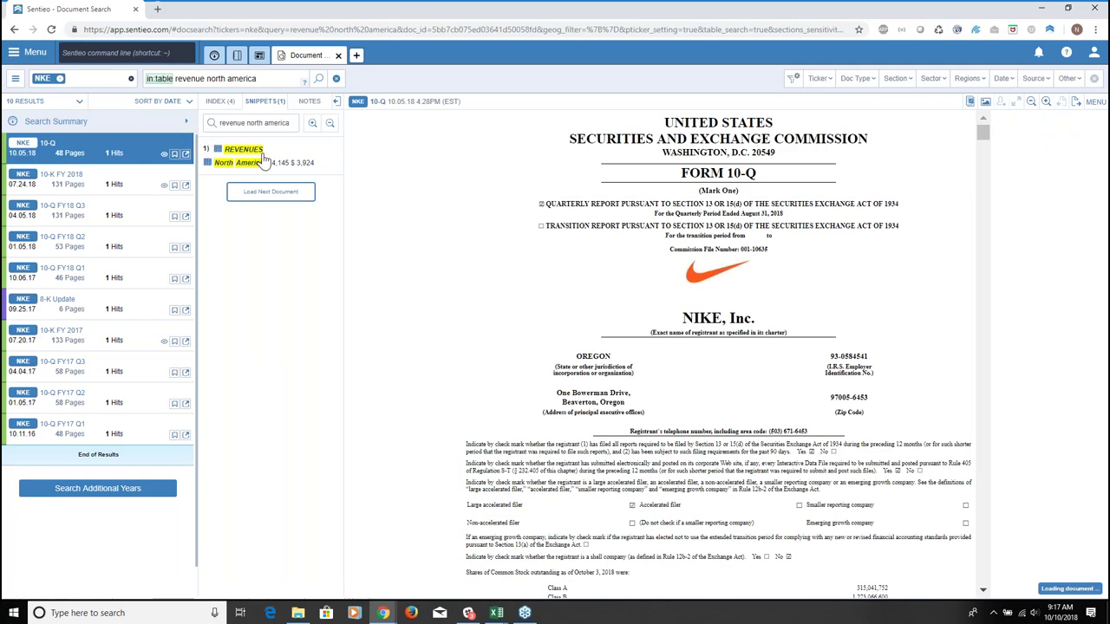
left_click(262, 161)
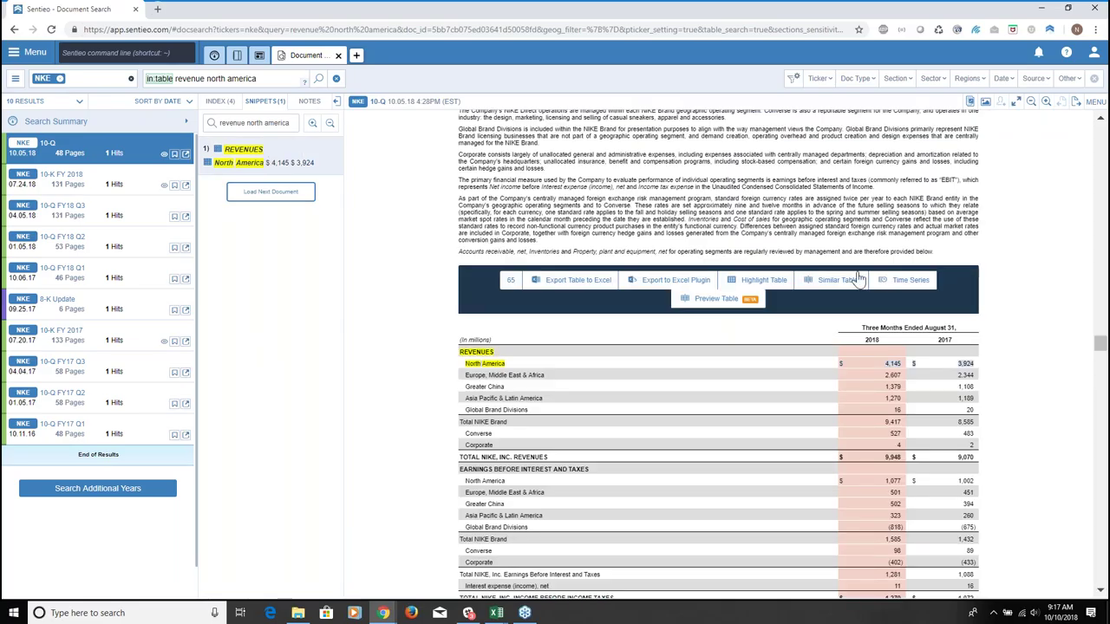
scroll(780, 373, "down", 1)
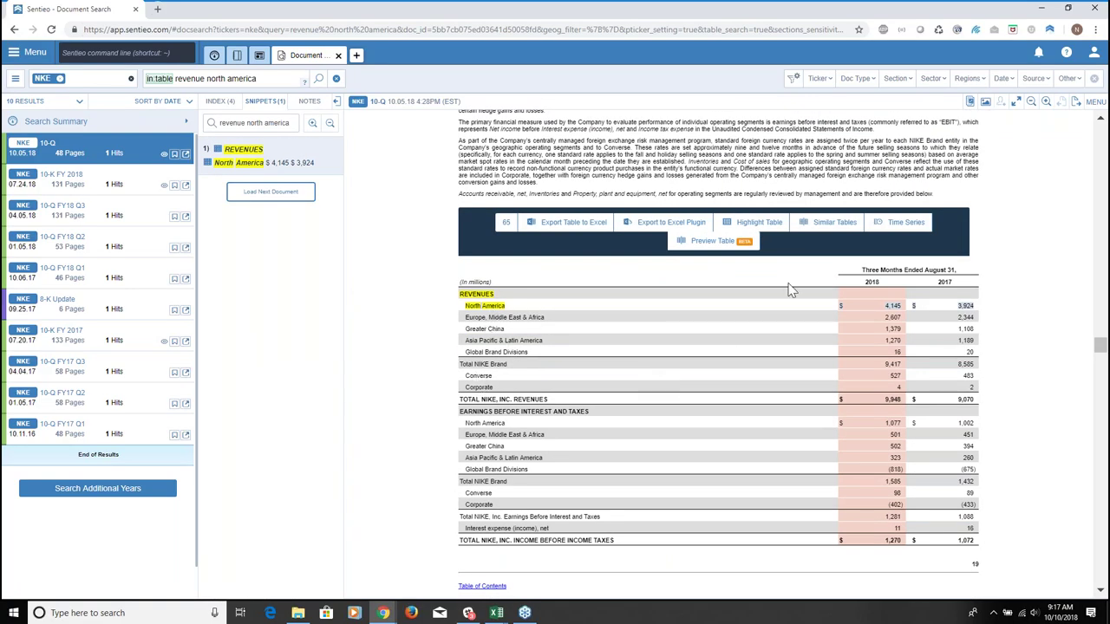
Build a time series from the segment table using the 2018 column and the North America and Total NIKE Brand EBIT rows
left_click(900, 223)
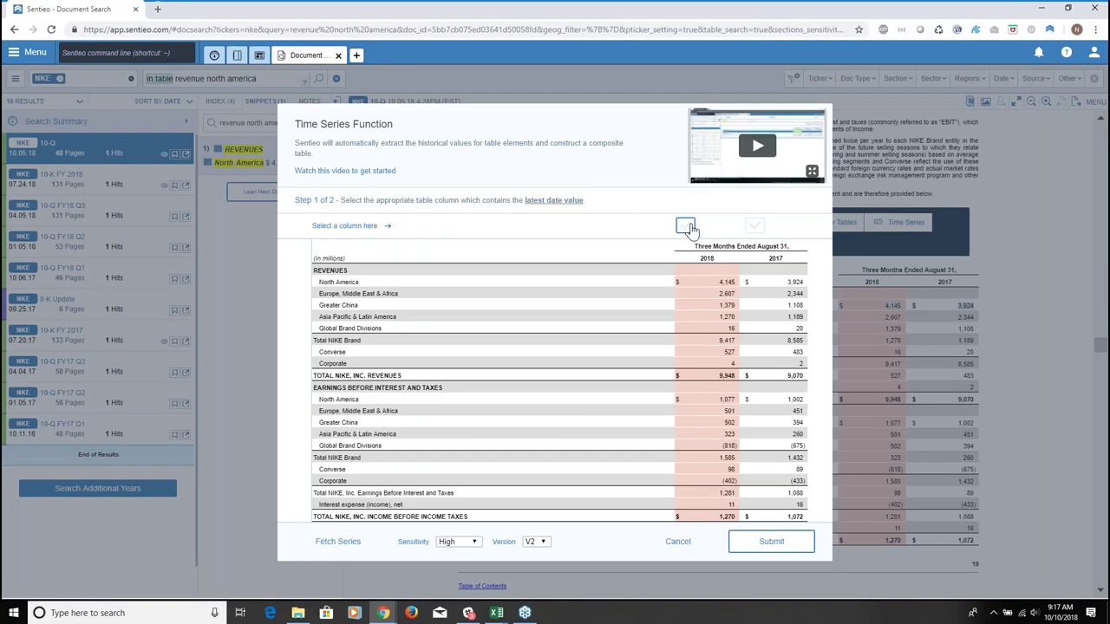
left_click(684, 225)
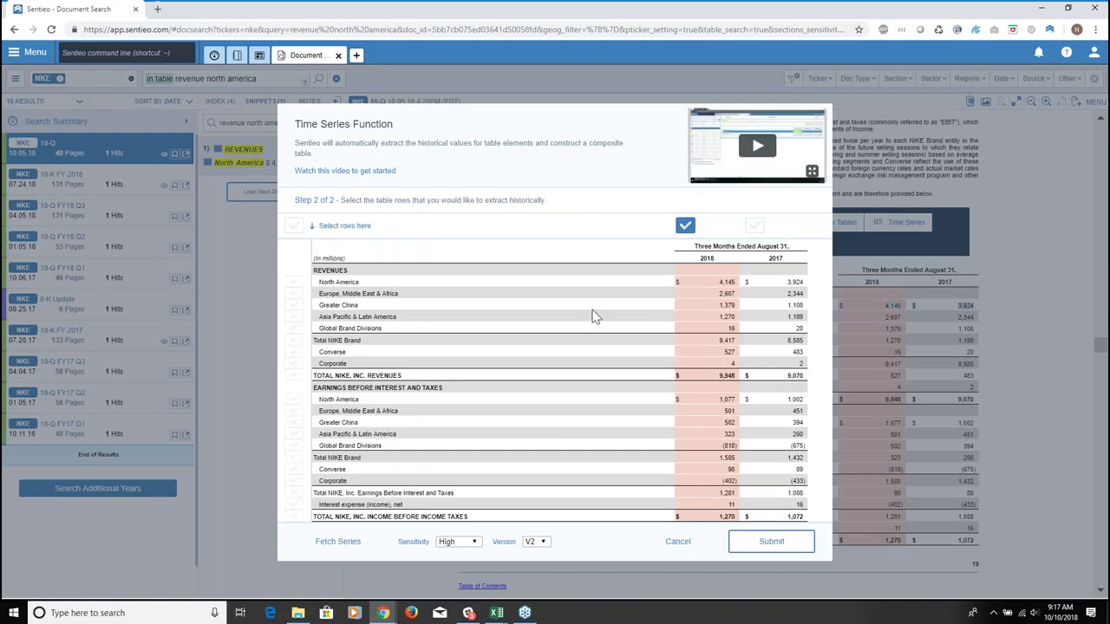
left_click(293, 399)
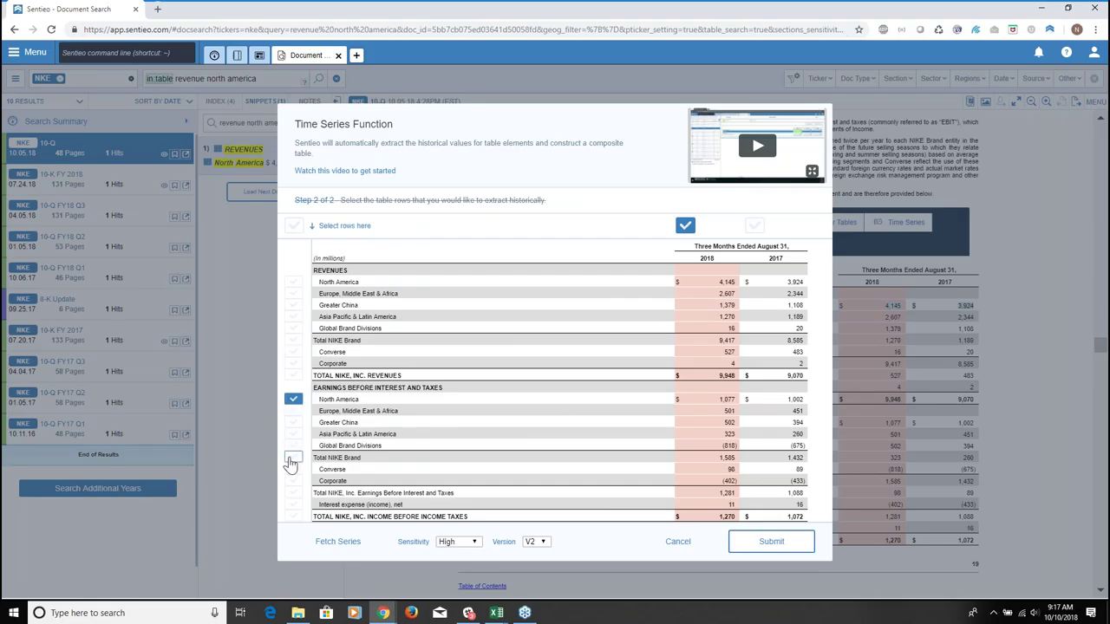
left_click(293, 456)
left_click(759, 550)
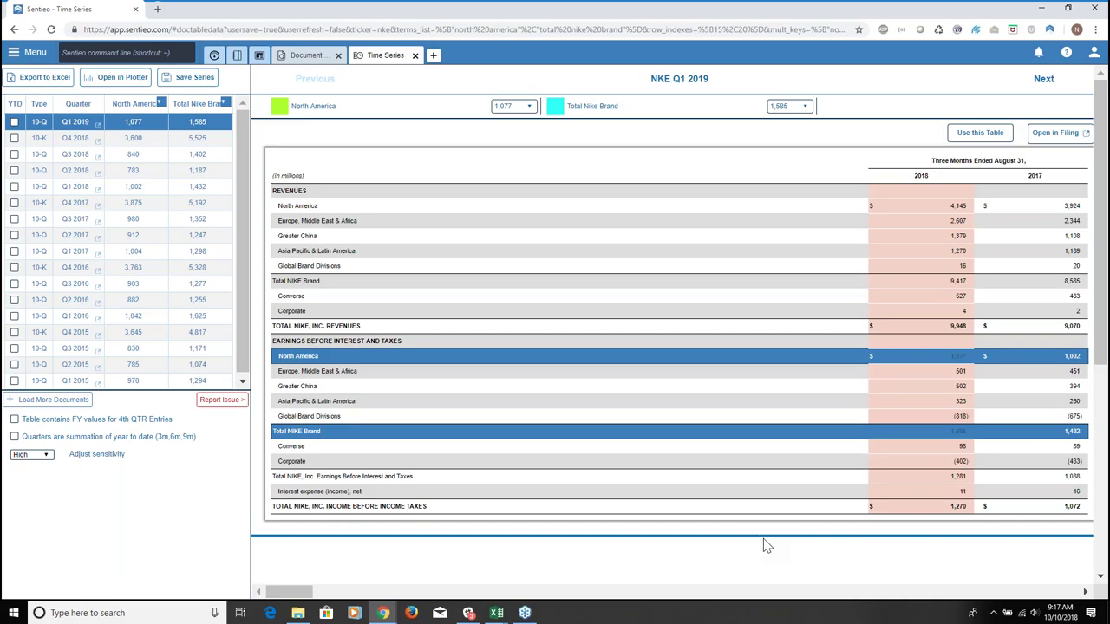
Check the source tables for Q4 2018, Q3 2018, Q4 2017 and Q4 2016, and mark the table as containing FY values for 4th QTR entries
left_click(199, 141)
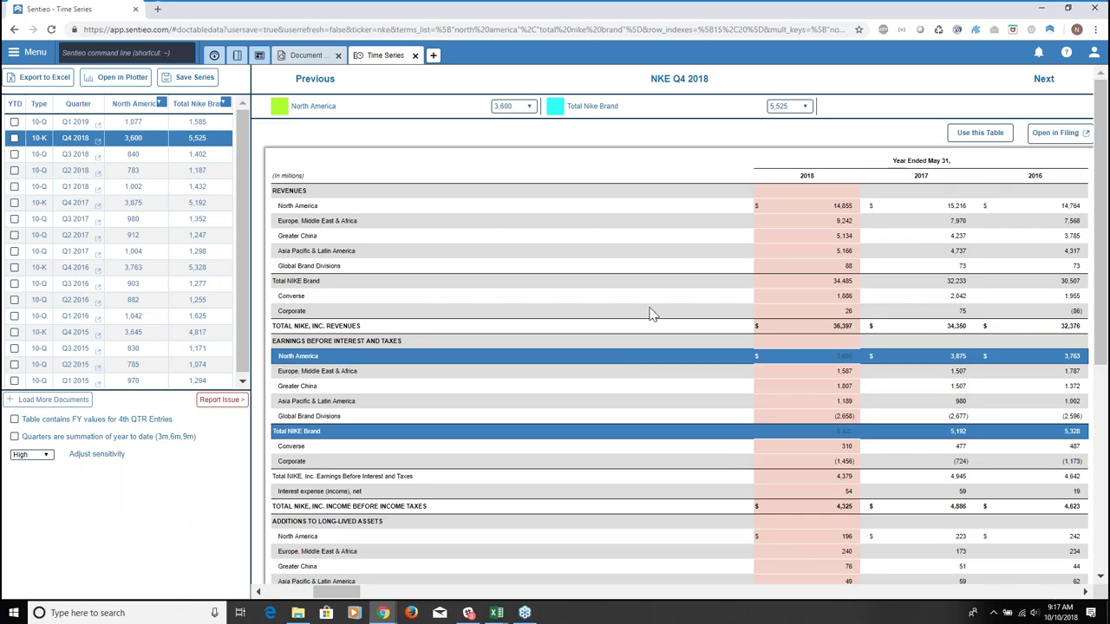
left_click(199, 155)
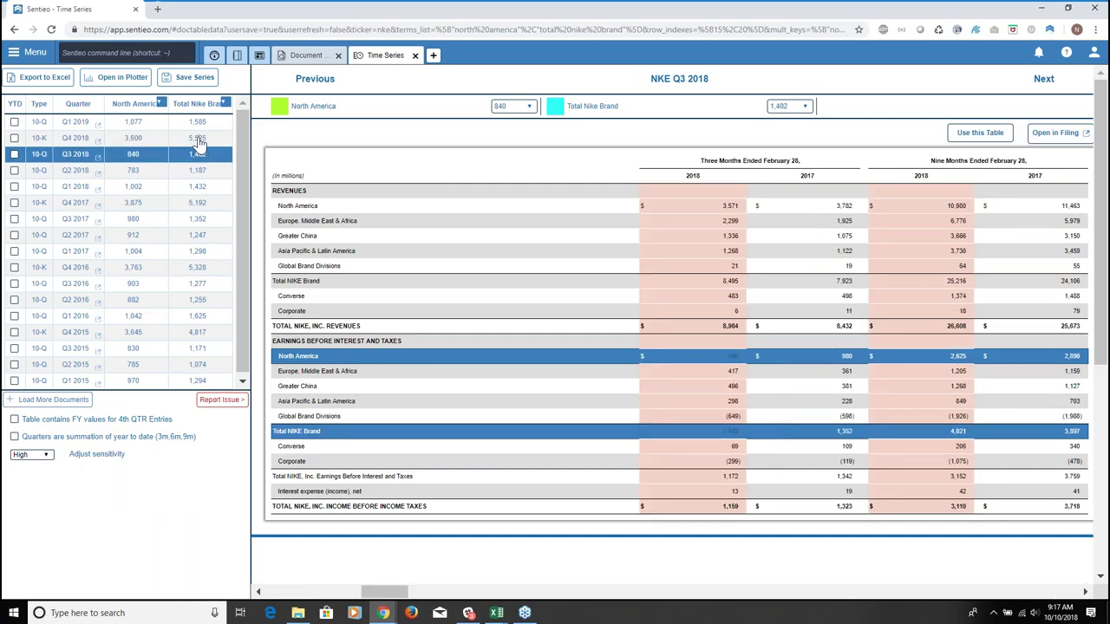
left_click(199, 140)
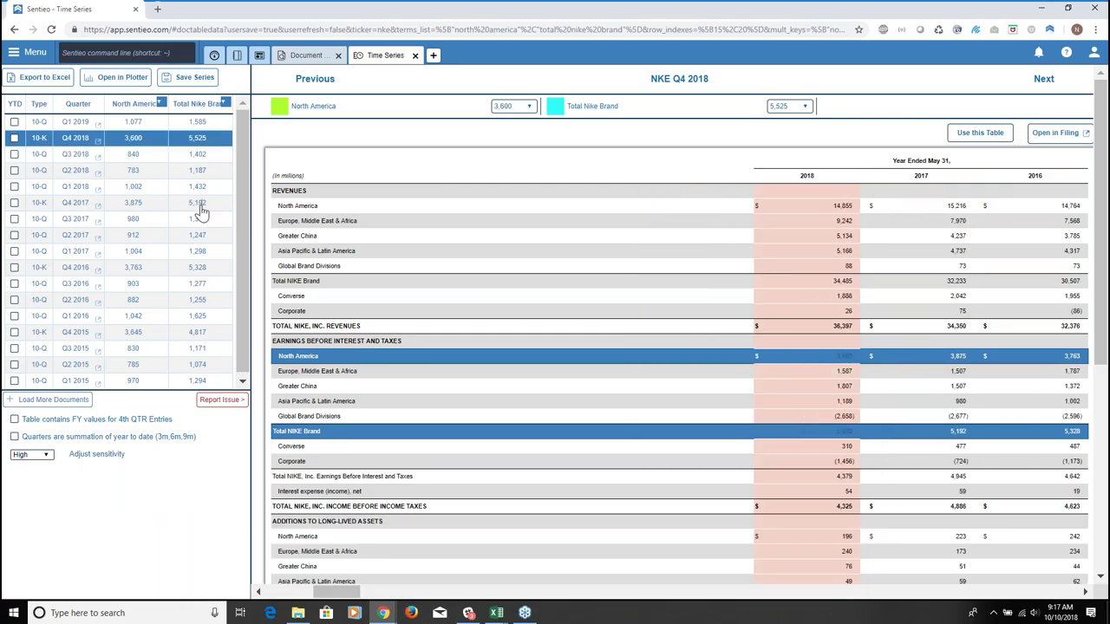
left_click(199, 206)
left_click(199, 270)
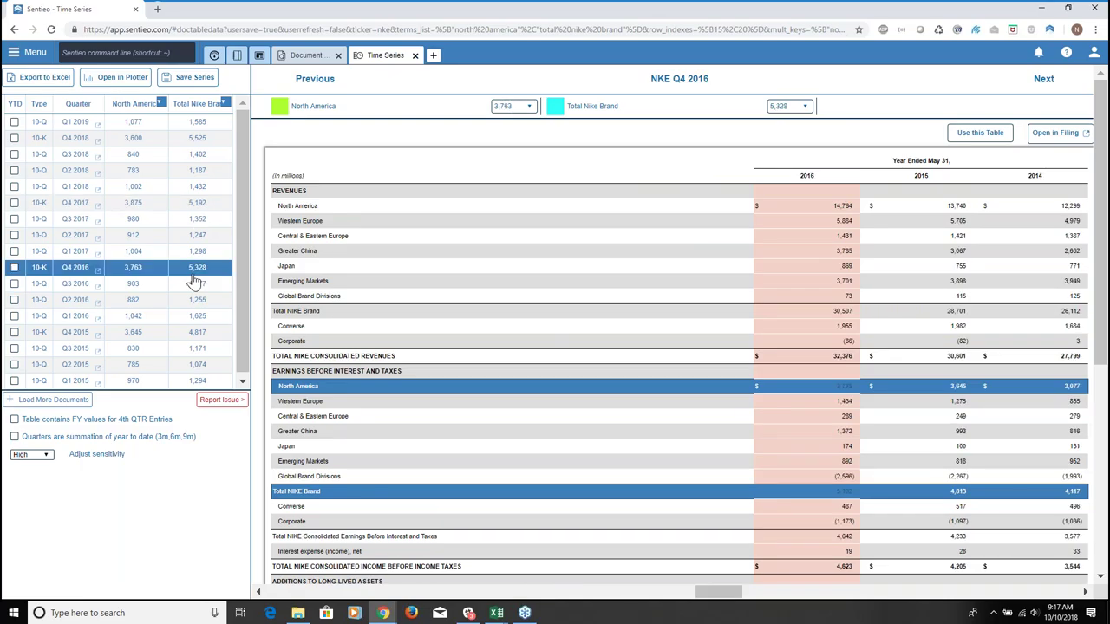
left_click(15, 420)
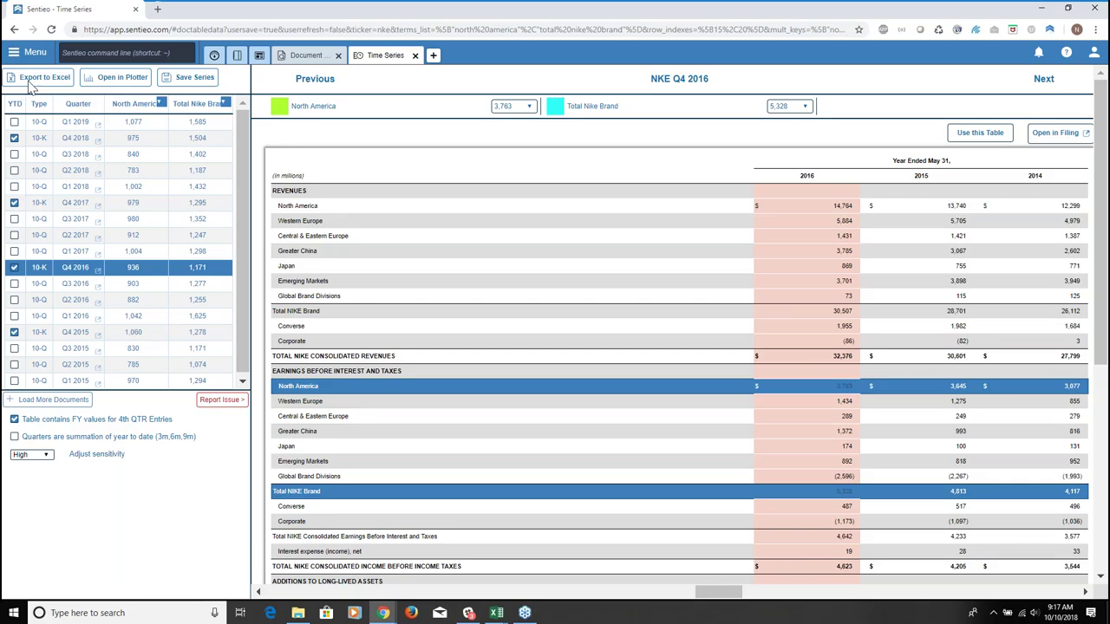
Plot the extracted NKE series in Plotter and add a hybrid series with the expression A/B
left_click(119, 84)
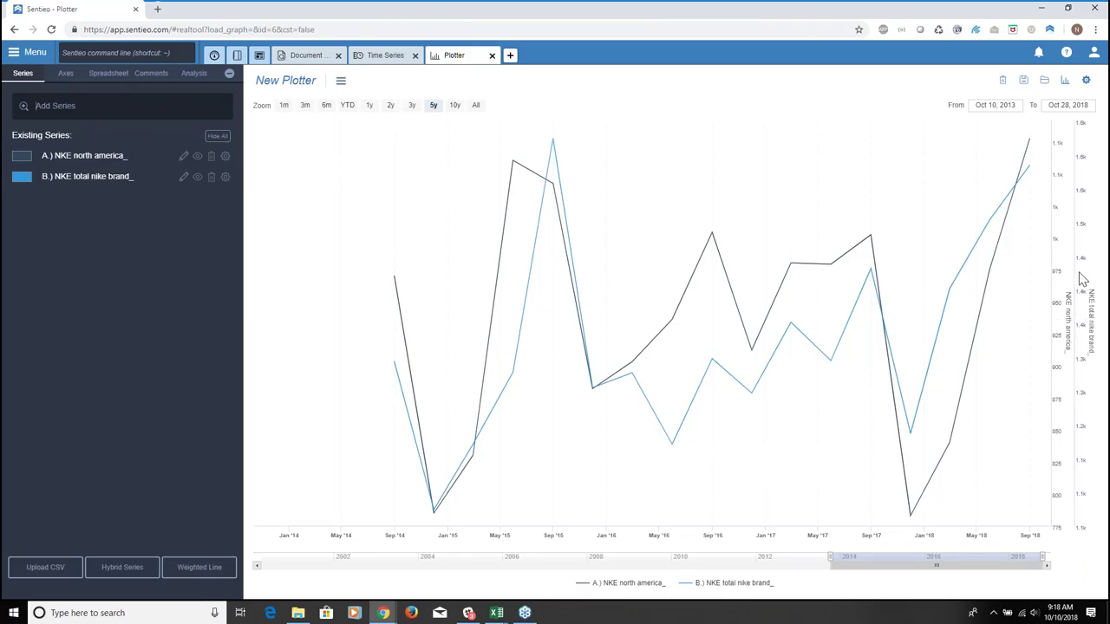
left_click(145, 568)
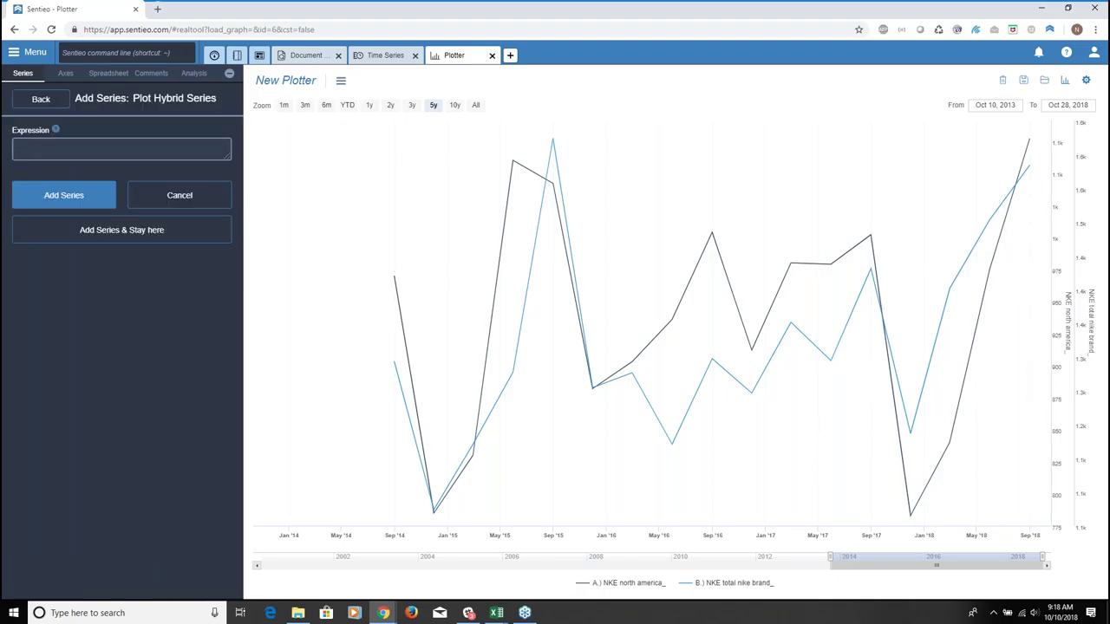
type("A/B")
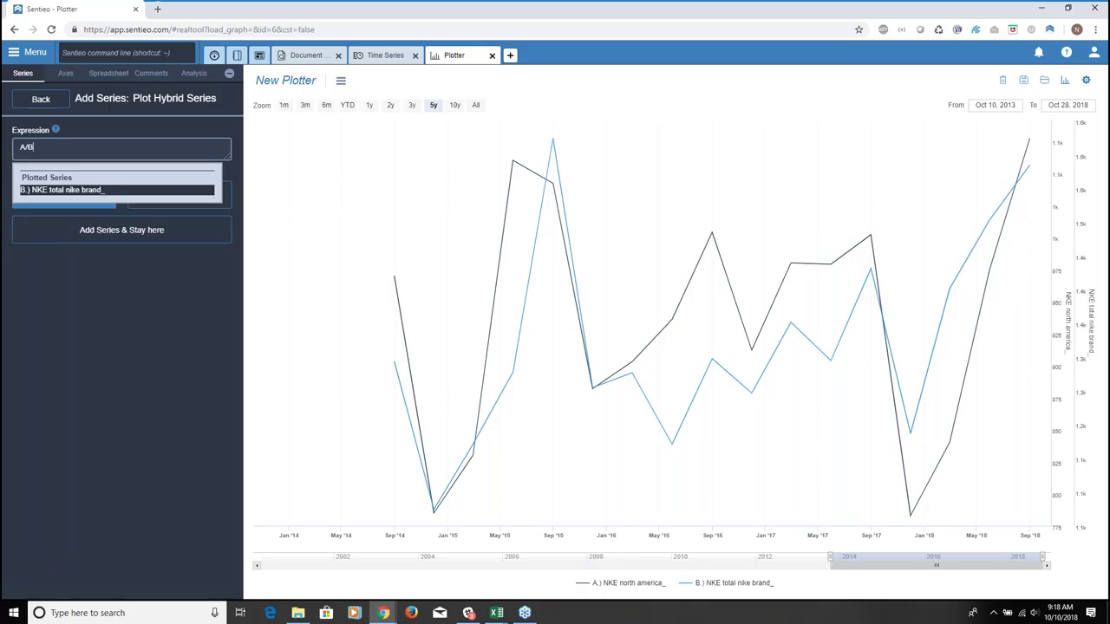
key("Escape")
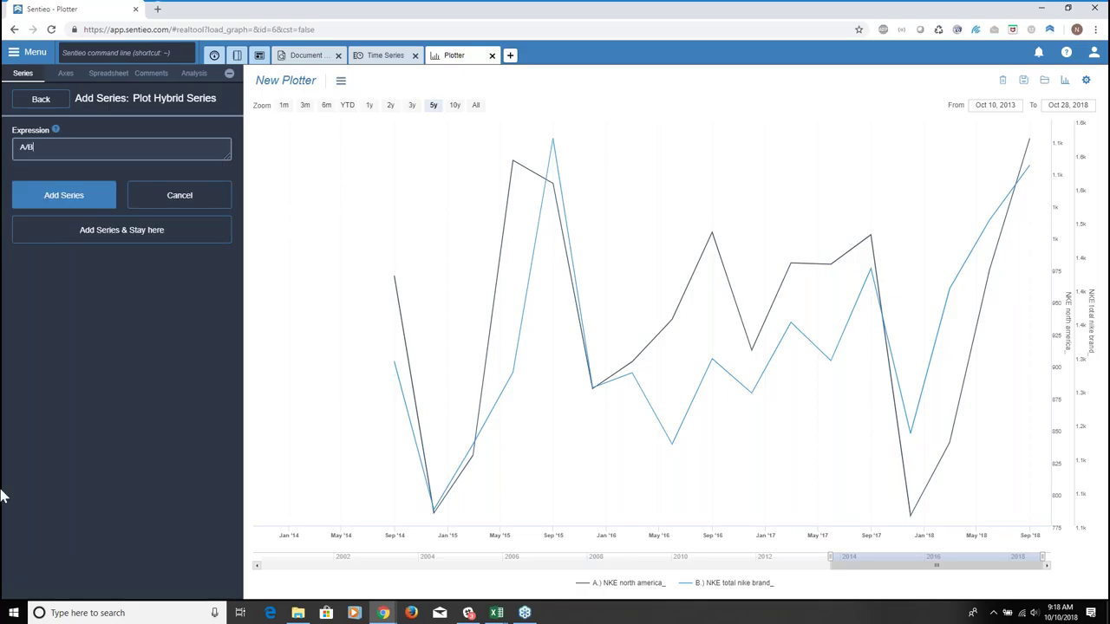
left_click(84, 199)
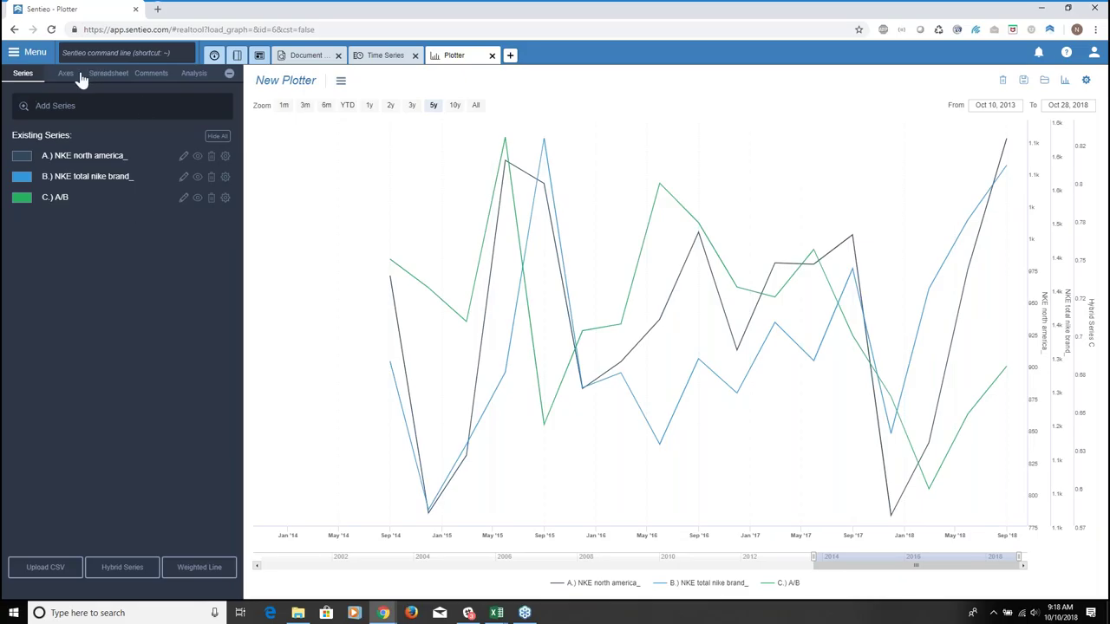
Rename the A/B hybrid series to Percent EBIT NA
left_click(125, 200)
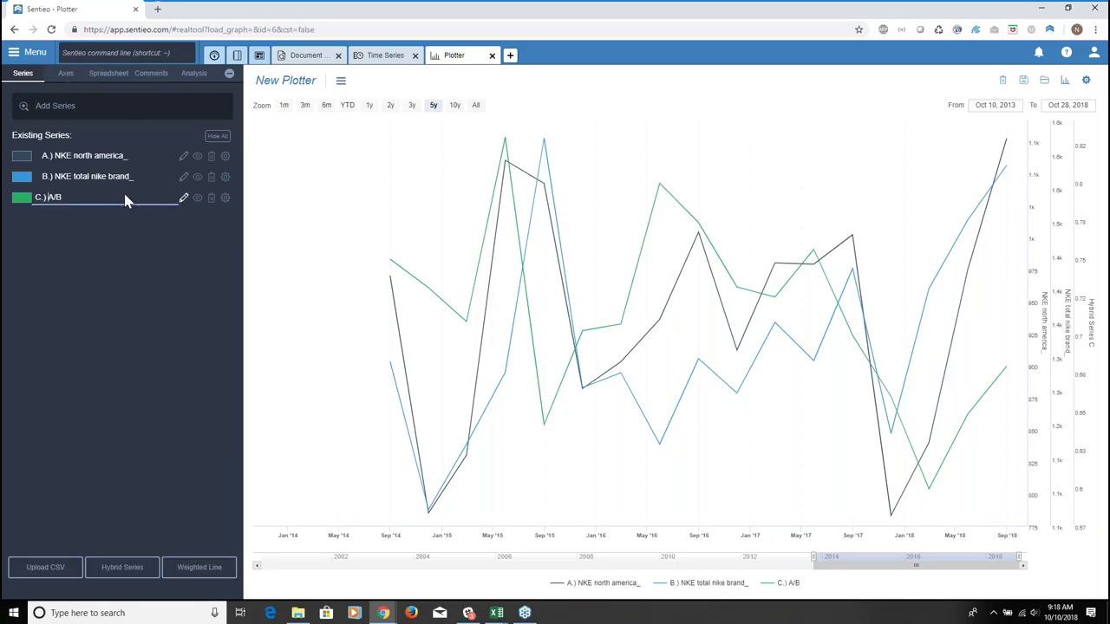
double_click(125, 201)
type("Percent EBIT")
left_click(179, 197)
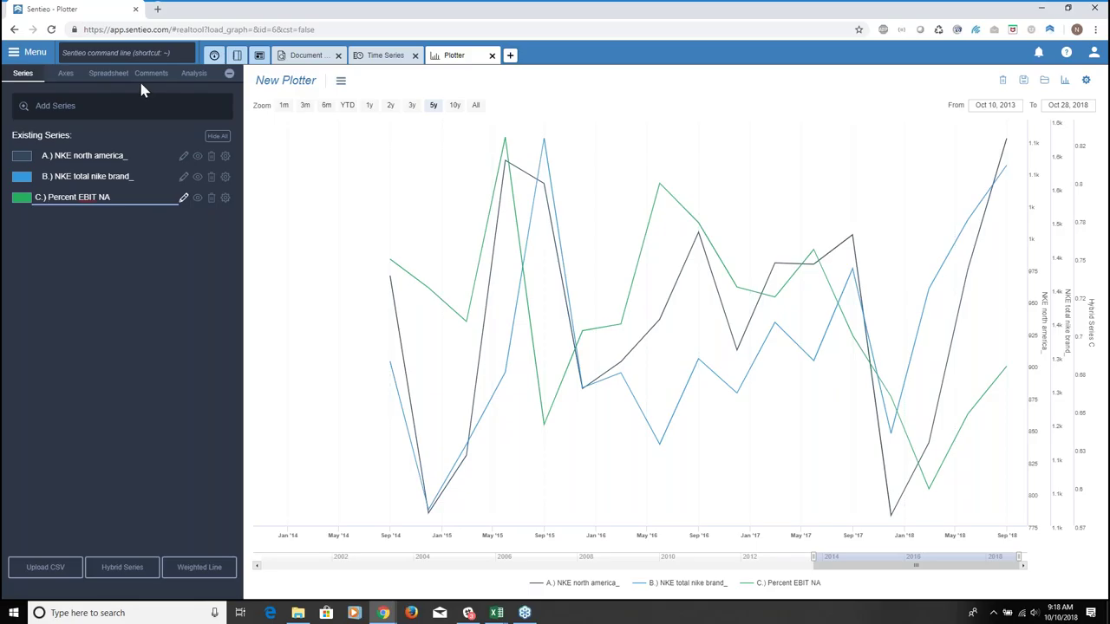
Move the Hybrid Series C axis to the left side of the chart and rename it Percent EBIT NA
left_click(66, 74)
left_click(225, 333)
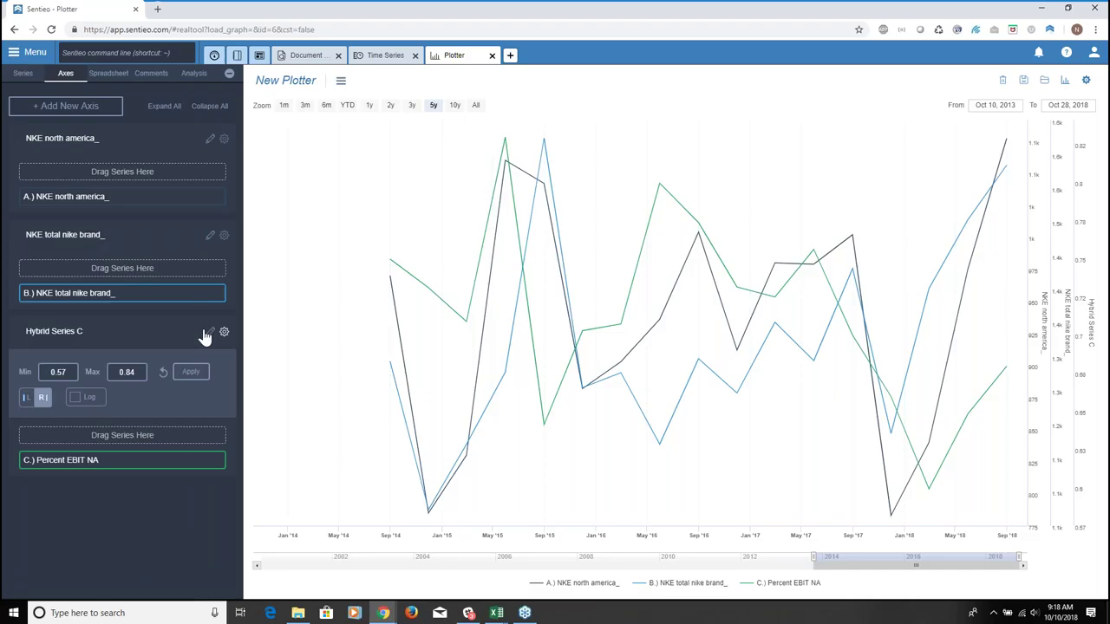
left_click(114, 336)
triple_click(113, 335)
type("Percent EBI")
key("BackSpace")
key("BackSpace")
key("BackSpace")
type("EBIT NA")
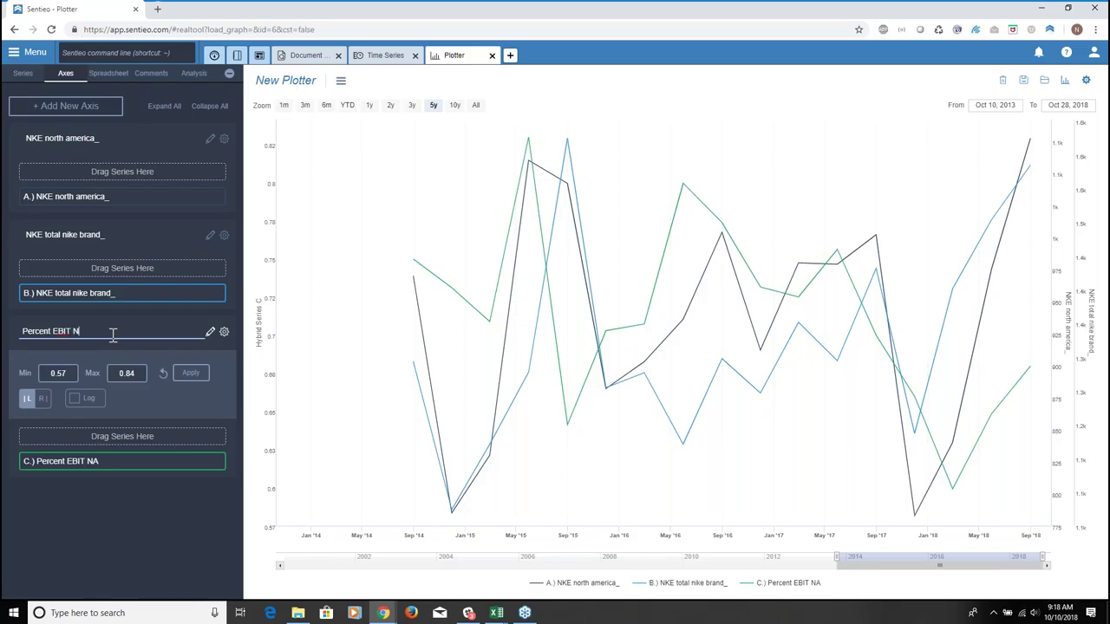
left_click(208, 333)
Assign the NKE total nike brand series to the NKE north america axis, and give the Percent EBIT NA line a Short Dash style
left_click_drag(185, 288, 179, 172)
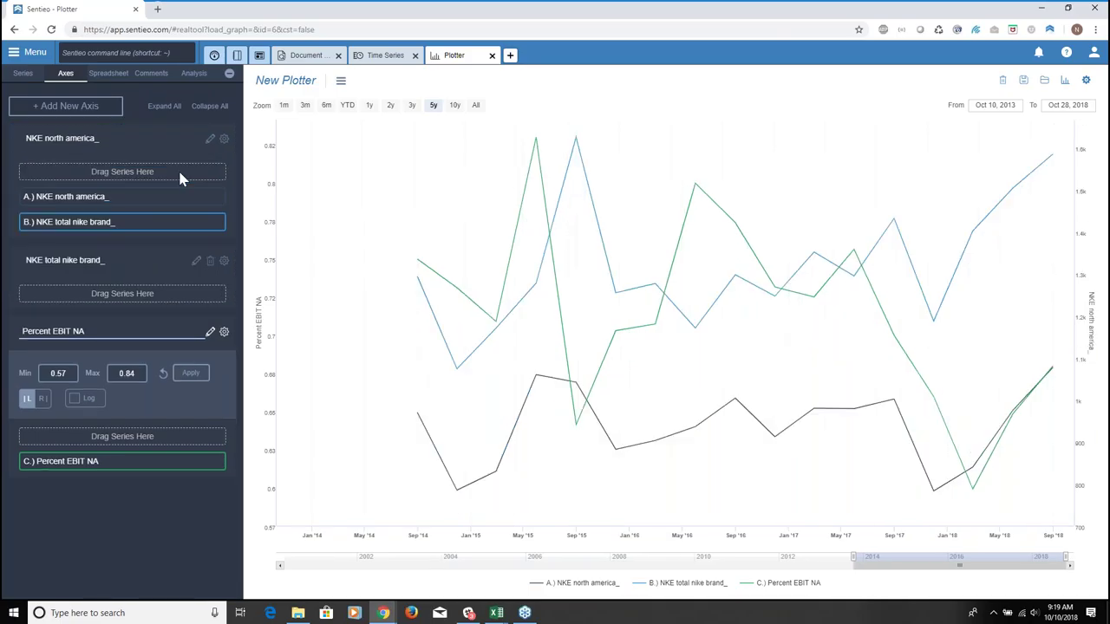
left_click(23, 76)
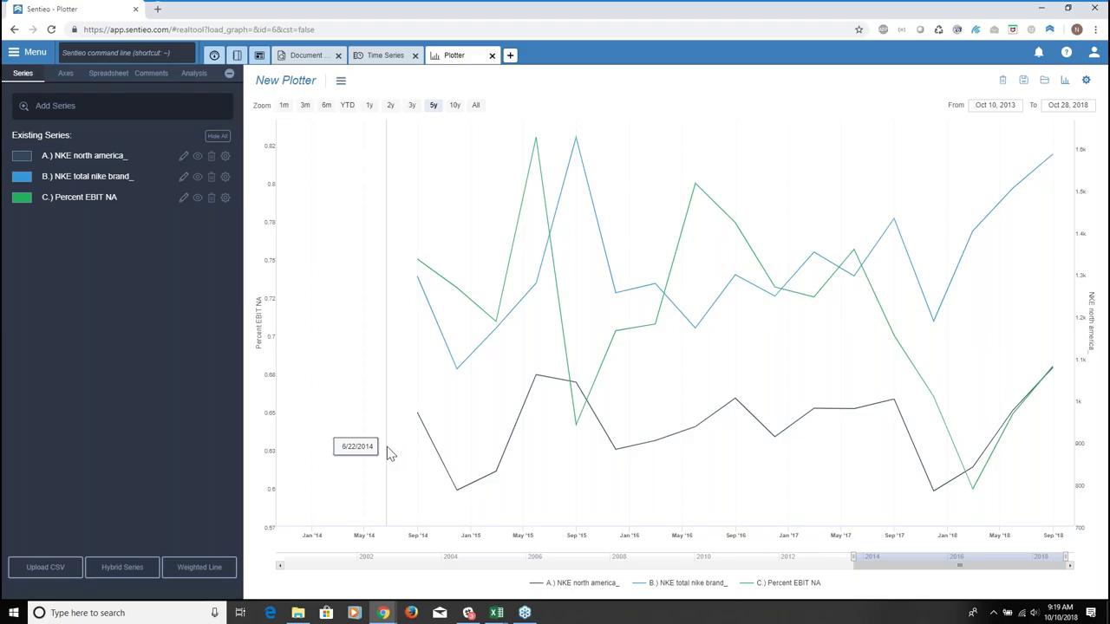
left_click(226, 198)
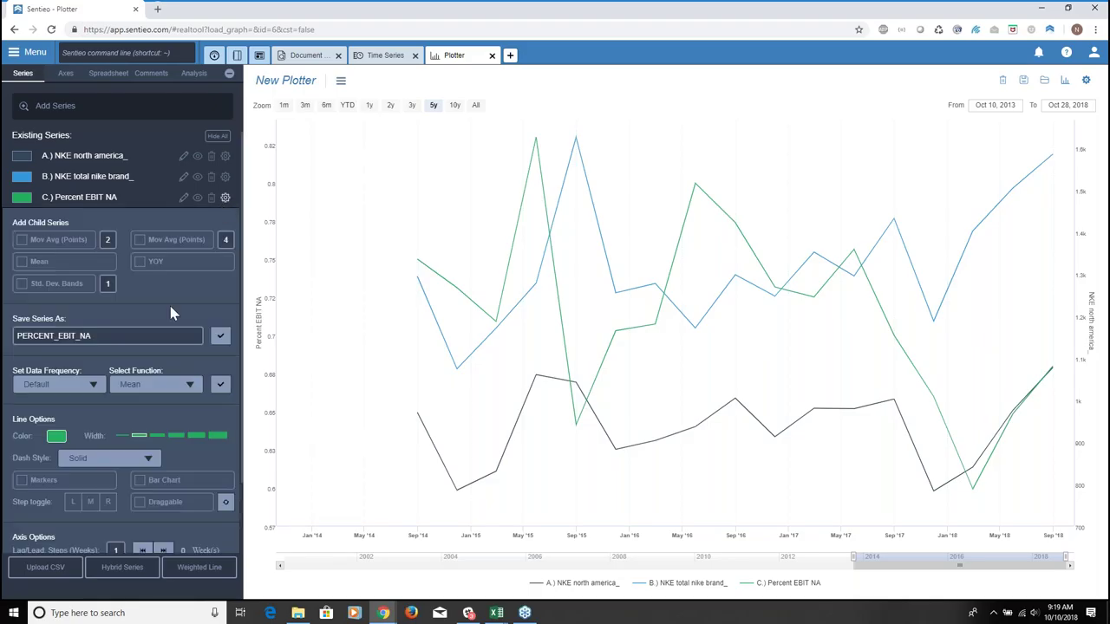
left_click(98, 464)
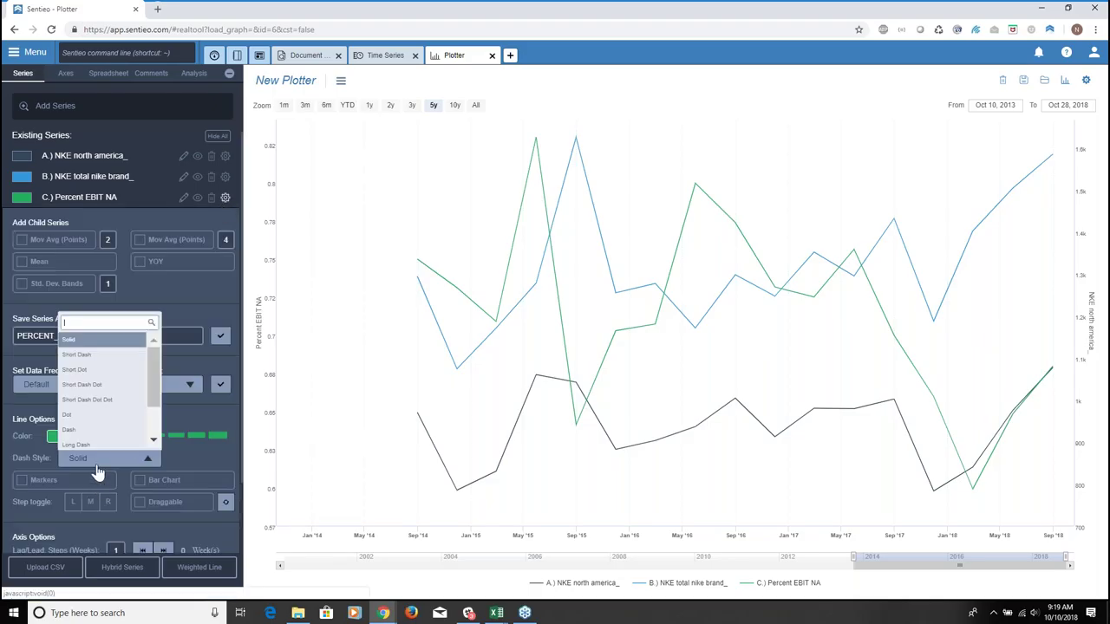
left_click(106, 365)
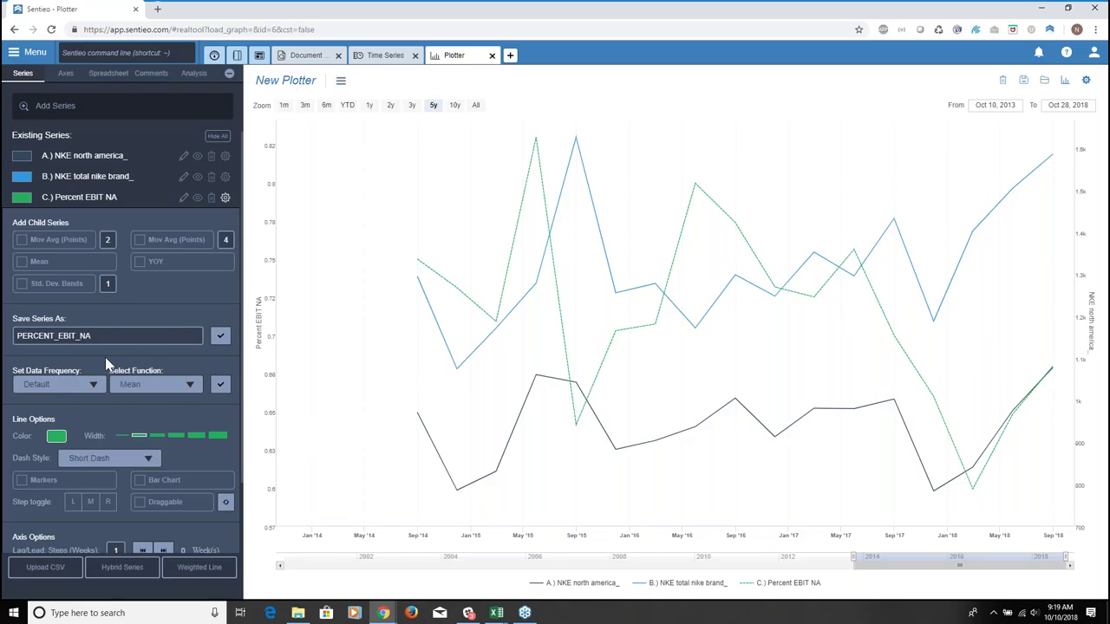
left_click(225, 198)
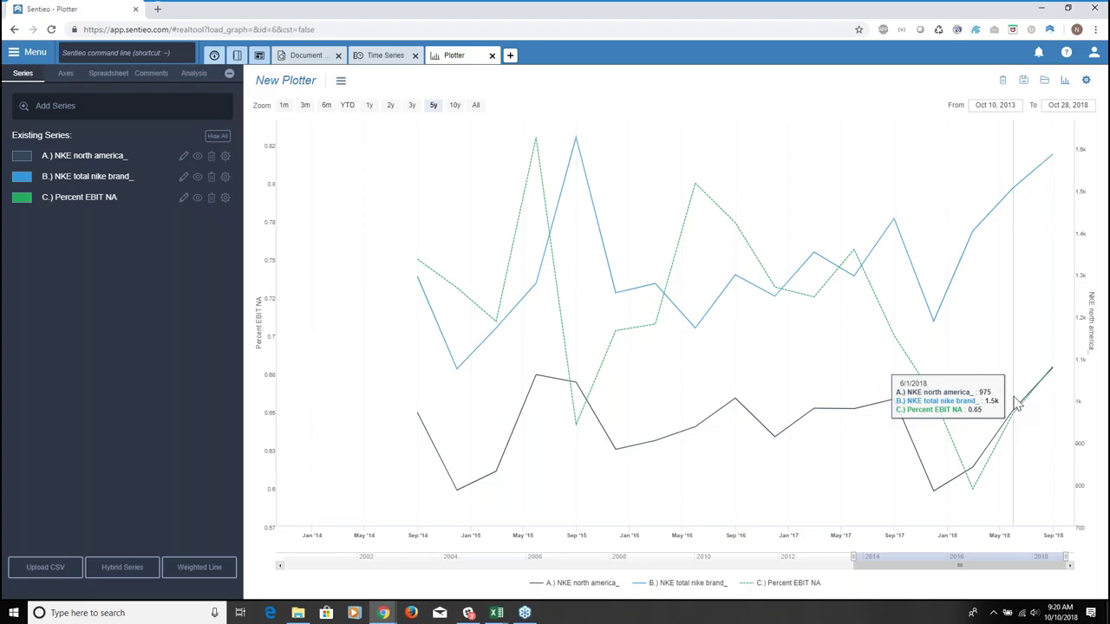
Open a new Plotter and start a Google Trends series with United States as the geographic region
left_click(510, 57)
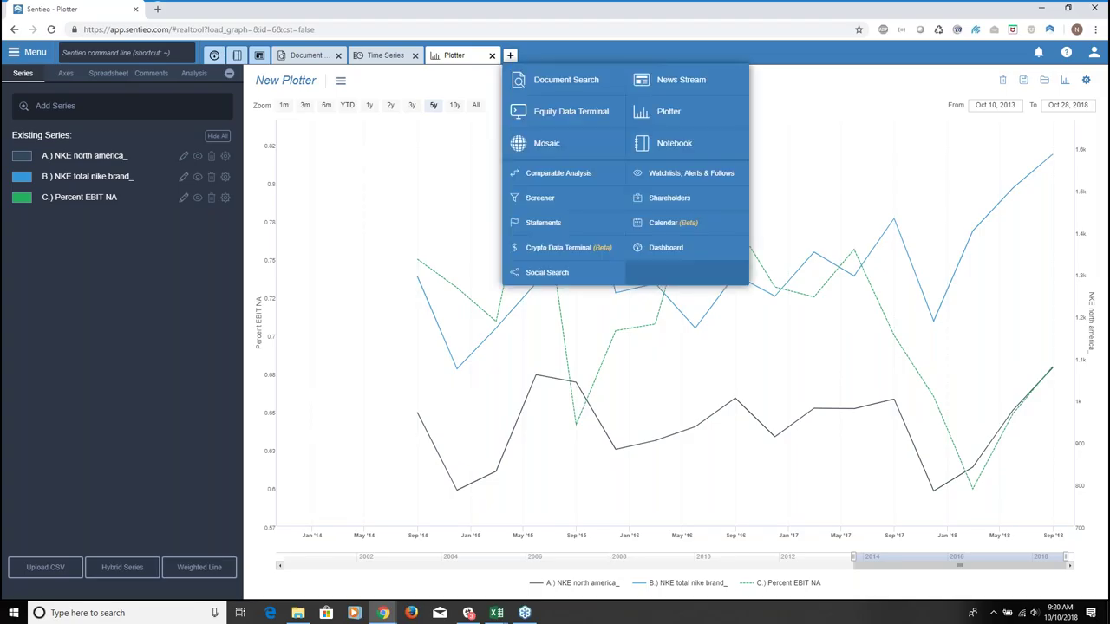
left_click(670, 113)
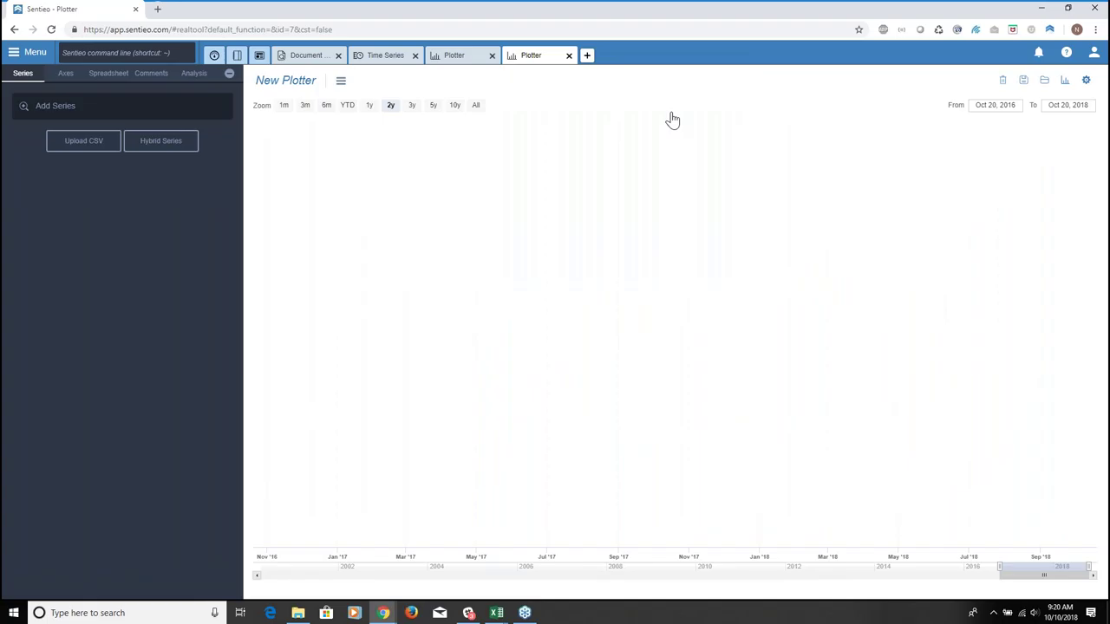
left_click(167, 105)
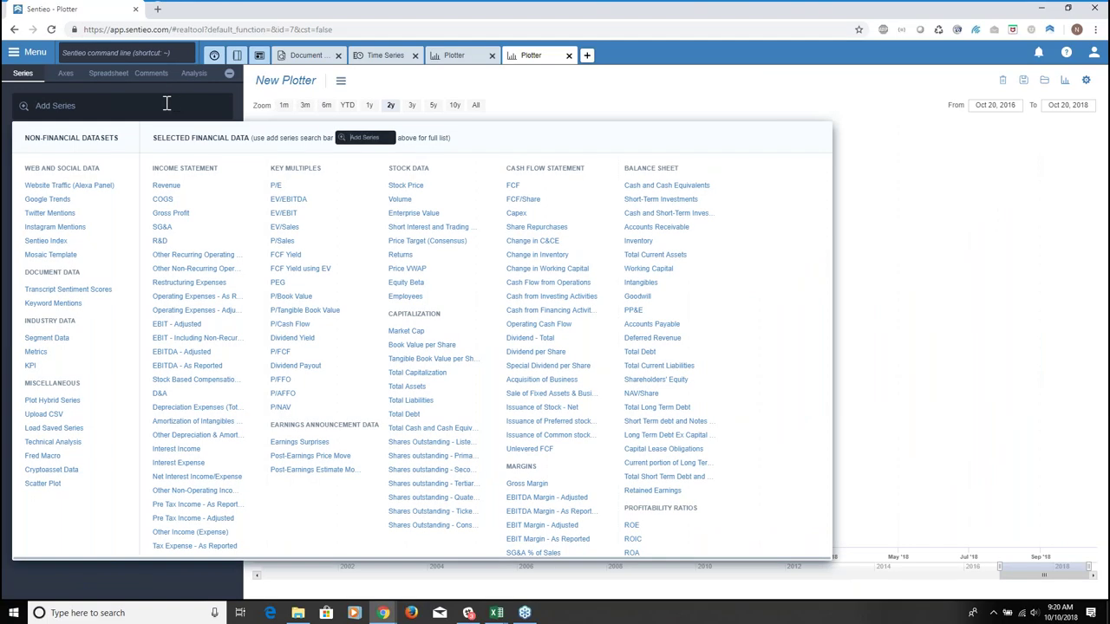
left_click(57, 186)
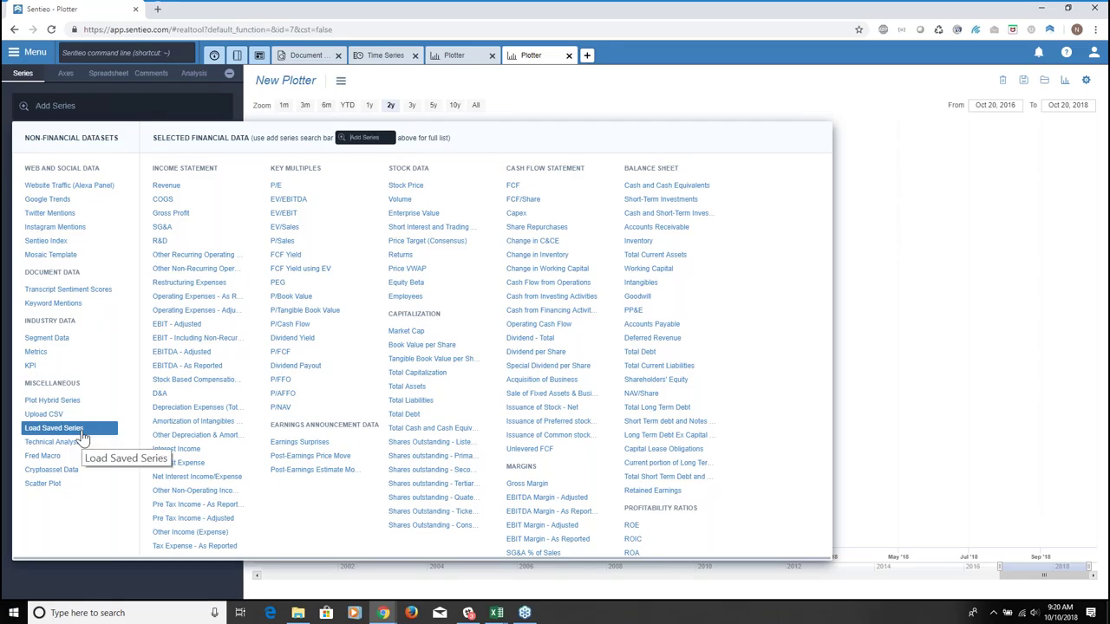
left_click(61, 203)
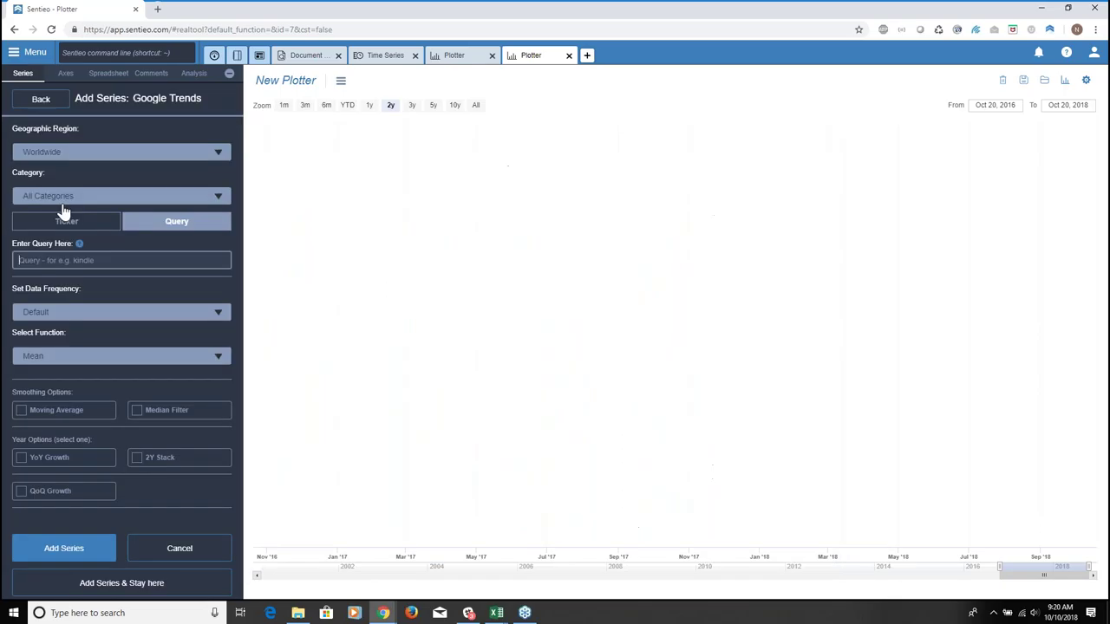
left_click(149, 156)
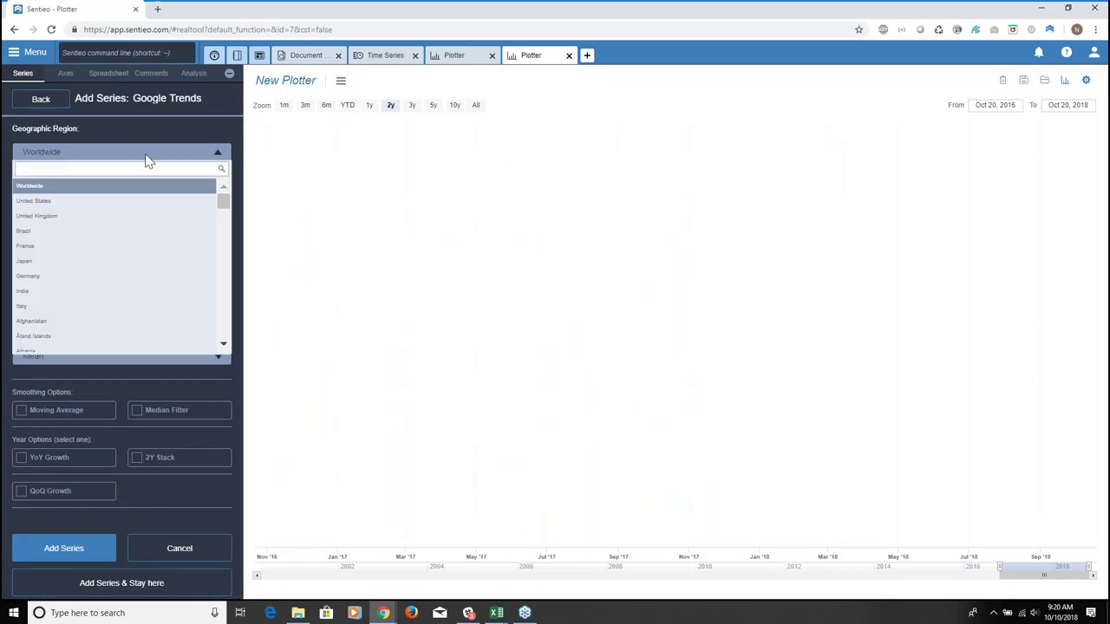
left_click(78, 204)
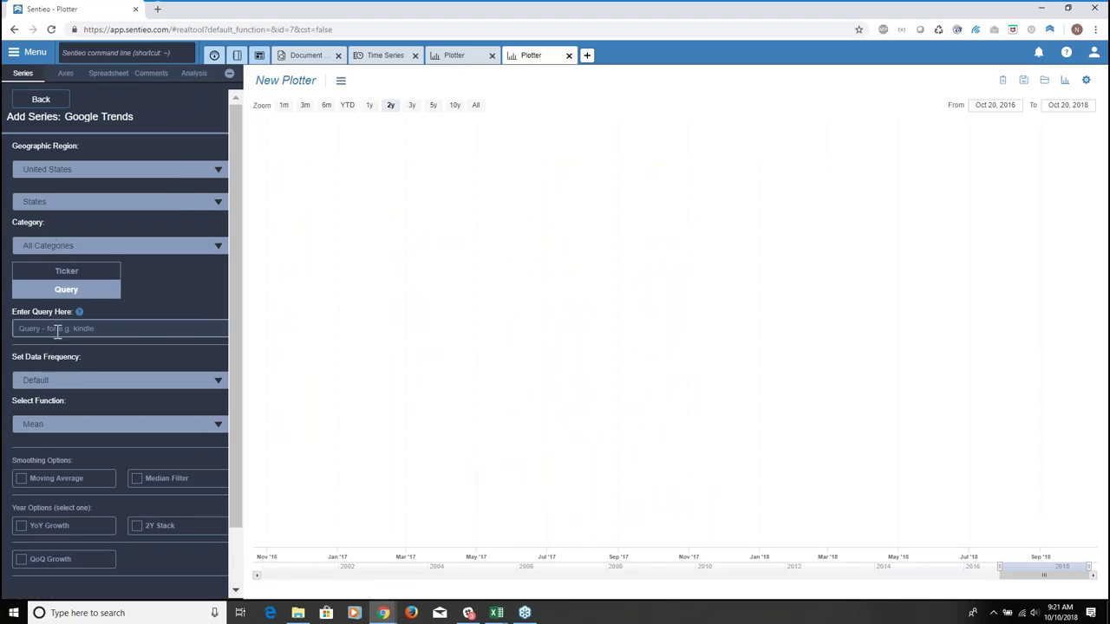
Add the Google Trends series for Nike (Footwear manufacturing company) with a 4-point moving average and YoY growth
type("nike")
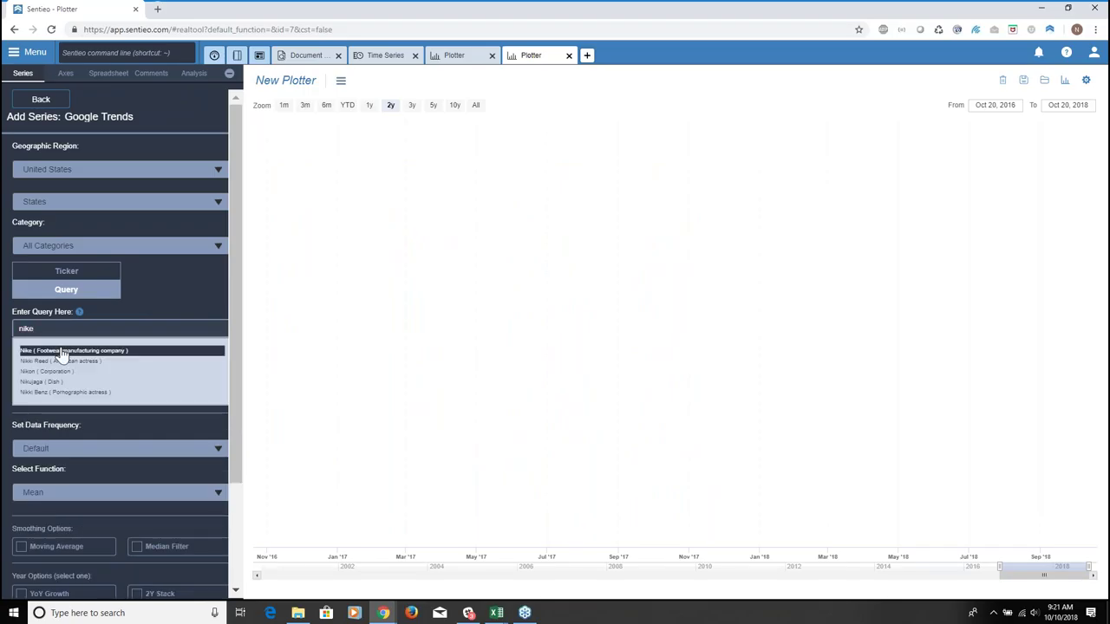
left_click(61, 354)
left_click(31, 479)
left_click(176, 478)
type("4")
left_click(23, 527)
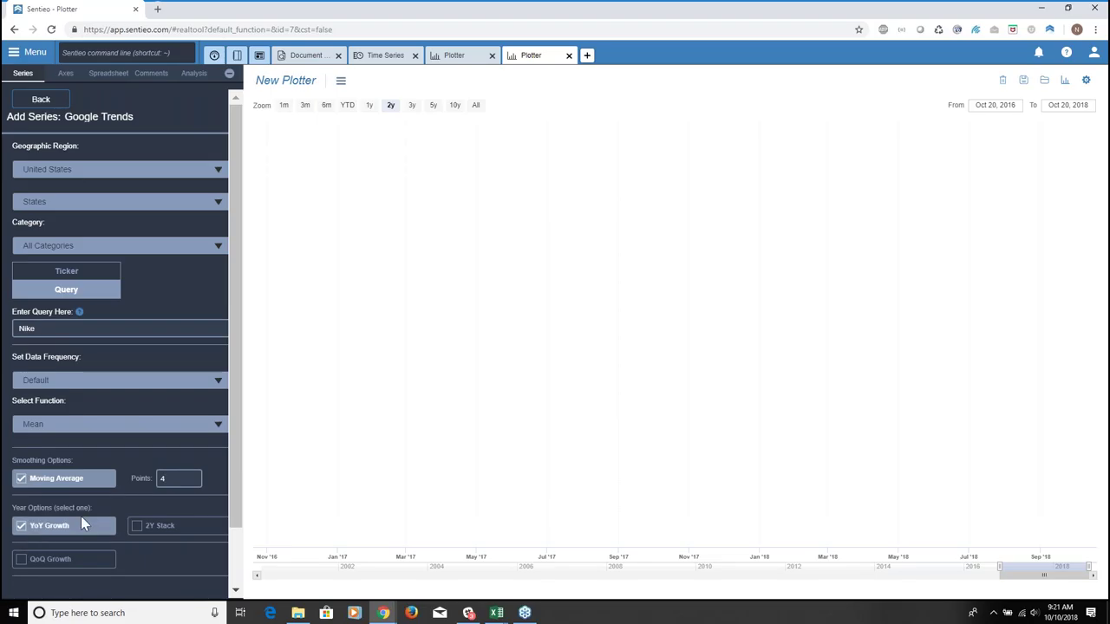
scroll(81, 518, "down", 1)
left_click(74, 550)
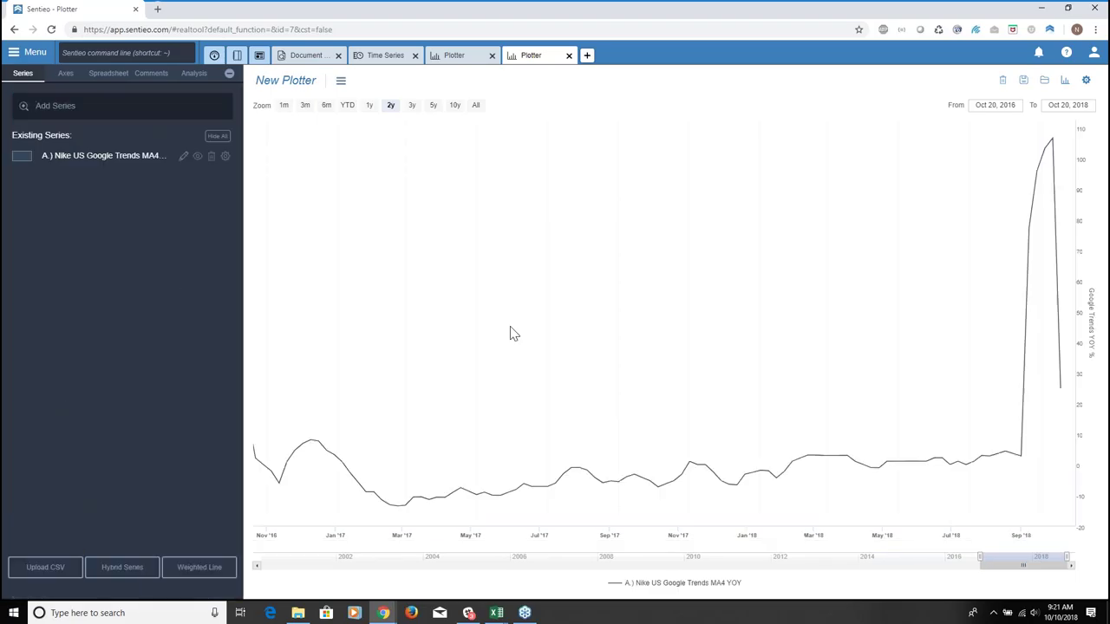
Add a United States Google Trends series for Adidas (Design company) with a 4-point moving average and YoY growth
left_click(147, 105)
left_click(75, 200)
key("ctrl+a")
type("adidas")
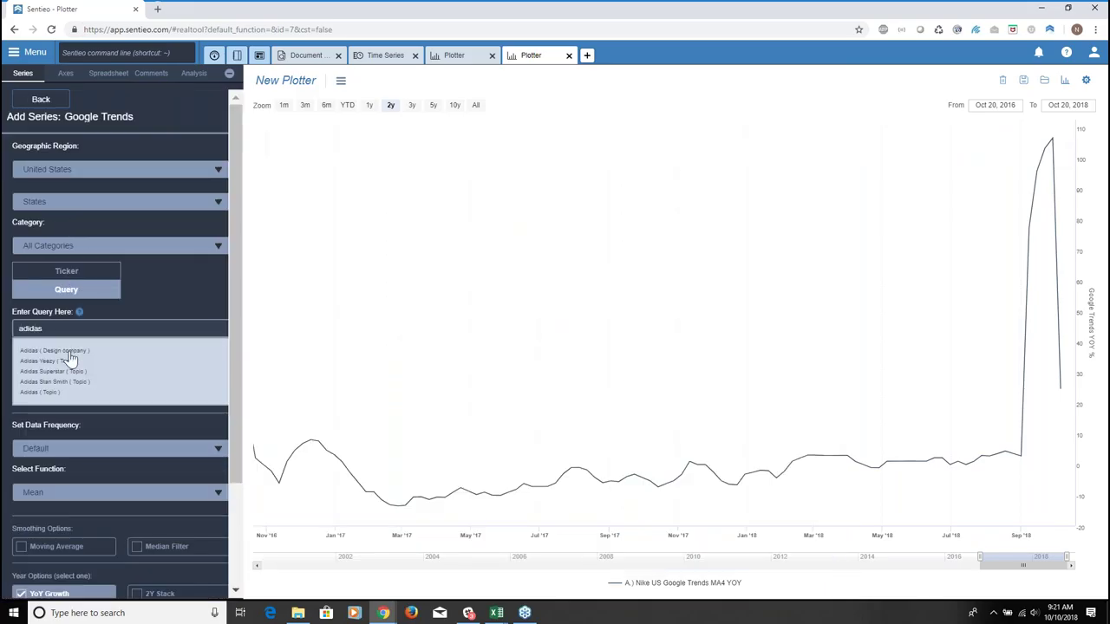
left_click(68, 351)
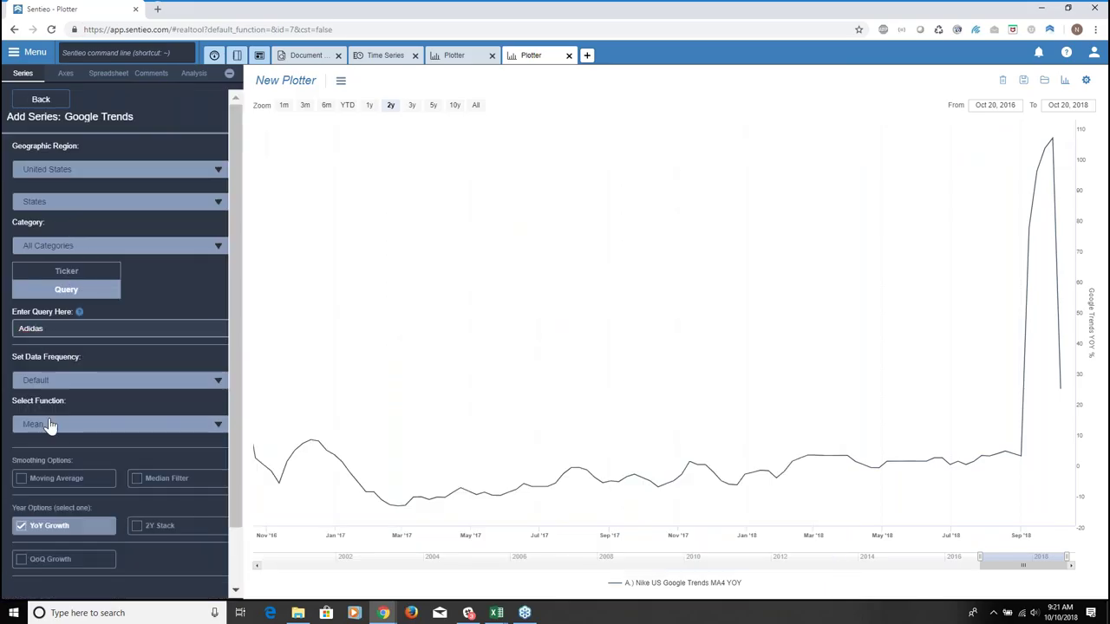
left_click(25, 481)
scroll(90, 510, "down", 1)
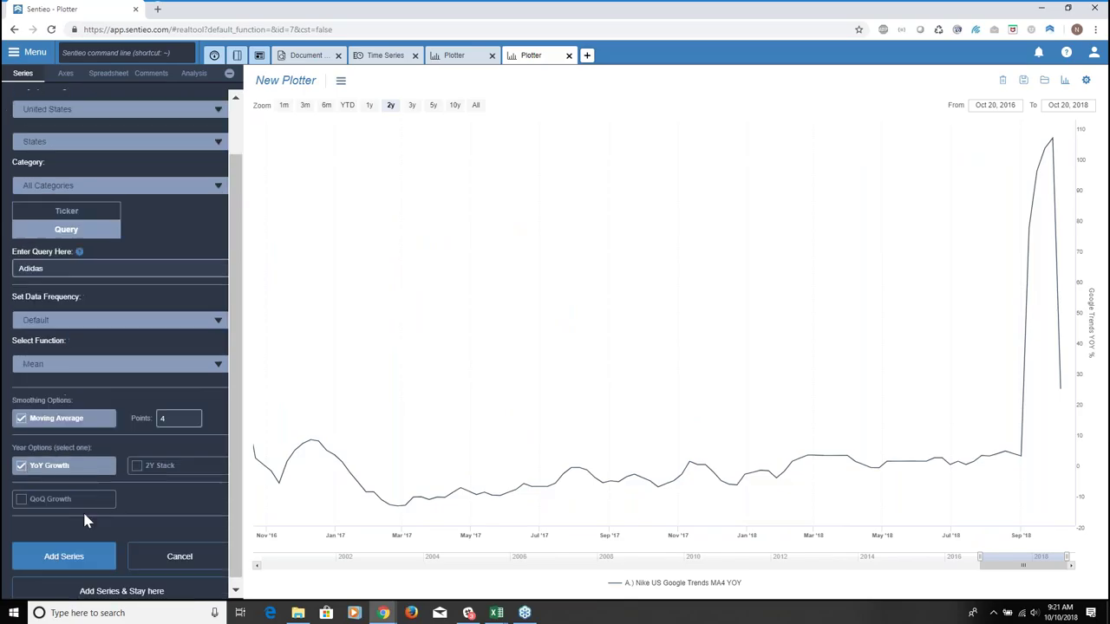
left_click(78, 552)
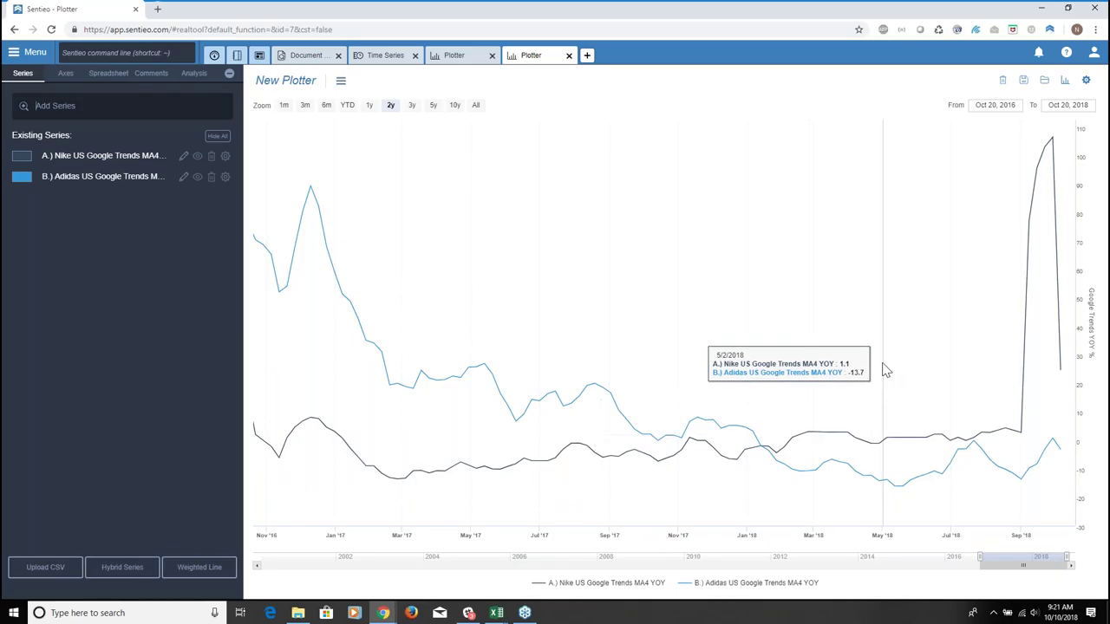
Set the chart's start date to 2013-10-20
left_click(1004, 106)
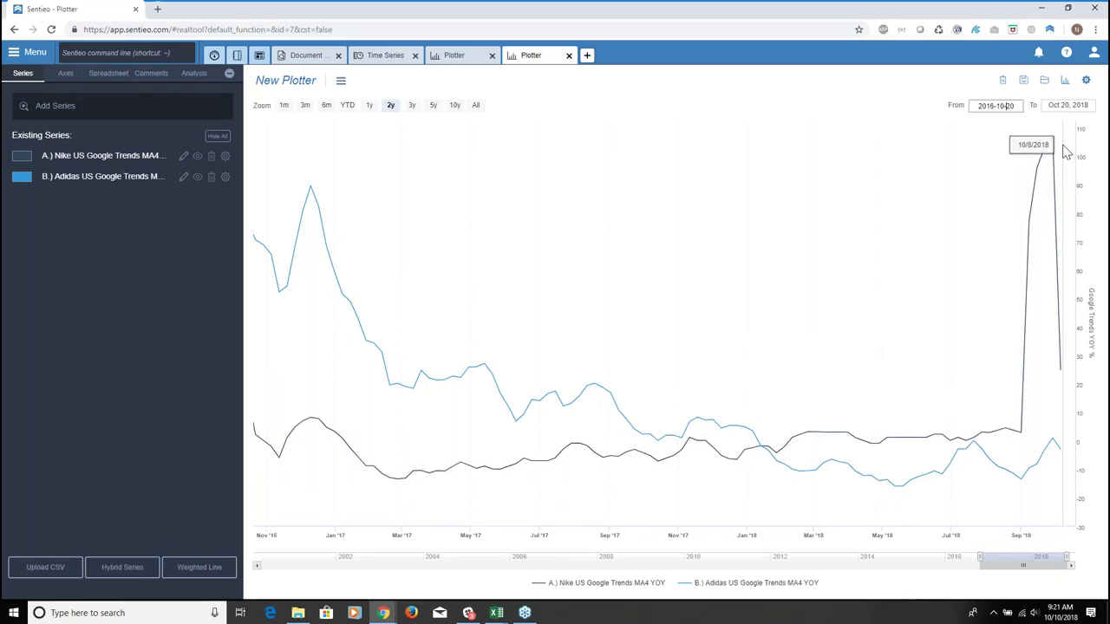
key("BackSpace")
type("3")
key("Return")
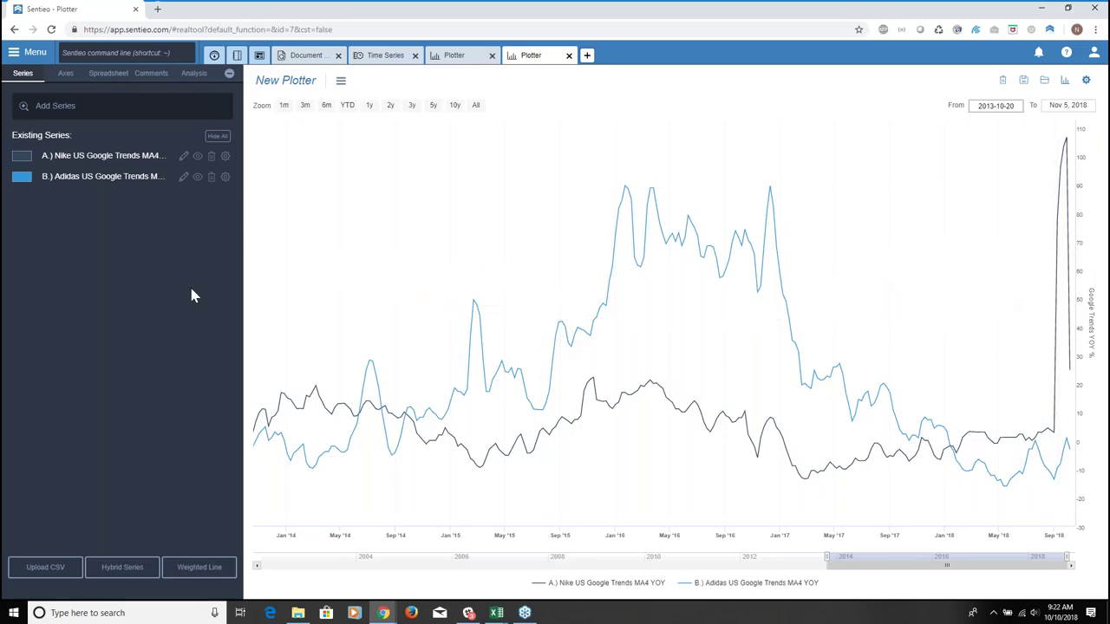
key("Return")
Start a P/E series for the tickers NKE and ADS:GR (Adidas AG)
left_click(130, 107)
left_click(286, 182)
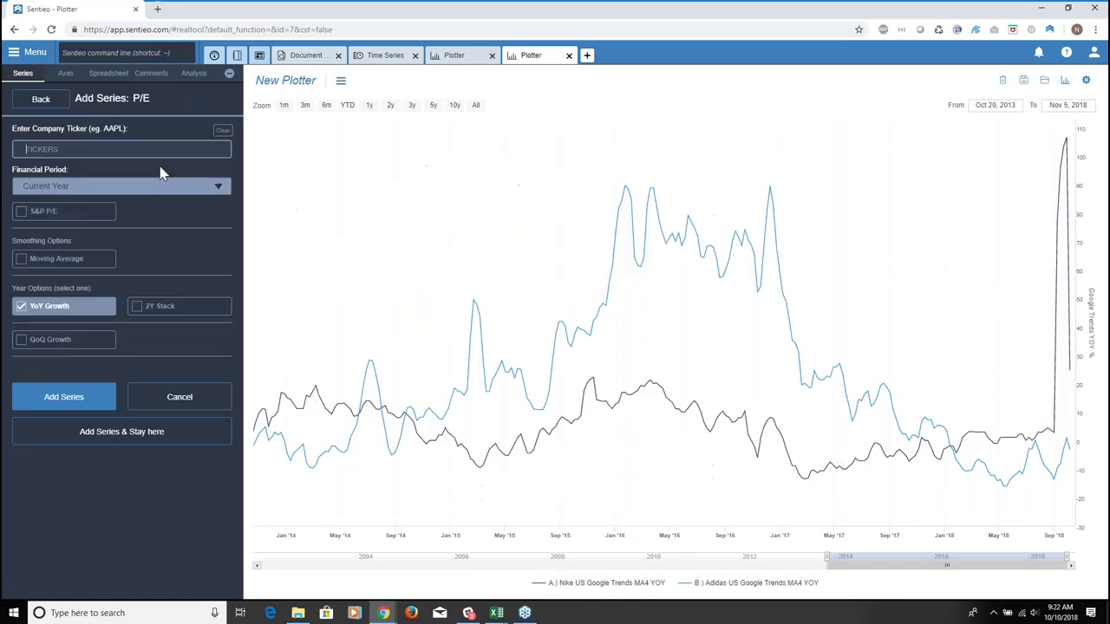
type("NKE")
key("Return")
type("ADS")
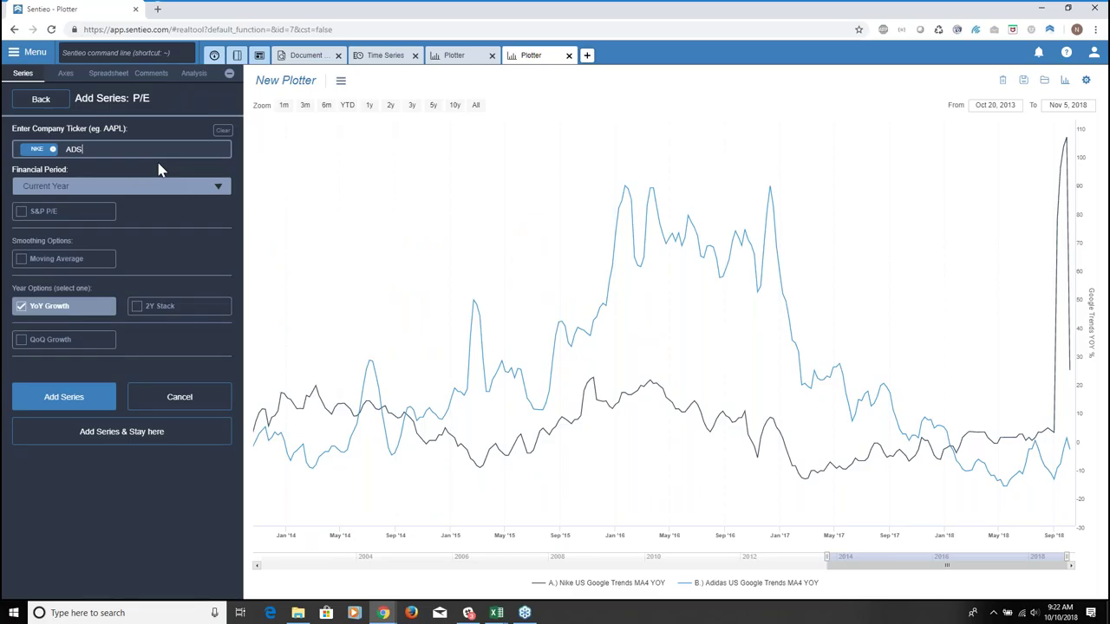
key("Down")
key("Down")
key("Down")
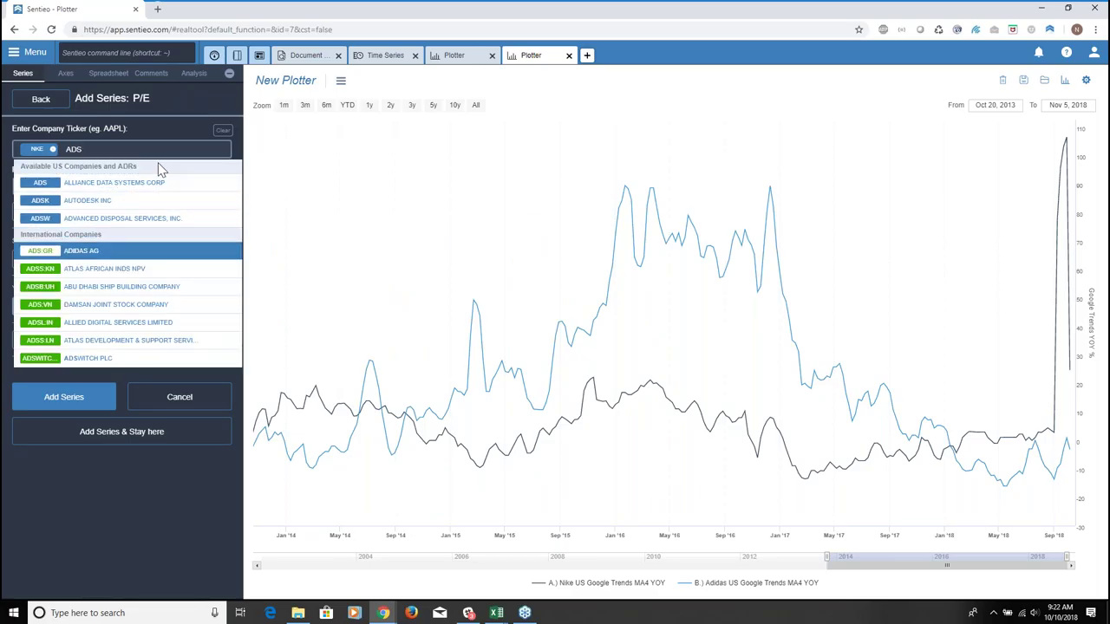
key("Return")
Set the P/E financial period to NTM (Next 12 mths), turn off YoY Growth and add the series
left_click(163, 185)
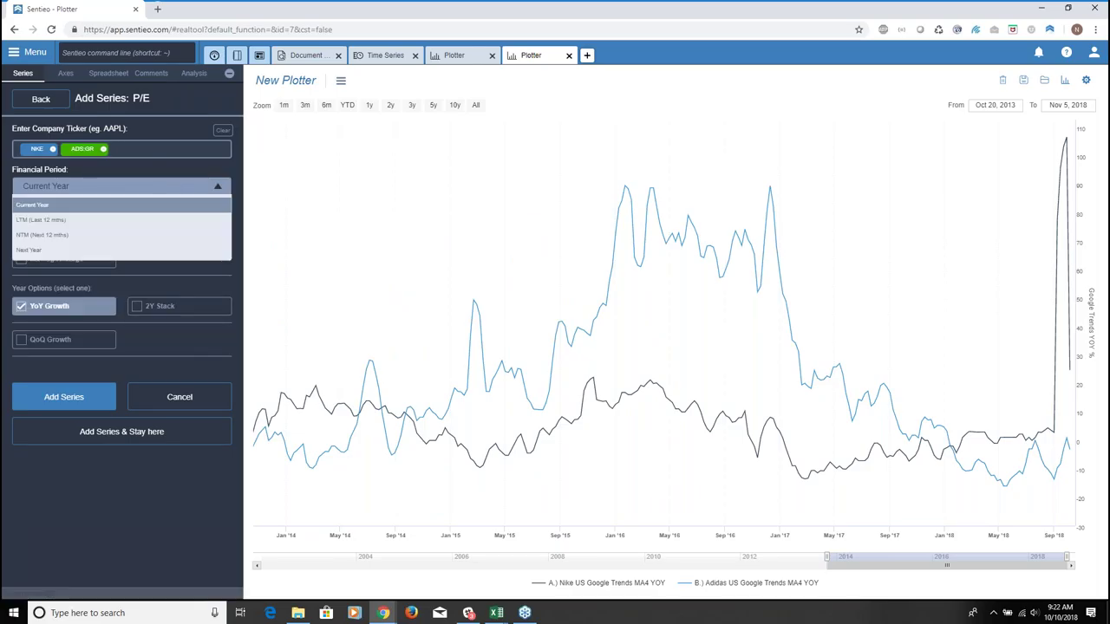
left_click(52, 237)
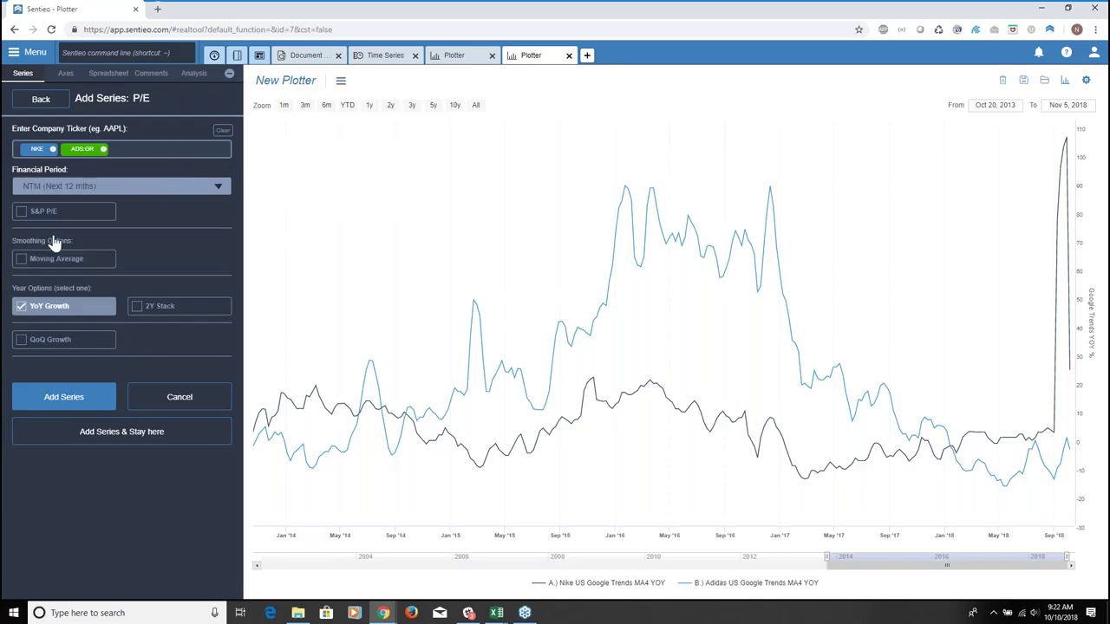
left_click(21, 307)
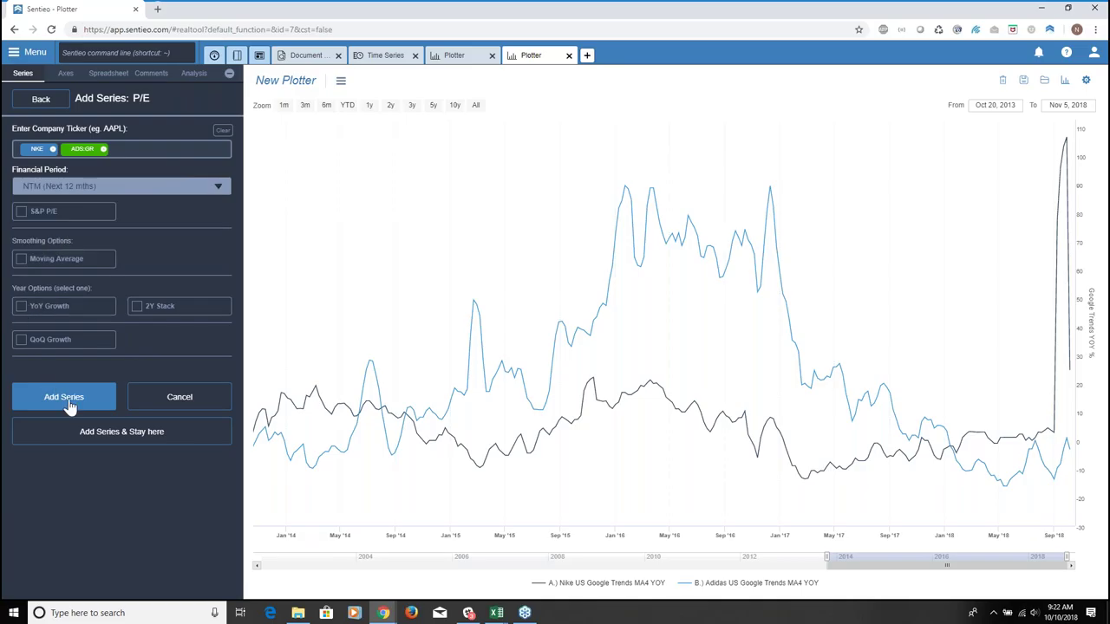
left_click(68, 400)
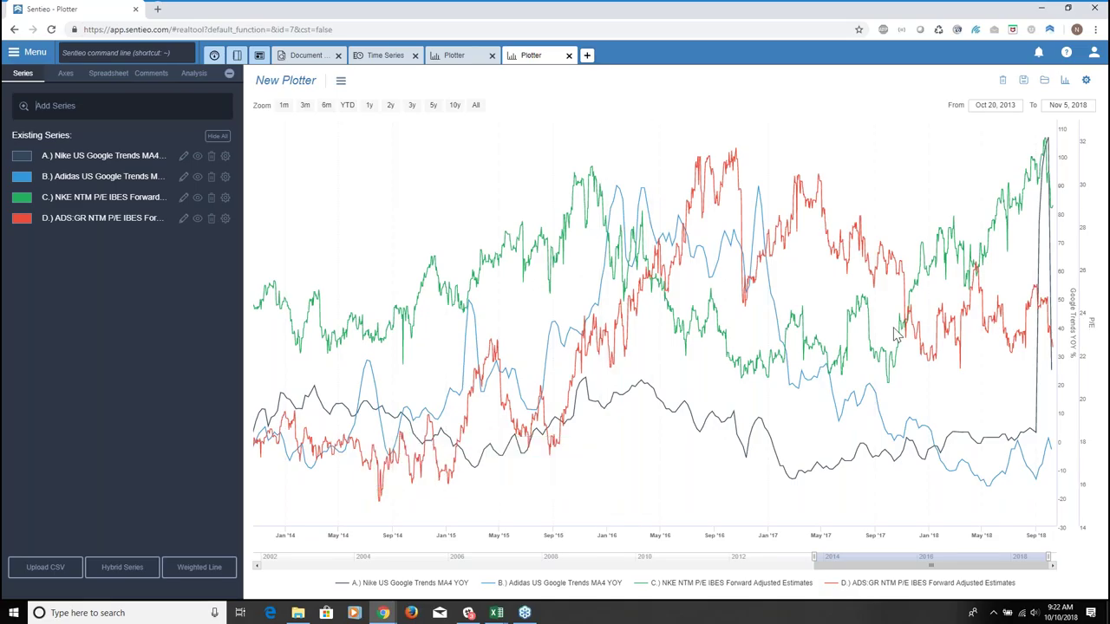
Add a hybrid series with the expression C/D and hide the NKE and ADS:GR NTM P/E series
left_click(144, 572)
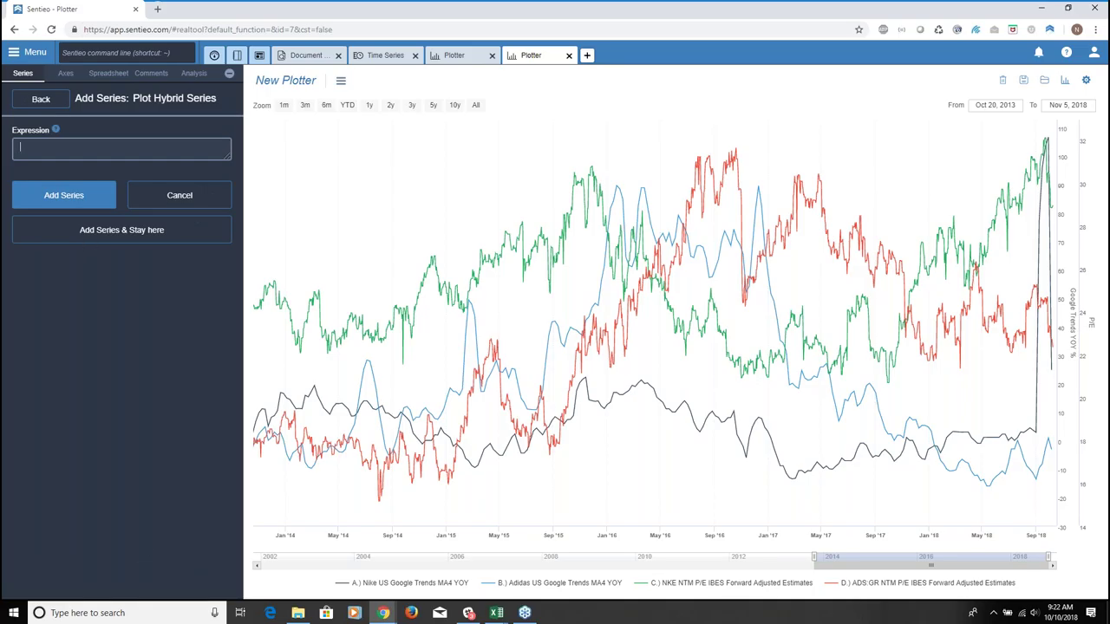
type("C/D")
key("Escape")
left_click(85, 196)
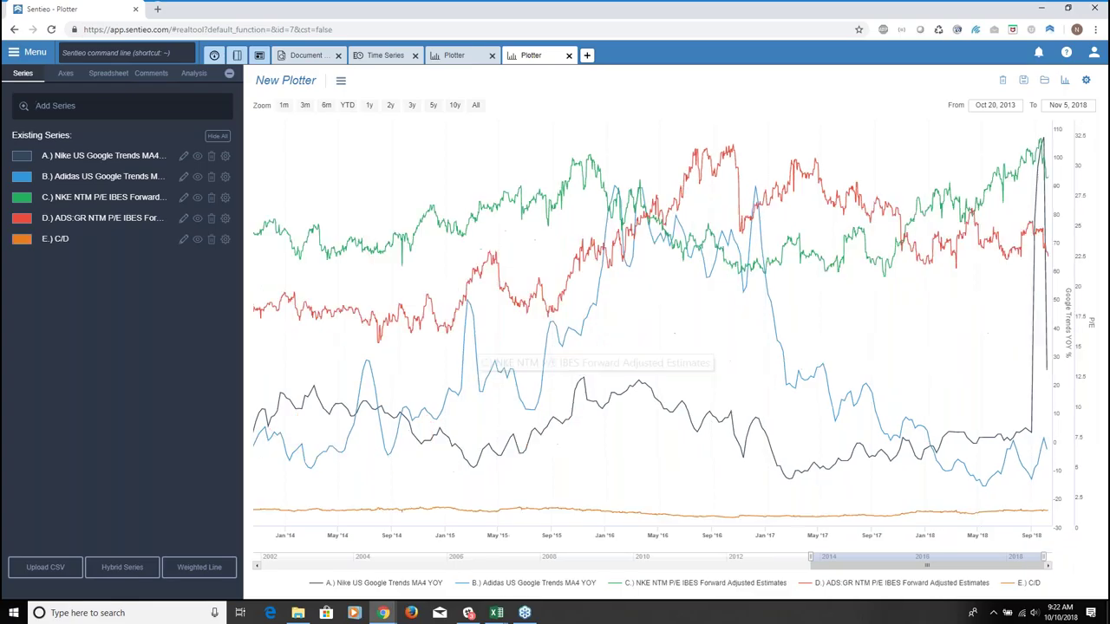
left_click(197, 197)
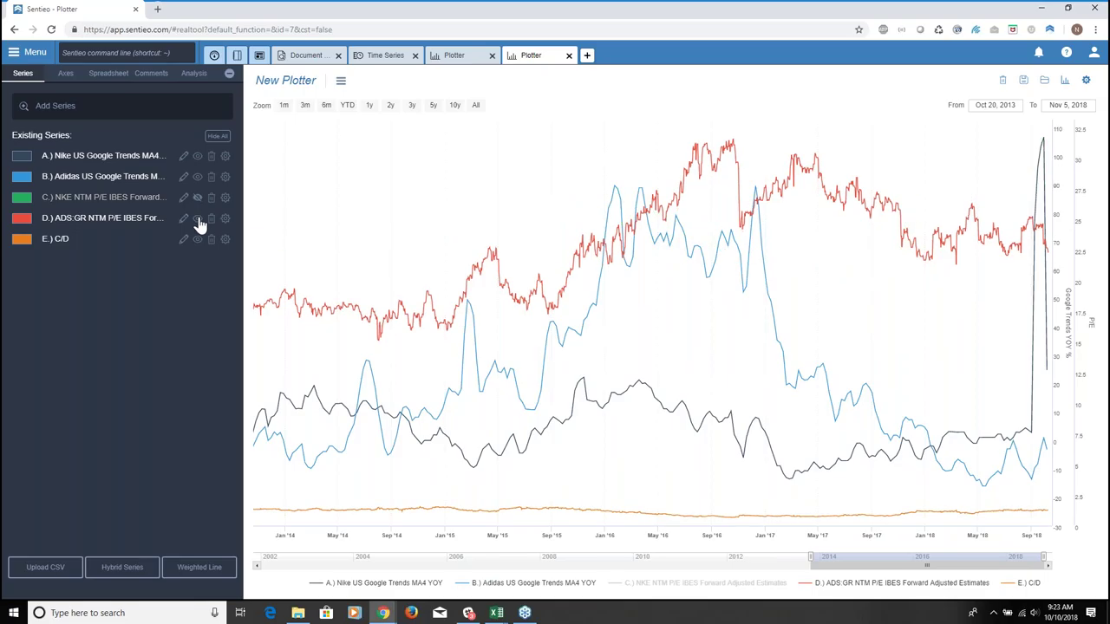
left_click(197, 218)
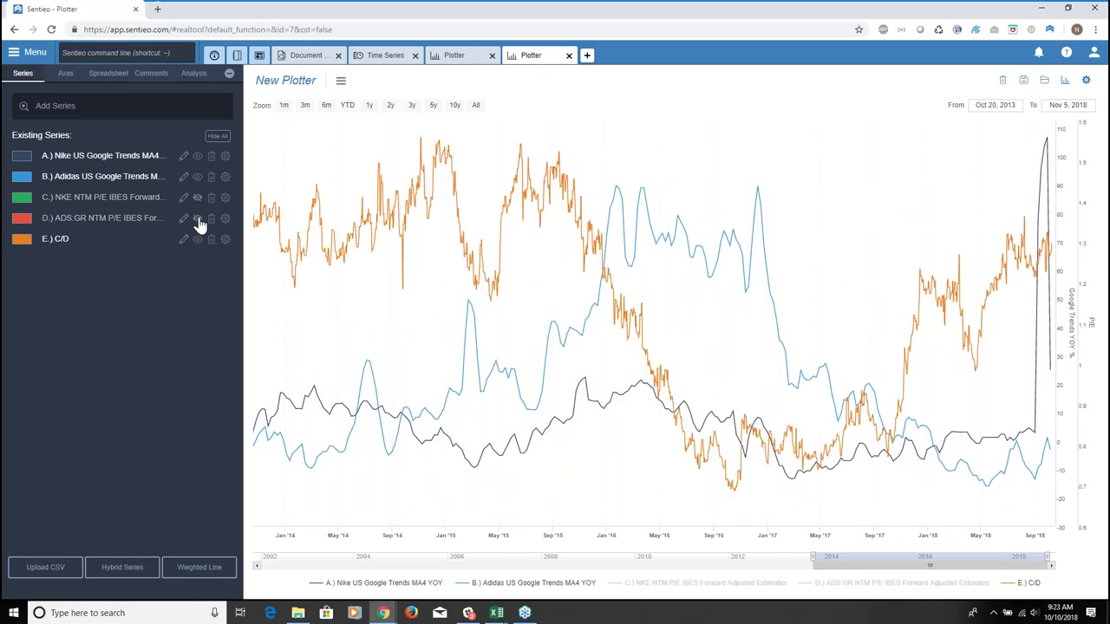
Change the line colour of the Adidas Google Trends series to green
left_click(225, 177)
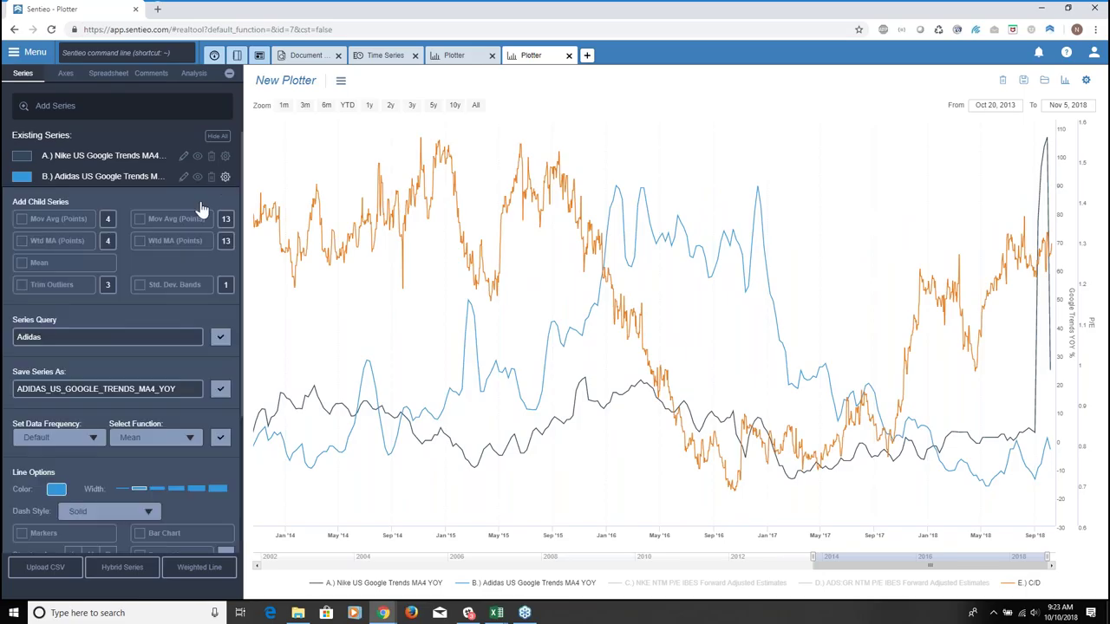
left_click(58, 490)
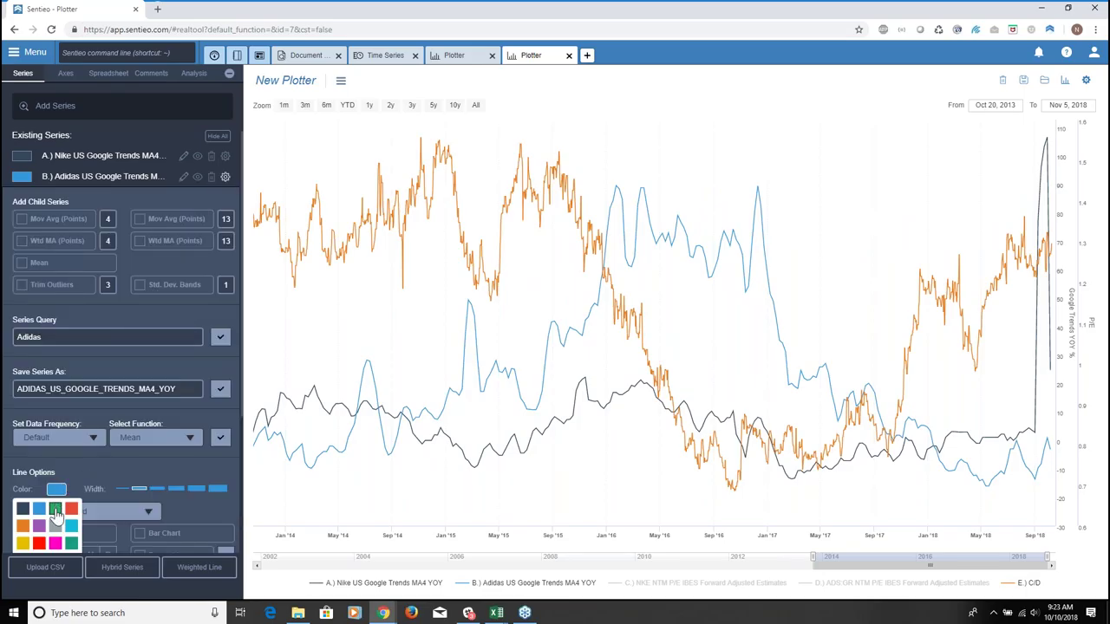
left_click(55, 511)
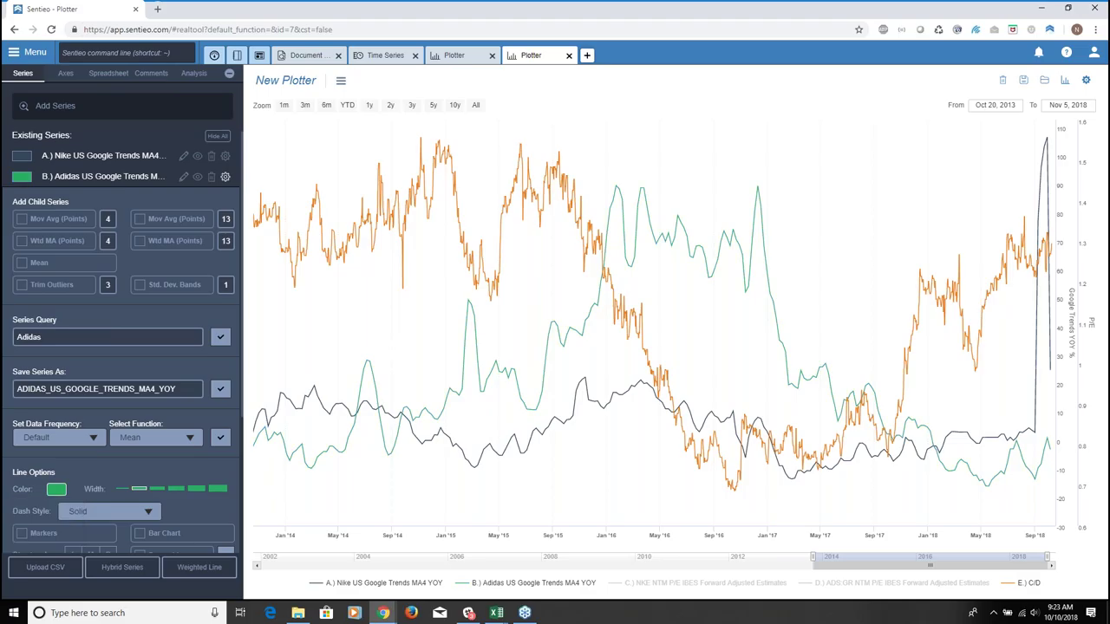
left_click(223, 180)
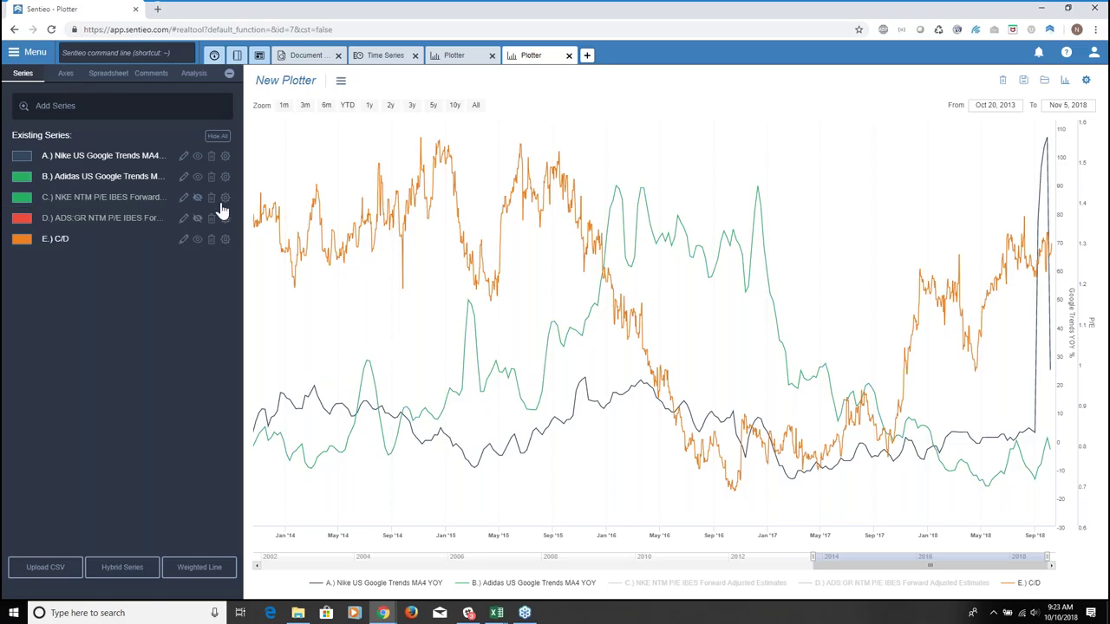
Rename the C/D hybrid series as "NKE ADS RElative PE"
left_click(185, 246)
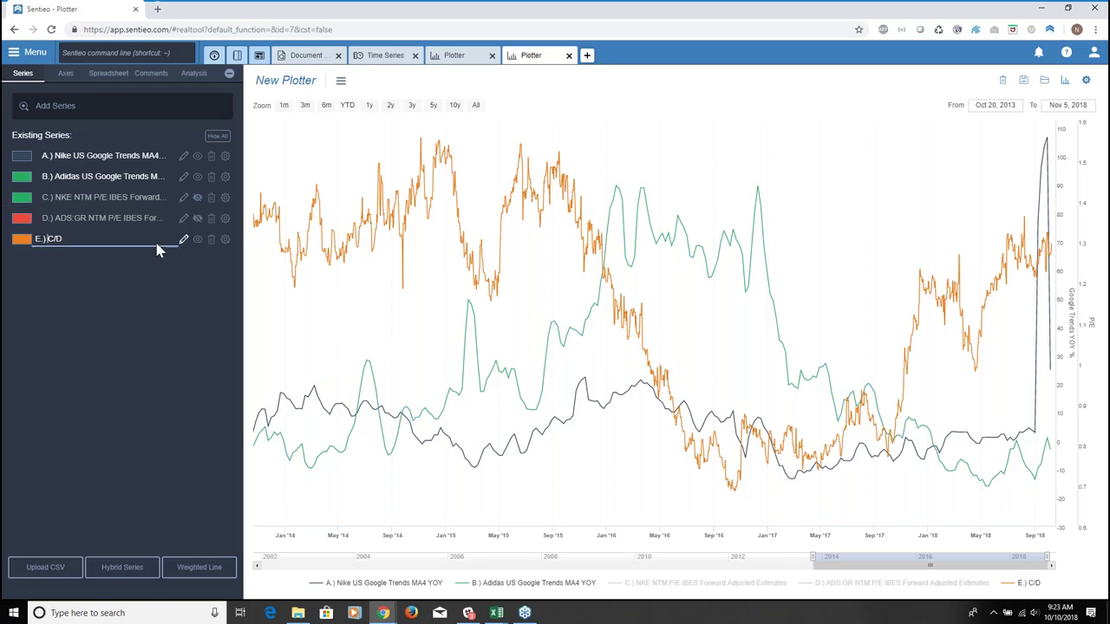
key("shift+Right")
key("shift+Right")
key("shift+Right")
type("NKE/A")
key("BackSpace")
key("BackSpace")
type("ADS RElative PE")
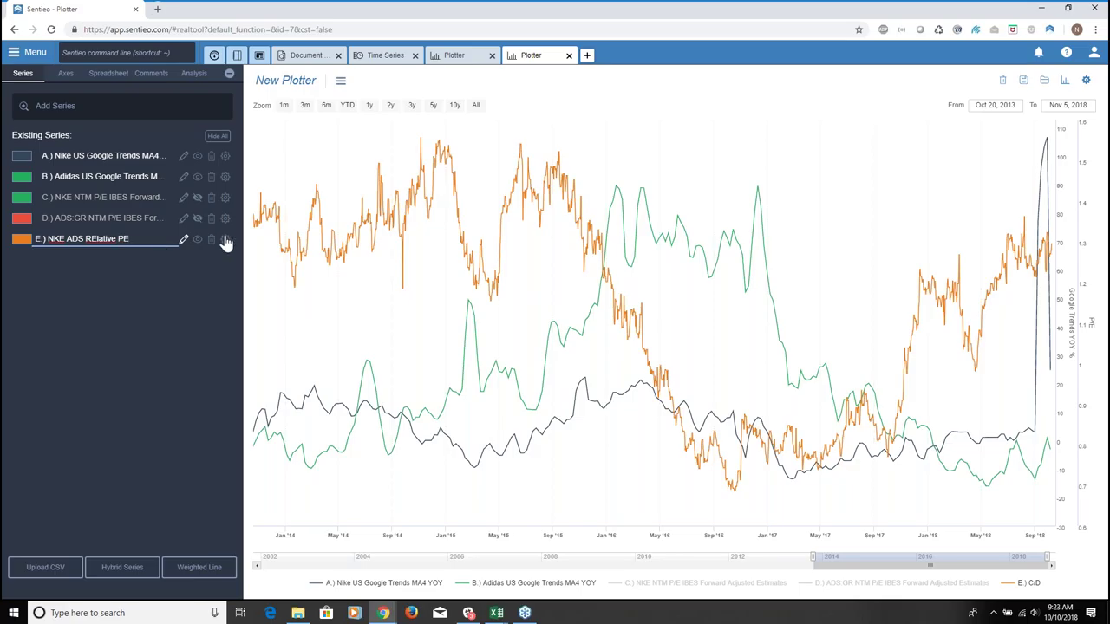
Format the relative PE series as a red line with the Short Dash style
left_click(176, 276)
scroll(73, 440, "down", 1)
left_click(55, 421)
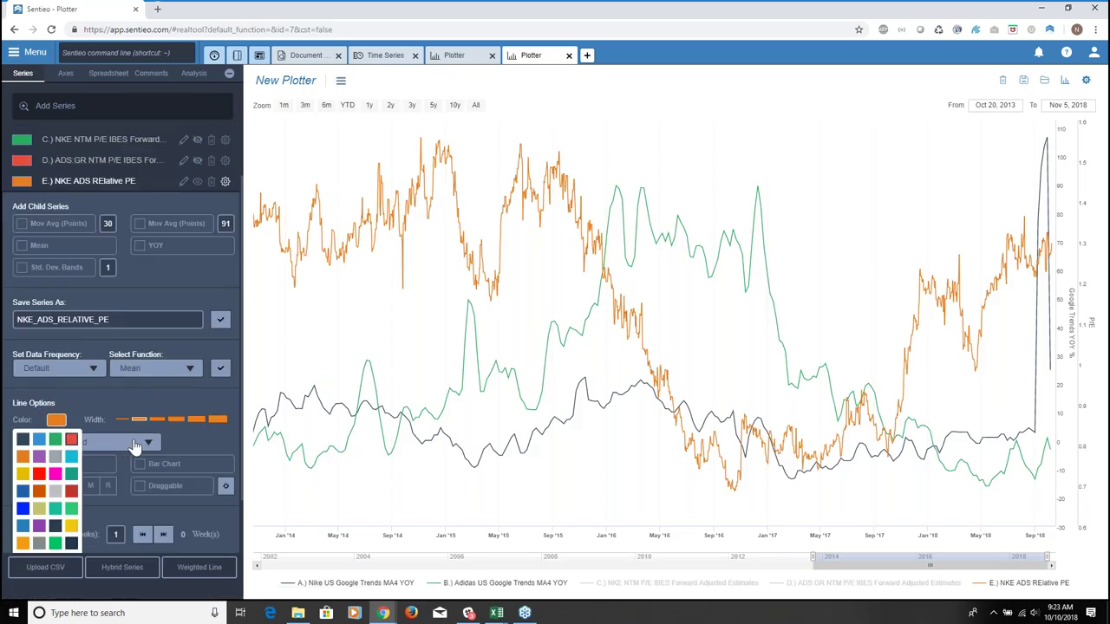
left_click(72, 438)
left_click(109, 442)
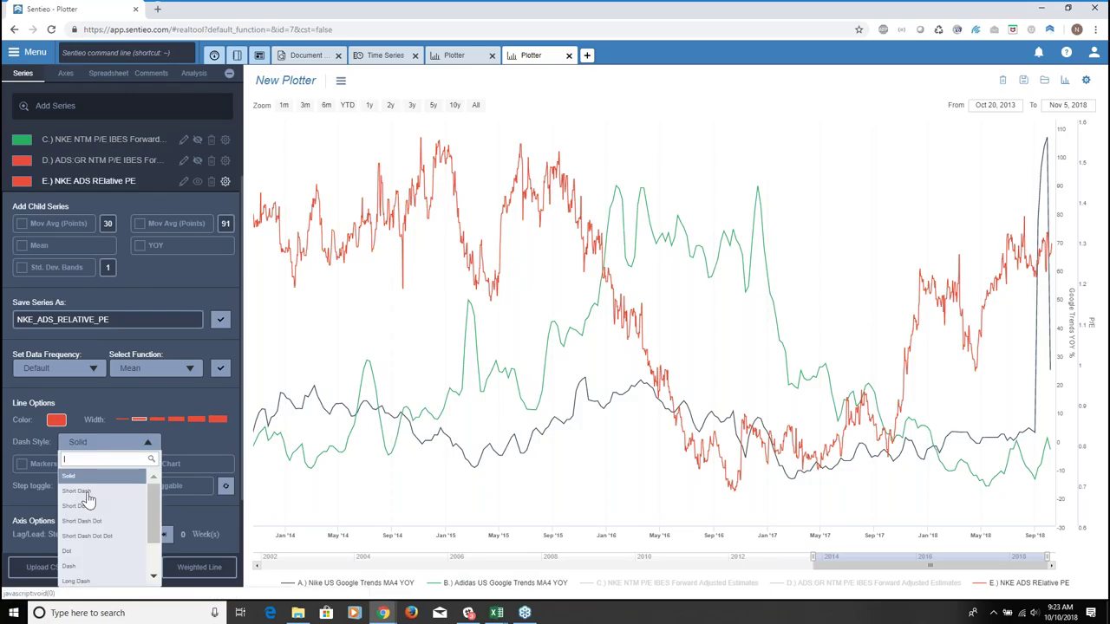
left_click(87, 491)
left_click(226, 181)
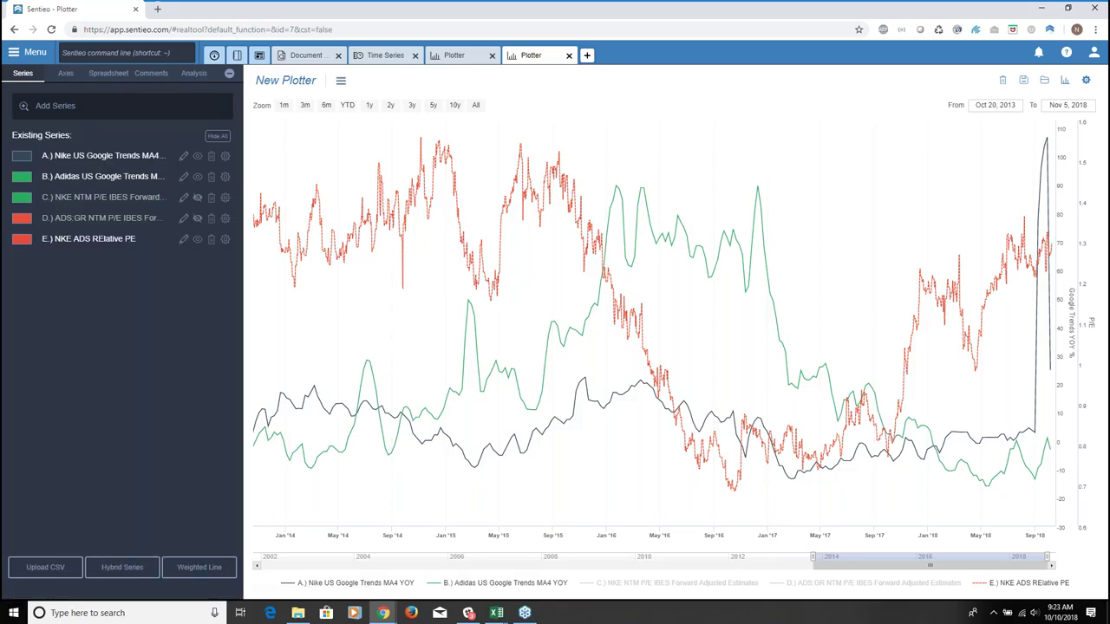
Move the P/E axis to the left side of the chart and return to the series list
left_click(66, 75)
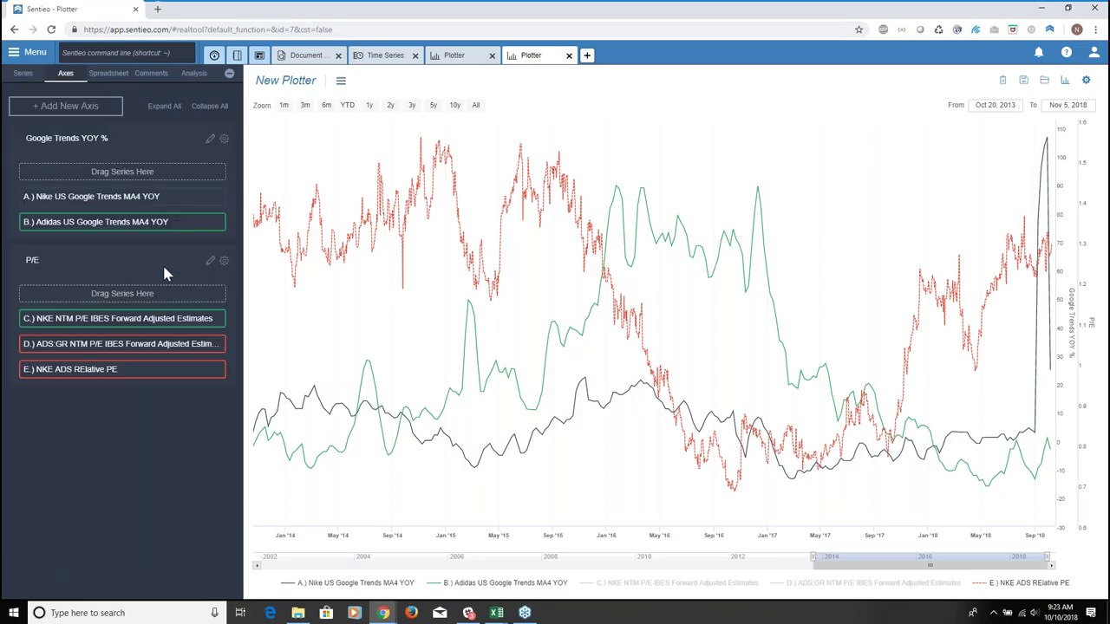
left_click(224, 260)
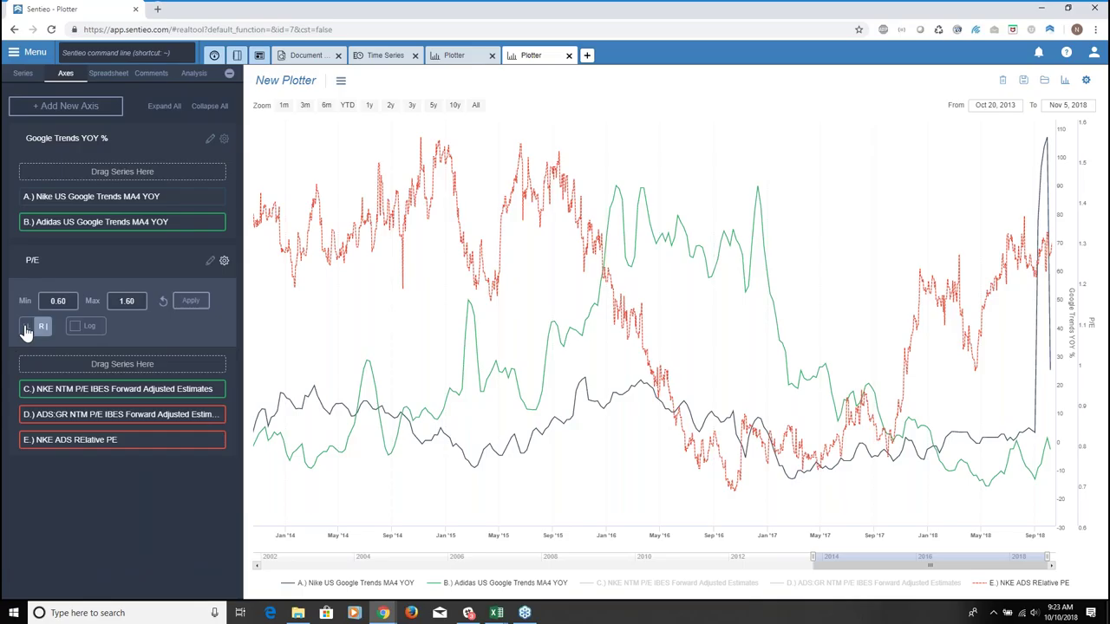
left_click(27, 328)
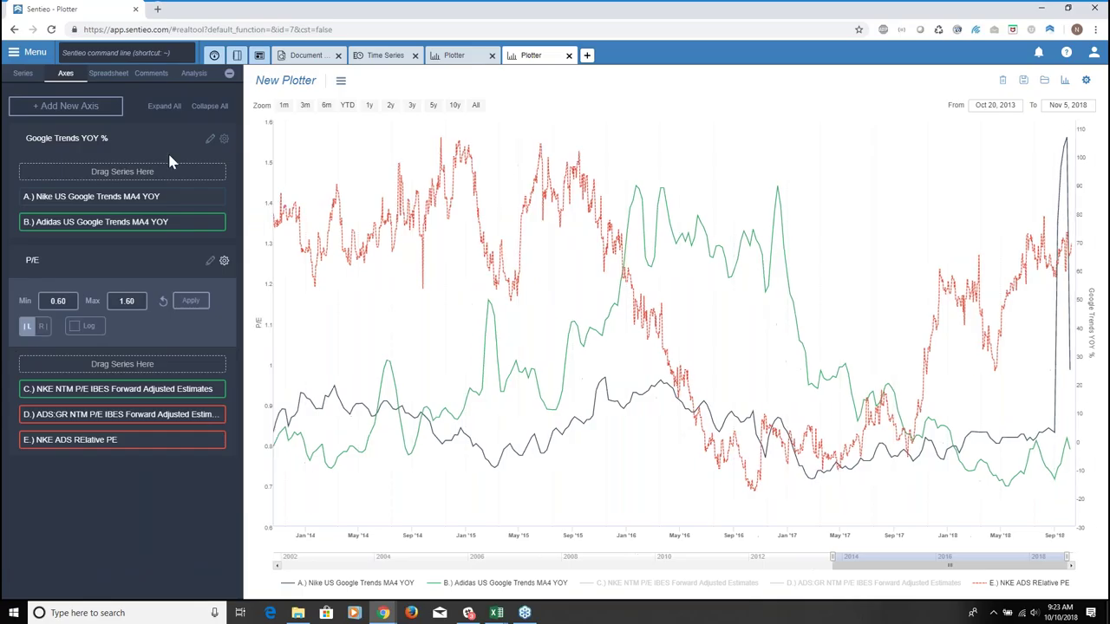
left_click(22, 75)
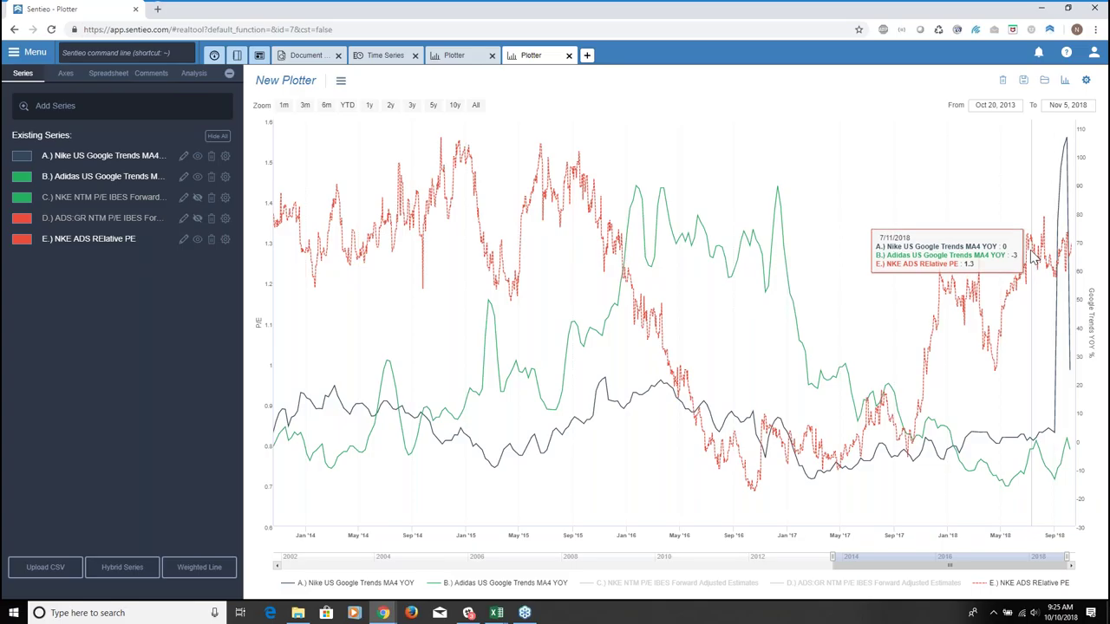
Open another new Plotter and start a Twitter Mentions series based on a new query
left_click(586, 57)
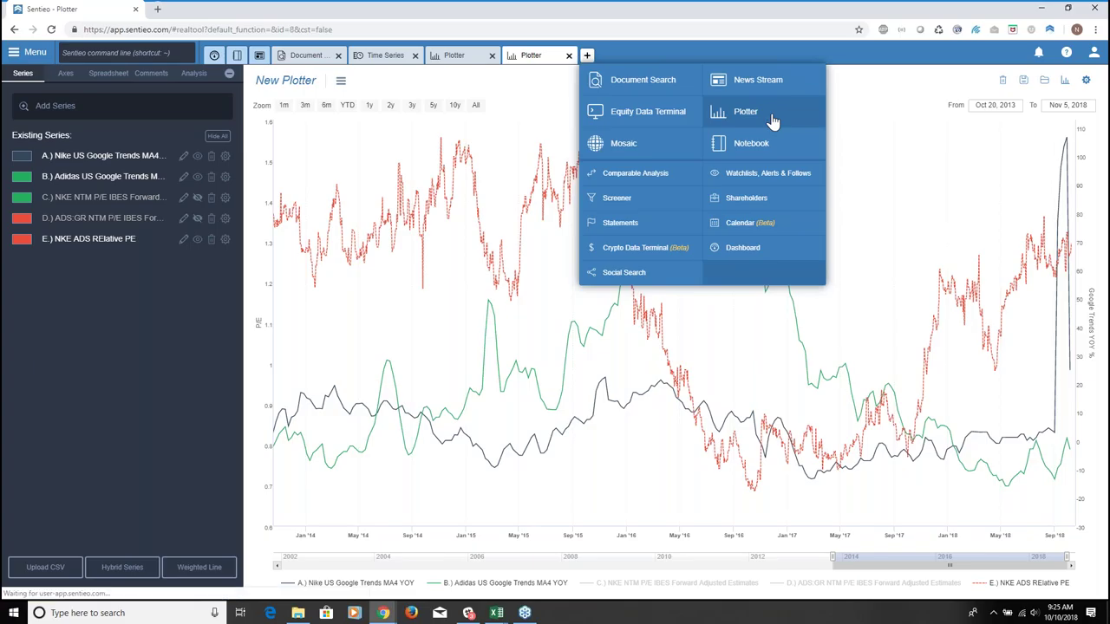
left_click(767, 117)
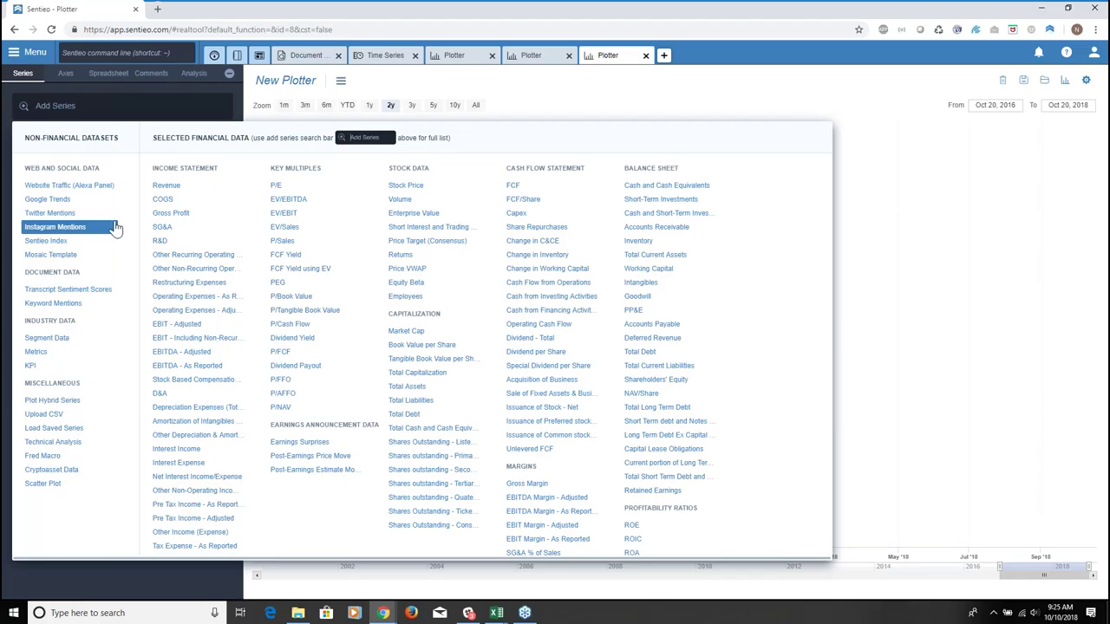
left_click(85, 218)
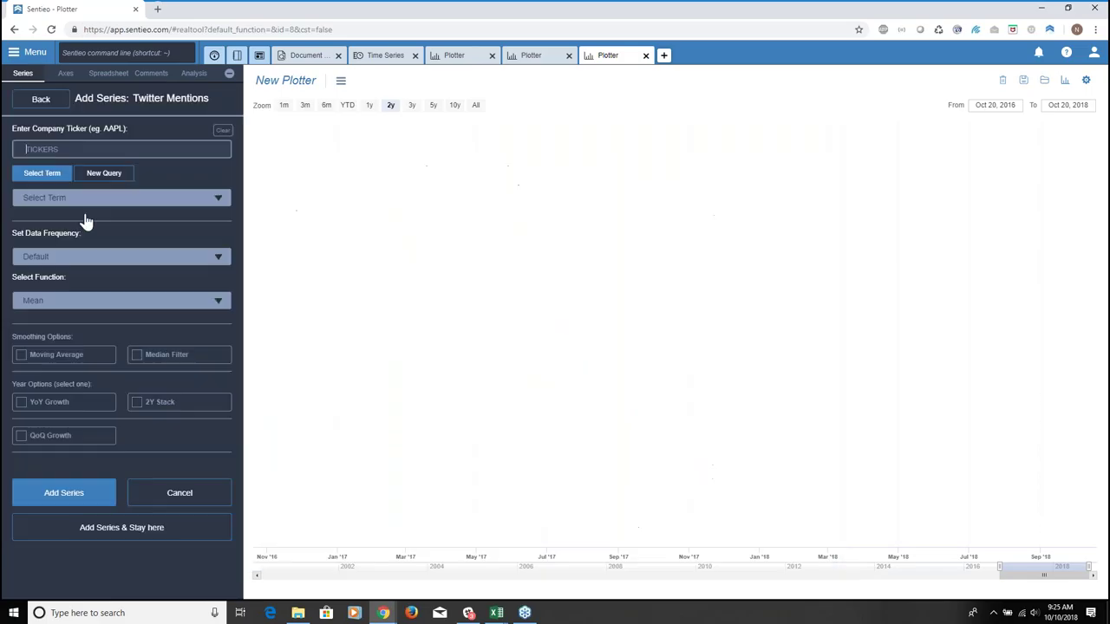
left_click(35, 149)
left_click(105, 175)
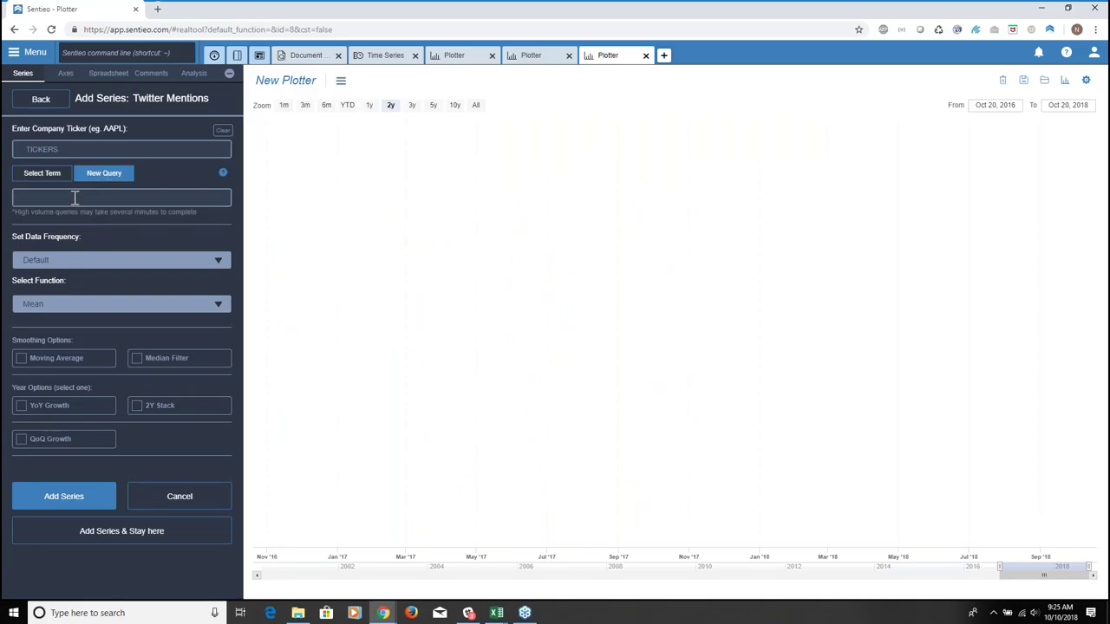
Add the Twitter Mentions series for "nike OR justdoit OR nikeboycott OR boycottnike OR colinkaepernick OR kaepernick" and dismiss the alert
type("nike OR justdoit OR nikeboycott OR boycottnike")
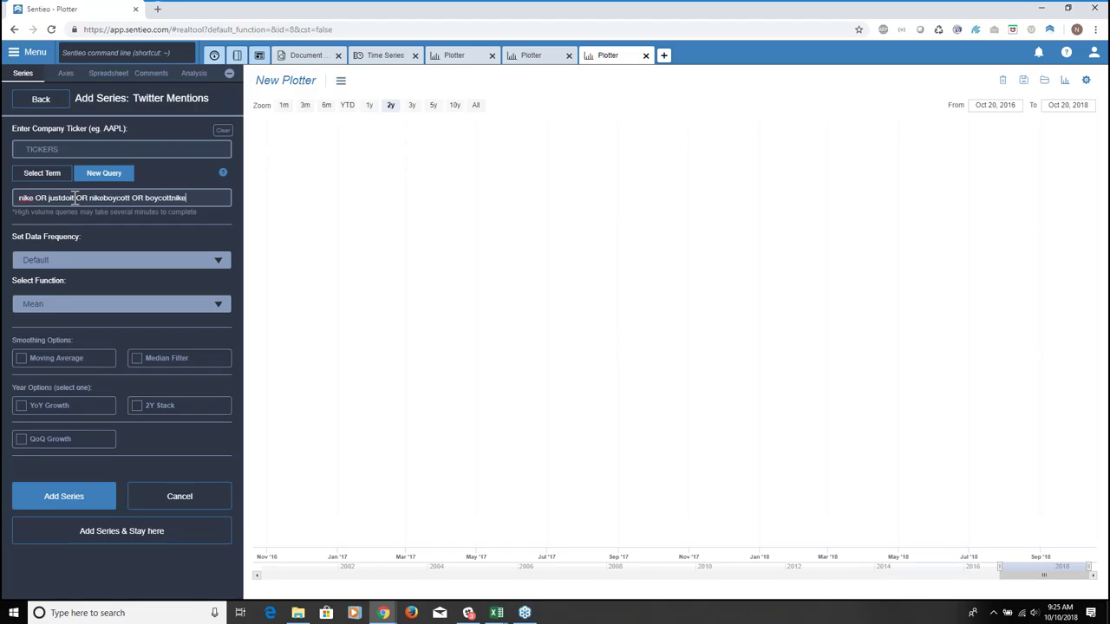
type(" OR colinkaepernick OR kaepernick")
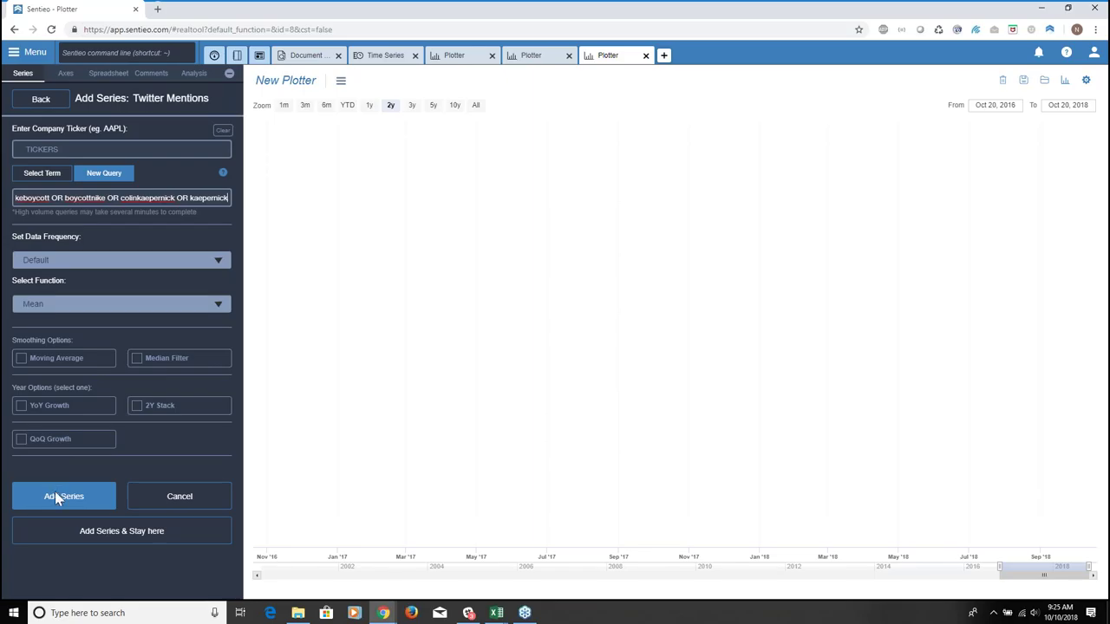
left_click(71, 498)
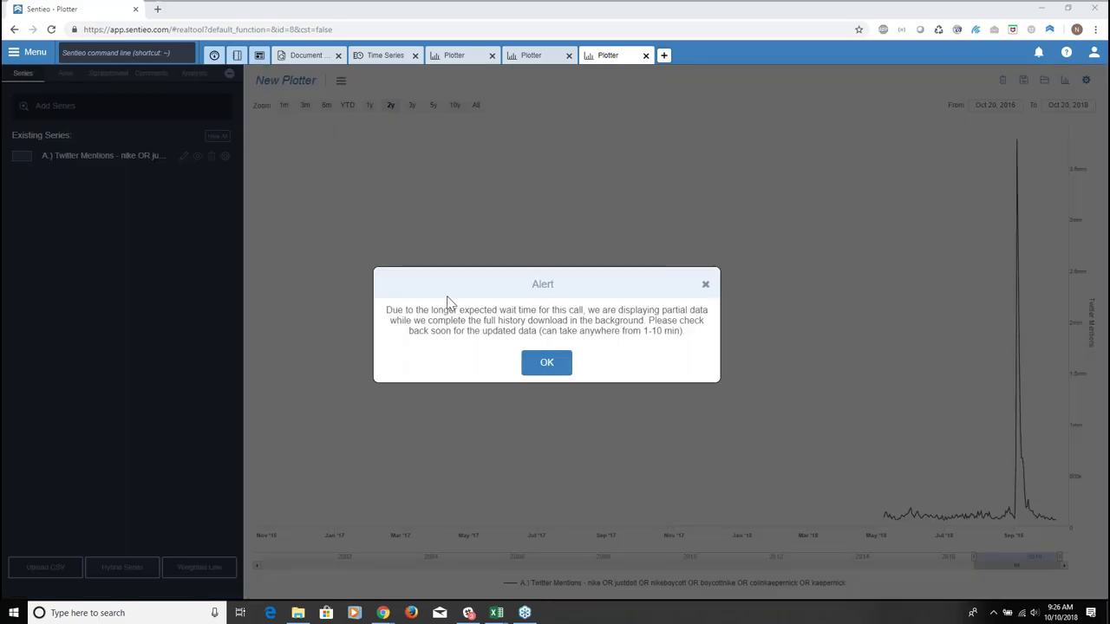
left_click(546, 362)
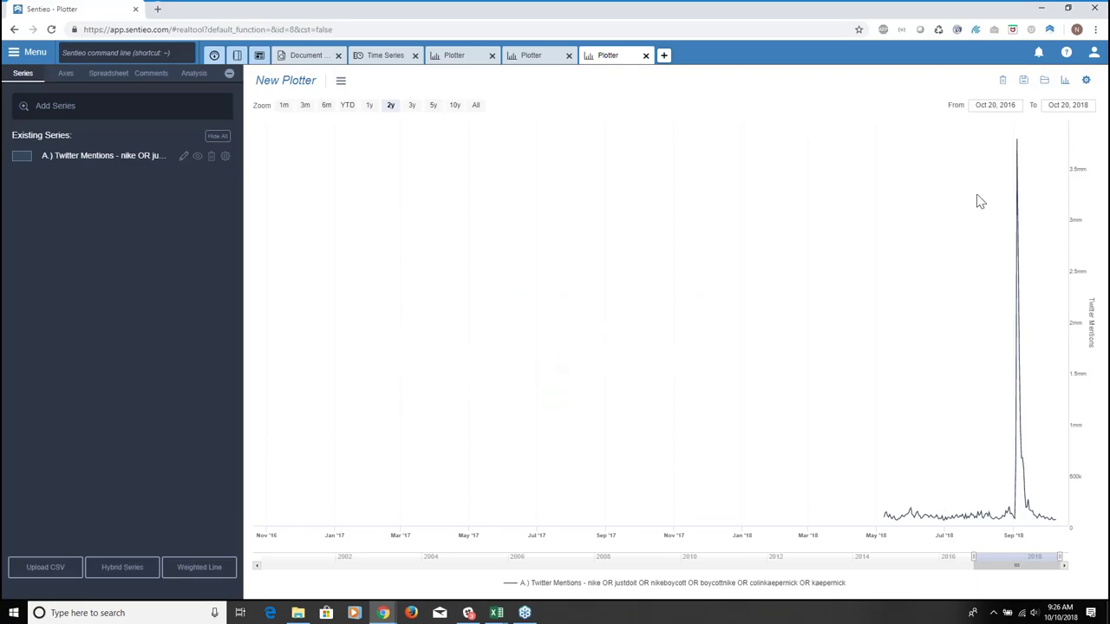
Set the Twitter chart's start date to 2016-10-18 and its end date to 2018-10-04
left_click(995, 106)
key("Delete")
key("Delete")
key("Delete")
key("Delete")
type("8")
type("-0")
type("8")
left_click(1073, 105)
key("Delete")
key("Delete")
type("09")
key("Return")
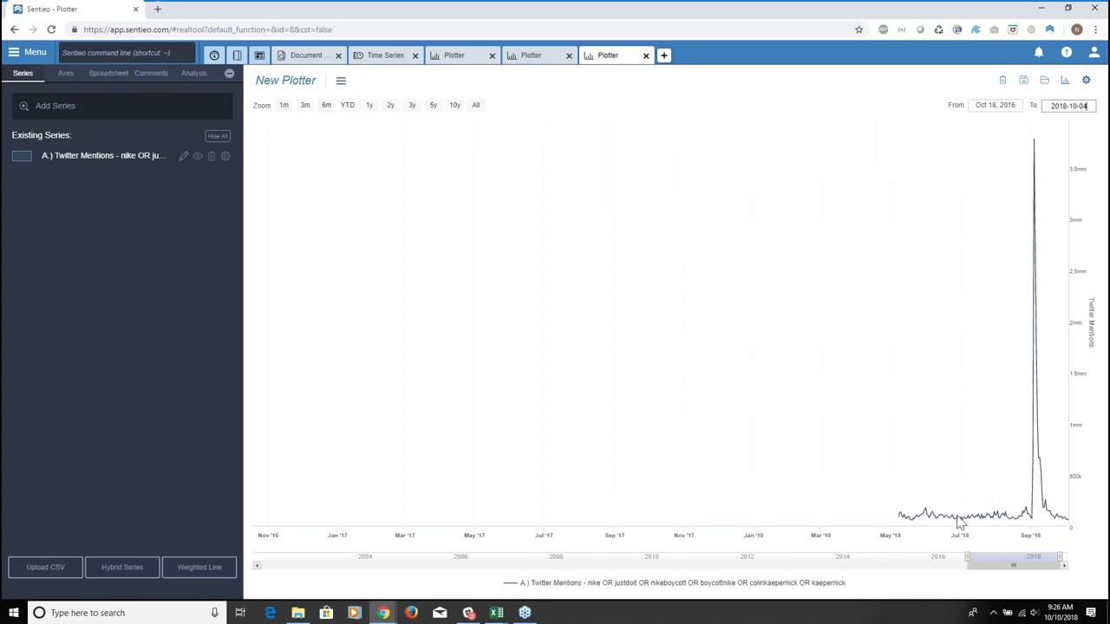
Narrow the Twitter chart's date range to 2018-08-30 through 2018-10-09
left_click(1012, 105)
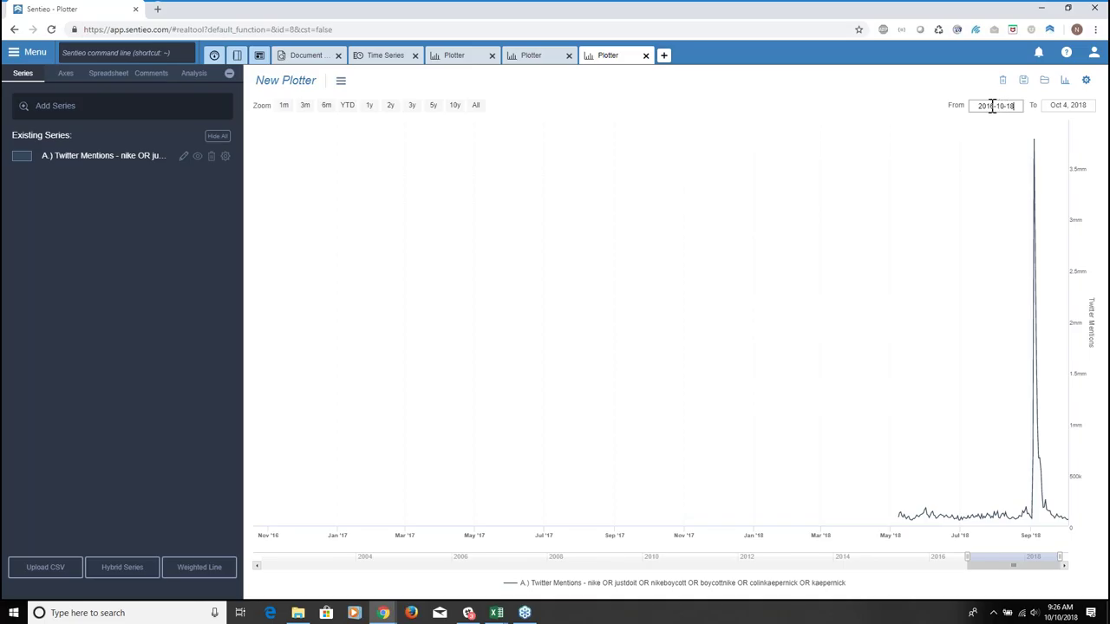
left_click(997, 105)
key("BackSpace")
type("8")
double_click(999, 104)
type("09")
key("End")
key("BackSpace")
key("BackSpace")
type("30")
key("Return")
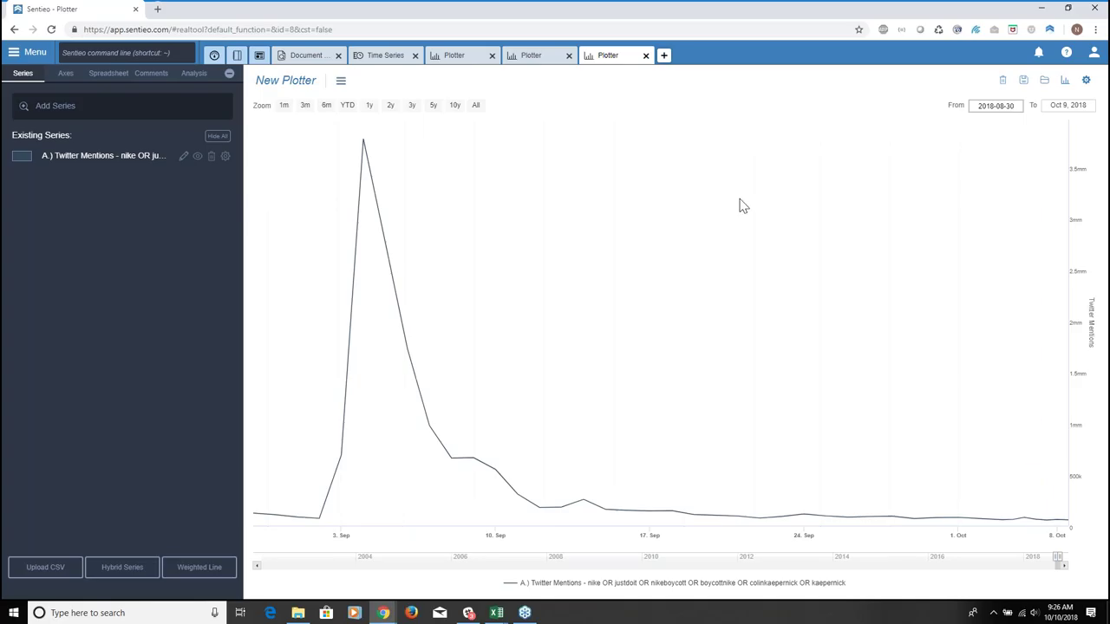
Display the existing Twitter Mentions series as a bar chart
left_click(225, 157)
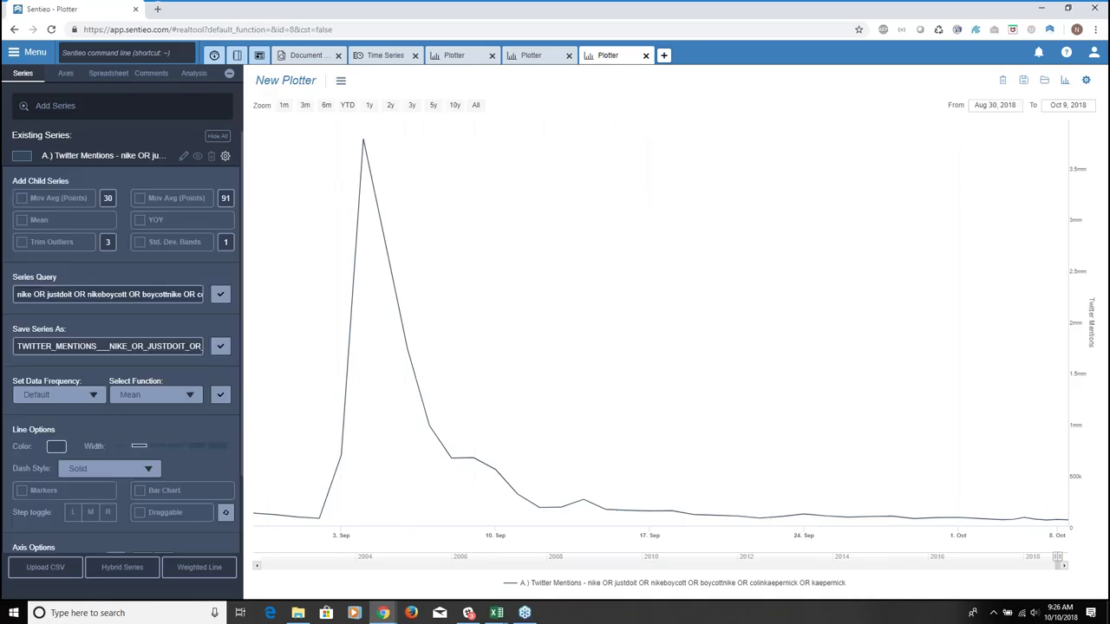
left_click(141, 491)
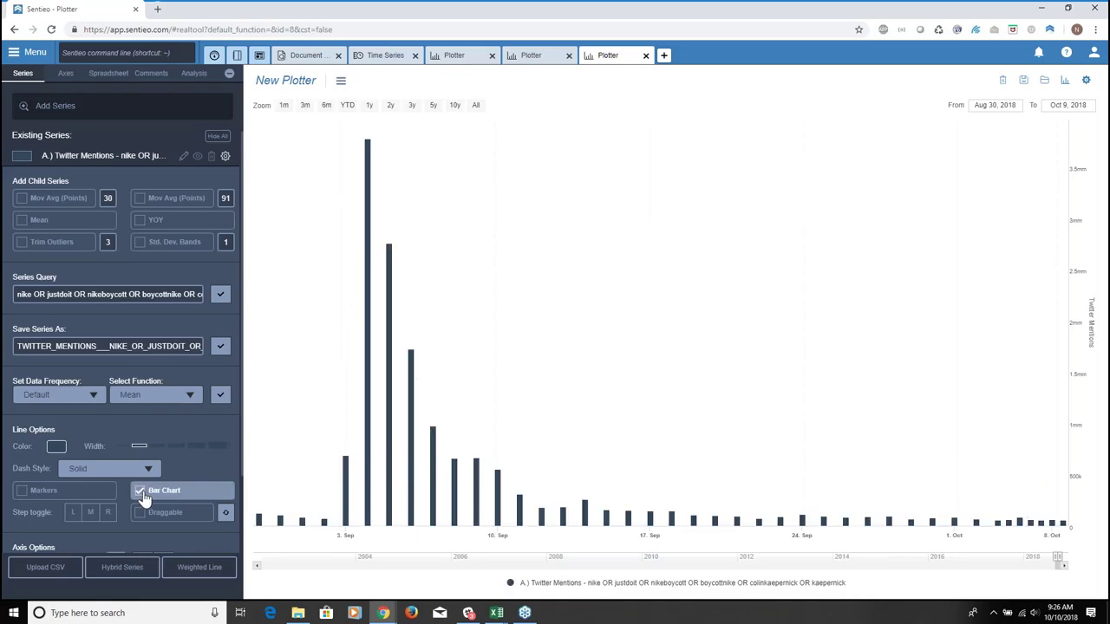
left_click(225, 157)
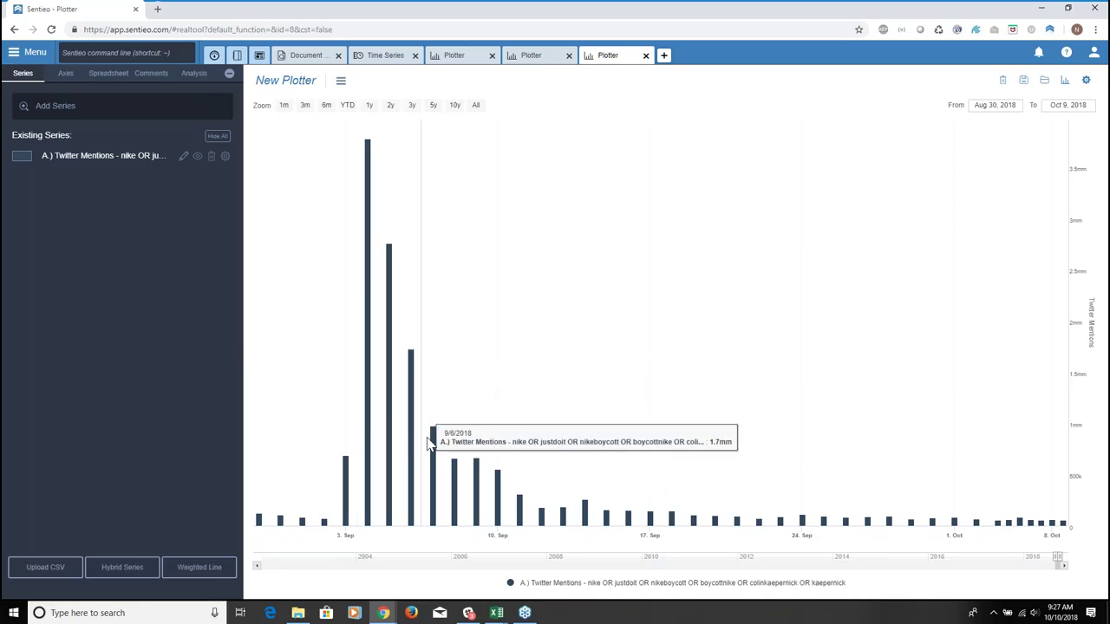
Add a Stock Price series for ticker NKE to the Twitter mentions chart
left_click(157, 109)
left_click(392, 182)
type("NKE")
key("Return")
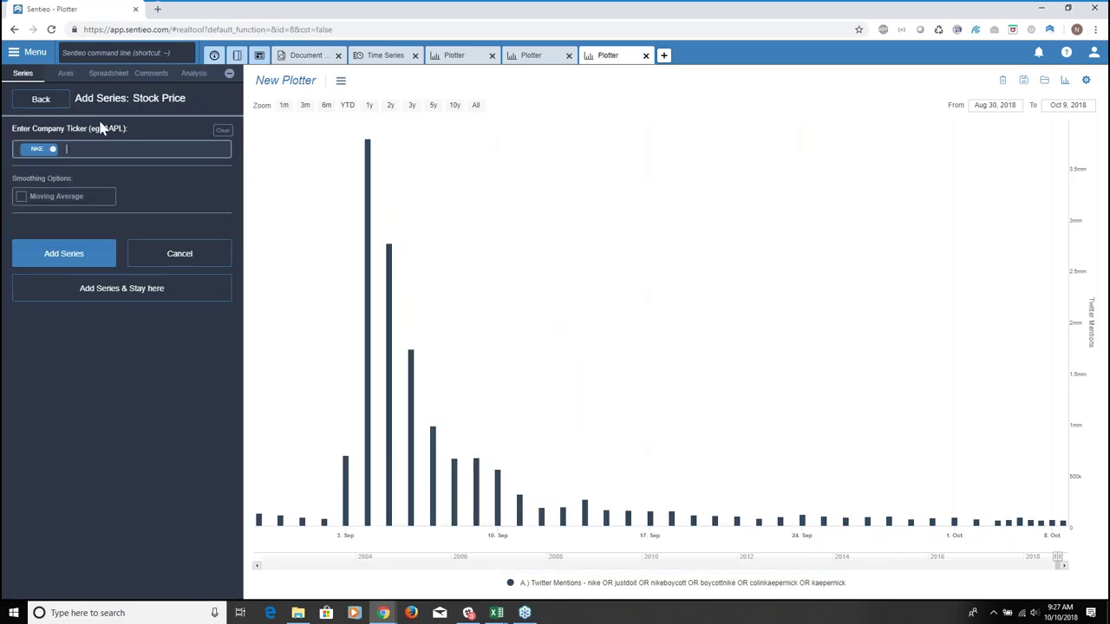
left_click(71, 259)
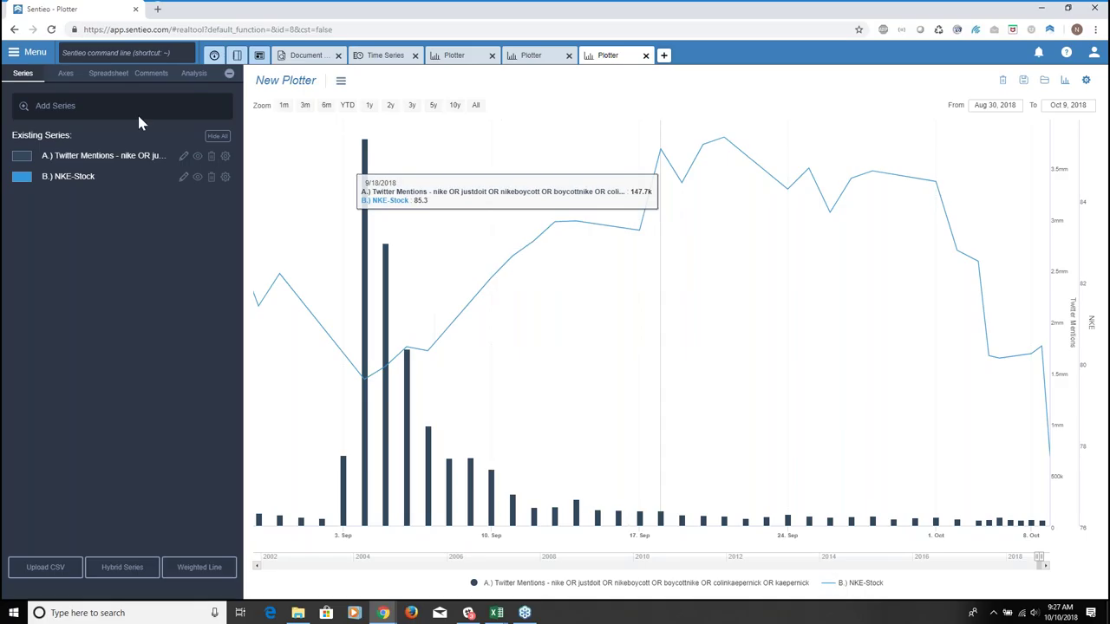
Add a second Twitter Mentions series with the query shortened to "nikeboycott OR boycottnike"
left_click(56, 105)
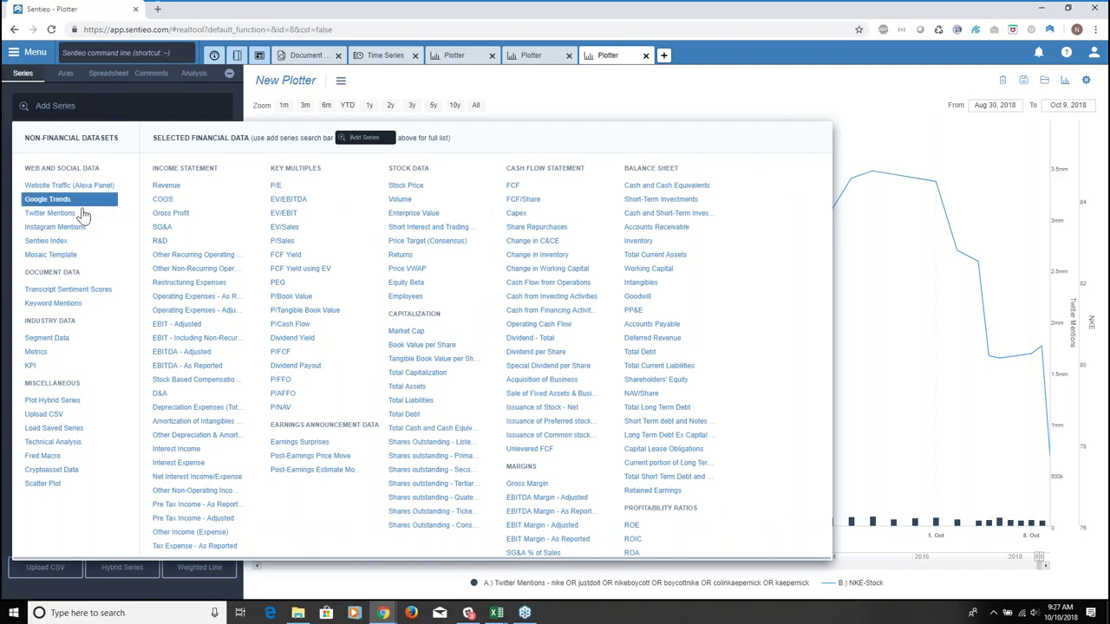
left_click(73, 218)
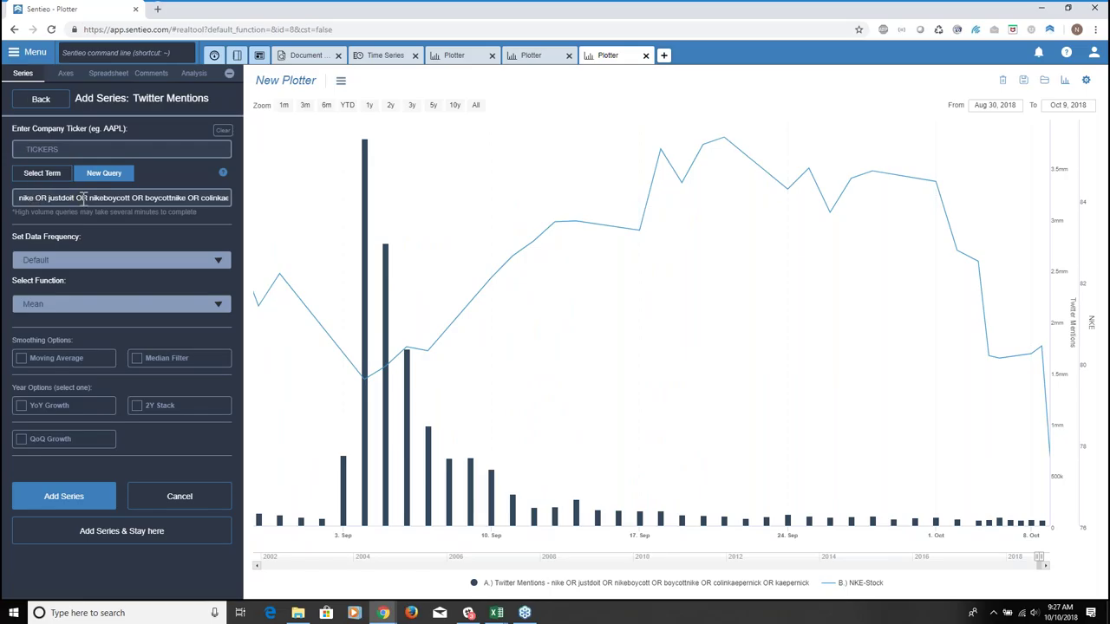
key("ctrl+shift+Left")
key("ctrl+shift+Left")
key("ctrl+shift+Left")
key("ctrl+shift+Left")
key("BackSpace")
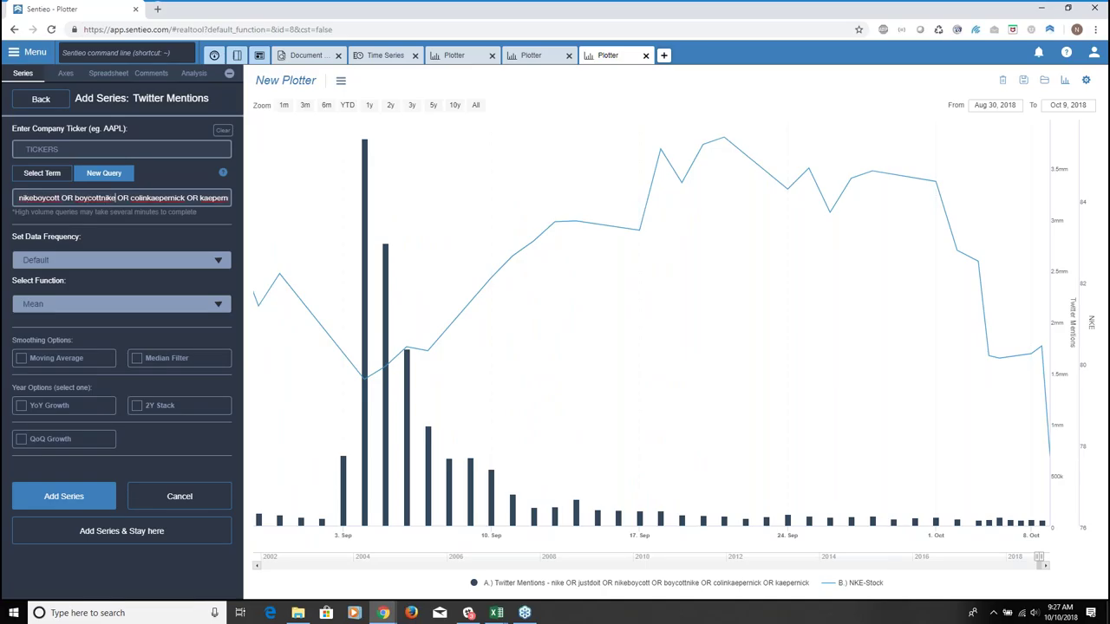
key("ctrl+shift+Right")
key("ctrl+shift+Right")
key("ctrl+shift+Right")
key("ctrl+shift+Right")
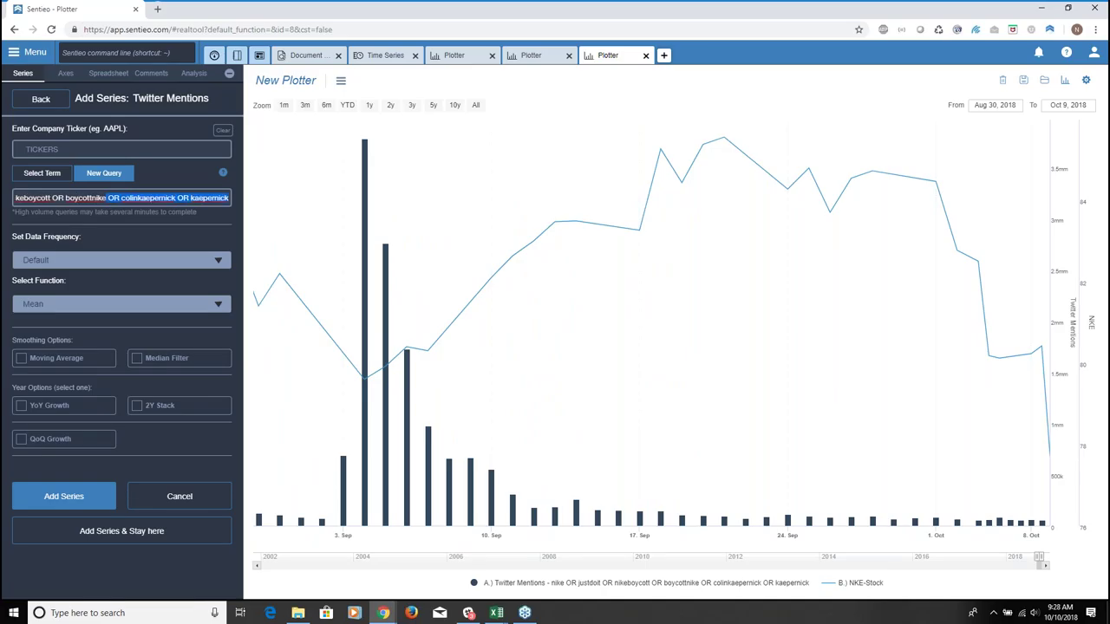
key("BackSpace")
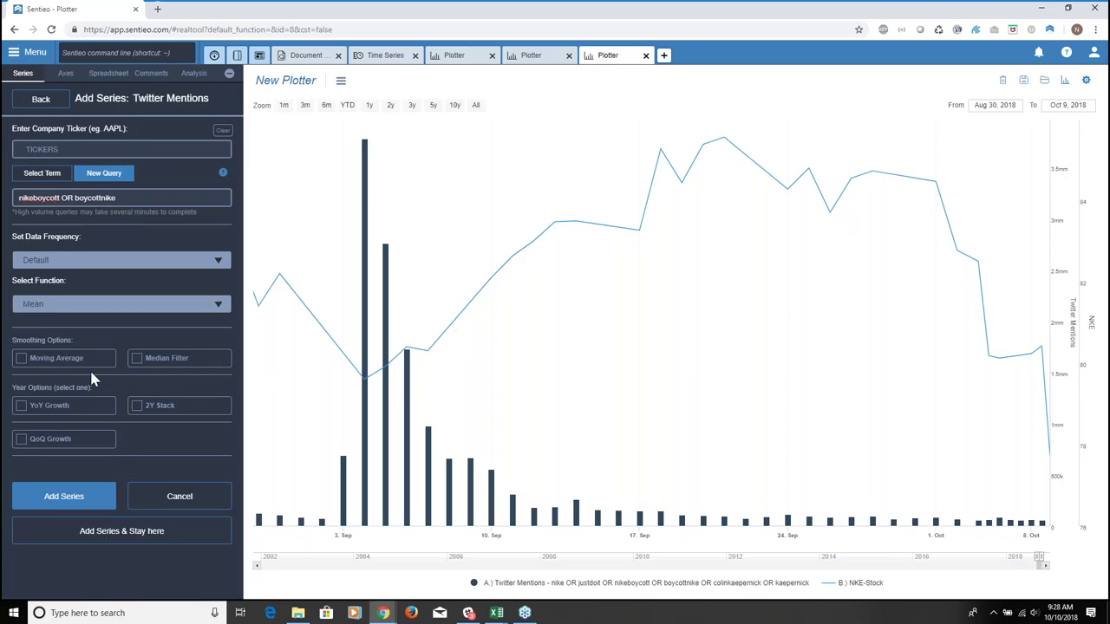
left_click(64, 496)
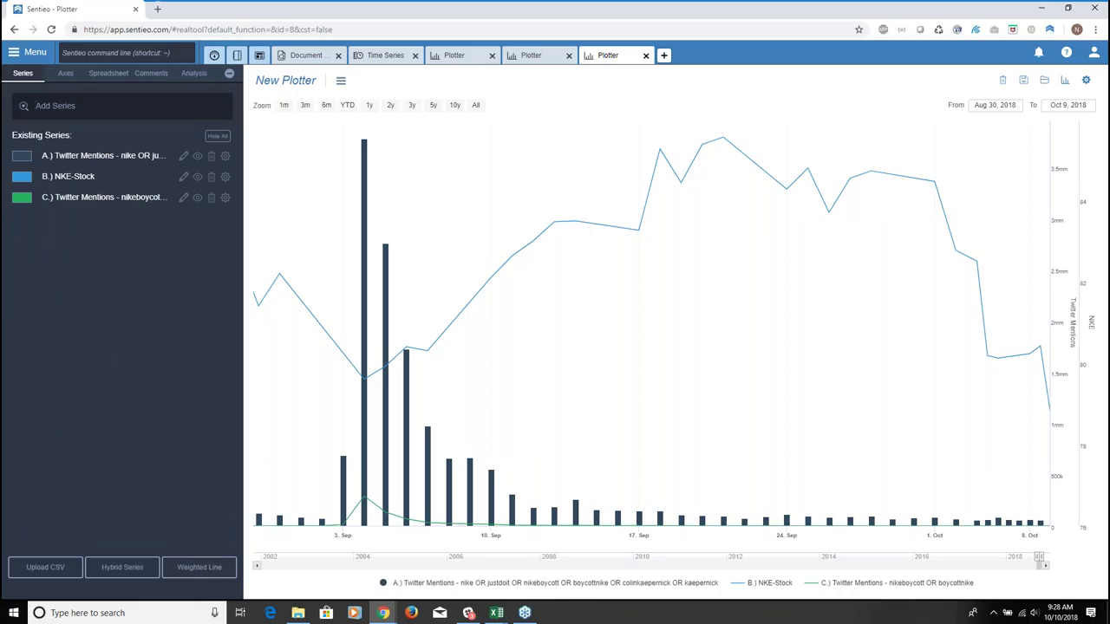
Display the "nikeboycott OR boycottnike" Twitter Mentions series as a bar chart
left_click(225, 199)
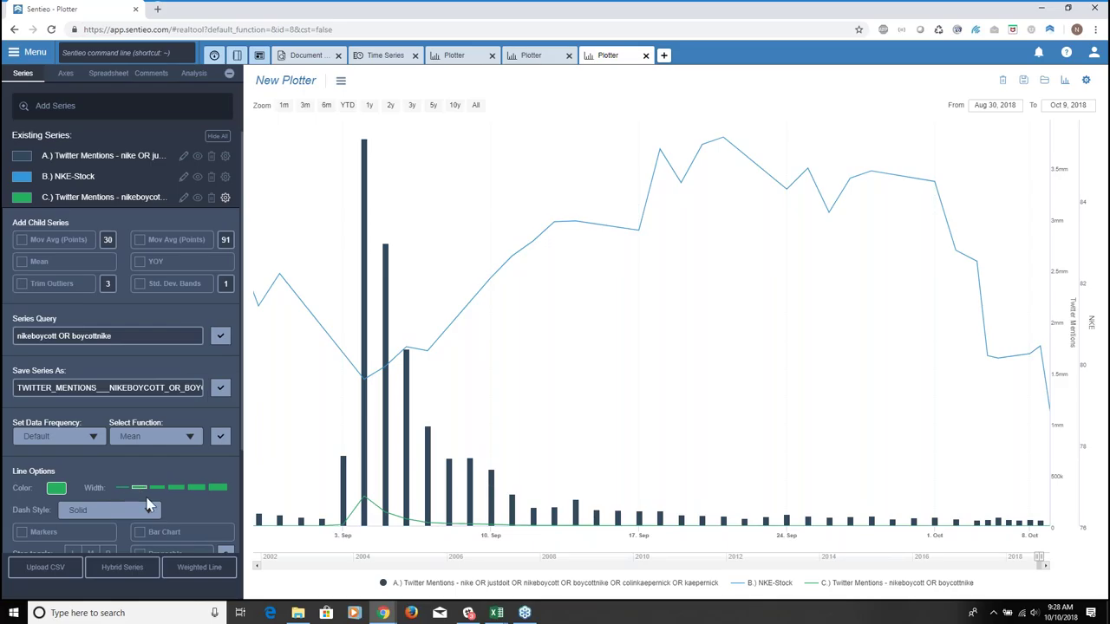
left_click(137, 536)
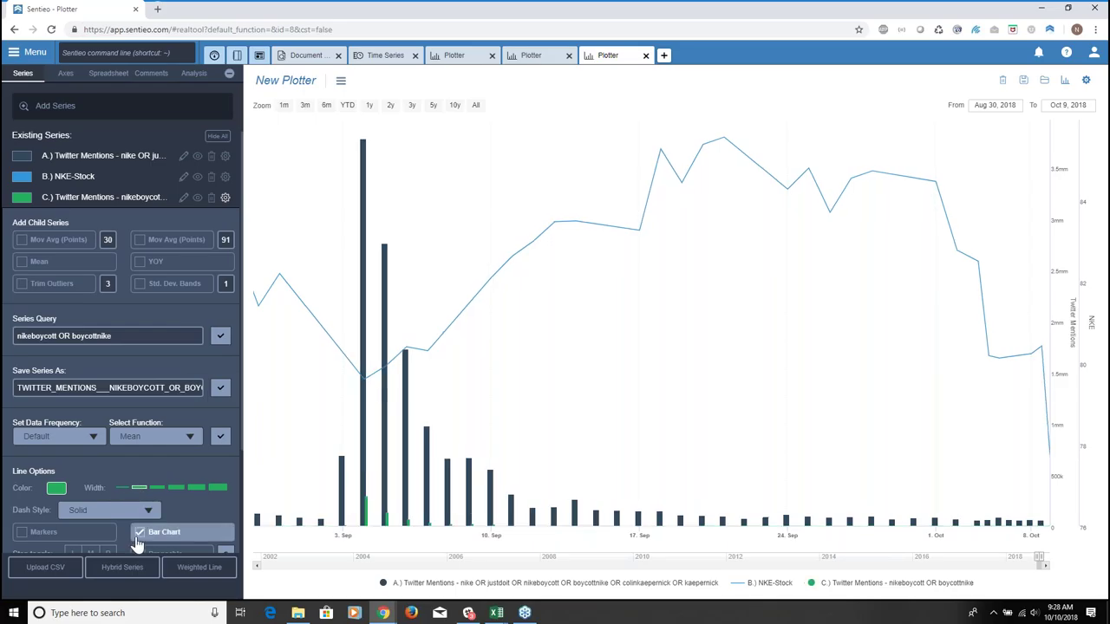
left_click(226, 200)
mouse_move(364, 186)
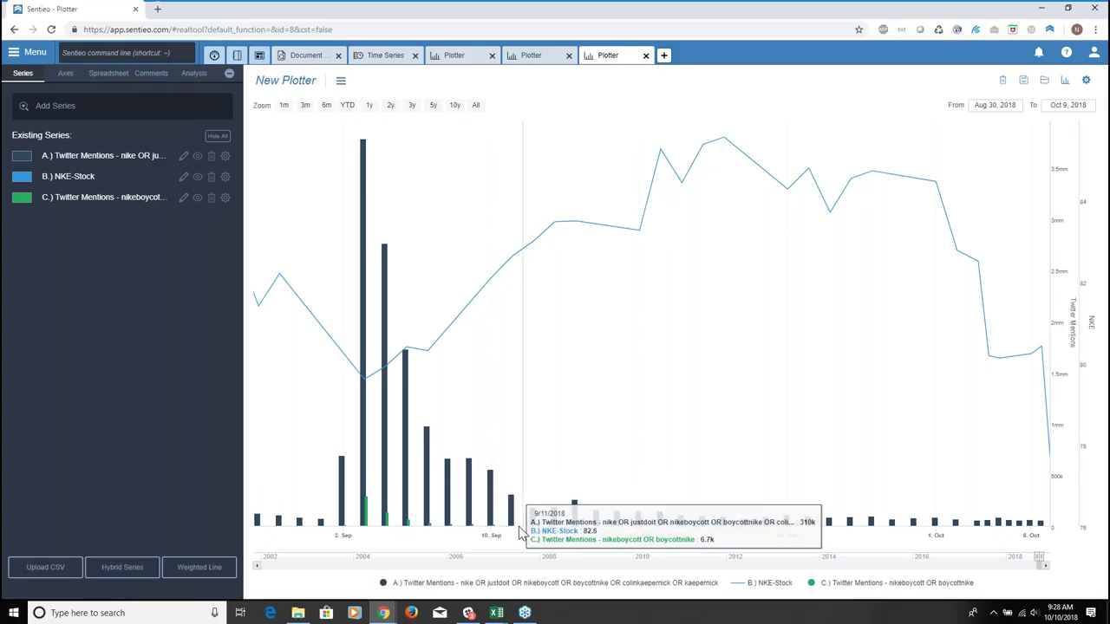
Save the Plotter as "Nike Twitter Sentiment Add Campaign" with the NKE ticker
left_click(1024, 81)
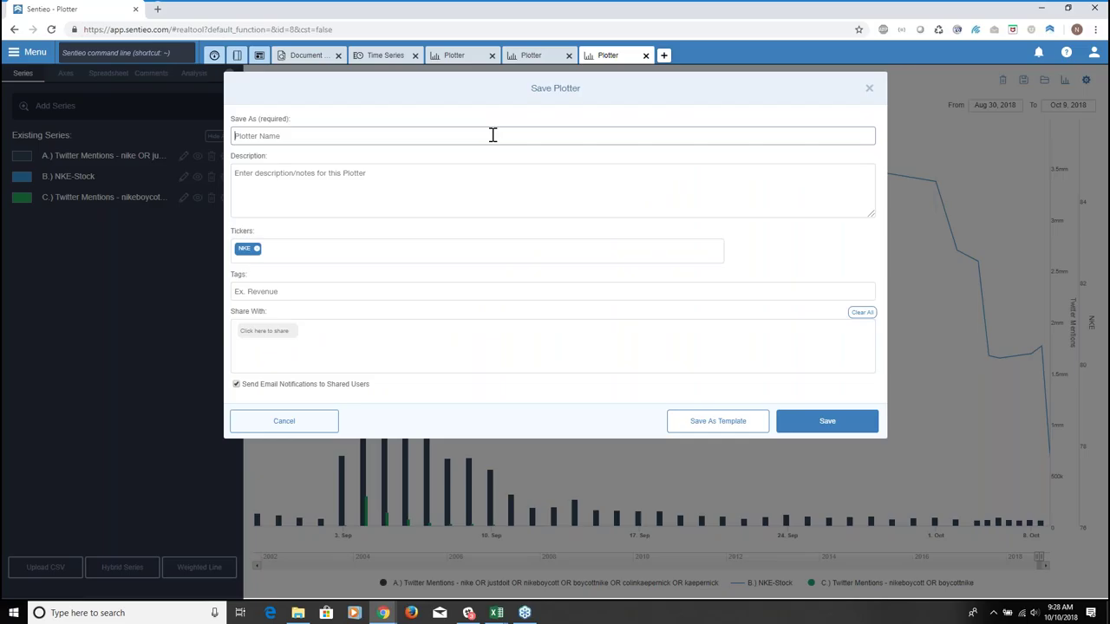
type("Nike Twitter Sentiment Add Campaign")
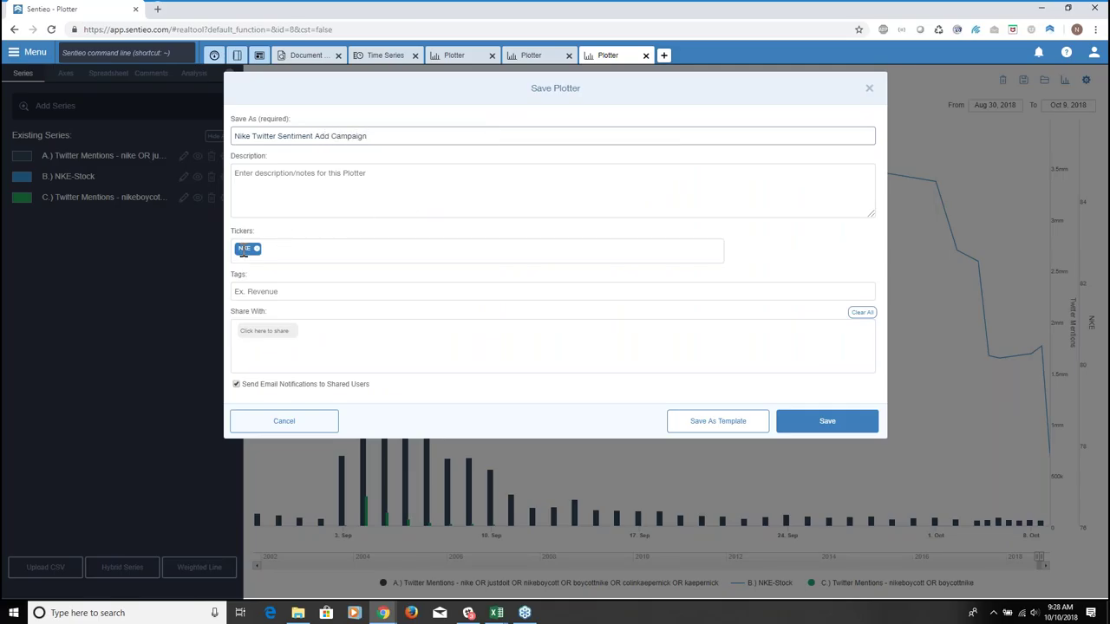
left_click(820, 428)
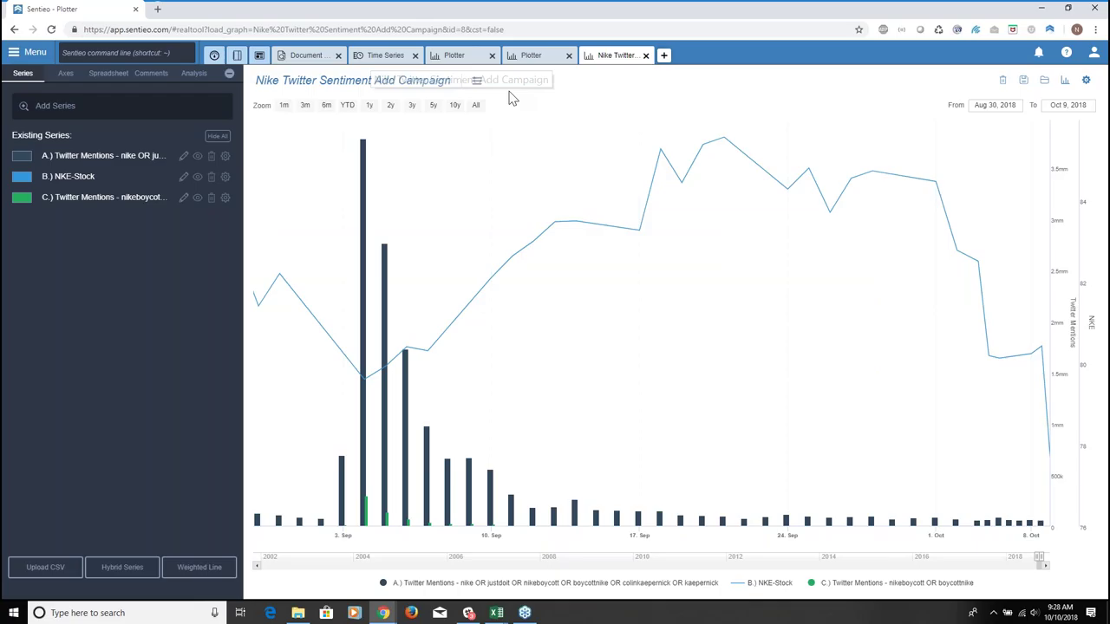
left_click(477, 83)
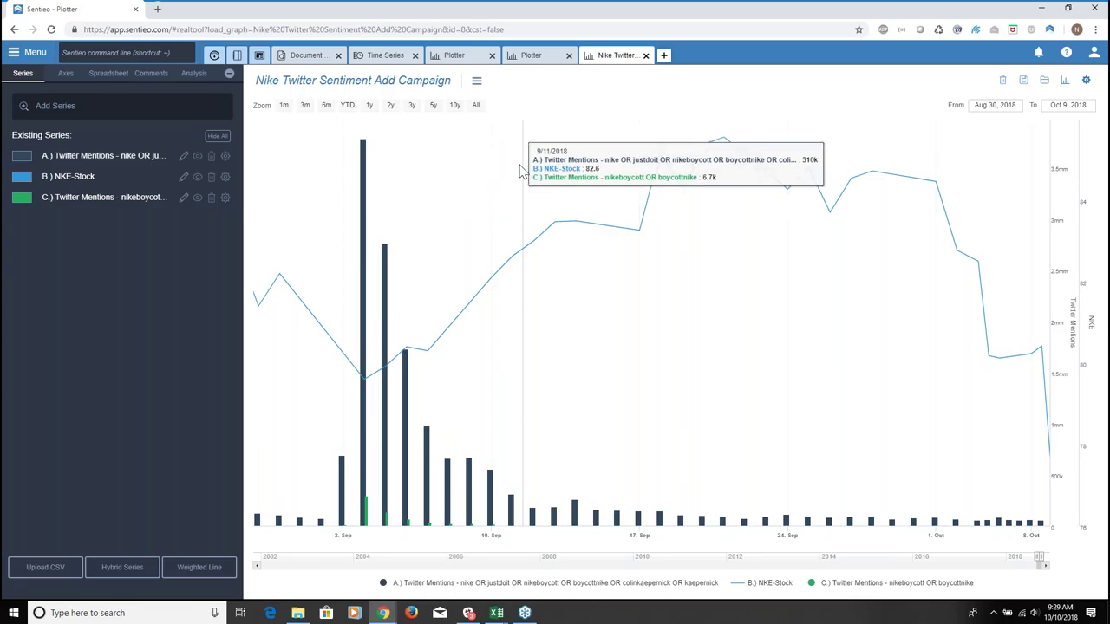
Search the Notebook for $NKE notes and open the Nike Twitter Sentiment Add Campaign note
left_click(237, 57)
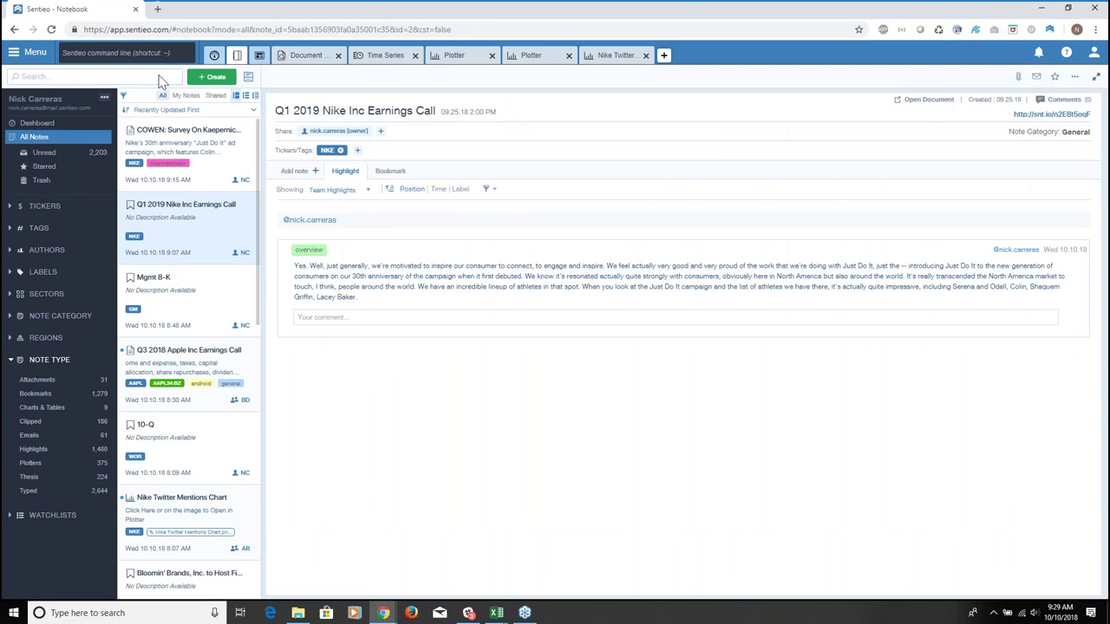
left_click(52, 76)
type("S")
type("nke")
key("Return")
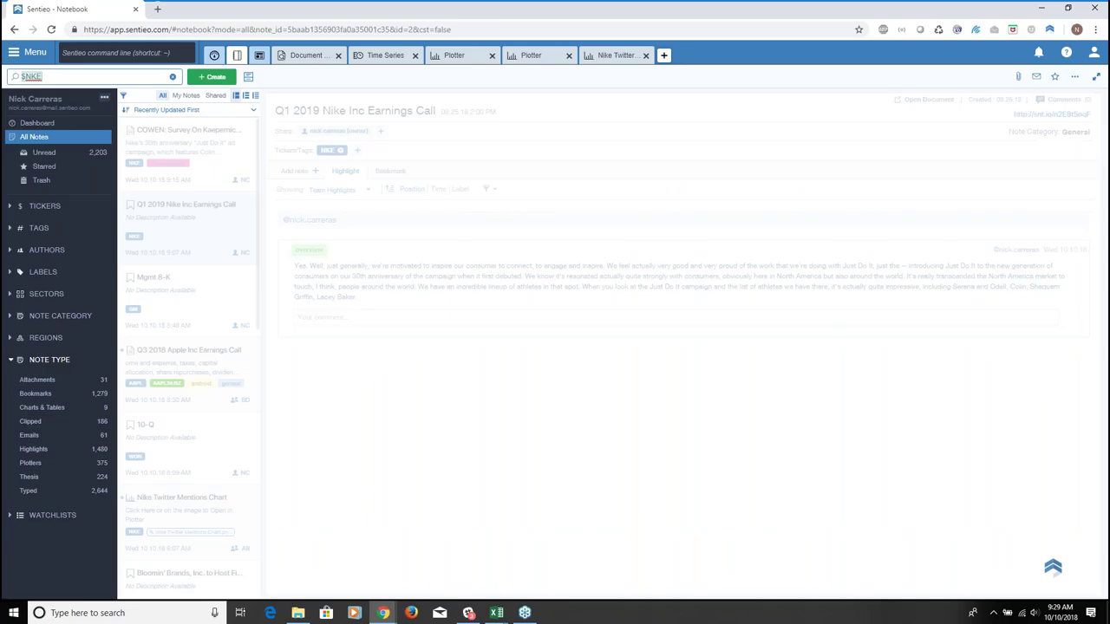
left_click(181, 211)
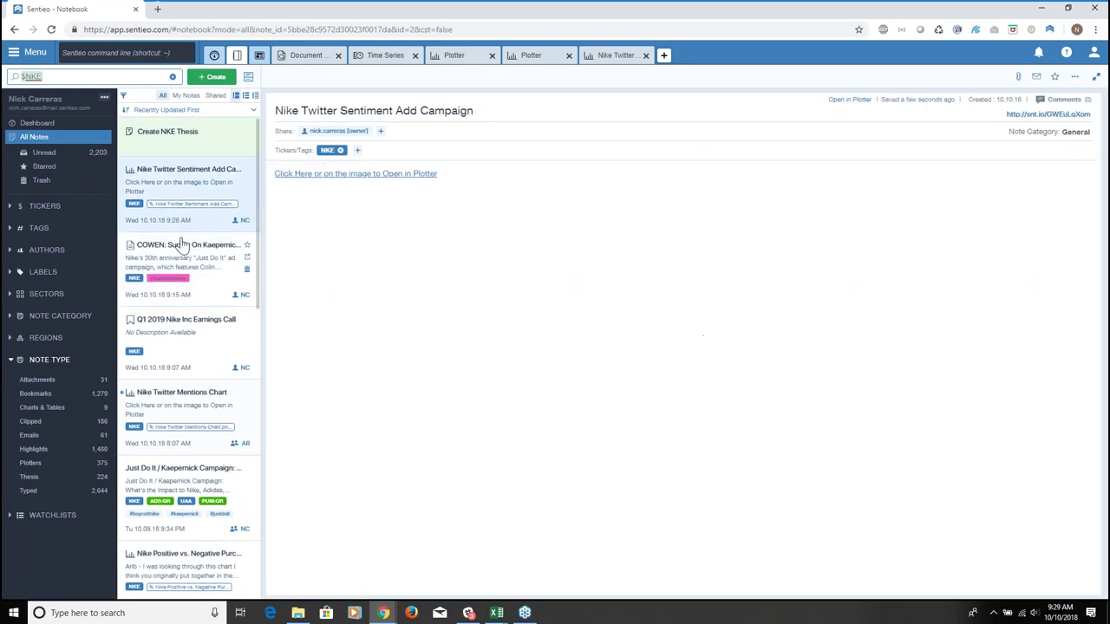
Open the "Just Do It / Kaepernick Campaign" note and read through its Wall Street analyst reaction section
left_click(189, 484)
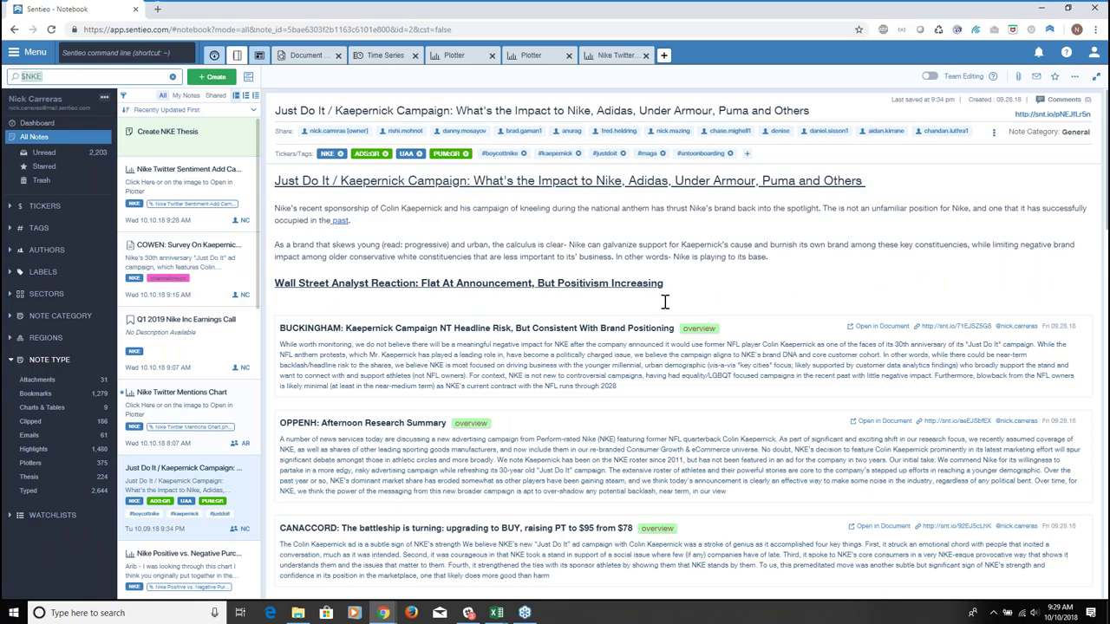
scroll(663, 304, "down", 1)
scroll(660, 303, "down", 1)
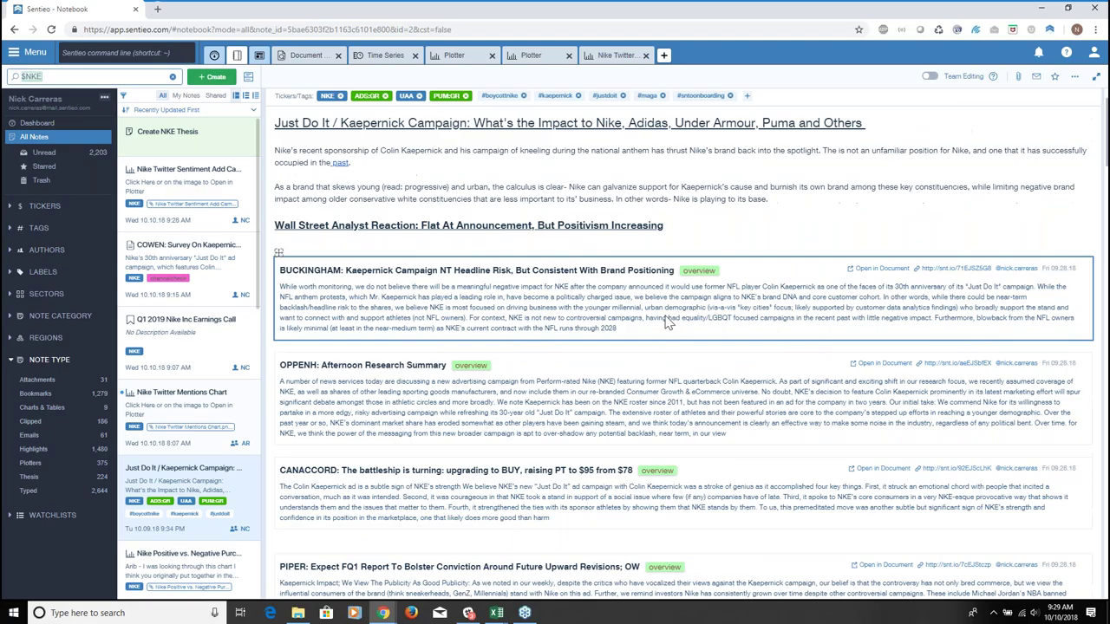
scroll(665, 324, "down", 1)
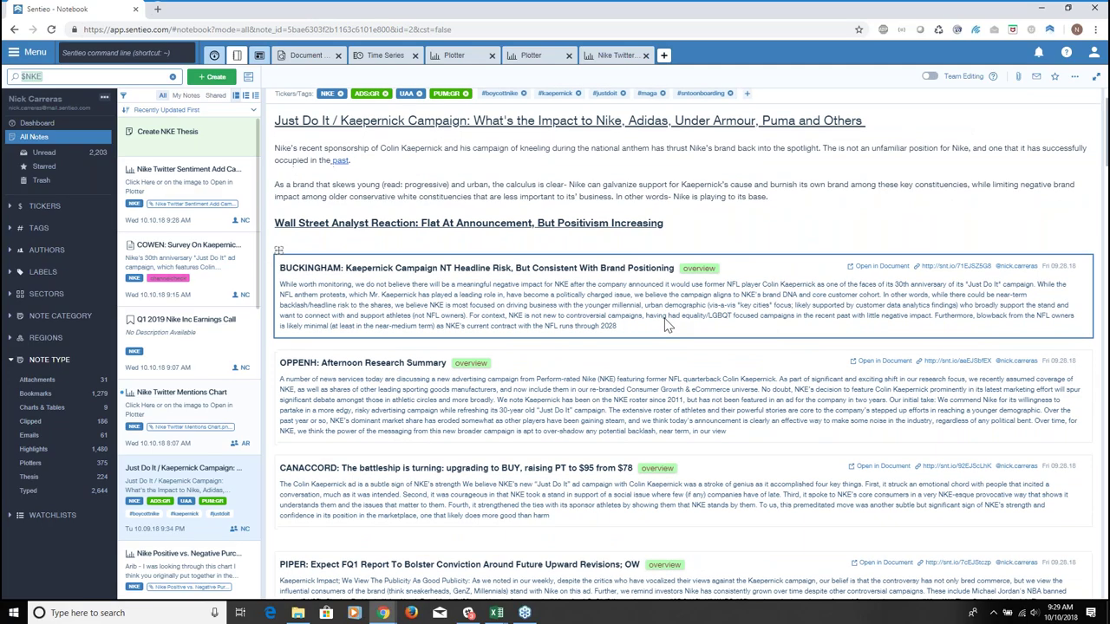
scroll(666, 324, "down", 1)
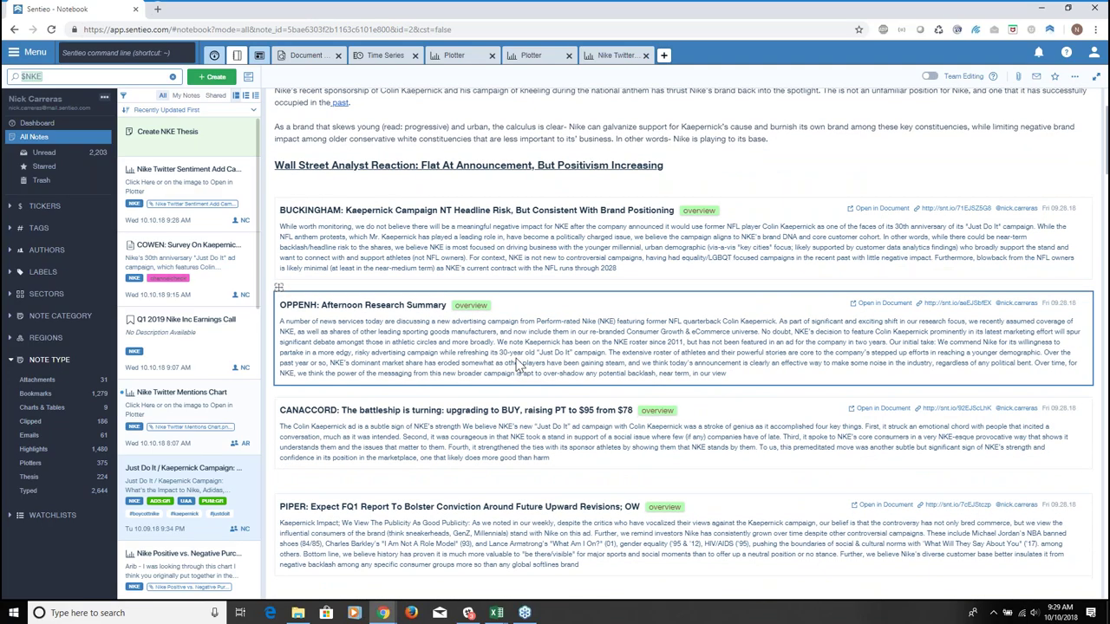
scroll(666, 325, "down", 1)
scroll(517, 358, "down", 3)
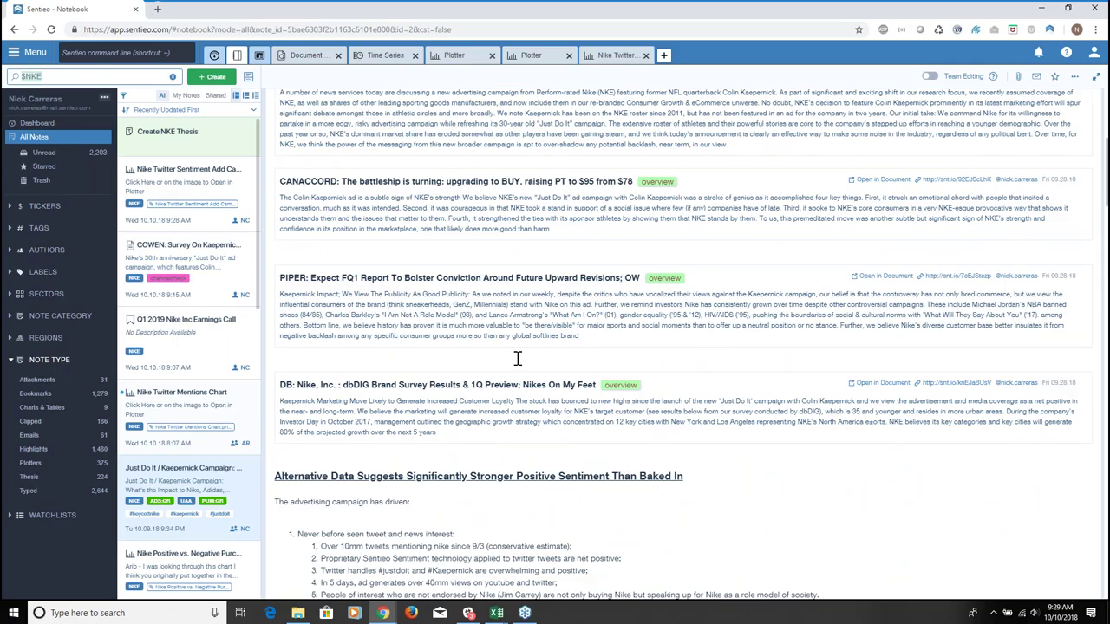
scroll(516, 358, "down", 1)
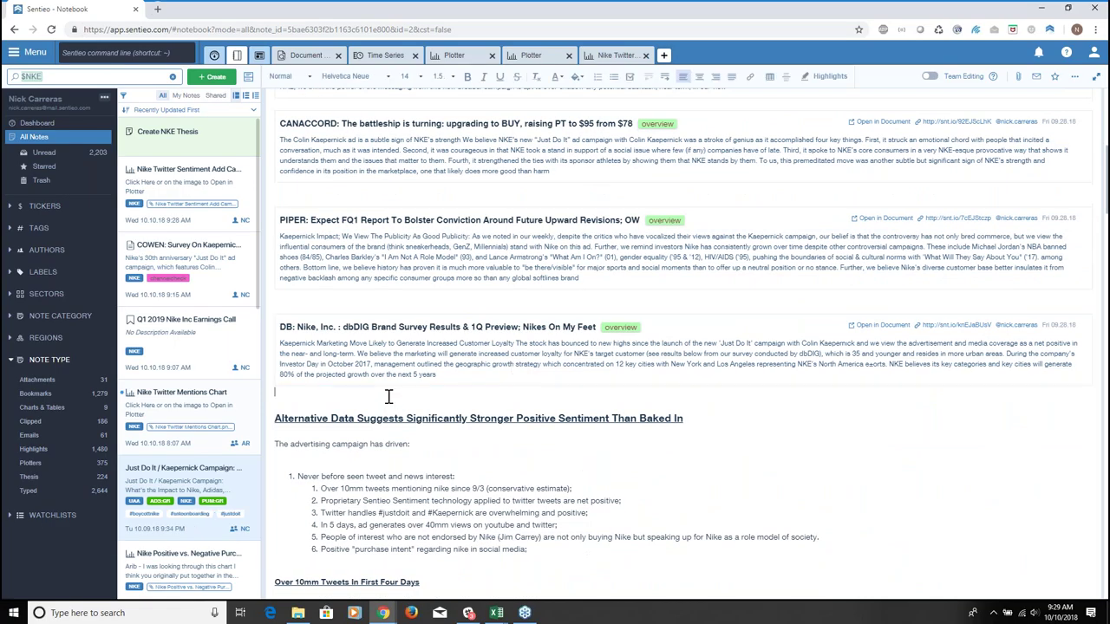
Insert the COWEN Kaepernick survey and Q1 2019 Nike earnings call highlights below the DB brand survey highlight in the note
key("Return")
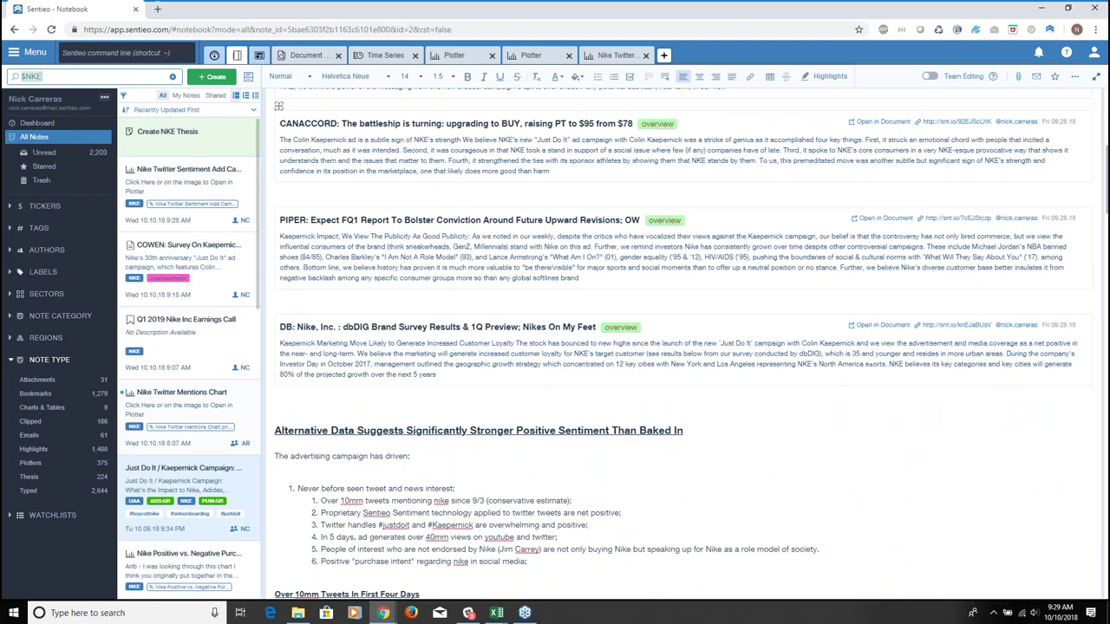
left_click(826, 78)
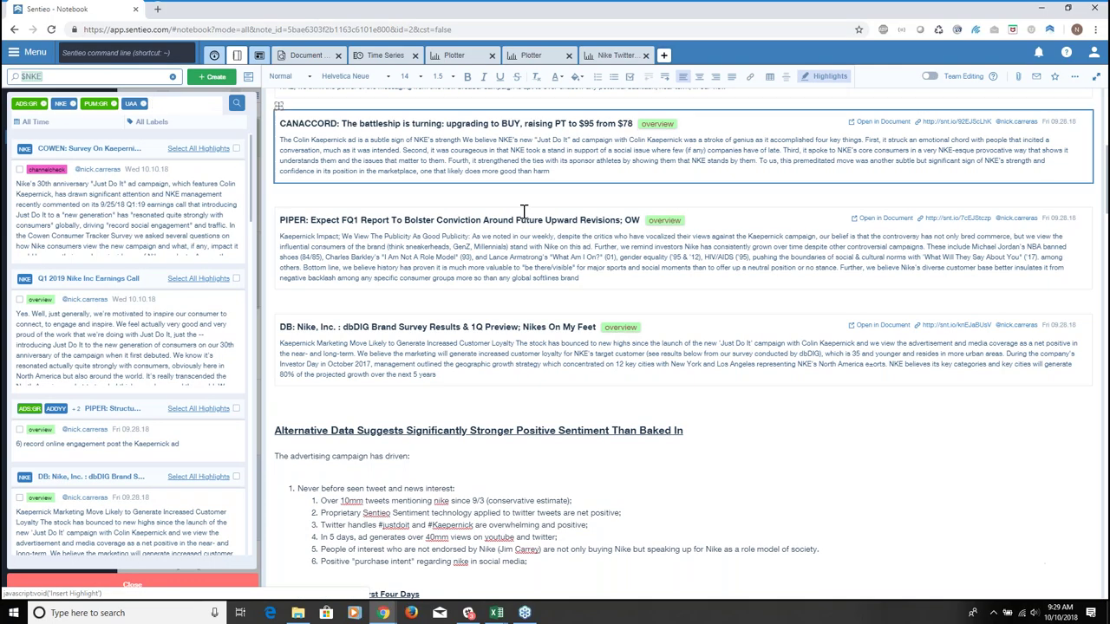
left_click_drag(130, 212, 384, 402)
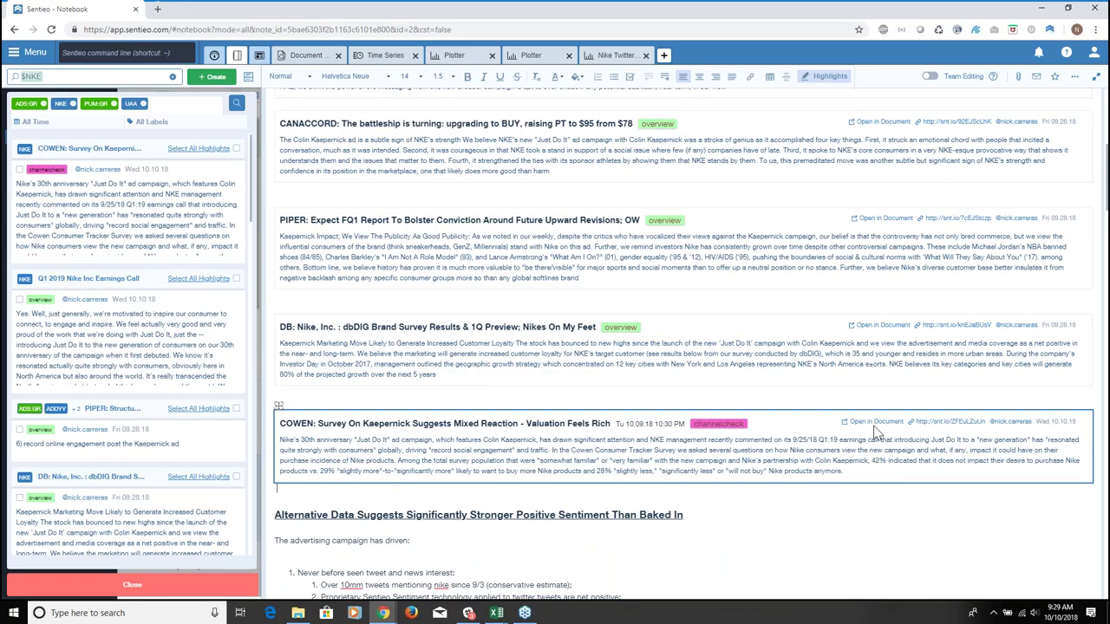
left_click_drag(76, 345, 277, 486)
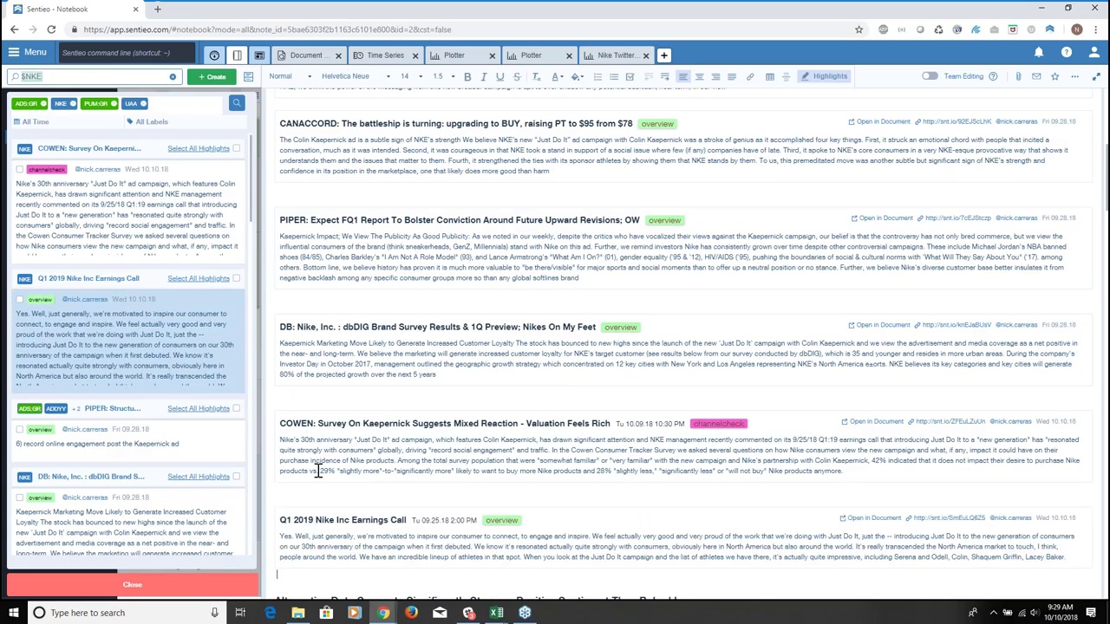
left_click(195, 595)
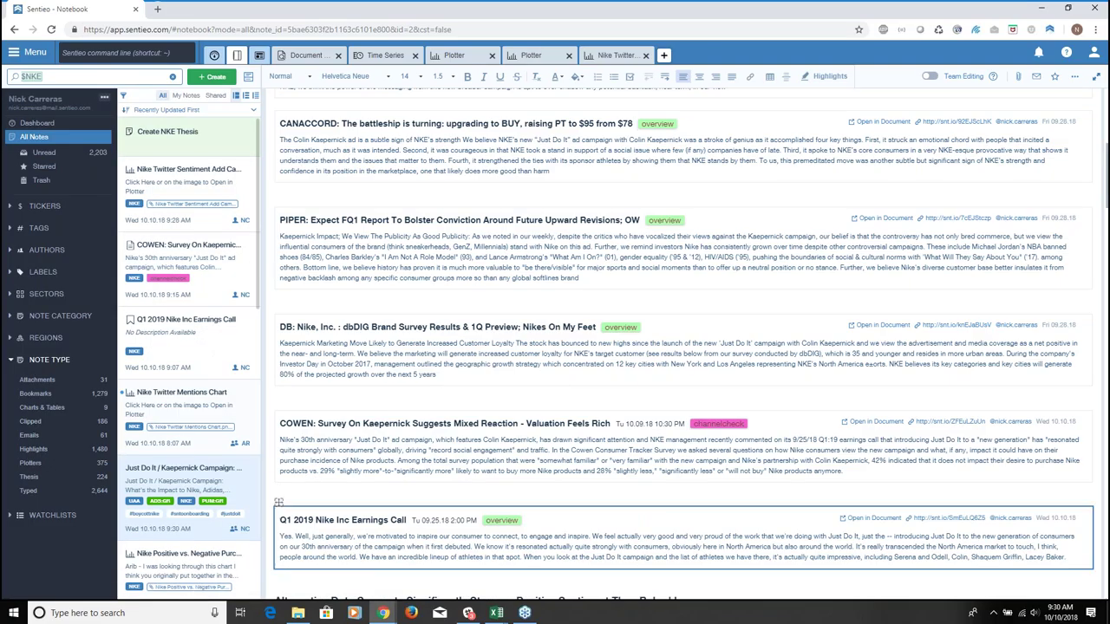
Read the alternative data section and the Twitter Barrage Post Kaepernick Ad chart, and return to the note's analyst reaction highlights
scroll(388, 397, "down", 5)
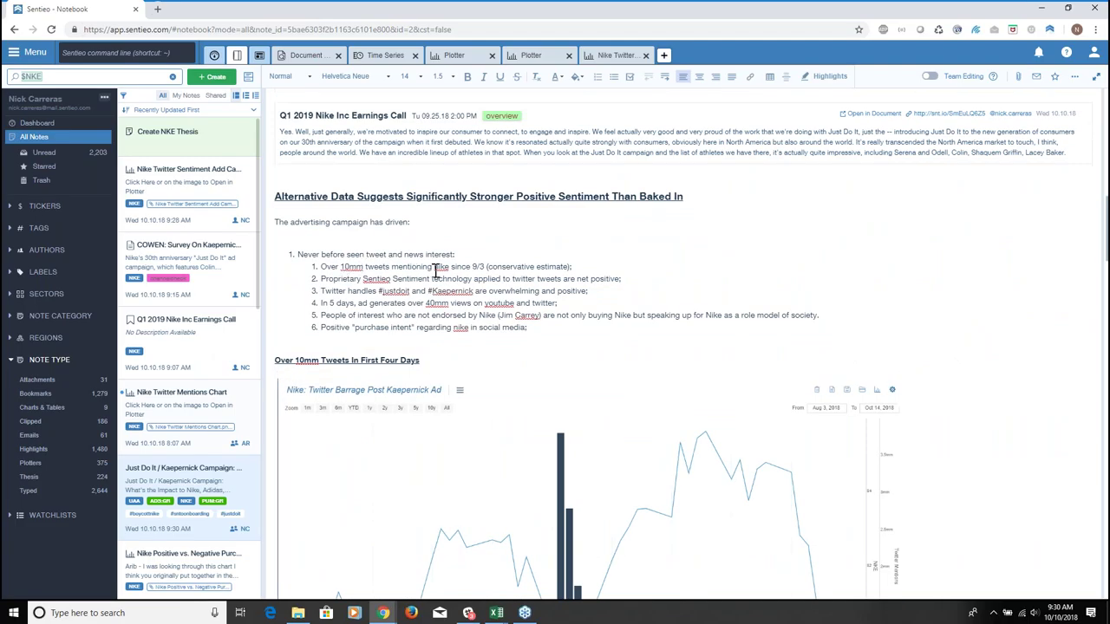
scroll(421, 454, "down", 2)
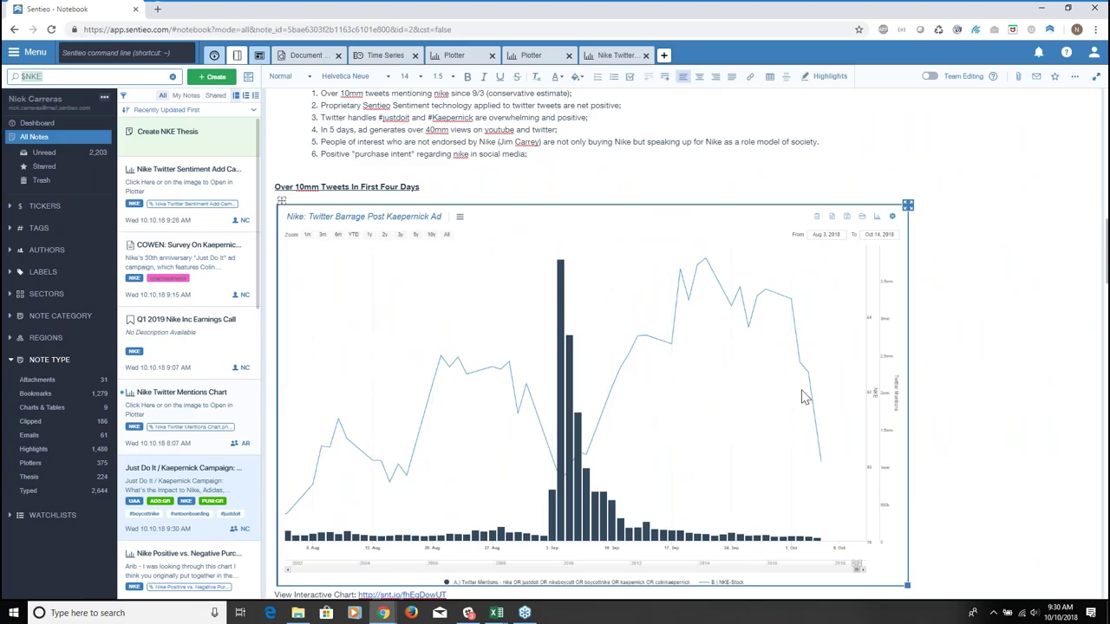
scroll(805, 397, "down", 2)
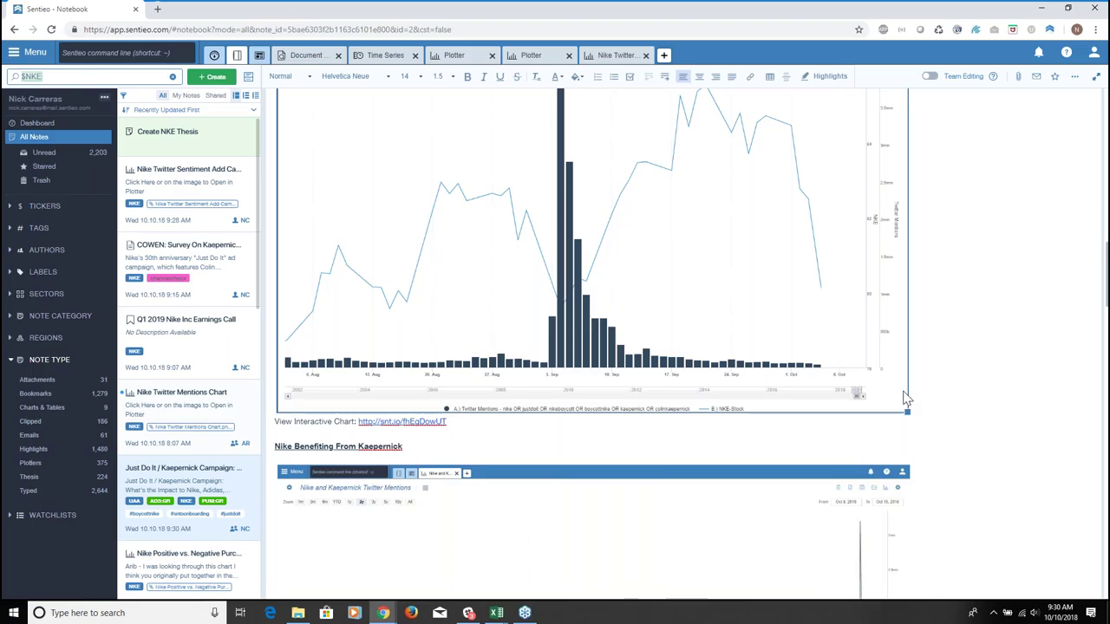
scroll(922, 390, "up", 6)
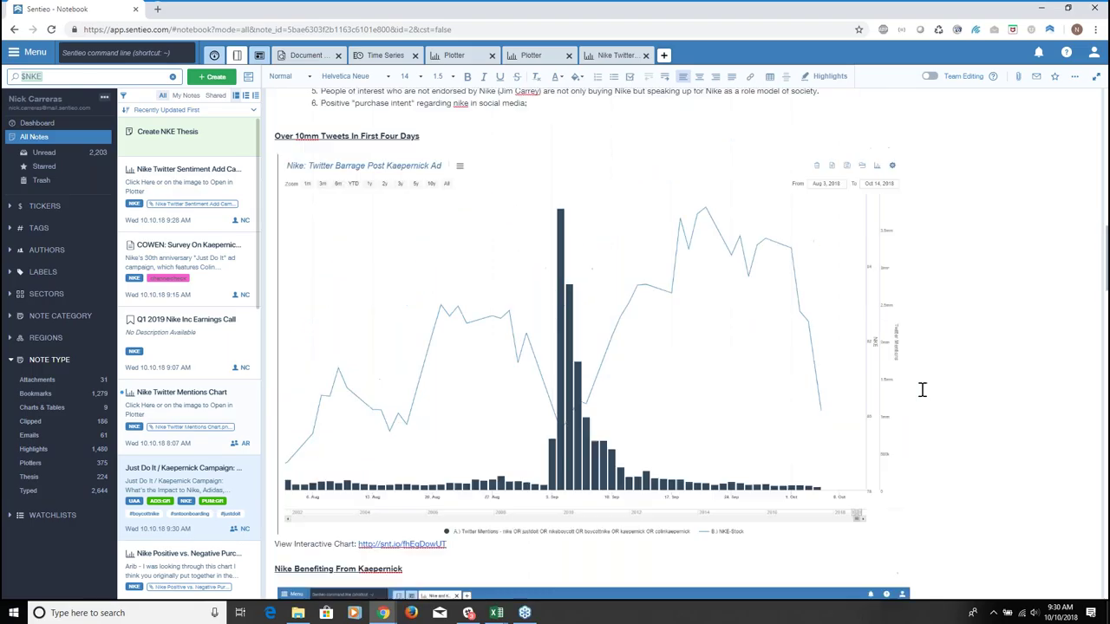
scroll(922, 390, "down", 3)
scroll(922, 389, "up", 1)
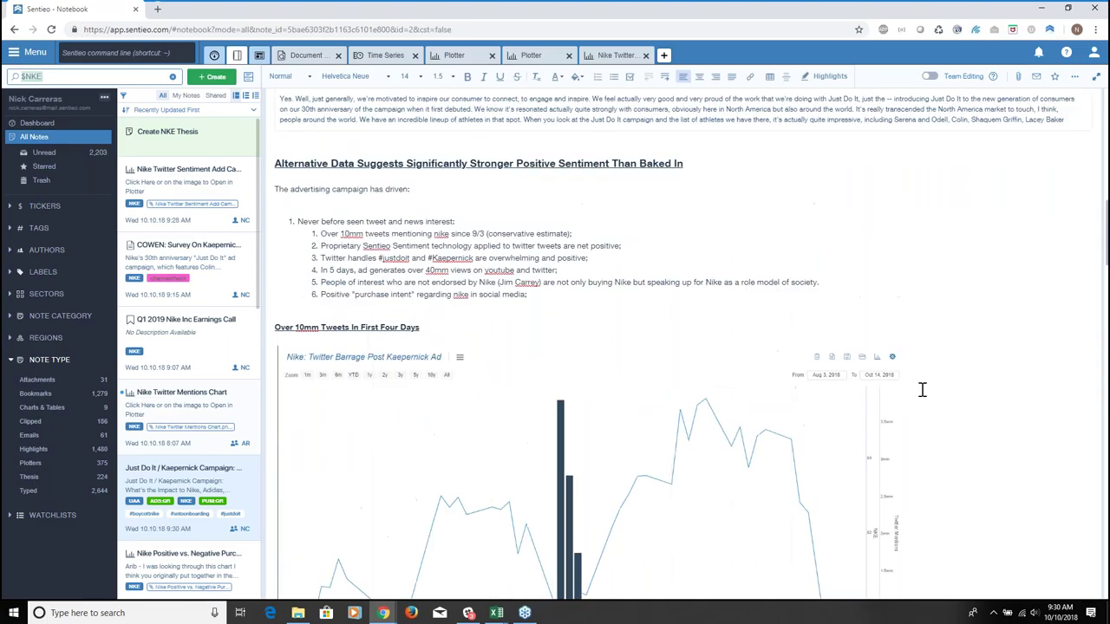
scroll(921, 389, "up", 5)
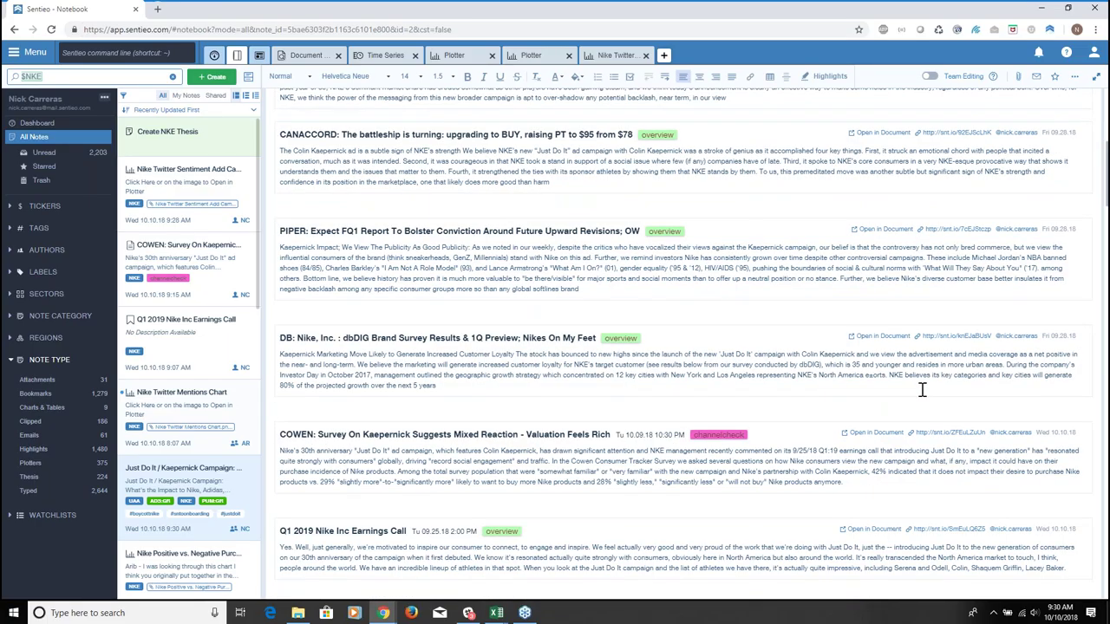
scroll(921, 389, "up", 3)
scroll(831, 427, "up", 1)
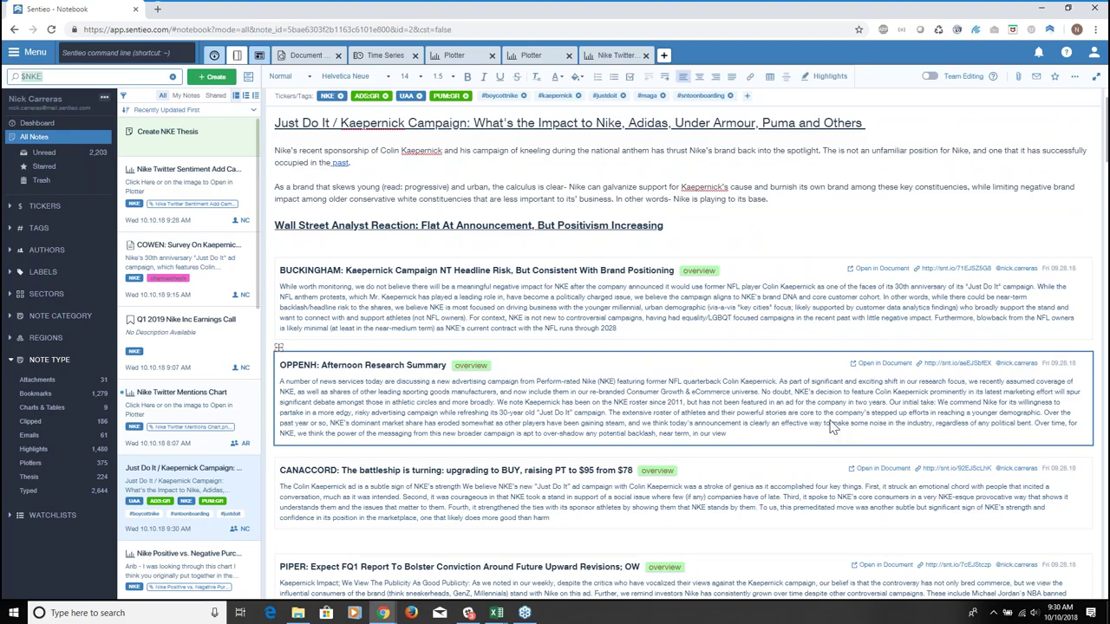
Examine the note's Nike and Kaepernick Twitter mentions, purchase intent and Twitter Tweet Sentiment for NKE charts
scroll(830, 426, "down", 1)
scroll(831, 426, "down", 2)
scroll(466, 438, "down", 10)
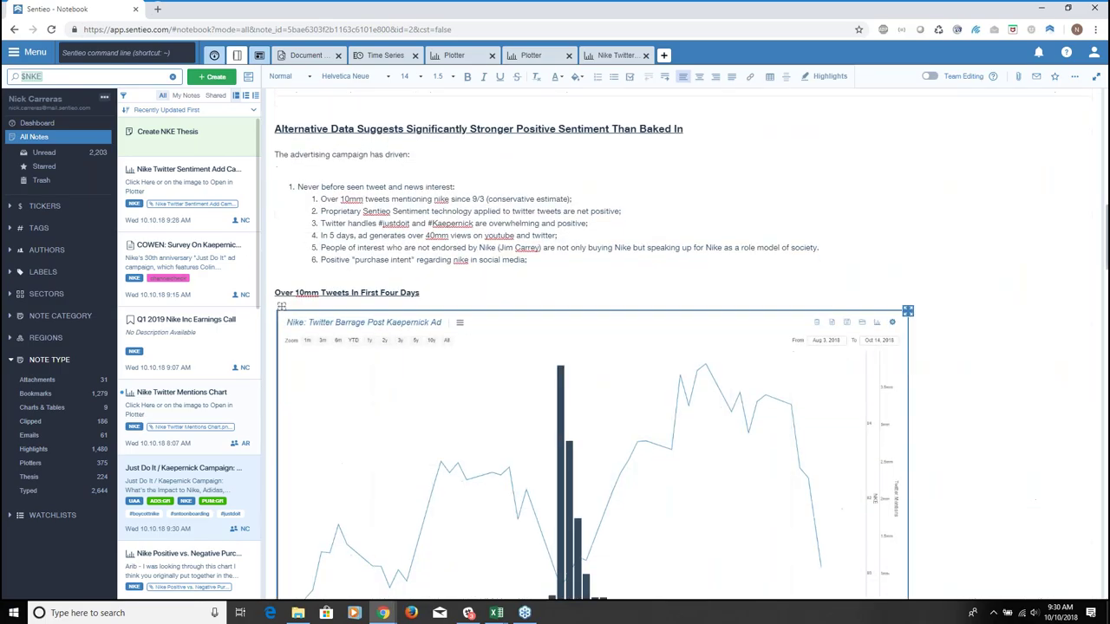
scroll(417, 420, "down", 3)
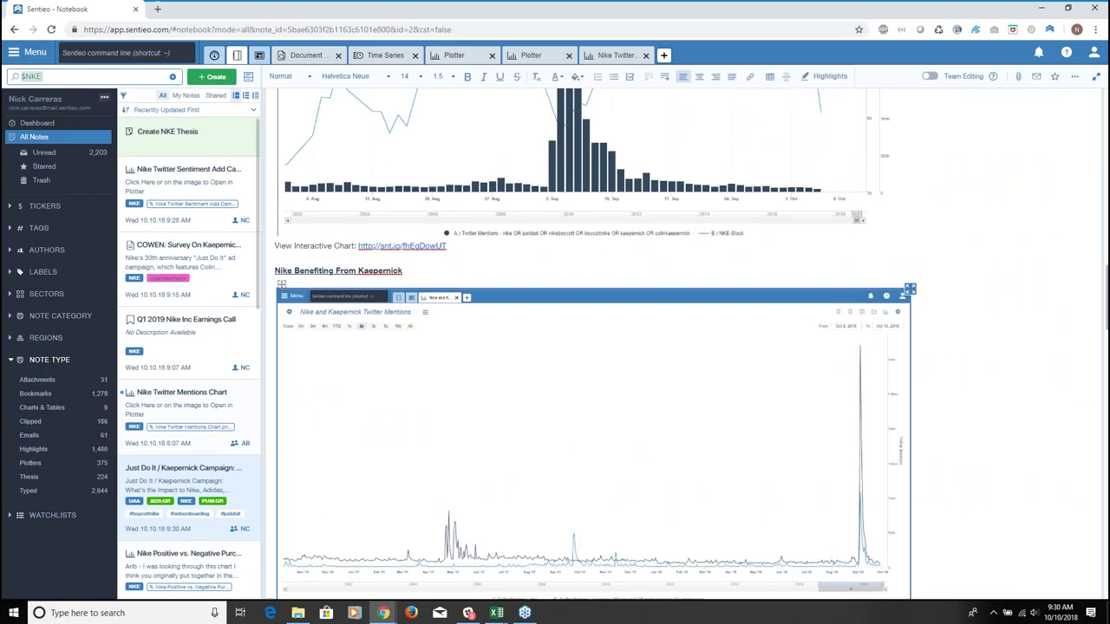
scroll(691, 377, "down", 3)
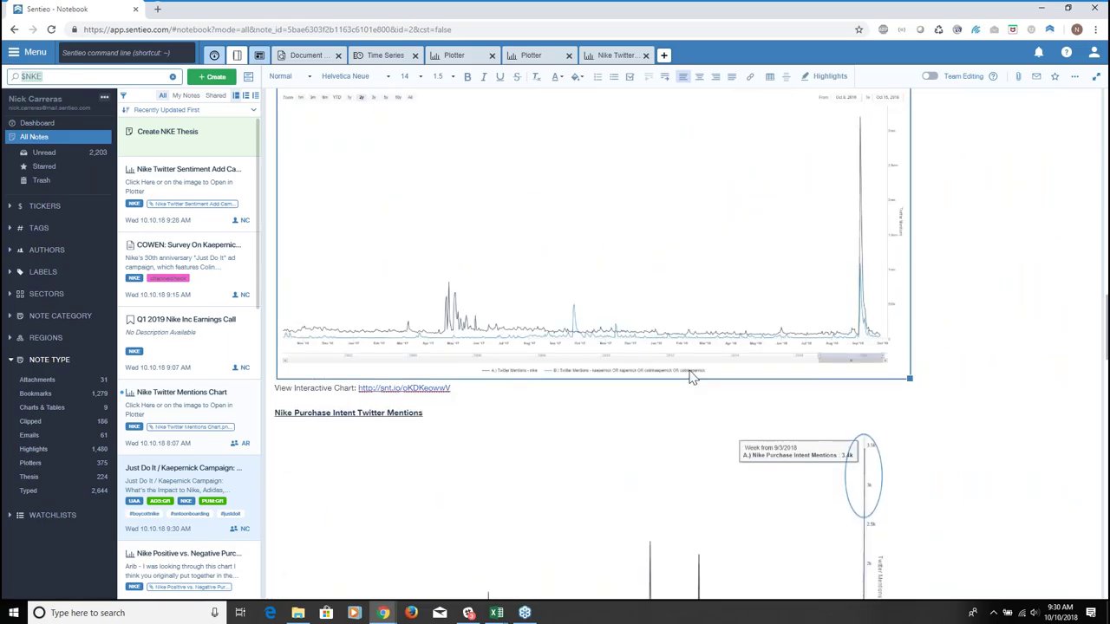
scroll(691, 377, "down", 2)
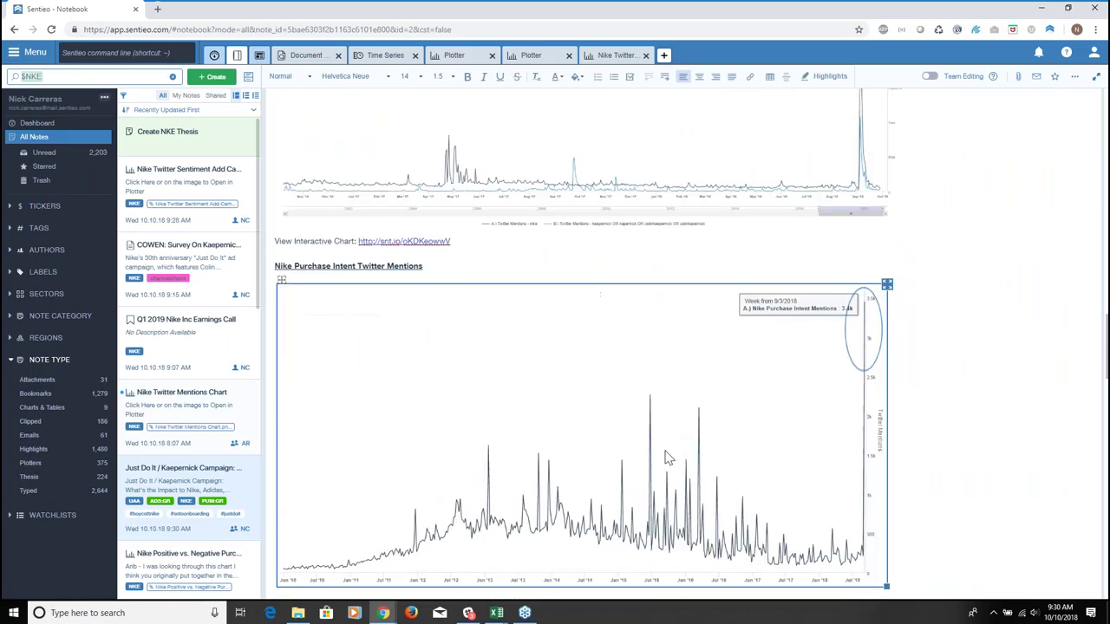
scroll(667, 457, "down", 4)
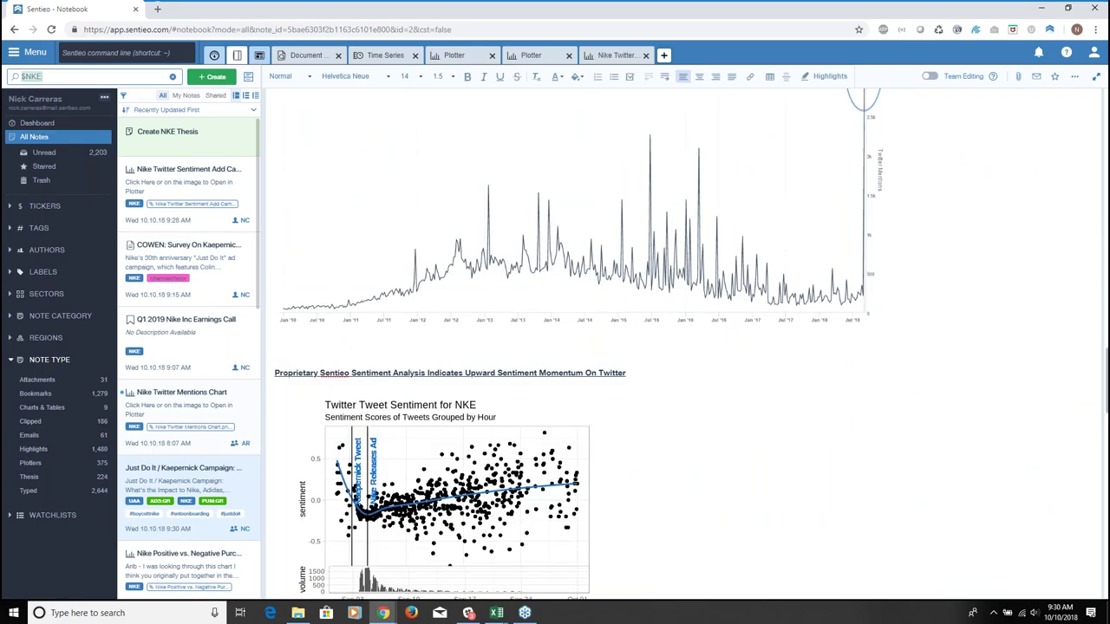
scroll(670, 447, "down", 1)
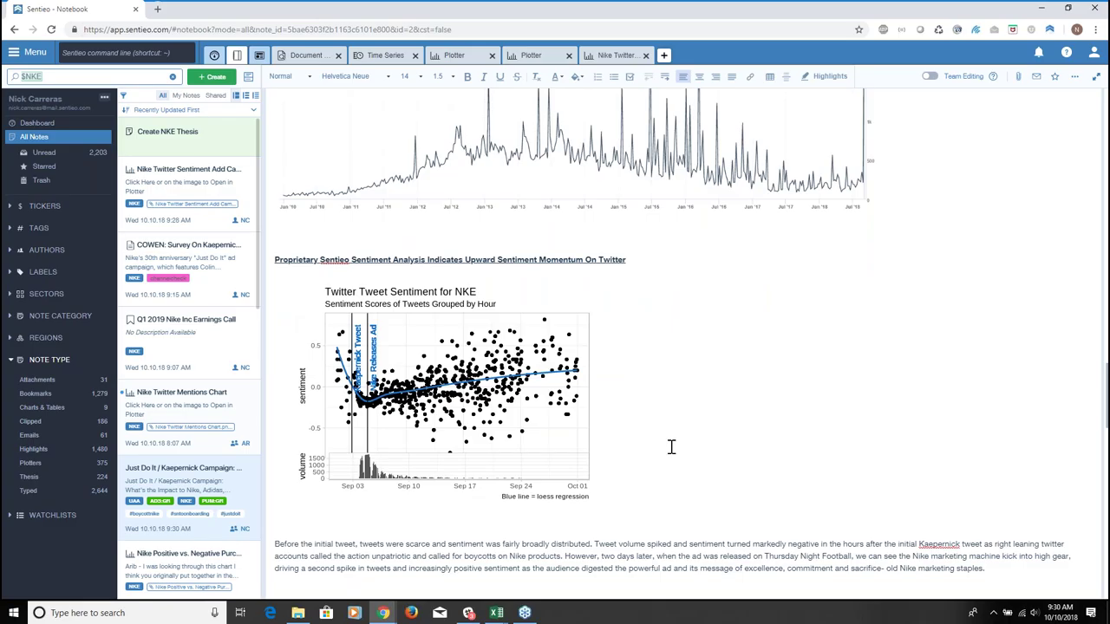
left_click(566, 340)
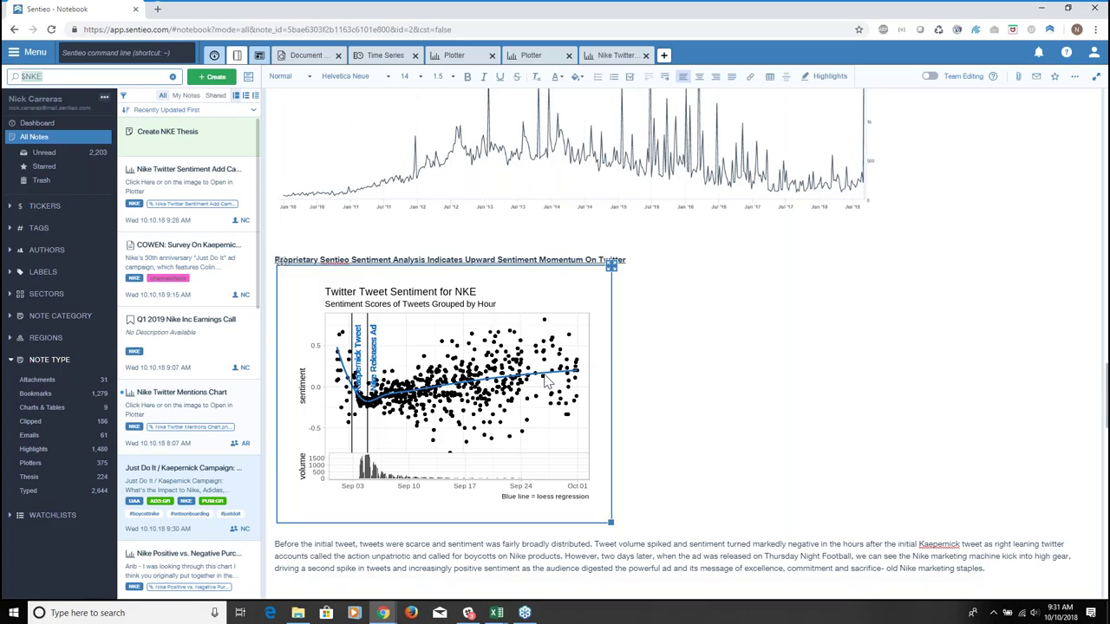
left_click(685, 408)
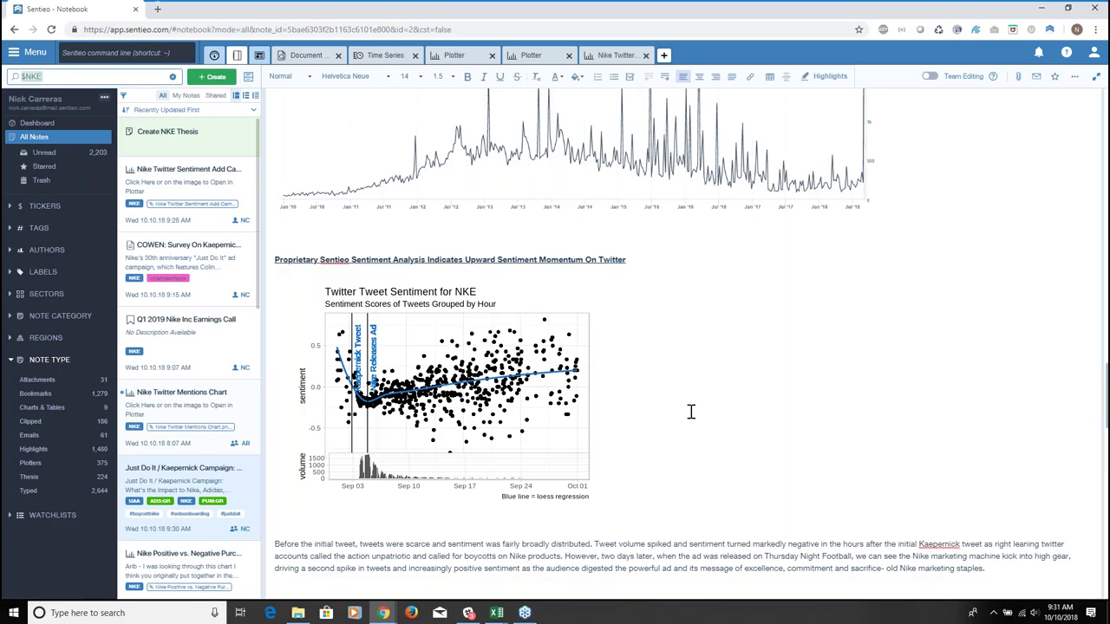
Review the rest of the note, covering the Positive vs. Negative Purchase Intent chart, influencer lists and News Article Sentiment chart
scroll(691, 412, "down", 3)
scroll(650, 311, "down", 4)
scroll(650, 310, "down", 1)
scroll(650, 310, "up", 2)
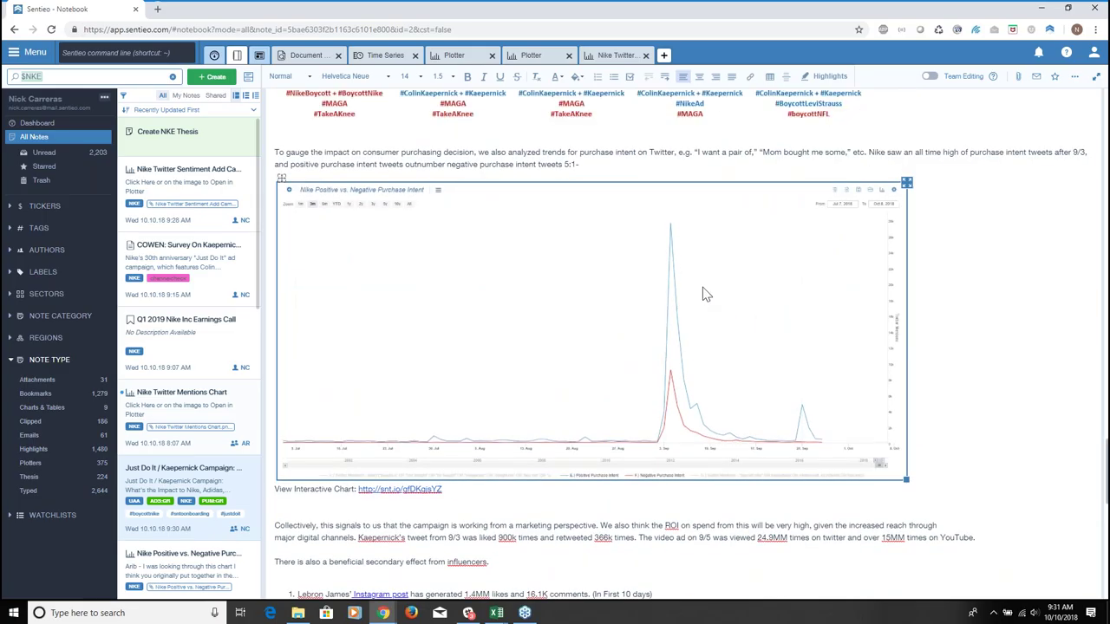
scroll(702, 295, "down", 4)
scroll(537, 333, "down", 5)
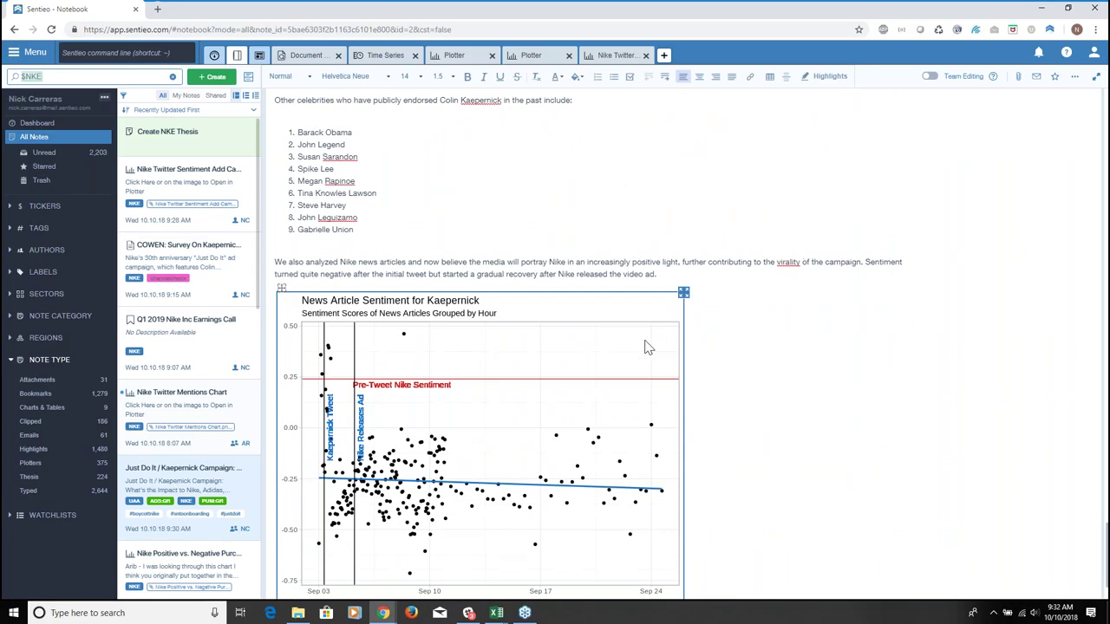
scroll(647, 347, "down", 1)
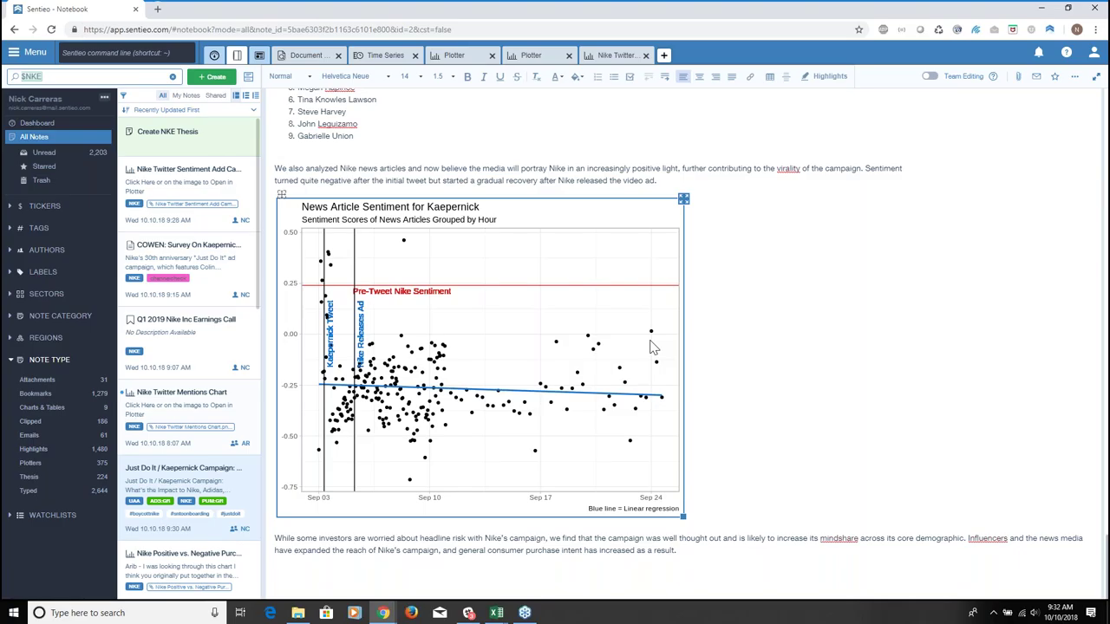
left_click(688, 317)
scroll(668, 293, "up", 3)
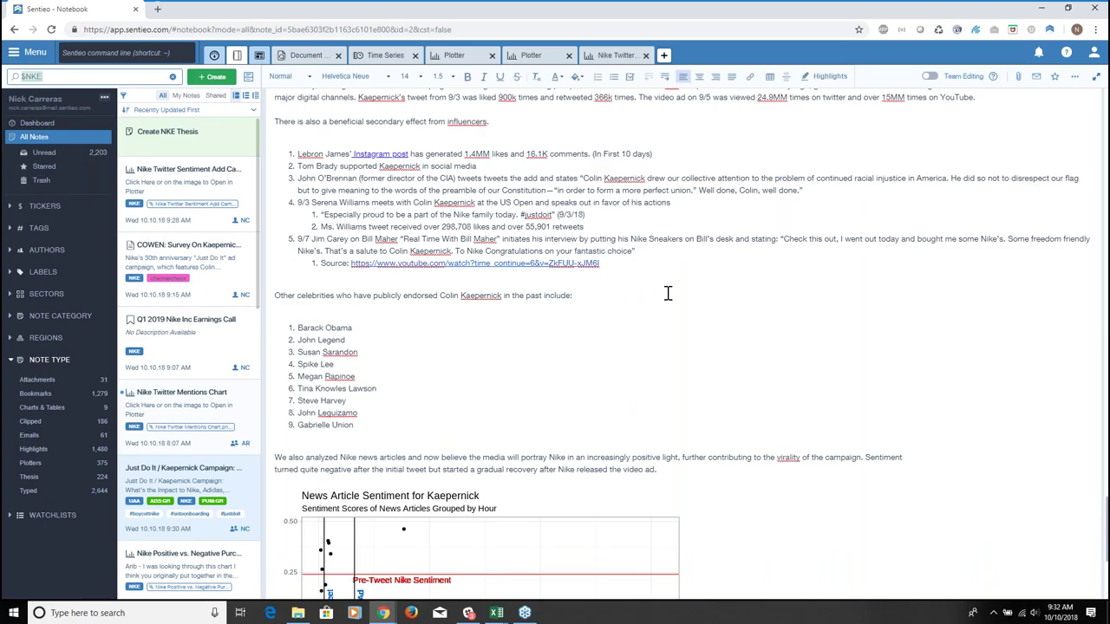
Open an Equity Data Terminal for NKE and display its Trading Multiples chart
left_click(664, 58)
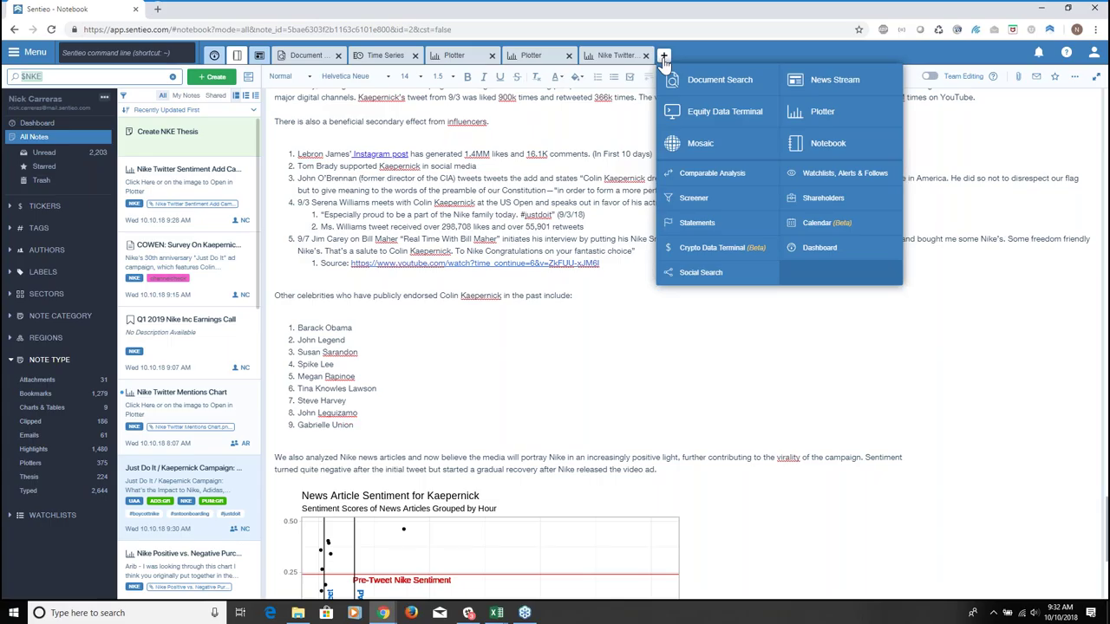
left_click(730, 118)
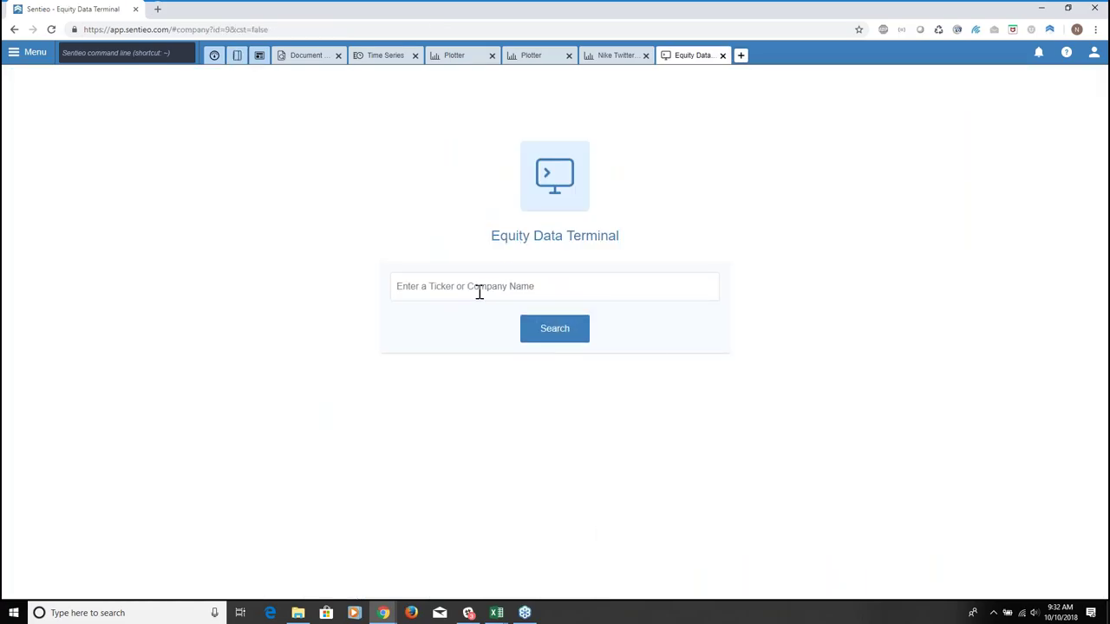
type("NKE")
key("Return")
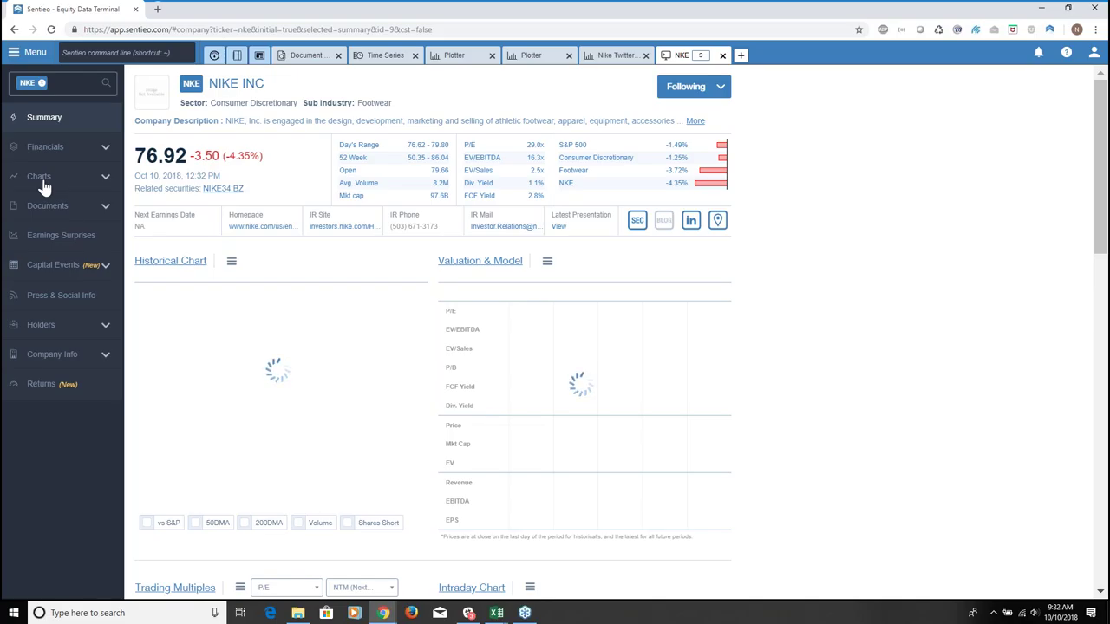
left_click(43, 185)
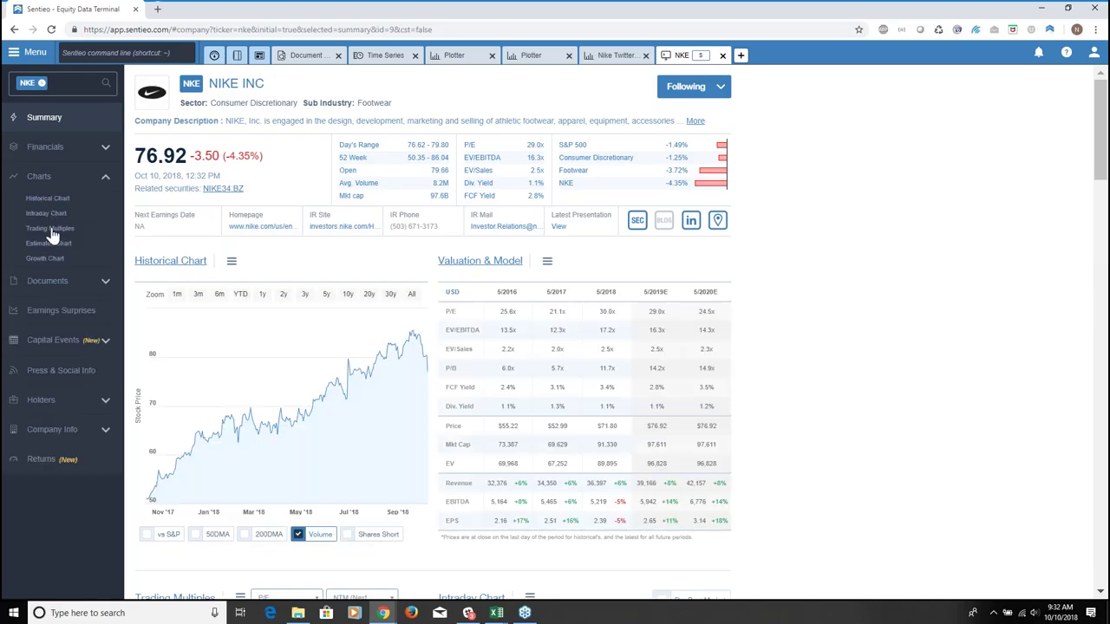
left_click(51, 231)
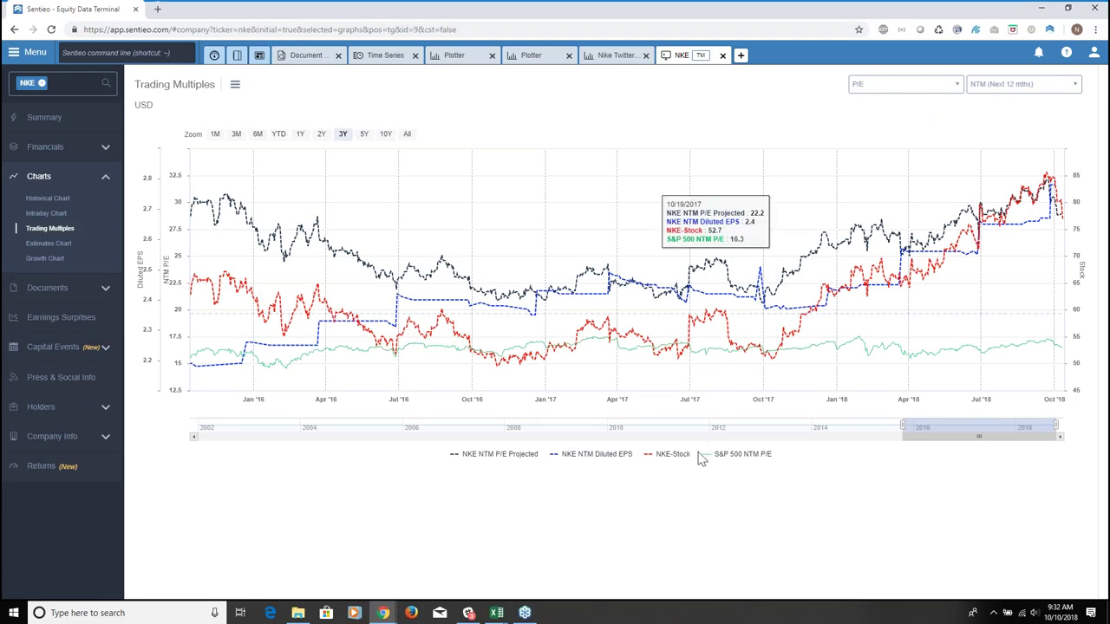
Check the export options for the Trading Multiples chart and close the NKE terminal
left_click(235, 85)
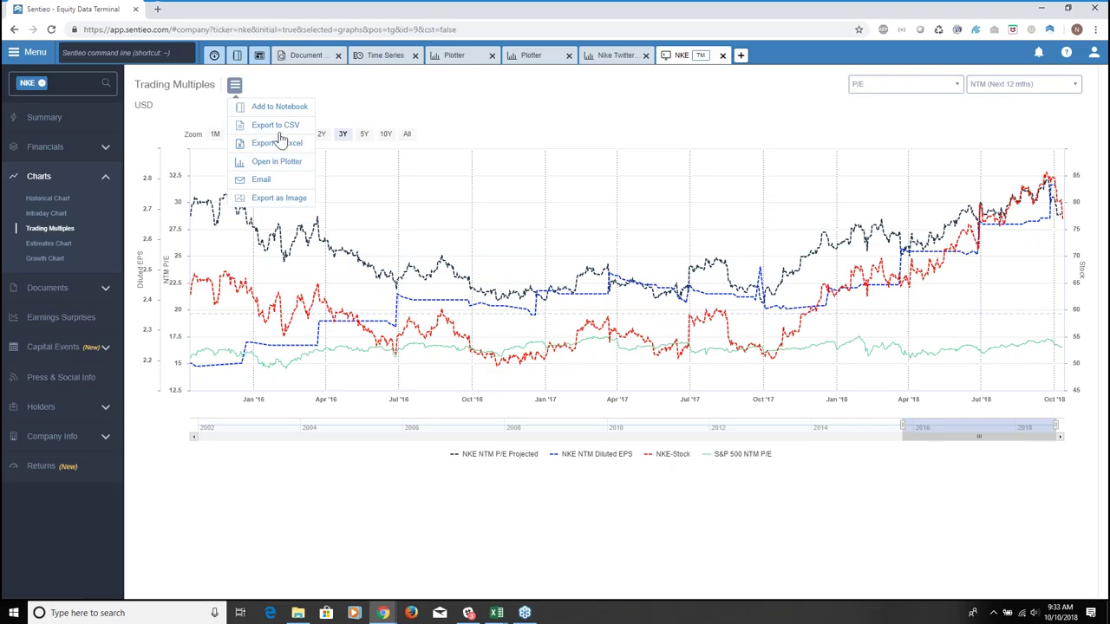
left_click(236, 87)
left_click(719, 60)
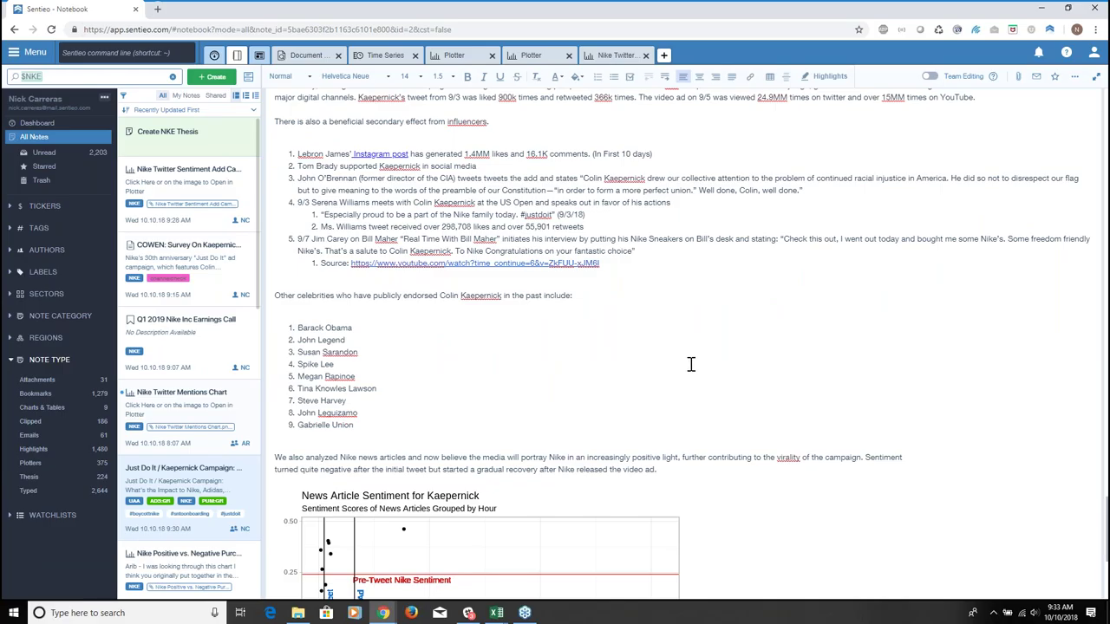
Return to the beginning of the Kaepernick campaign note and clear the $NKE search from the Notebook
scroll(691, 364, "up", 5)
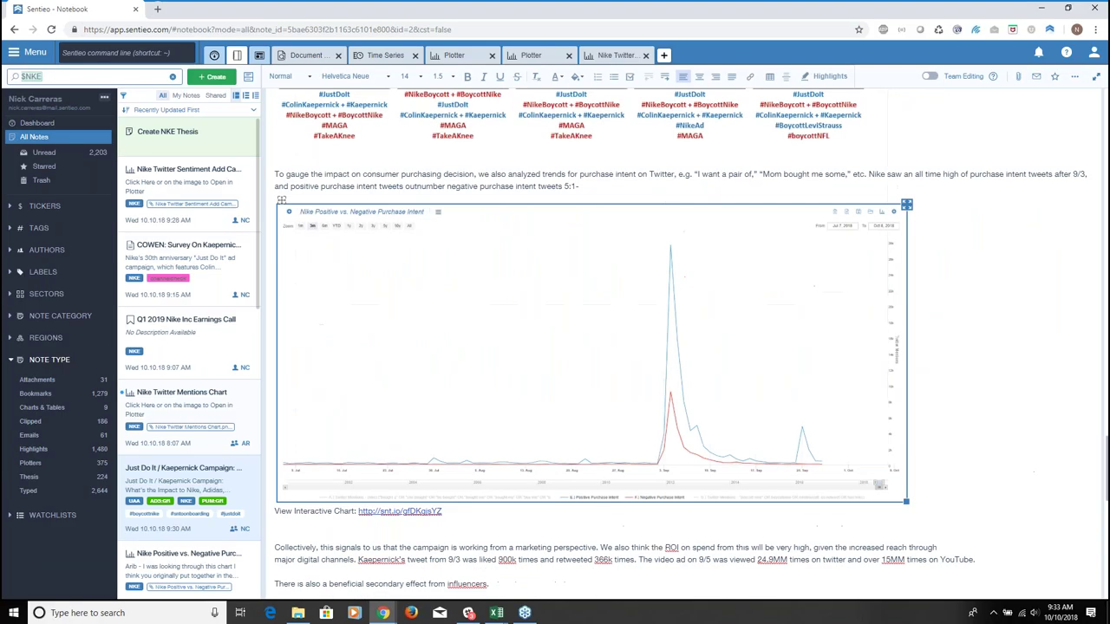
scroll(590, 347, "up", 15)
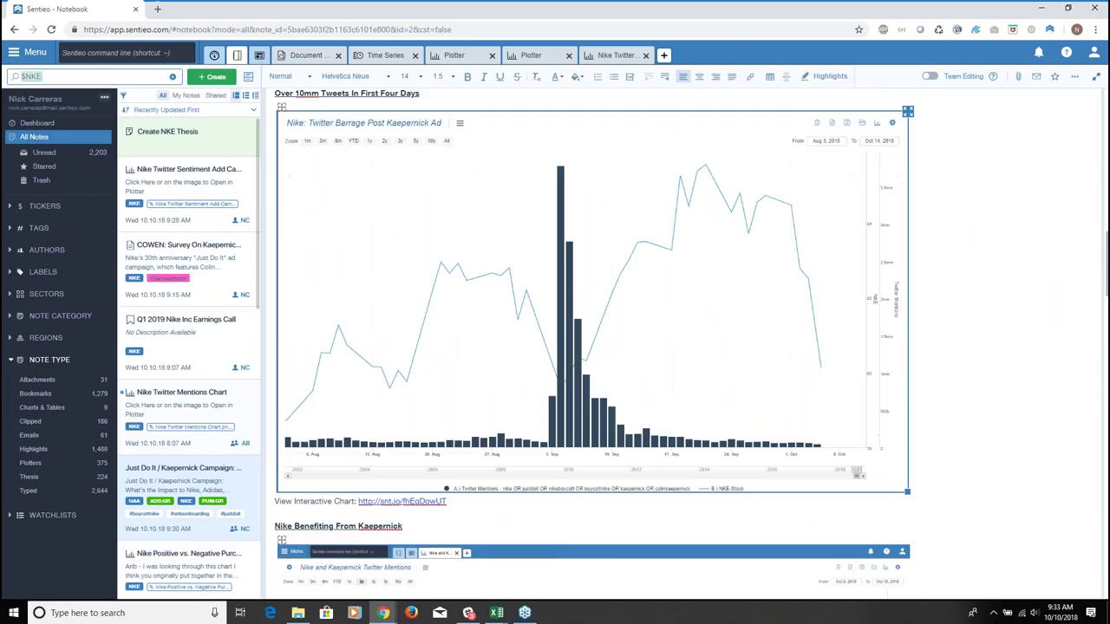
scroll(685, 347, "up", 10)
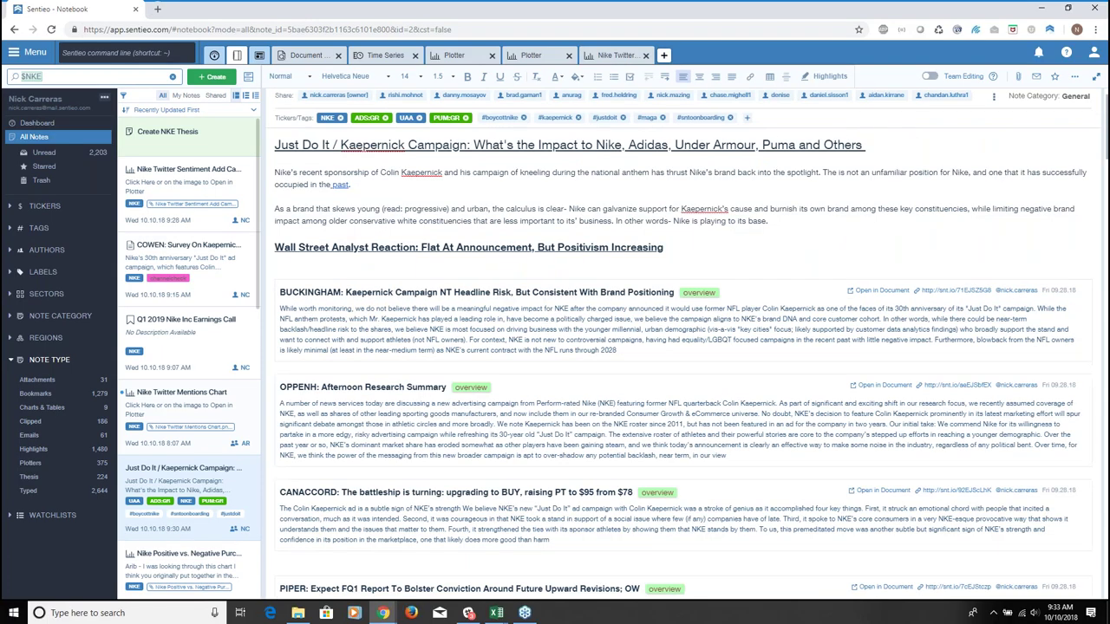
scroll(685, 346, "up", 1)
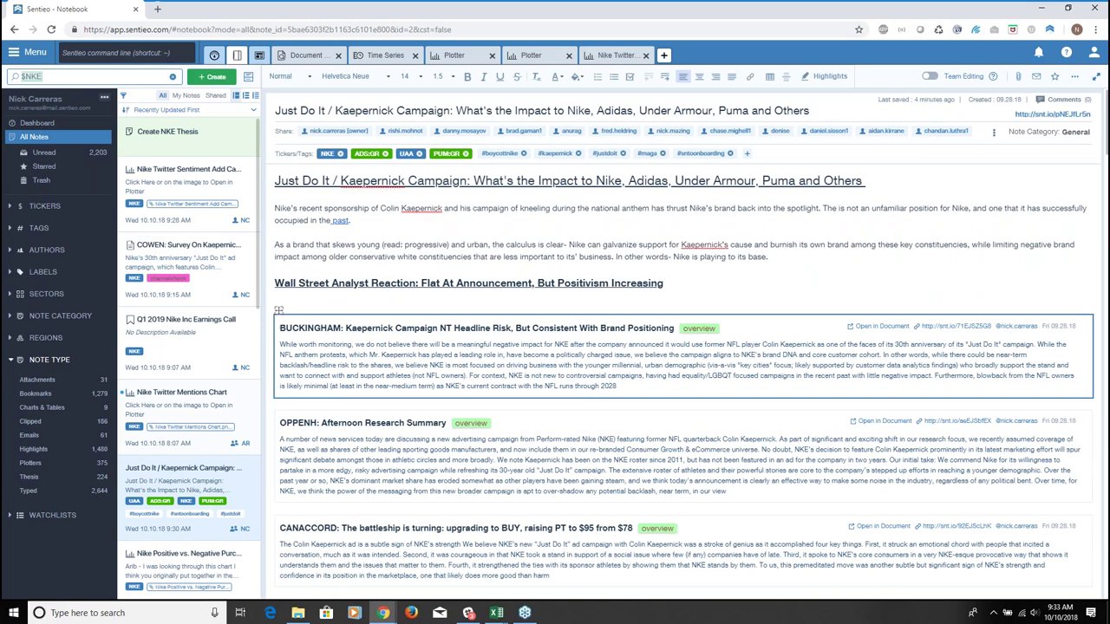
left_click(173, 78)
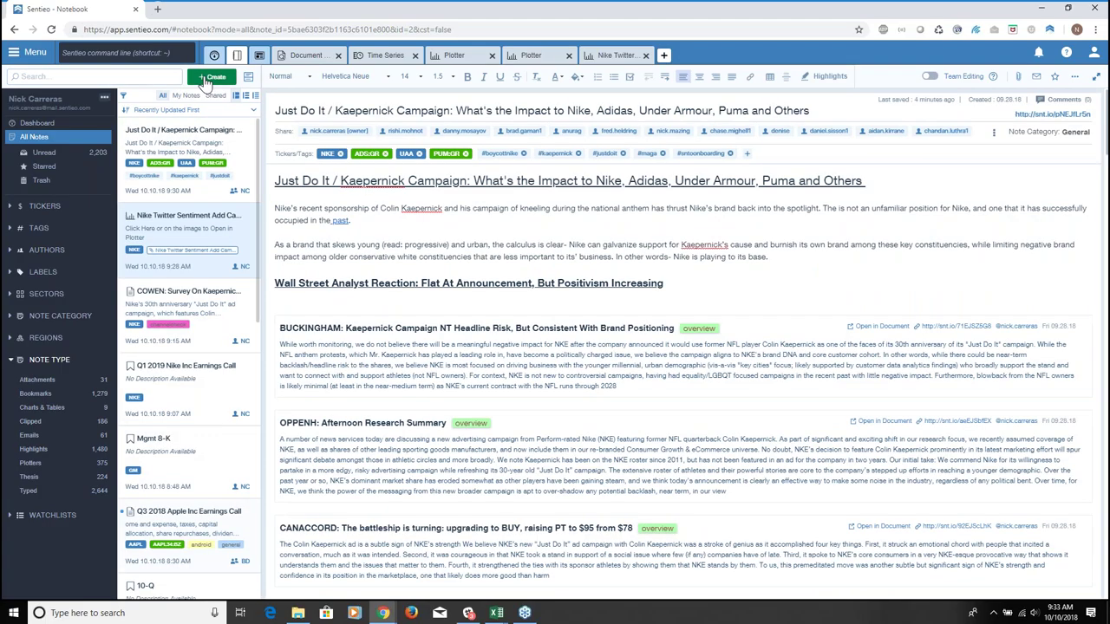
Create a new thesis for the NKE ticker (NIKE INC) using template1
left_click(209, 77)
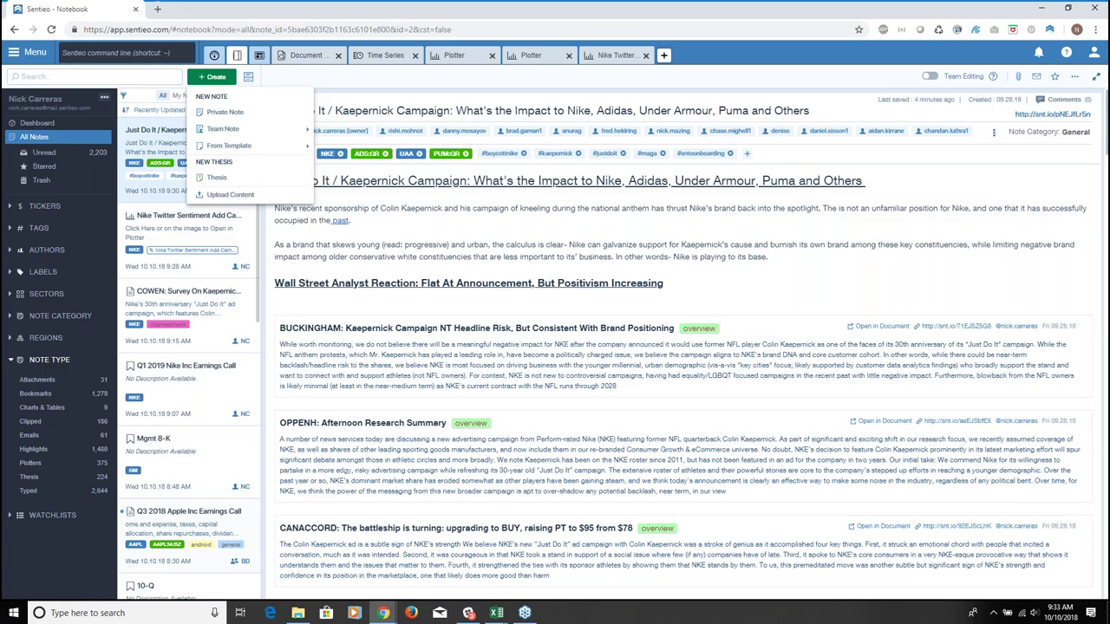
left_click(216, 178)
type("nke")
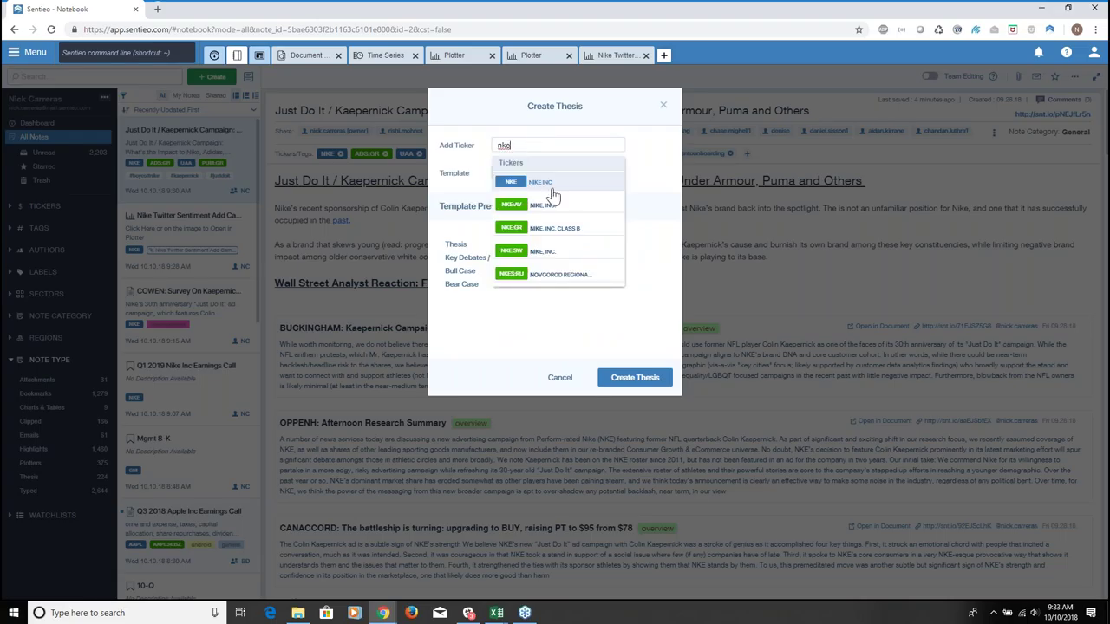
left_click(551, 187)
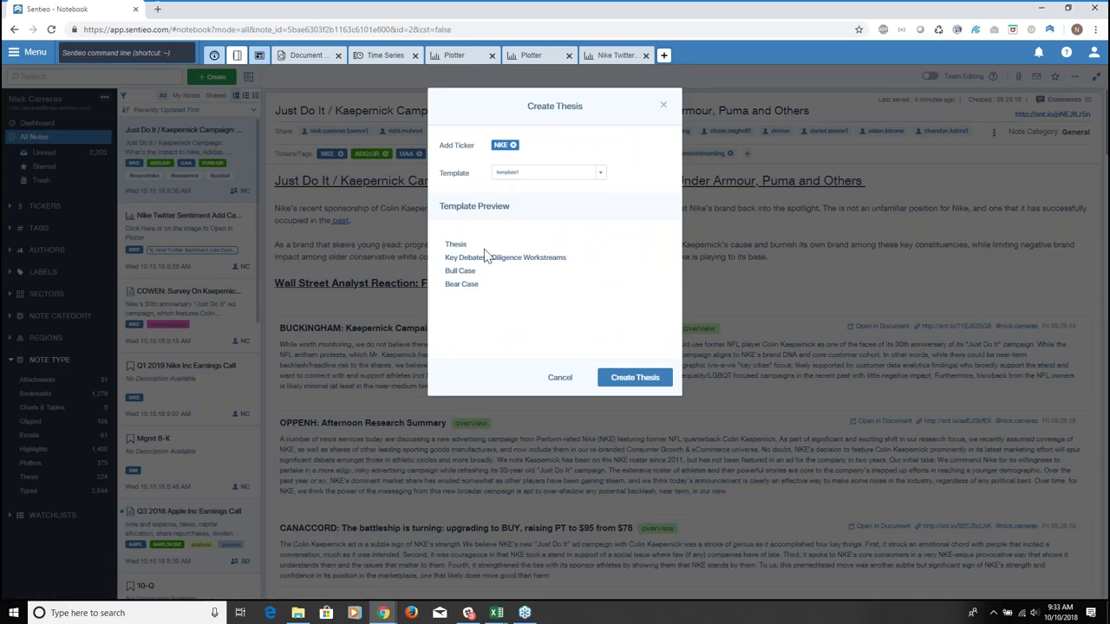
left_click(599, 174)
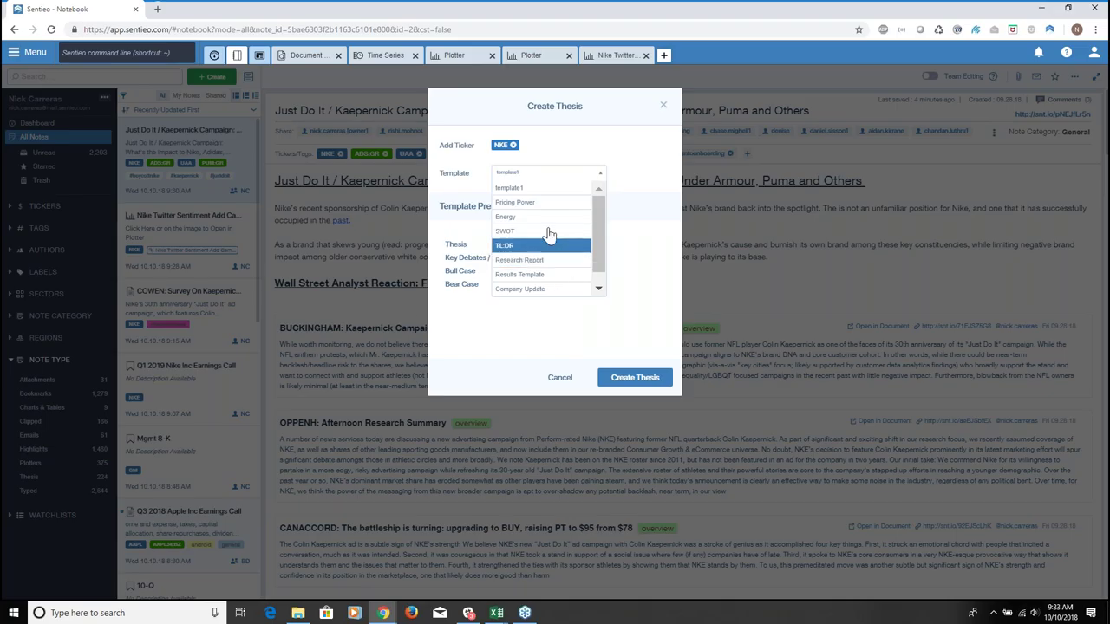
left_click(538, 194)
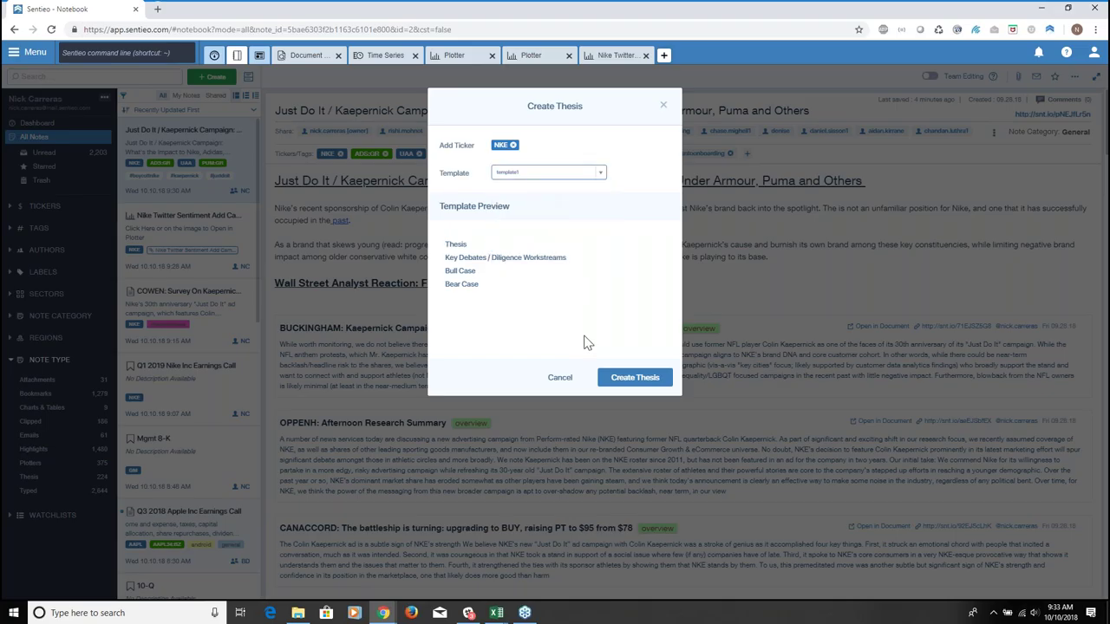
left_click(638, 379)
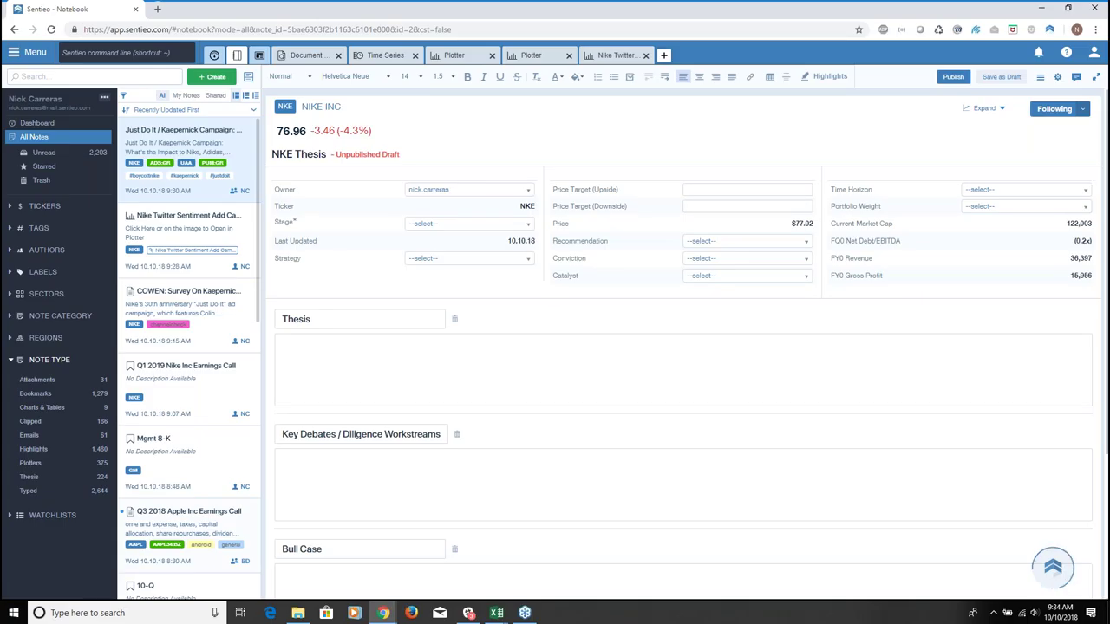
Set the NKE thesis stage to Pitch and its strategy to GARP
left_click(521, 227)
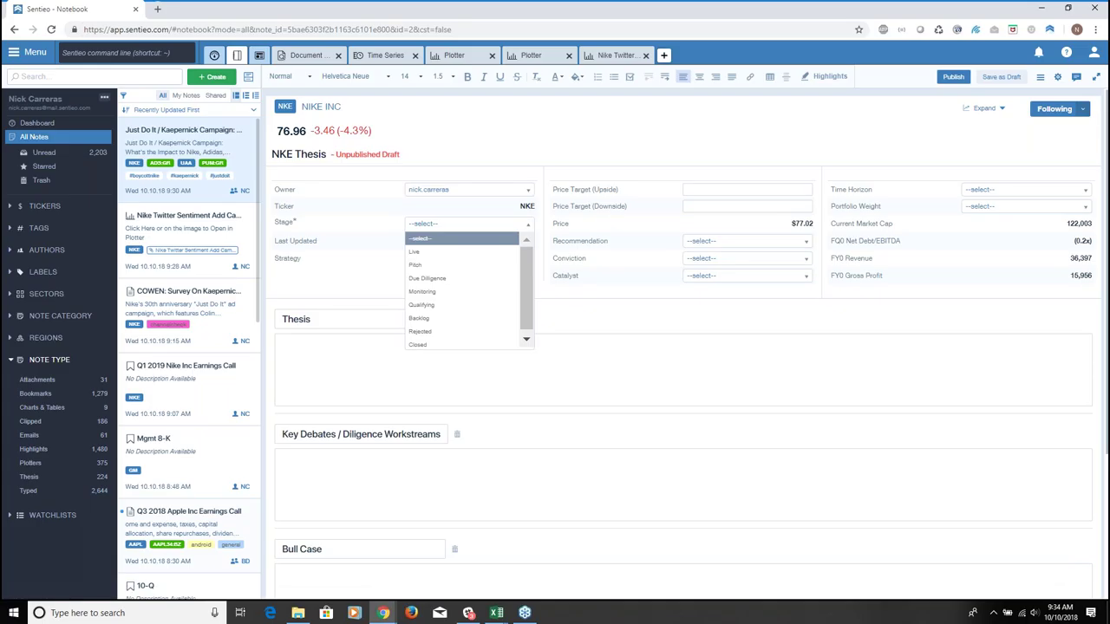
left_click(473, 271)
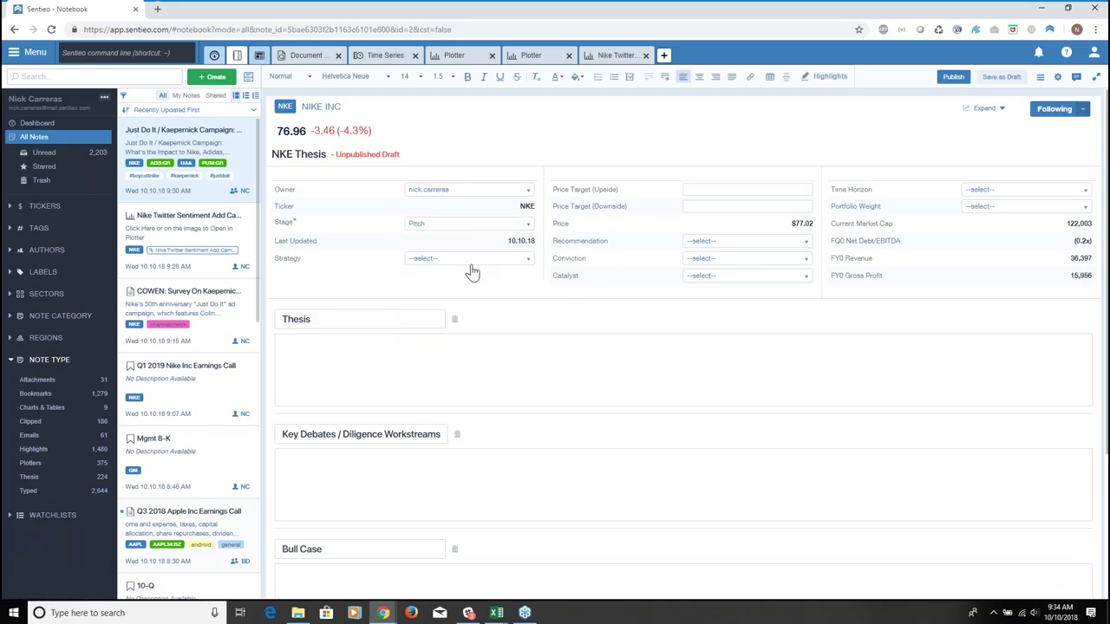
left_click(486, 263)
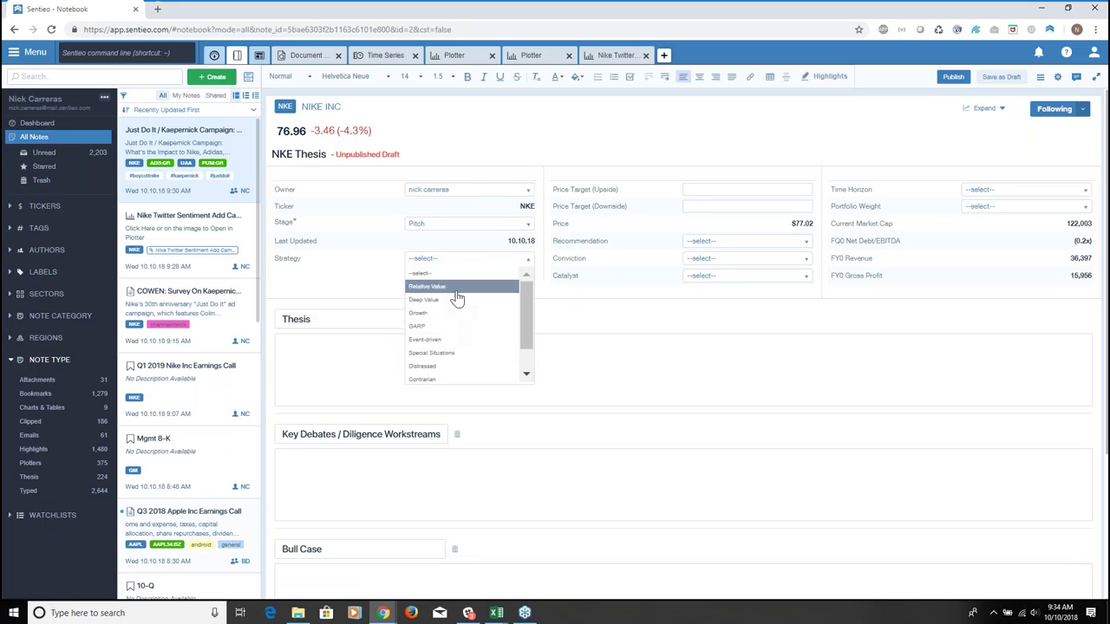
left_click(457, 327)
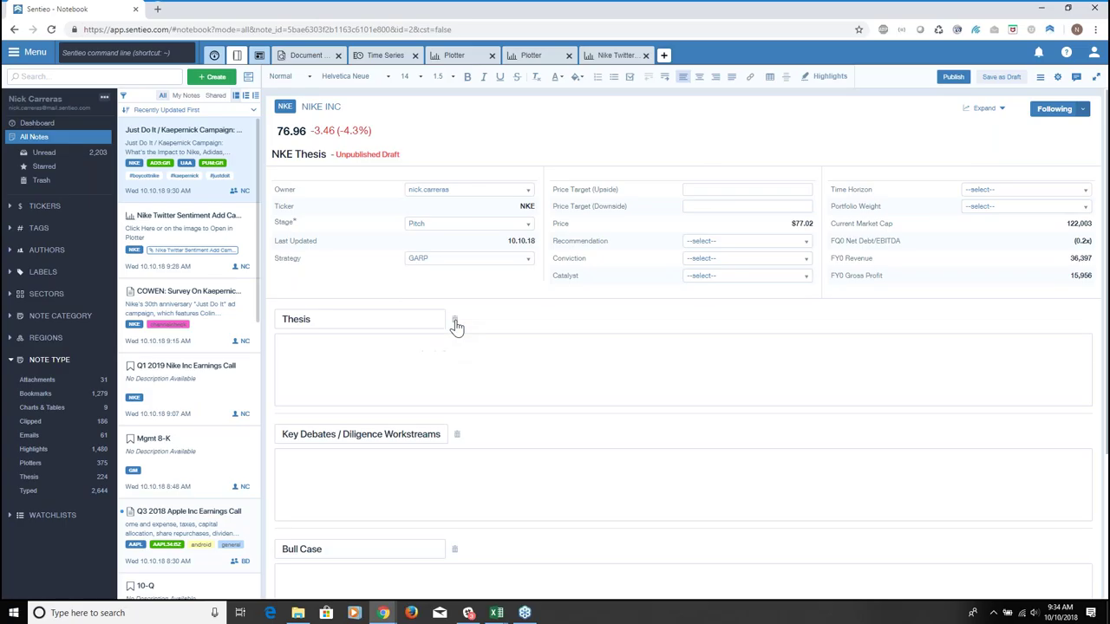
Set the price targets to 120 upside and 70 downside, with recommendation Buy, conviction High and catalyst None
left_click(707, 193)
left_click(748, 243)
left_click(736, 268)
left_click(736, 265)
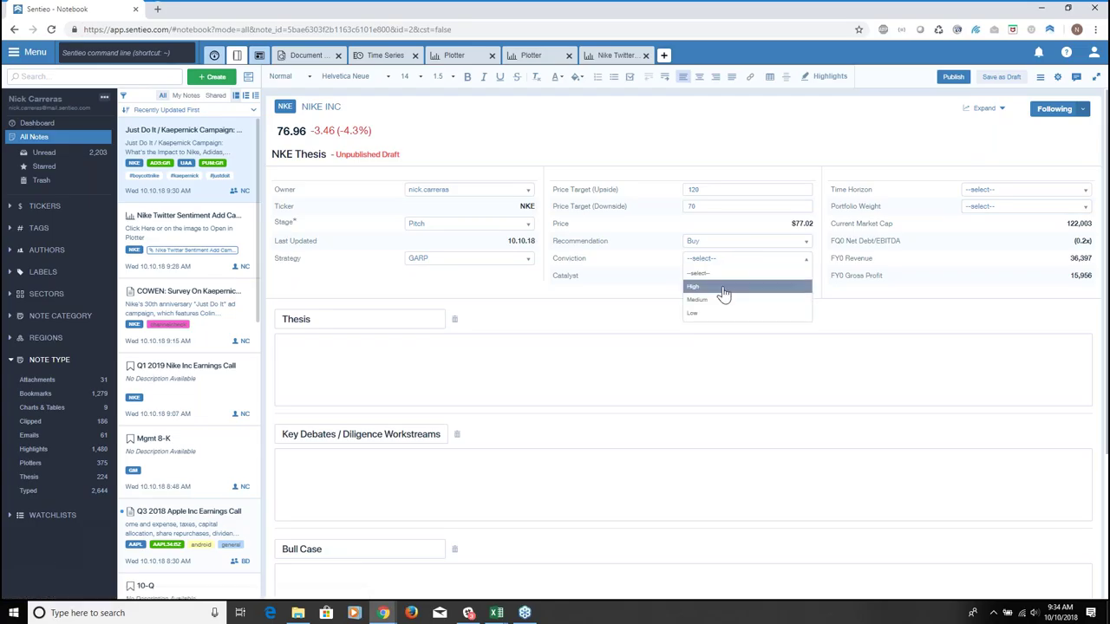
left_click(727, 286)
left_click(728, 279)
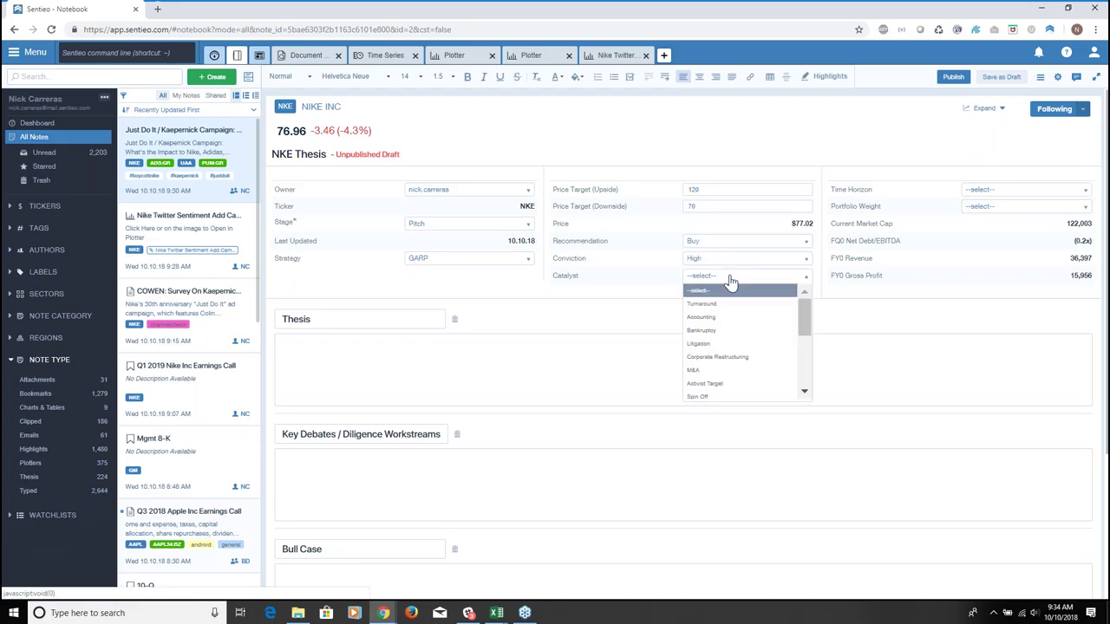
scroll(737, 381, "down", 3)
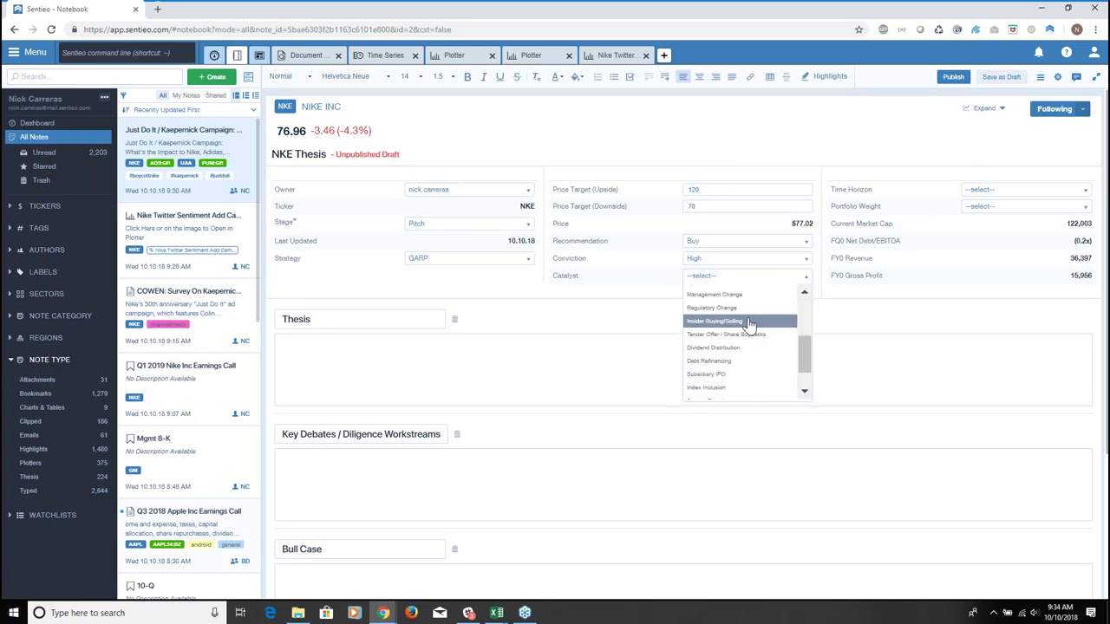
scroll(733, 381, "down", 1)
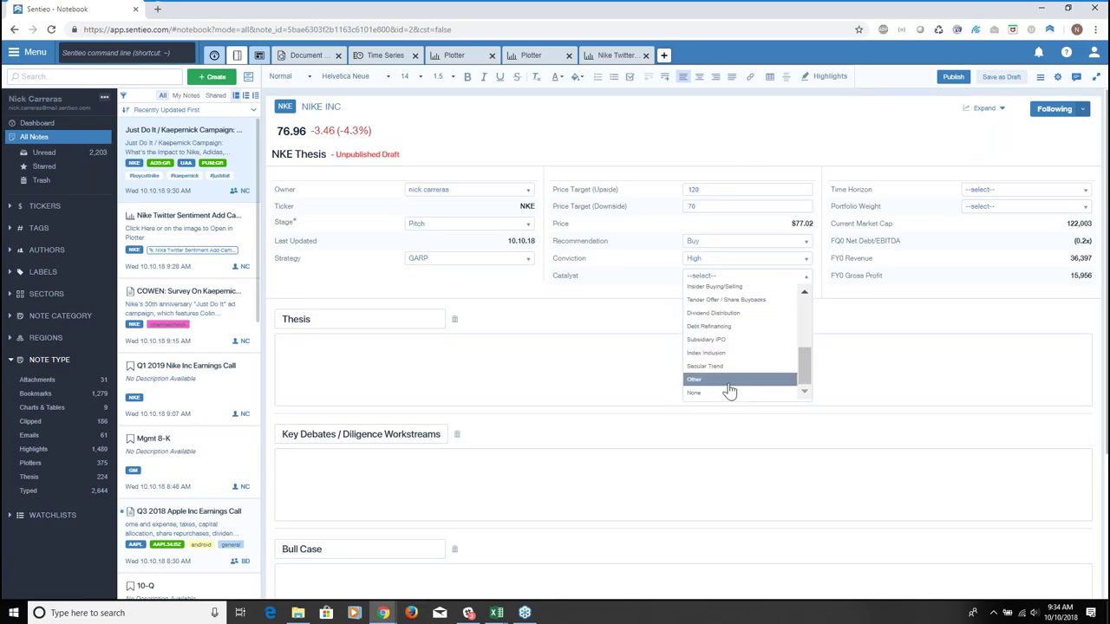
left_click(729, 392)
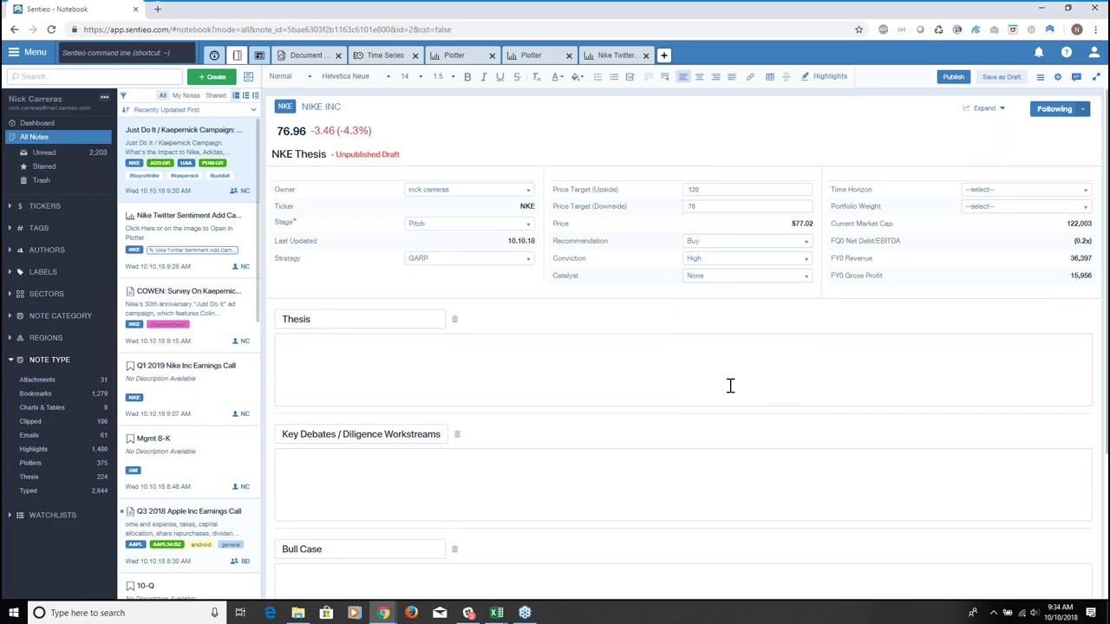
Set the thesis time horizon to 6 To 12 Months and the portfolio weight to .1 - .5
left_click(997, 191)
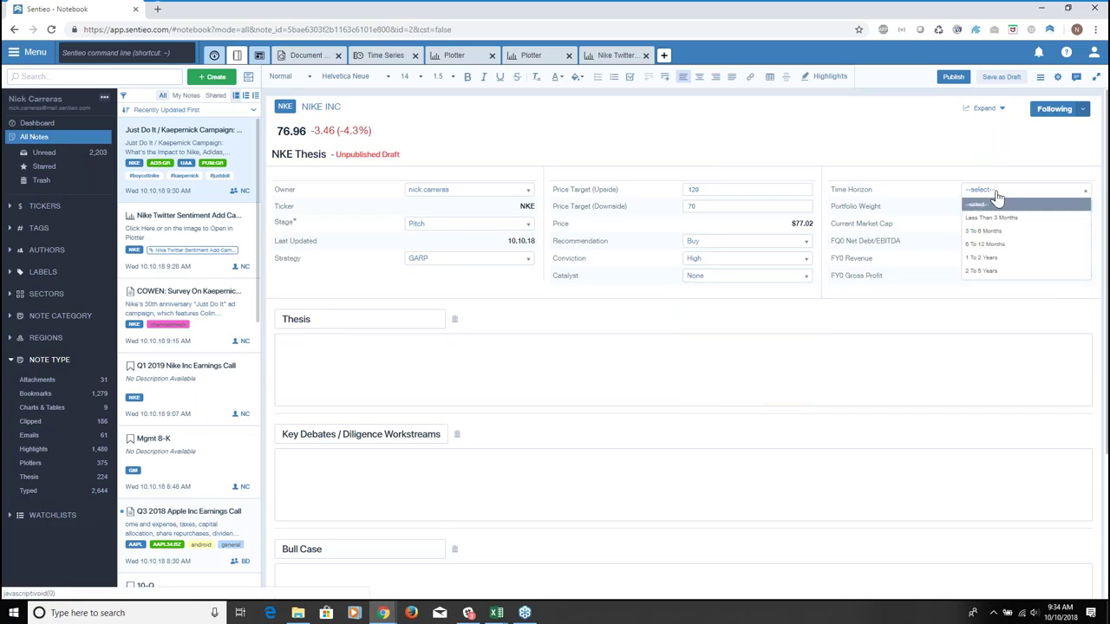
left_click(993, 245)
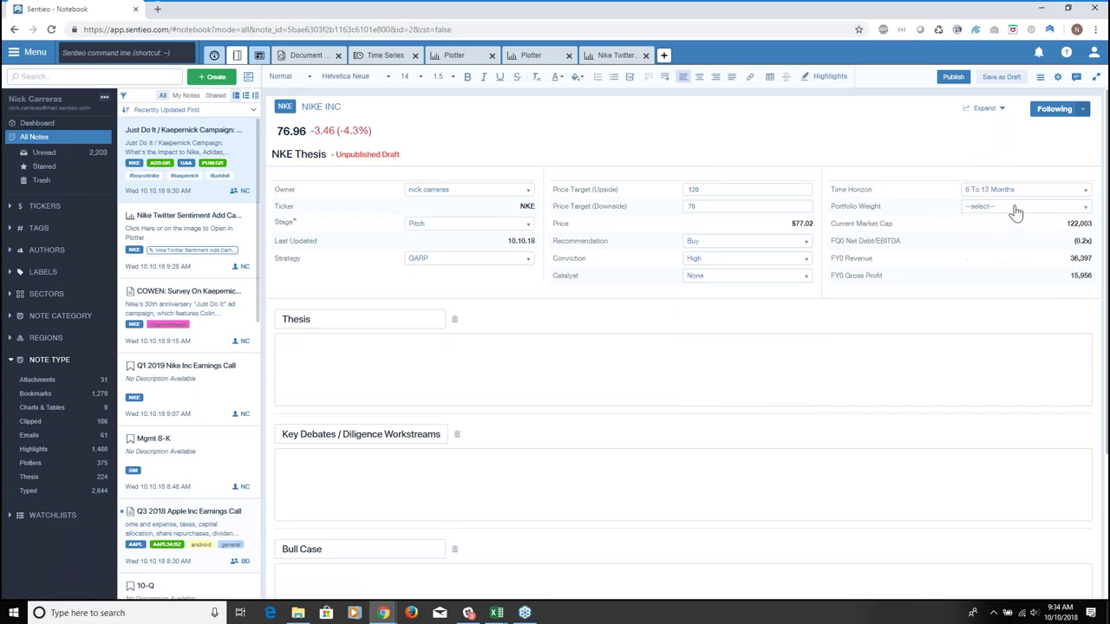
left_click(1013, 209)
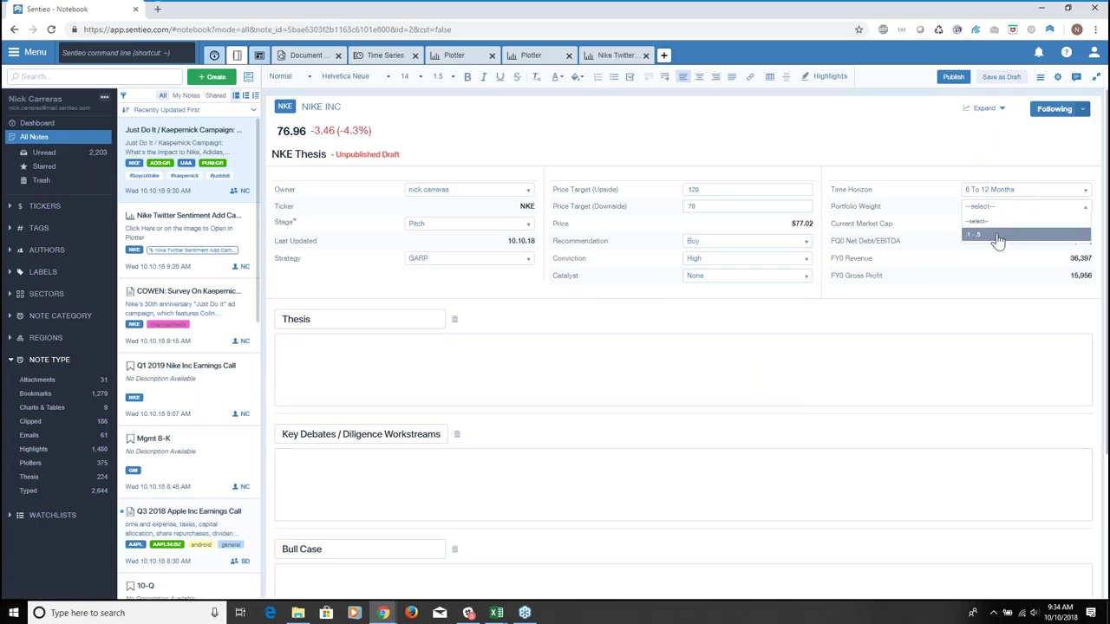
left_click(996, 236)
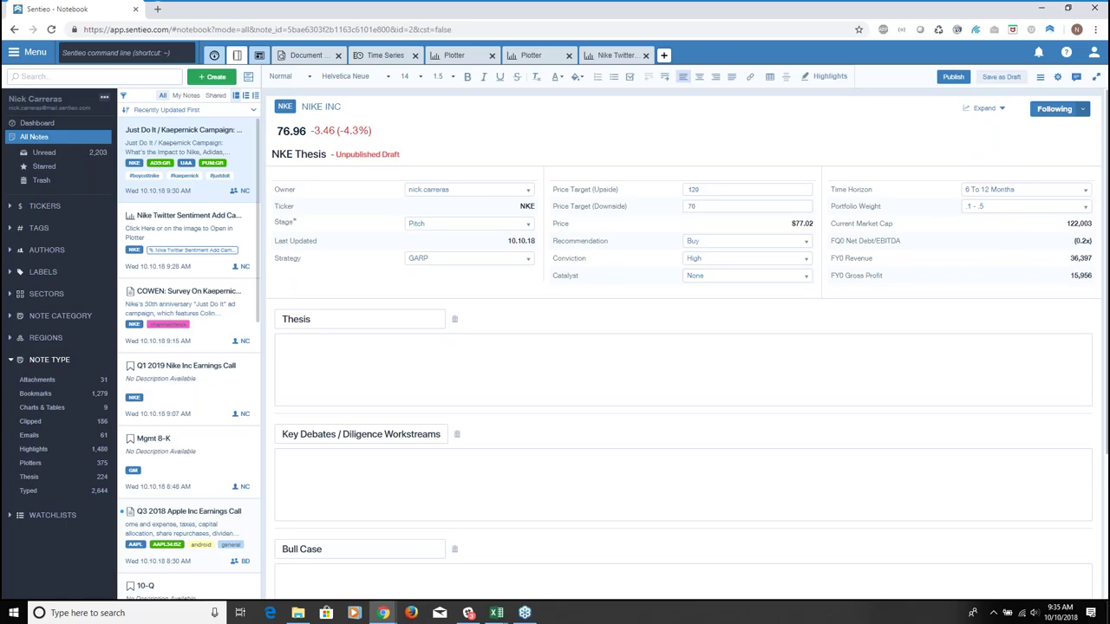
Write in the Thesis section: "Given the release of the Kaepernick and Just Do It add campaign, nike presents an interesting investment opportunity."
type("Given the release of the Kaepernick and Just")
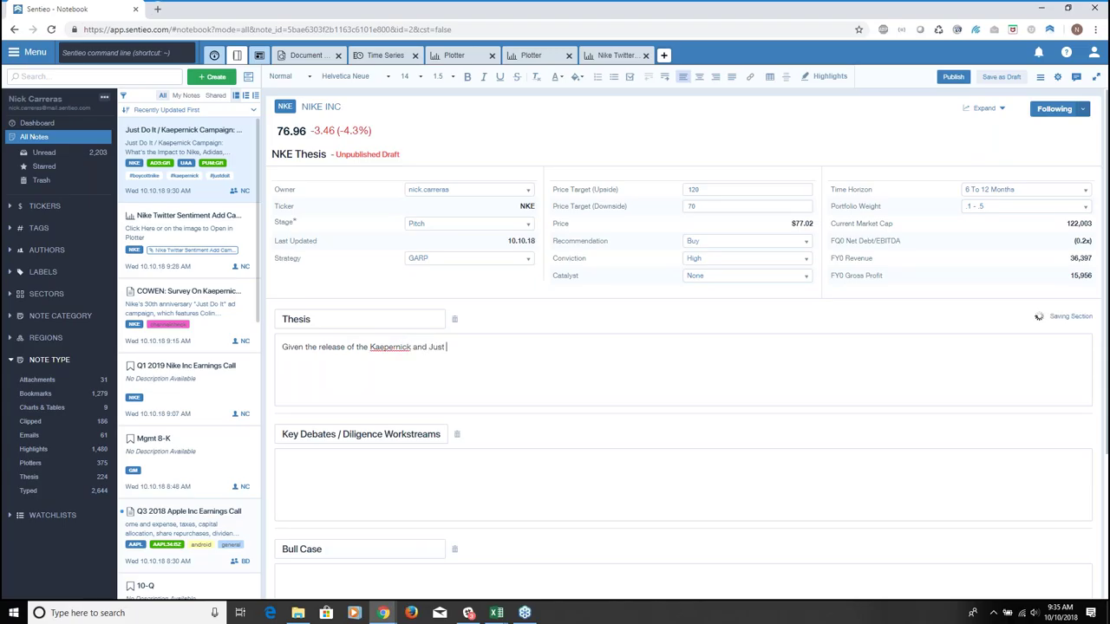
type(" Do It add campaign, nike presents ")
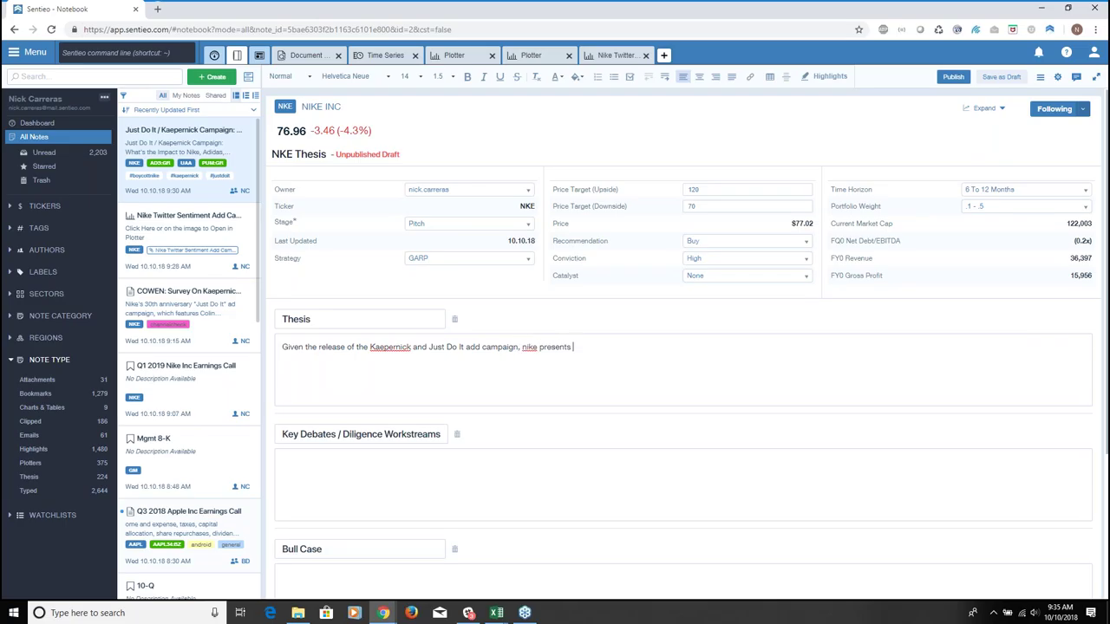
type("an interesting investment opportun")
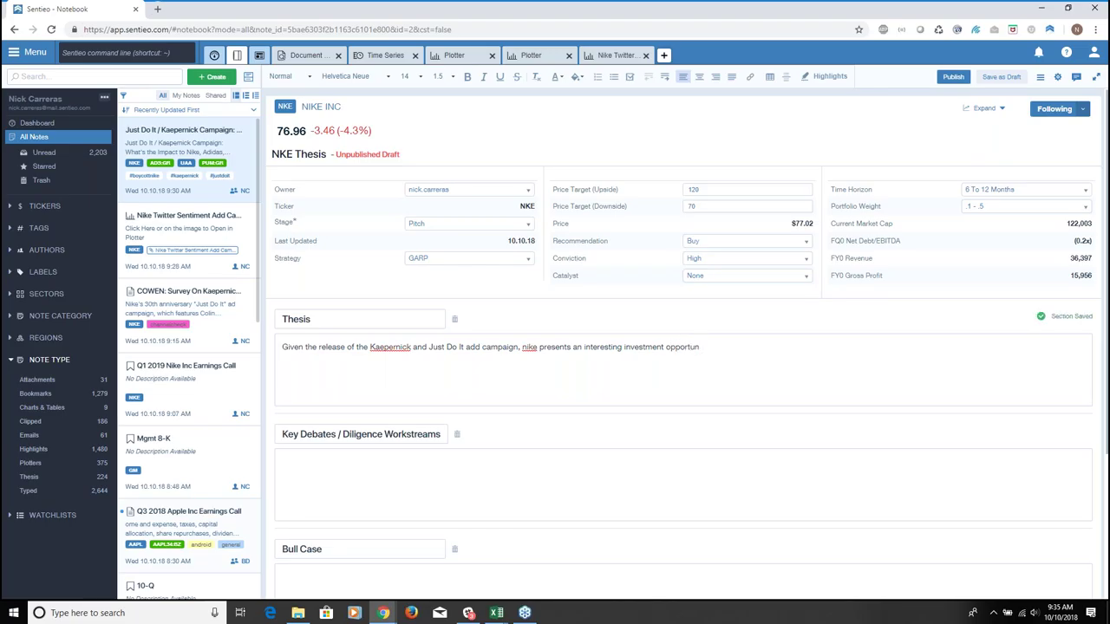
key("Return")
scroll(485, 403, "down", 2)
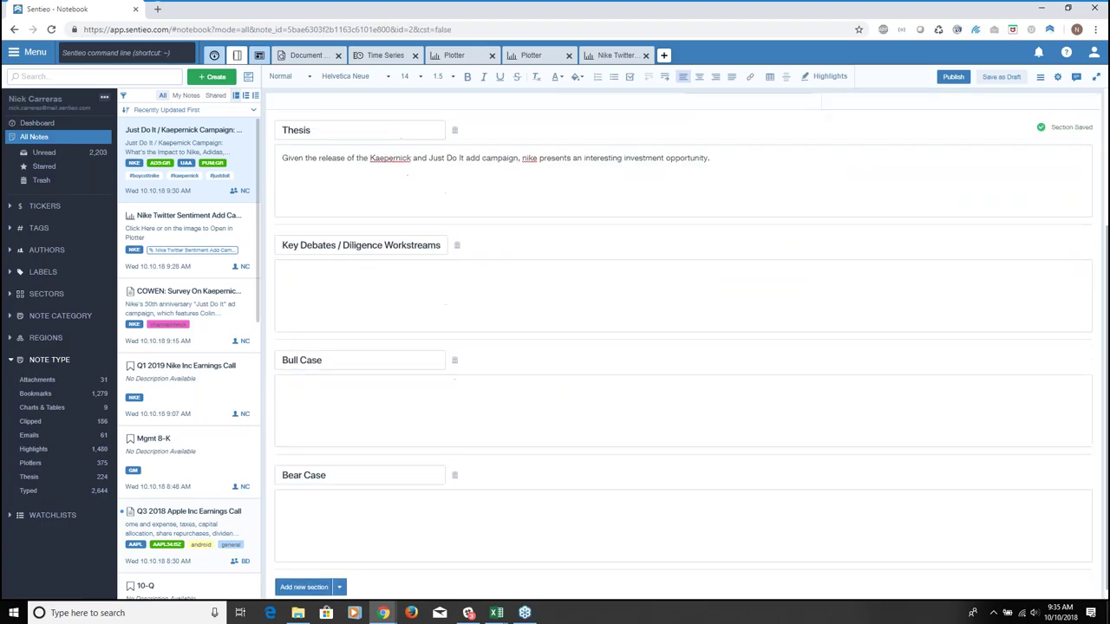
scroll(446, 544, "up", 2)
scroll(438, 544, "down", 2)
scroll(441, 525, "up", 2)
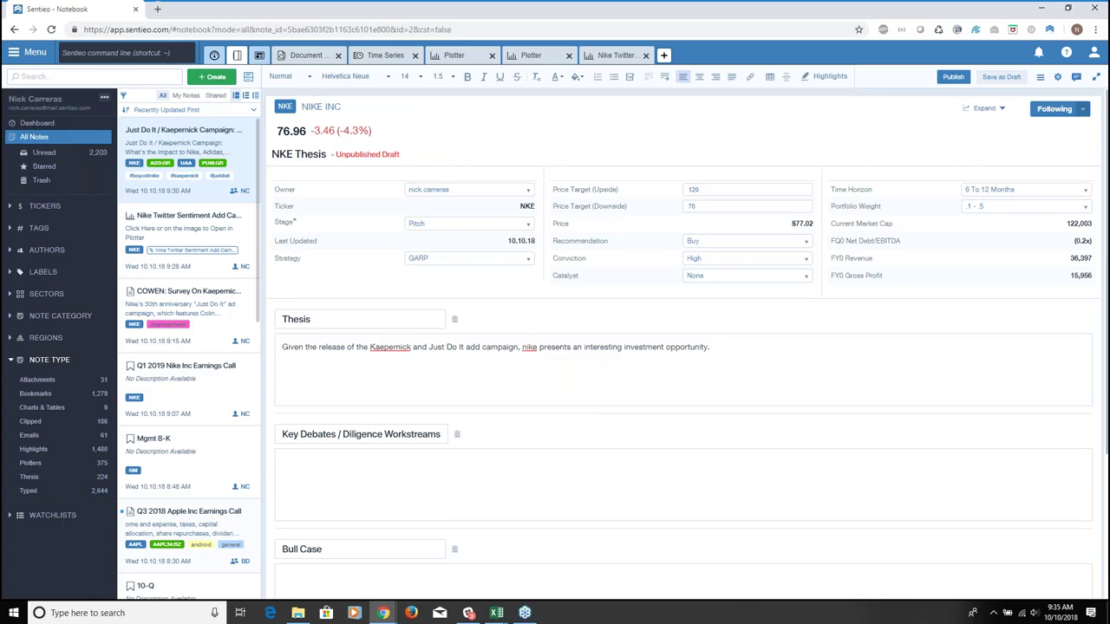
Publish the NKE thesis with the comment "New thesis based on add campaign", without notifying the team by email
left_click(954, 78)
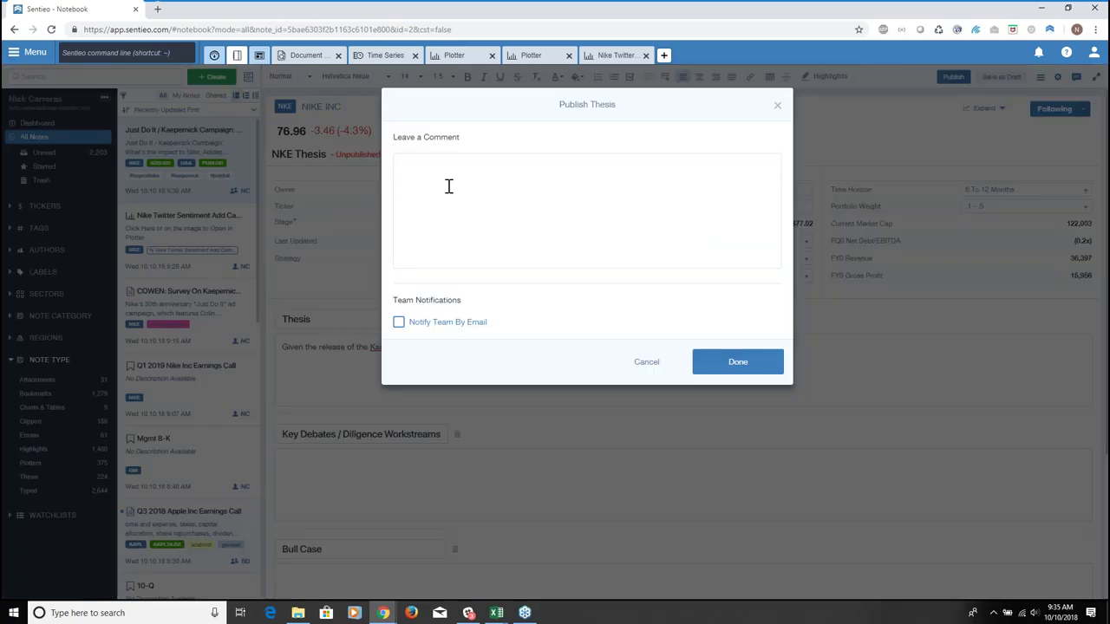
type("New thesis based on add campaign")
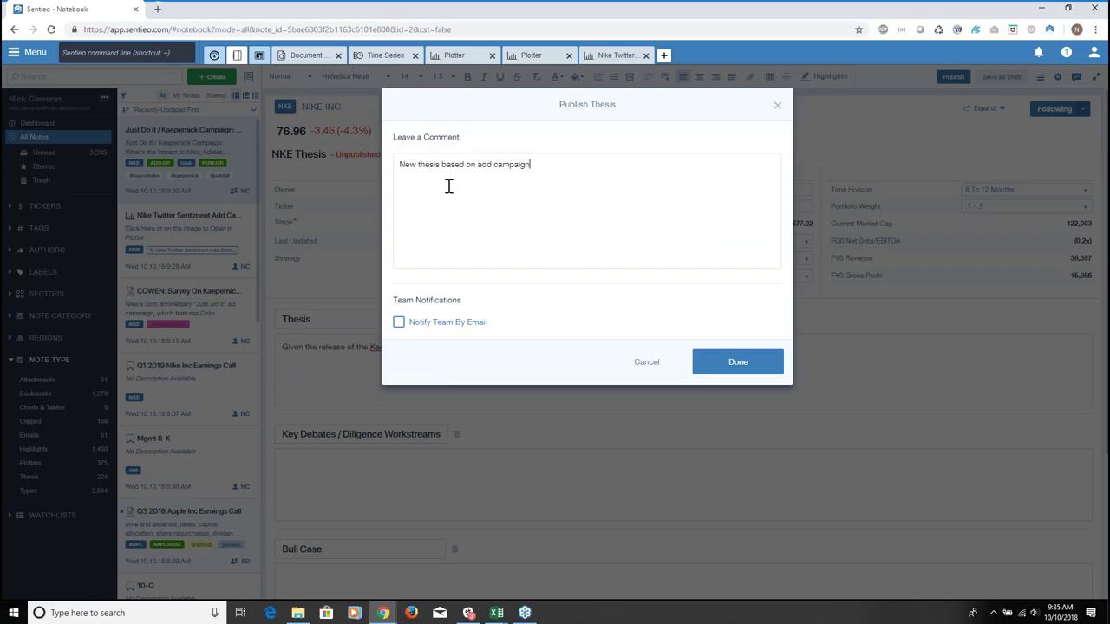
left_click(722, 364)
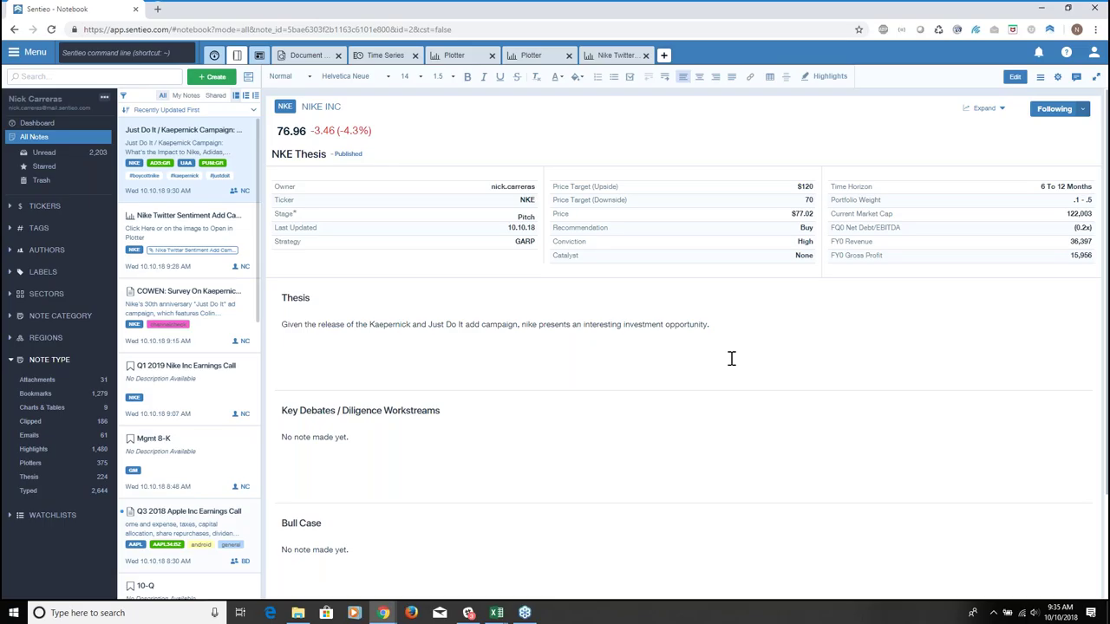
Open the Notebook dashboard and show the theses of the My Tickers watchlist
left_click(47, 126)
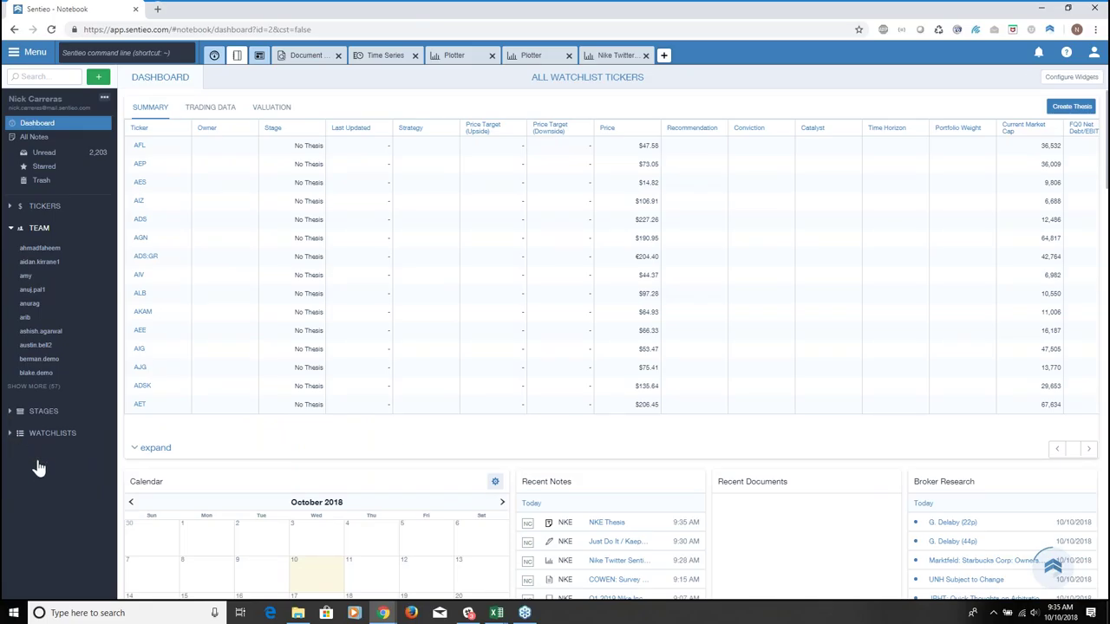
left_click(43, 432)
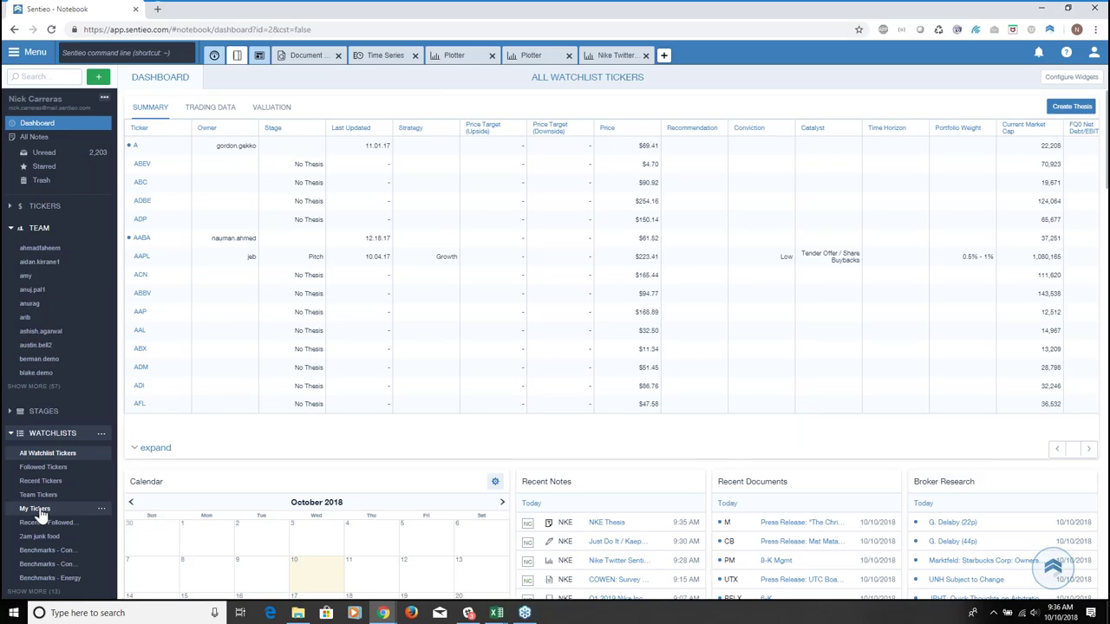
left_click(36, 508)
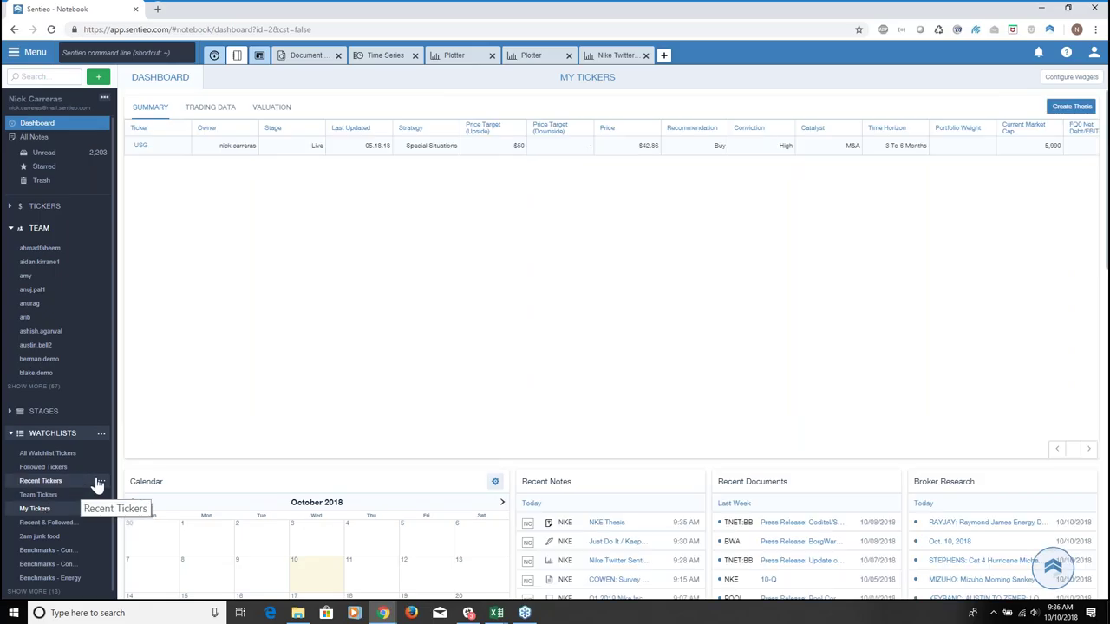
left_click(36, 509)
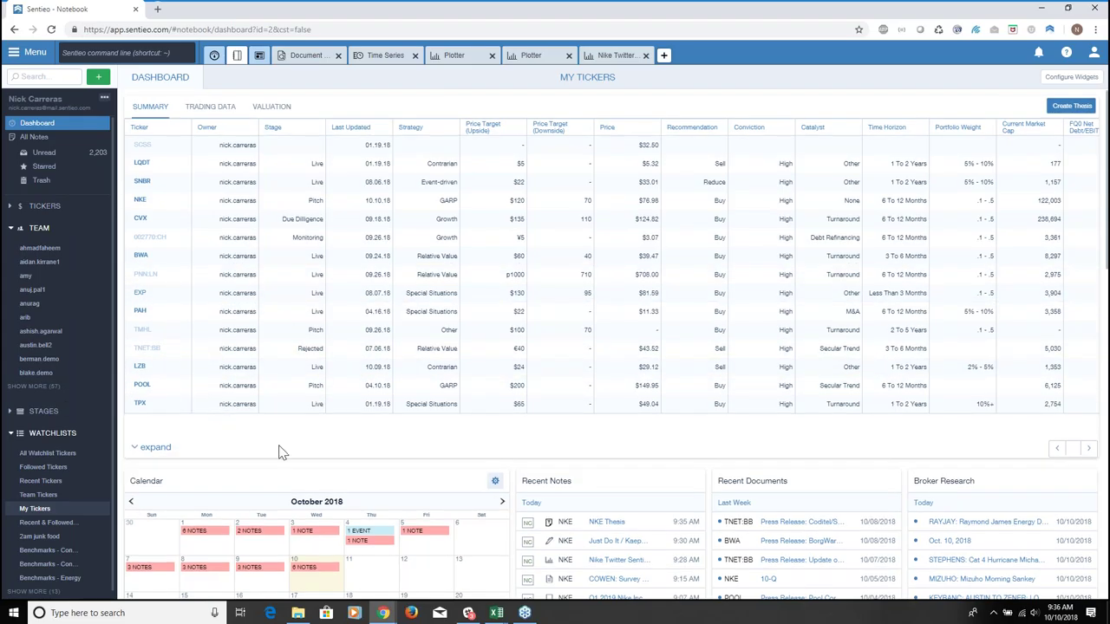
Check the calendar entries for October 2 and October 4, and look through the dashboard's transcripts, activity, highlights and files widgets
scroll(273, 424, "down", 2)
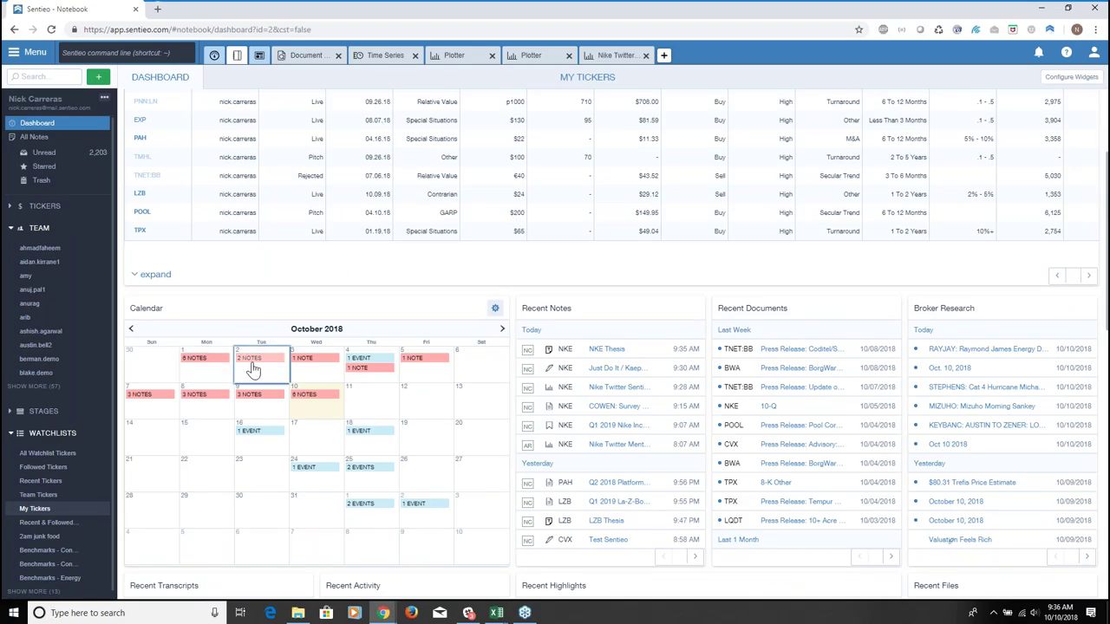
left_click(249, 364)
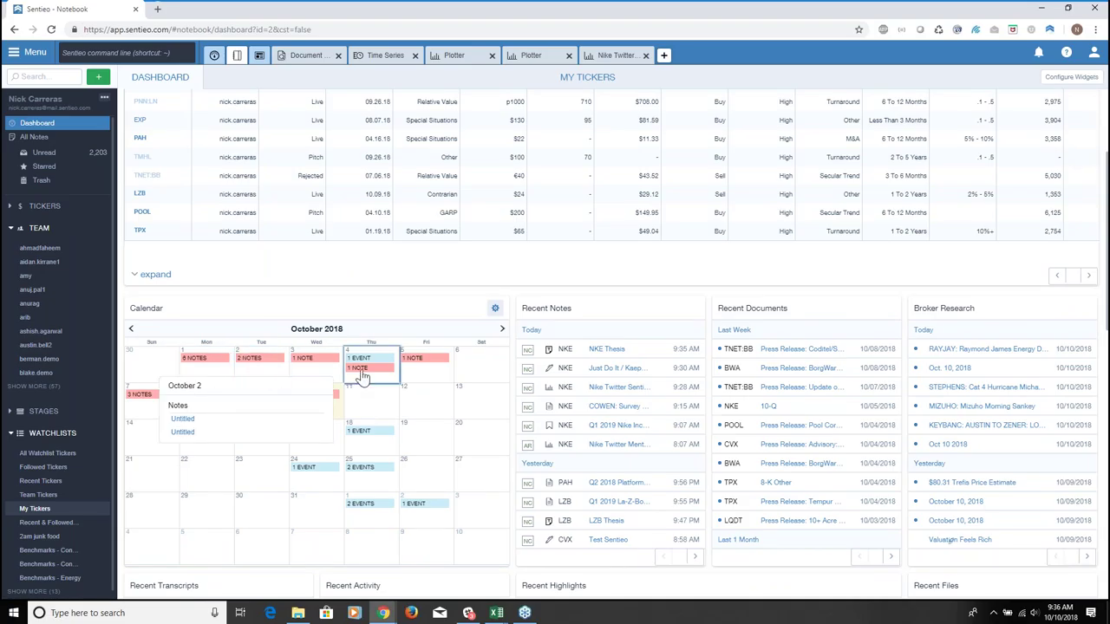
left_click(369, 366)
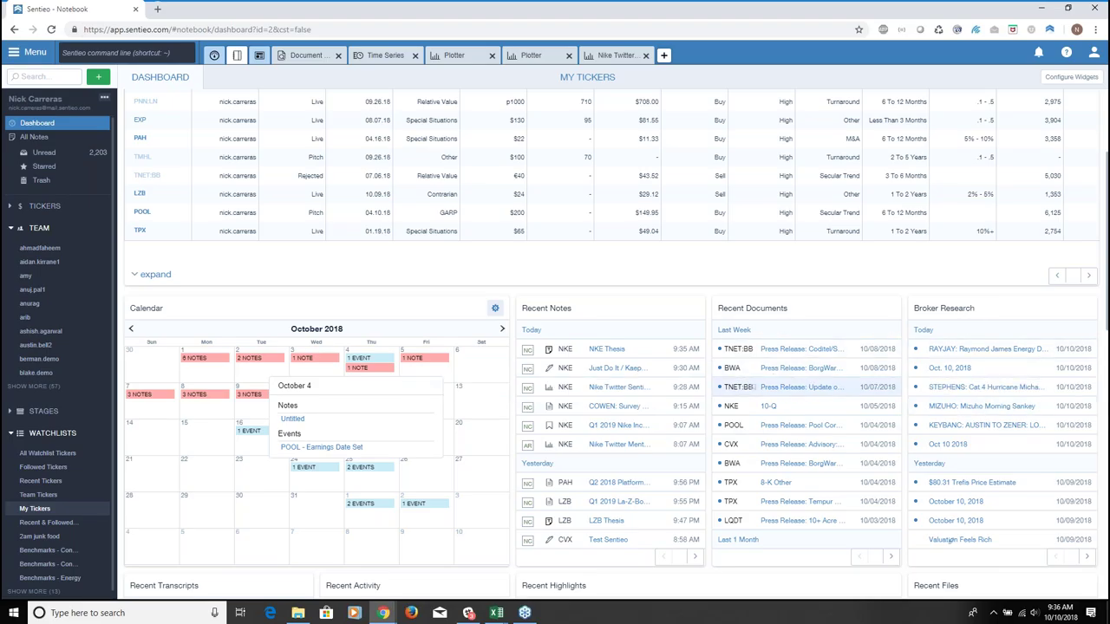
scroll(737, 386, "down", 3)
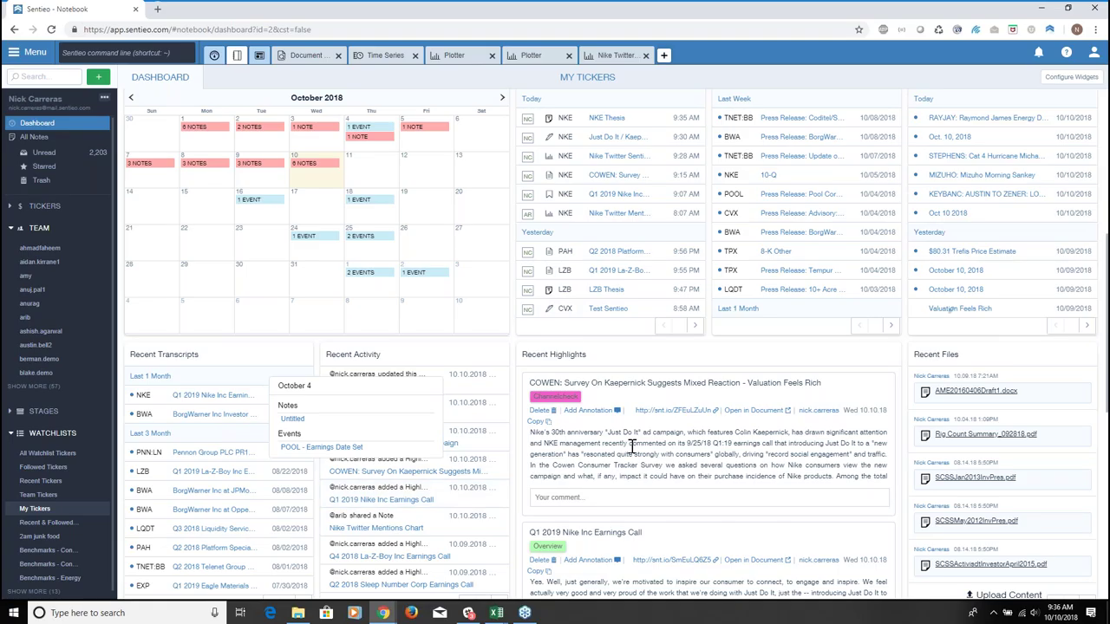
Open the LZB ticker dashboard from the theses table and look through its widgets, highlights and published thesis
scroll(631, 445, "down", 1)
scroll(366, 365, "up", 4)
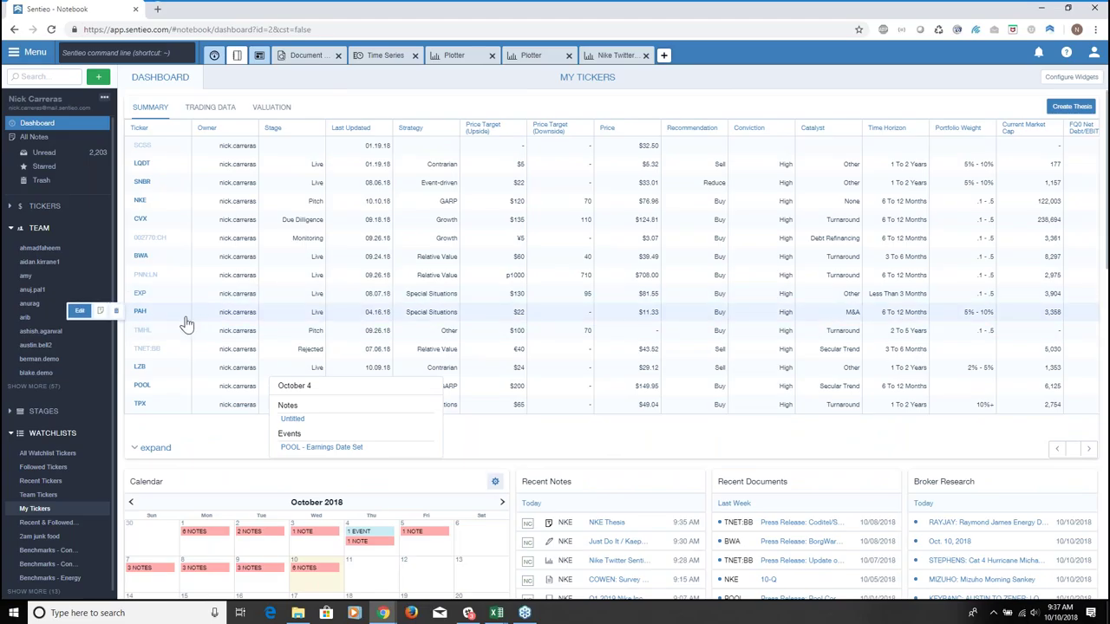
left_click(144, 370)
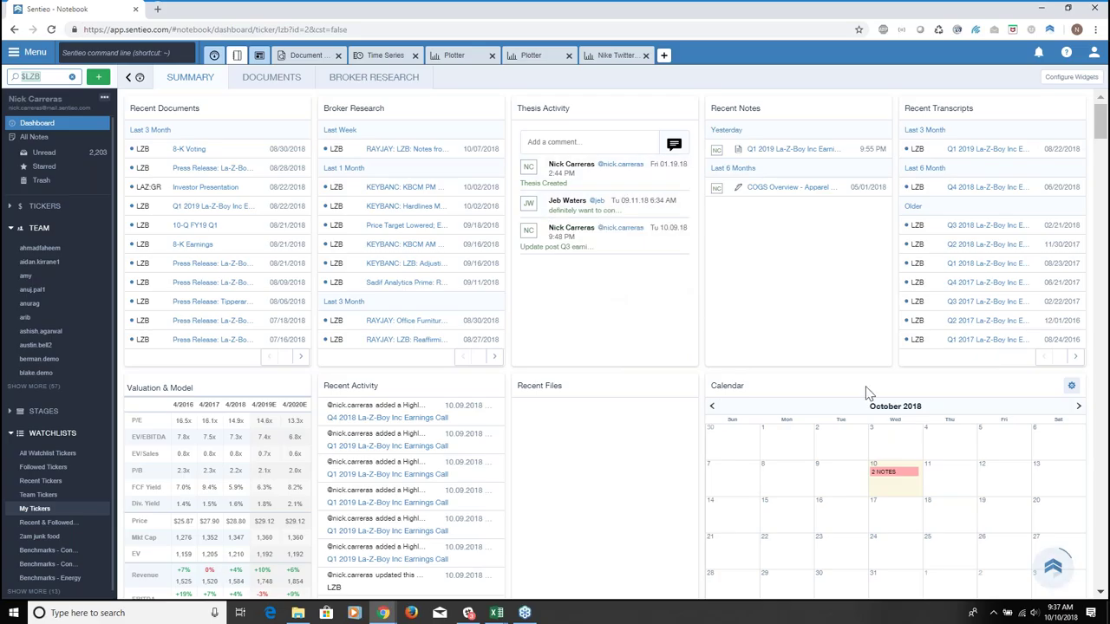
scroll(605, 347, "down", 5)
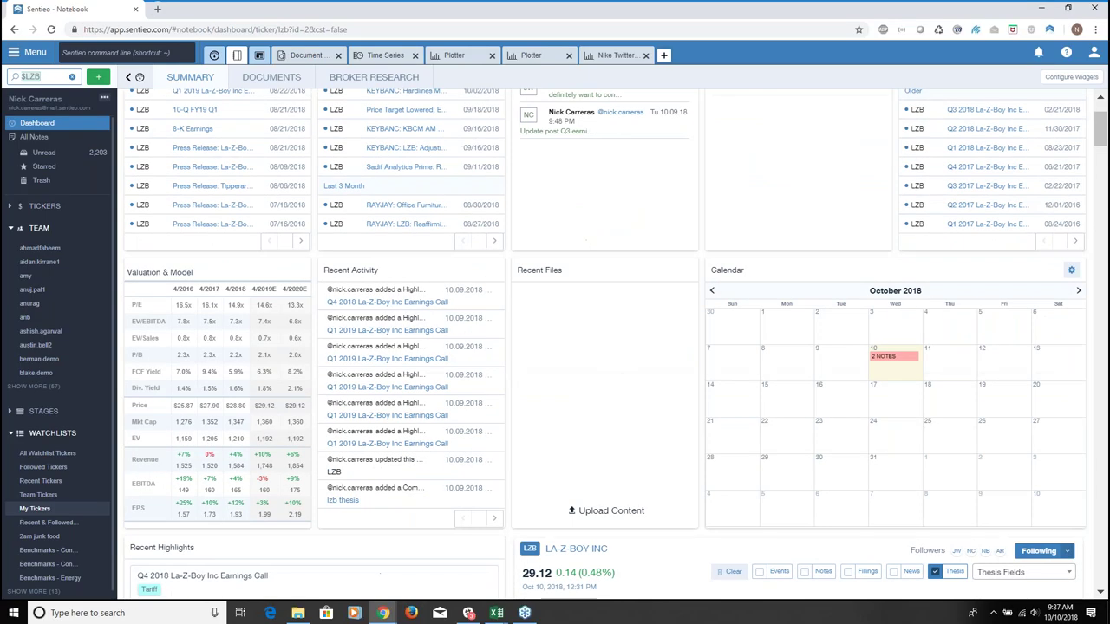
scroll(605, 347, "down", 2)
scroll(605, 347, "down", 9)
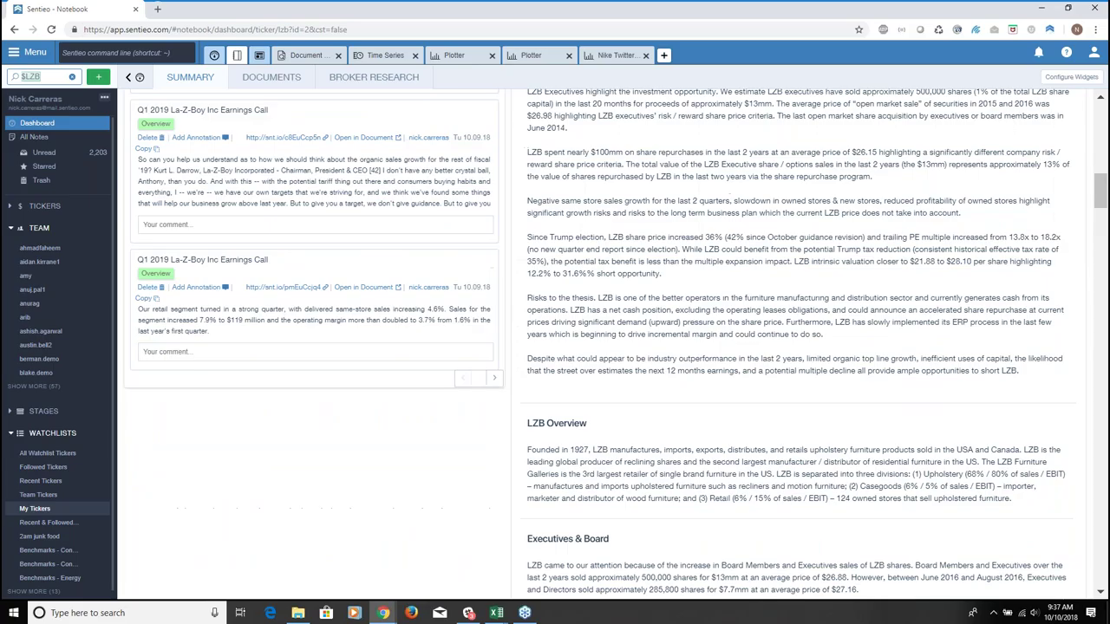
scroll(794, 400, "down", 10)
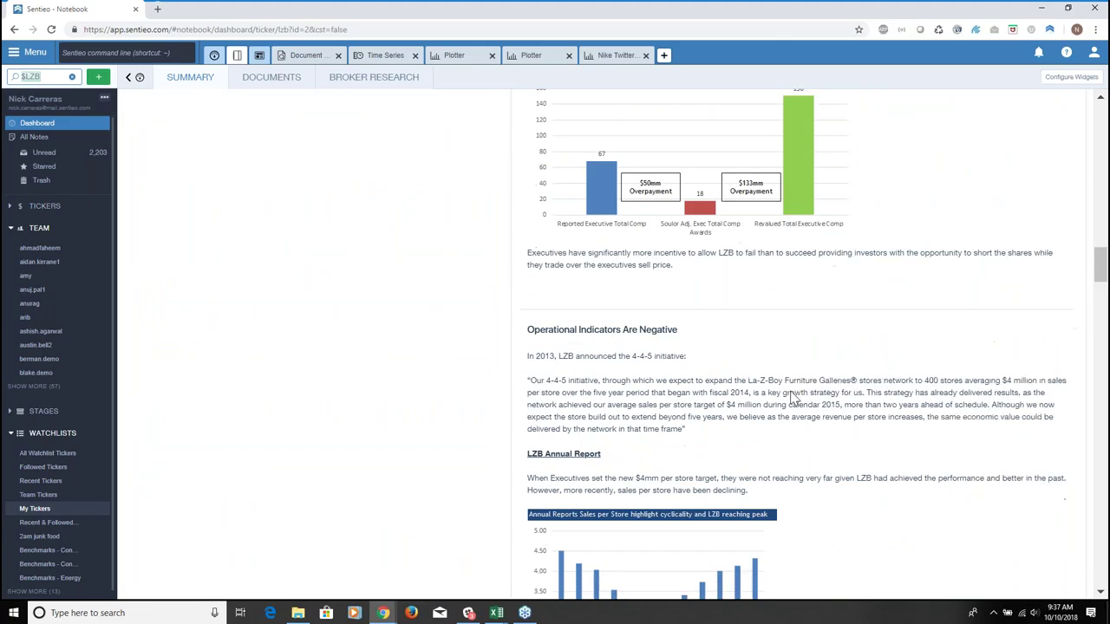
scroll(793, 400, "up", 10)
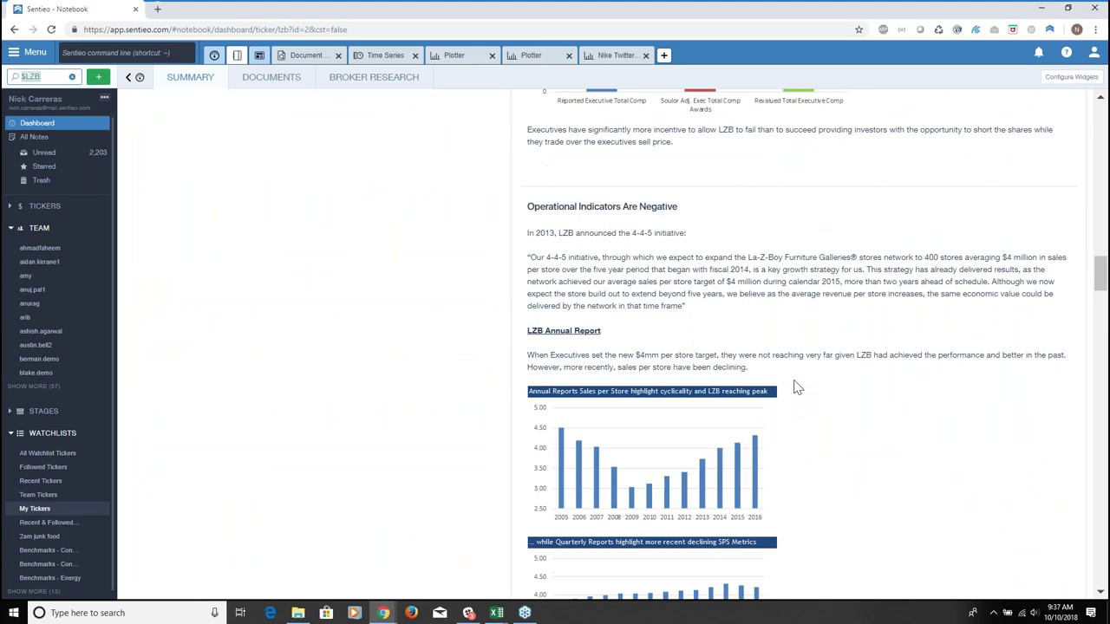
scroll(798, 387, "up", 9)
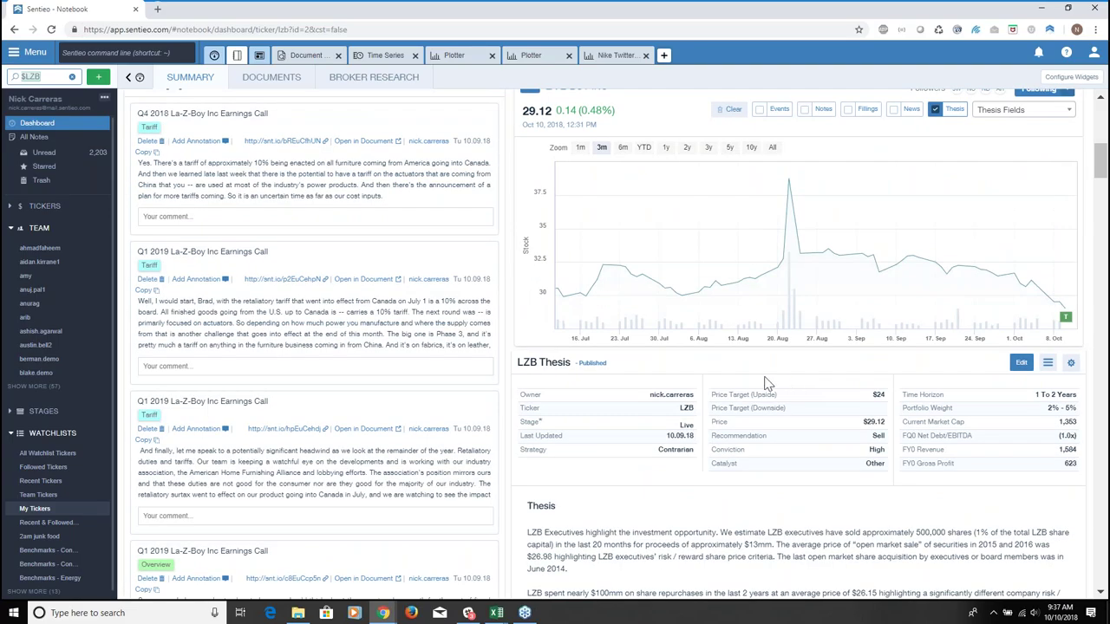
Clear the LZB filter, search all notes for the $NKE ticker and open the Just Do It / Kaepernick Campaign note
left_click(73, 77)
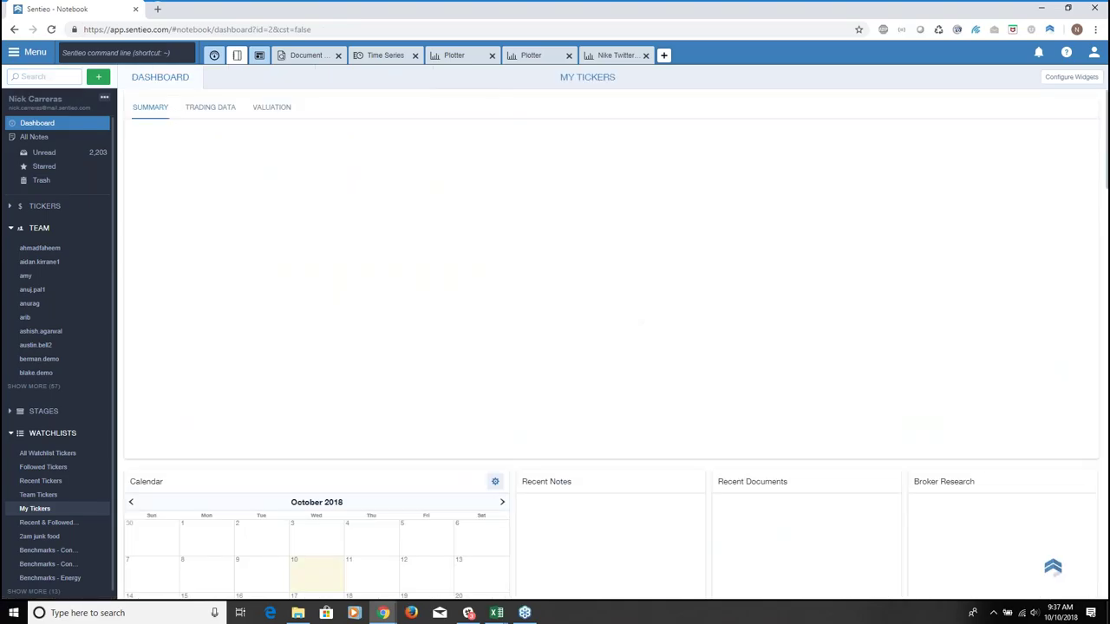
left_click(32, 139)
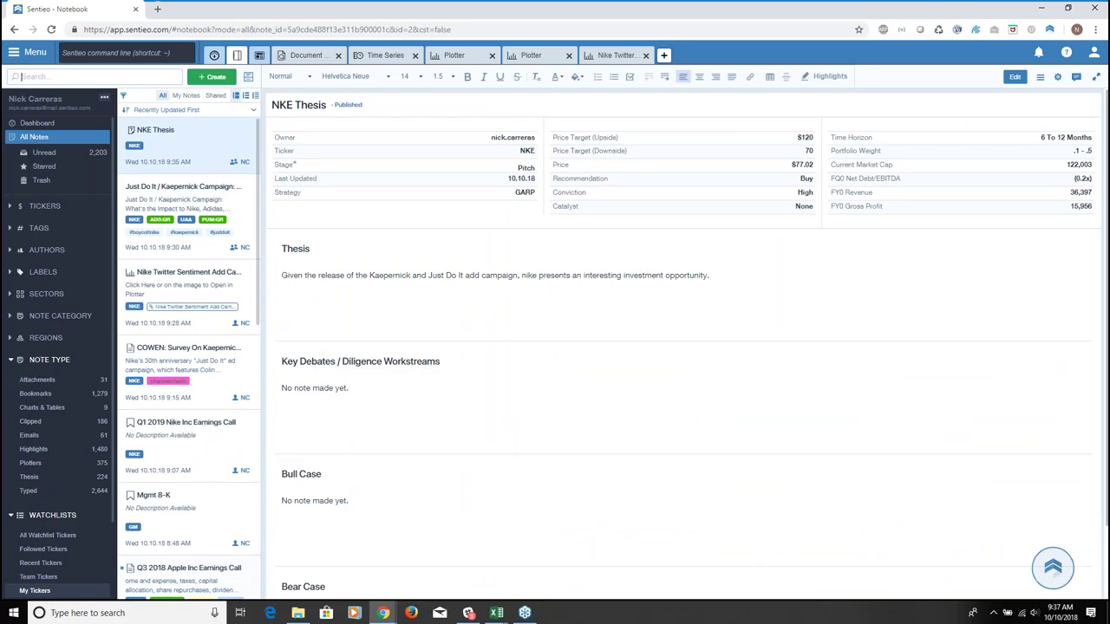
left_click(23, 76)
type("S")
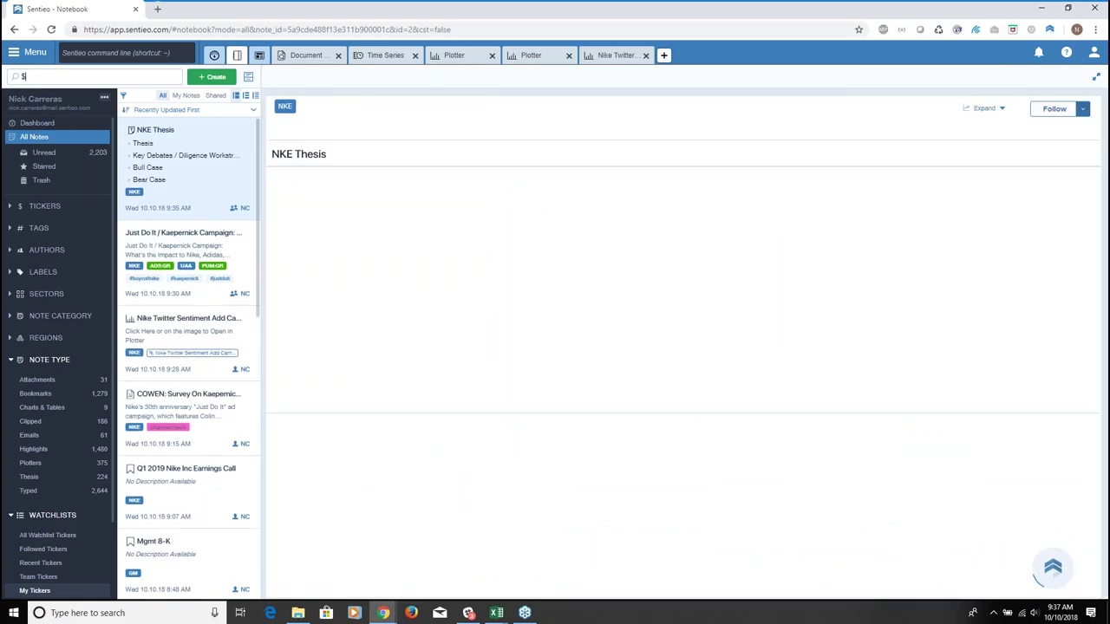
type("nke")
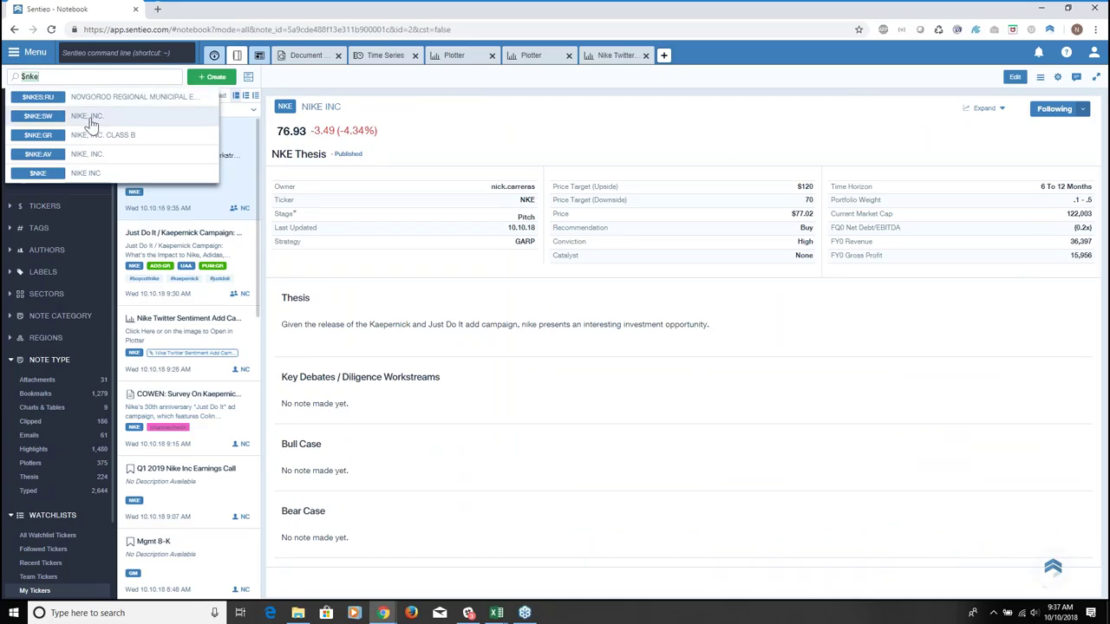
left_click(92, 124)
key("BackSpace")
key("BackSpace")
key("BackSpace")
key("BackSpace")
key("BackSpace")
type("ke")
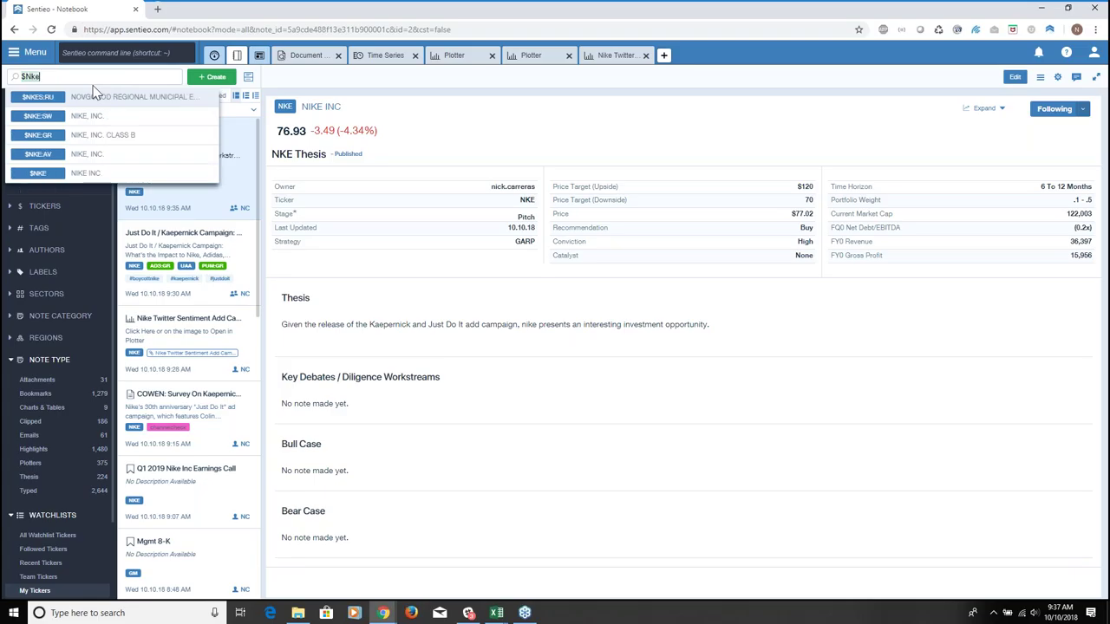
left_click(93, 174)
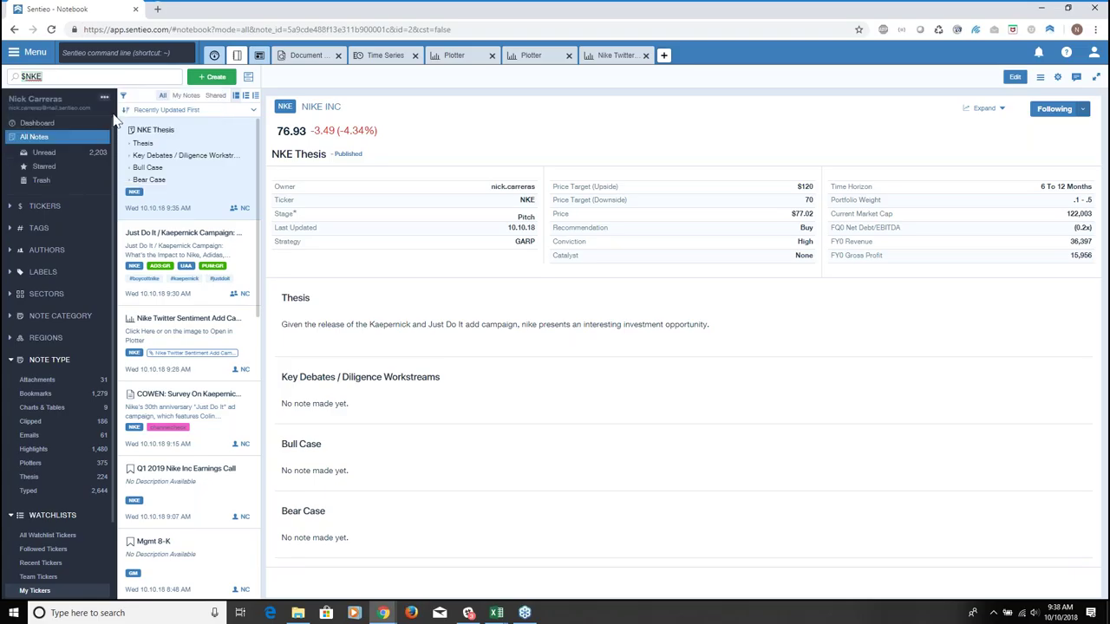
key("Return")
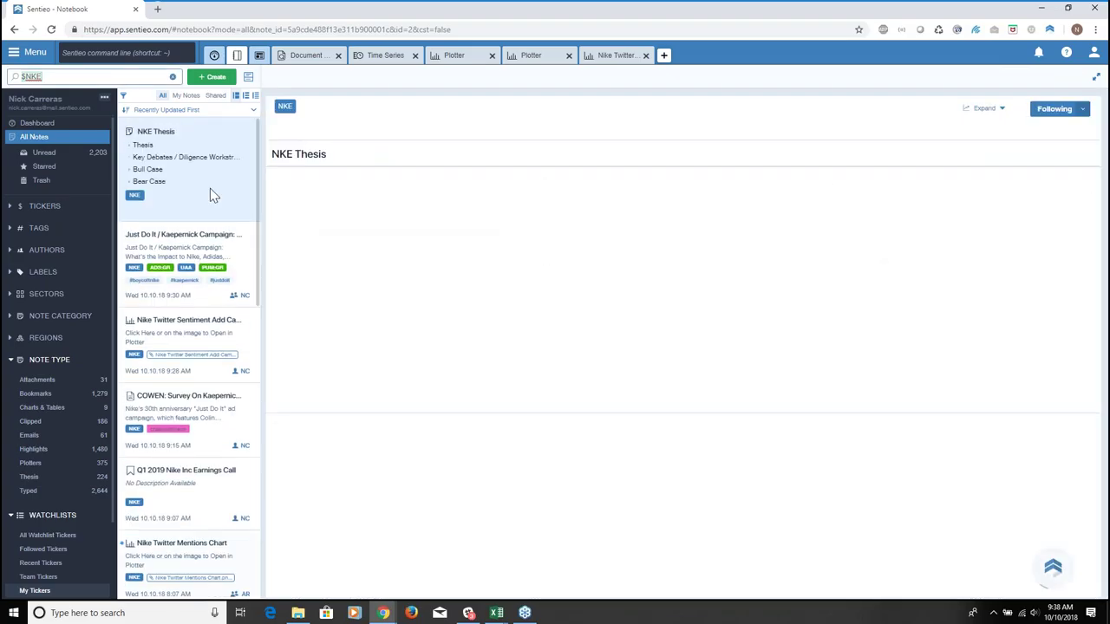
left_click(195, 249)
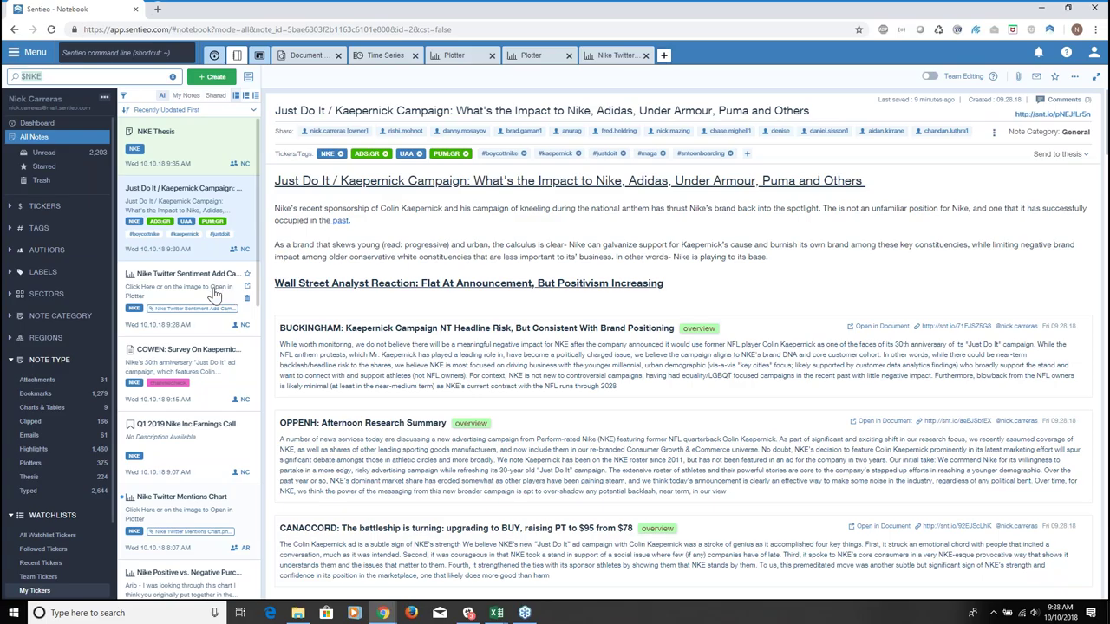
Restrict the notes to the Typed note type and add the $NKE ticker to the search
left_click(39, 492)
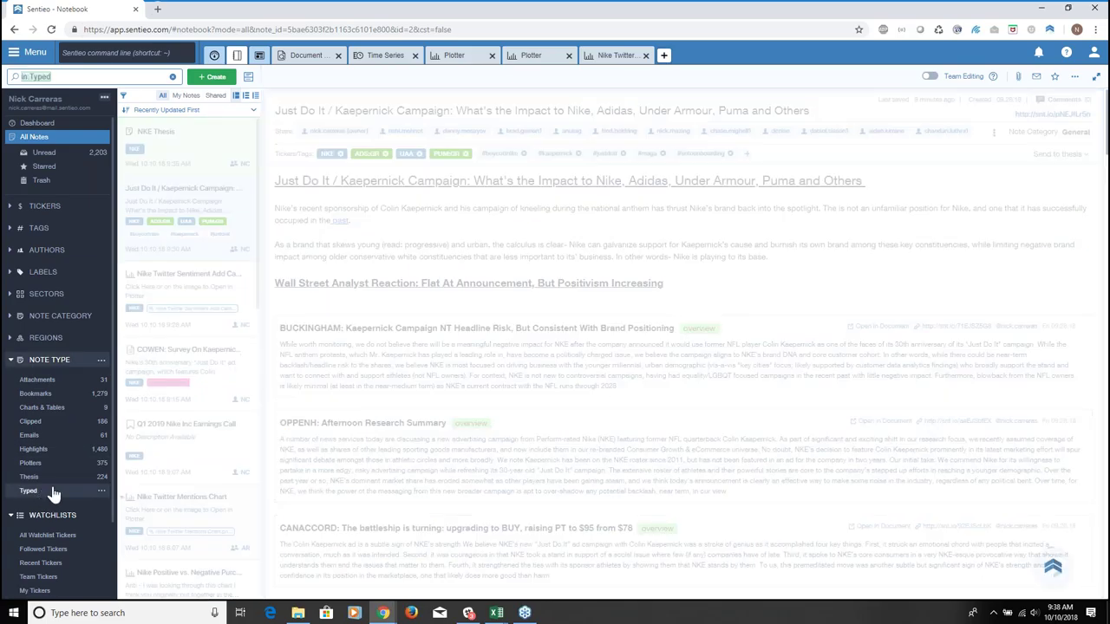
left_click(208, 148)
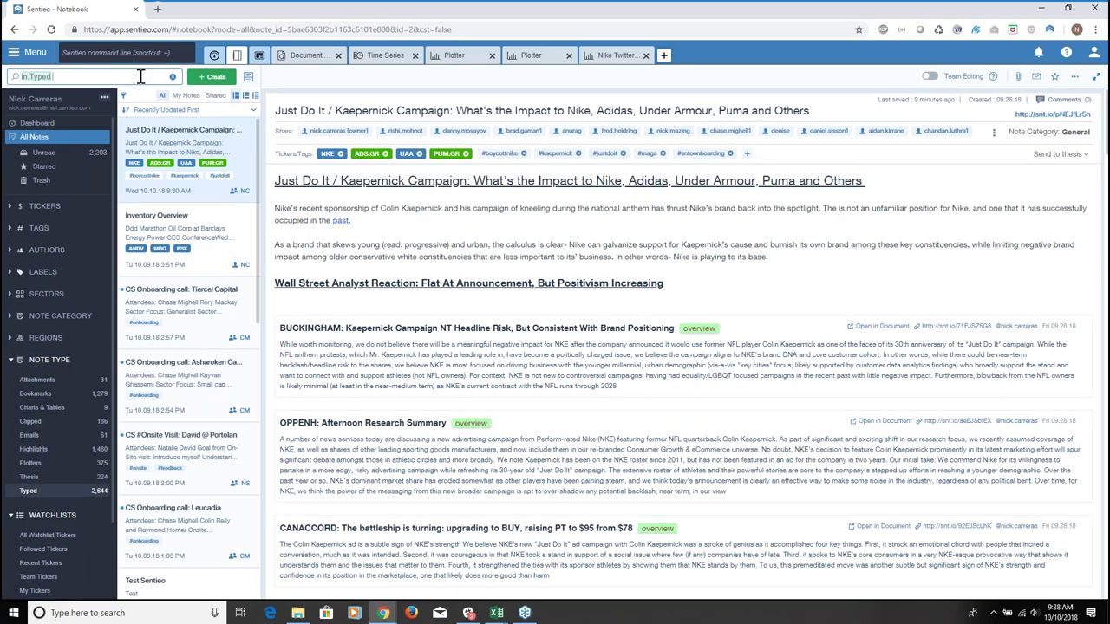
type("$nke")
key("Down")
key("Down")
key("Down")
key("Down")
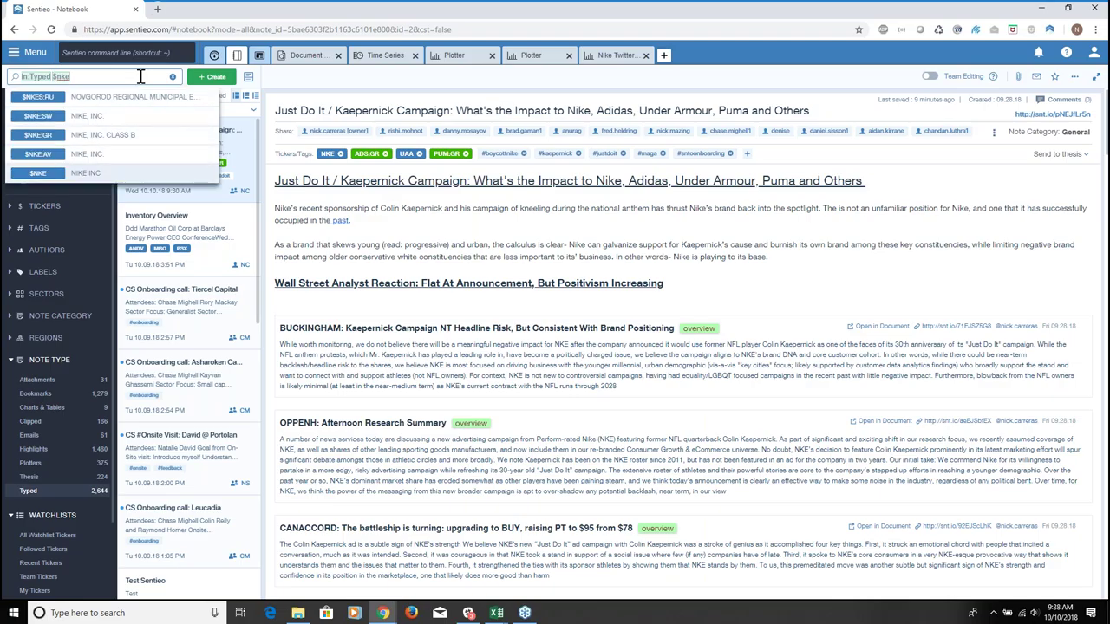
key("Return")
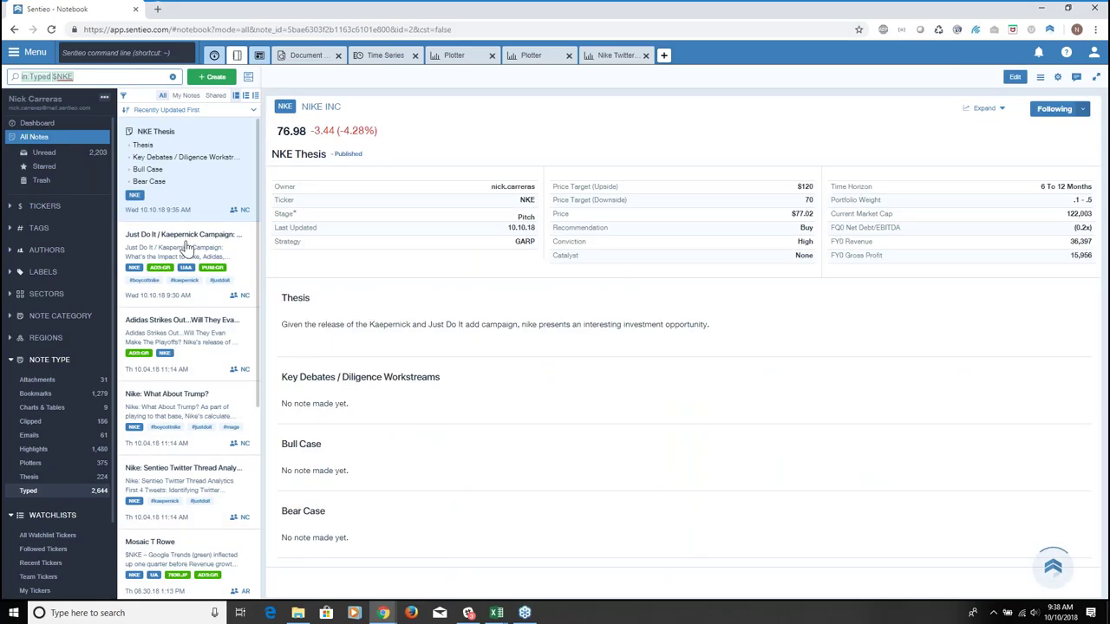
Send the Just Do It / Kaepernick Campaign note to the Bull Case section of the NKE thesis
left_click(185, 247)
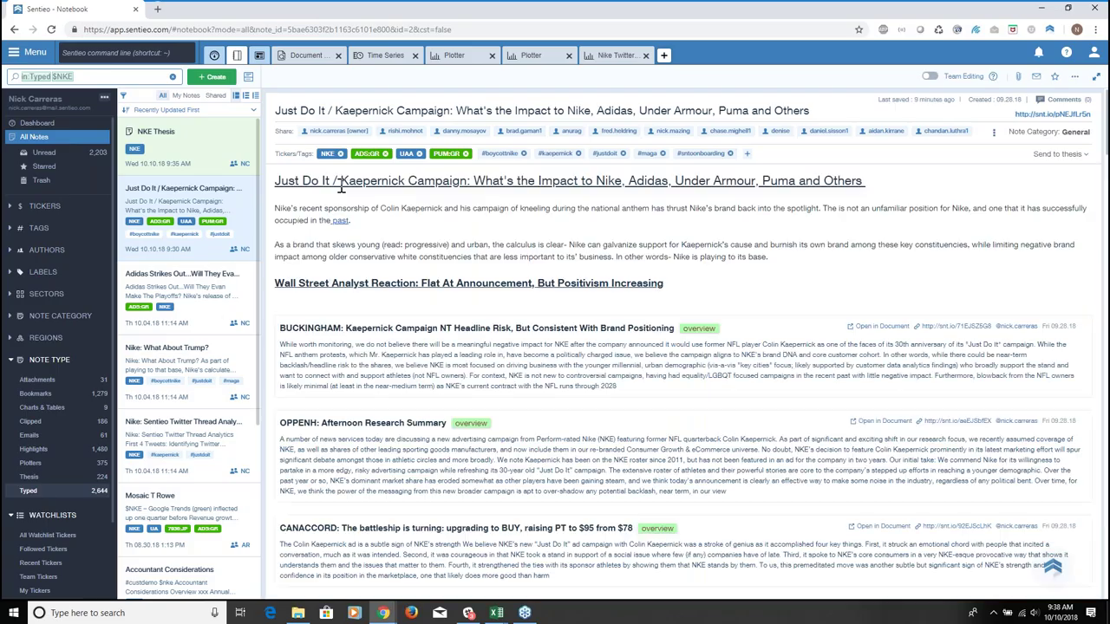
left_click(1065, 161)
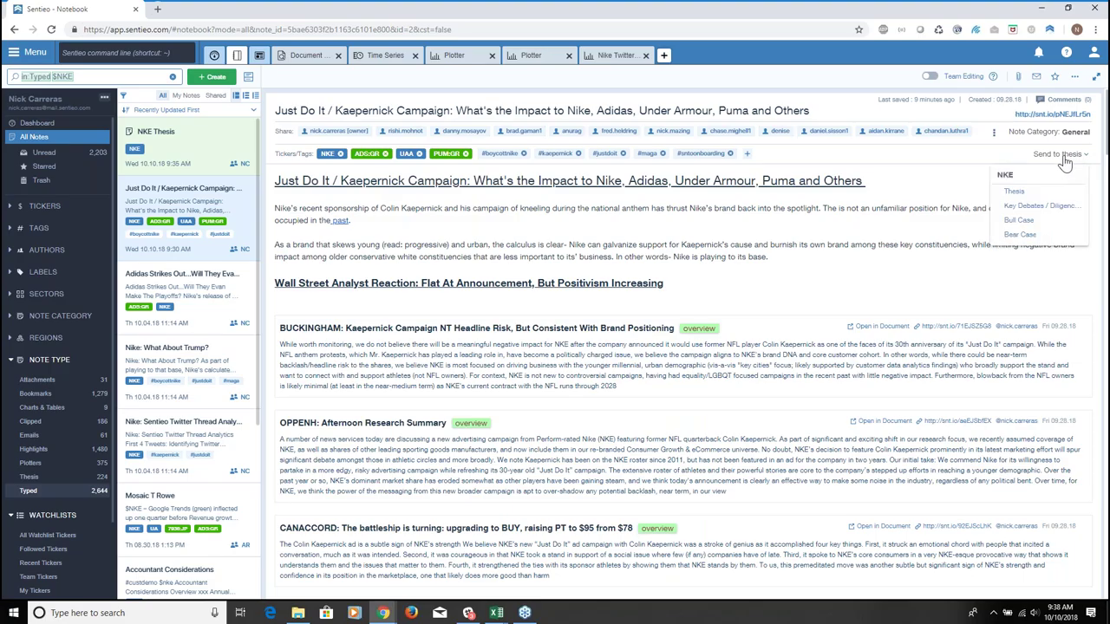
left_click(1021, 222)
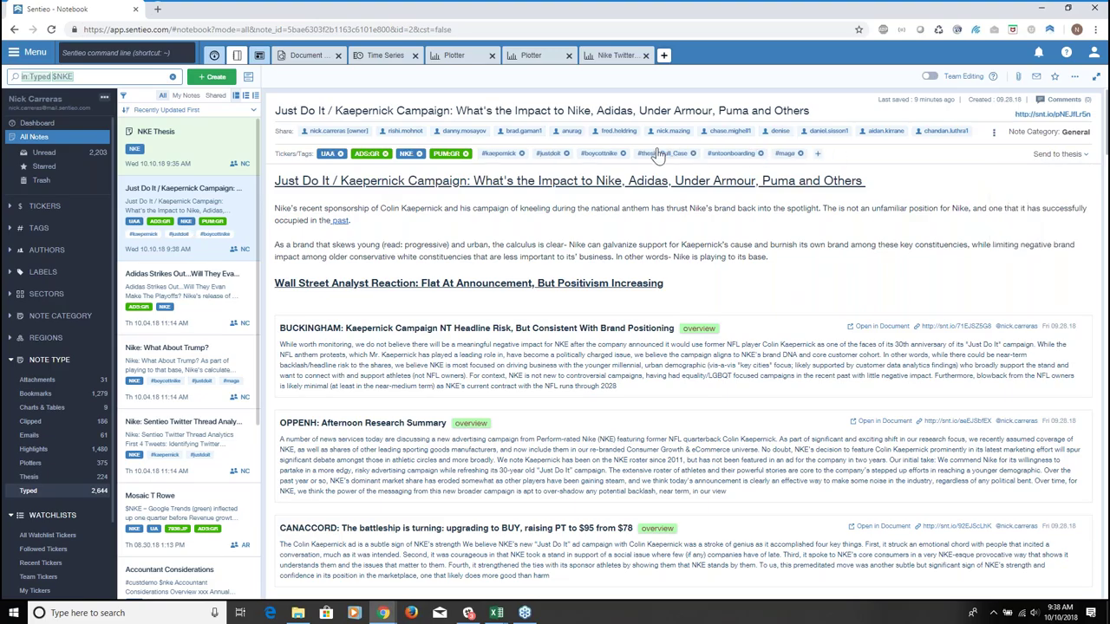
Send the note "Adidas Strikes Out...Will They Evan Make The Playoffs?" to the NKE thesis's Bull Case section
left_click(158, 297)
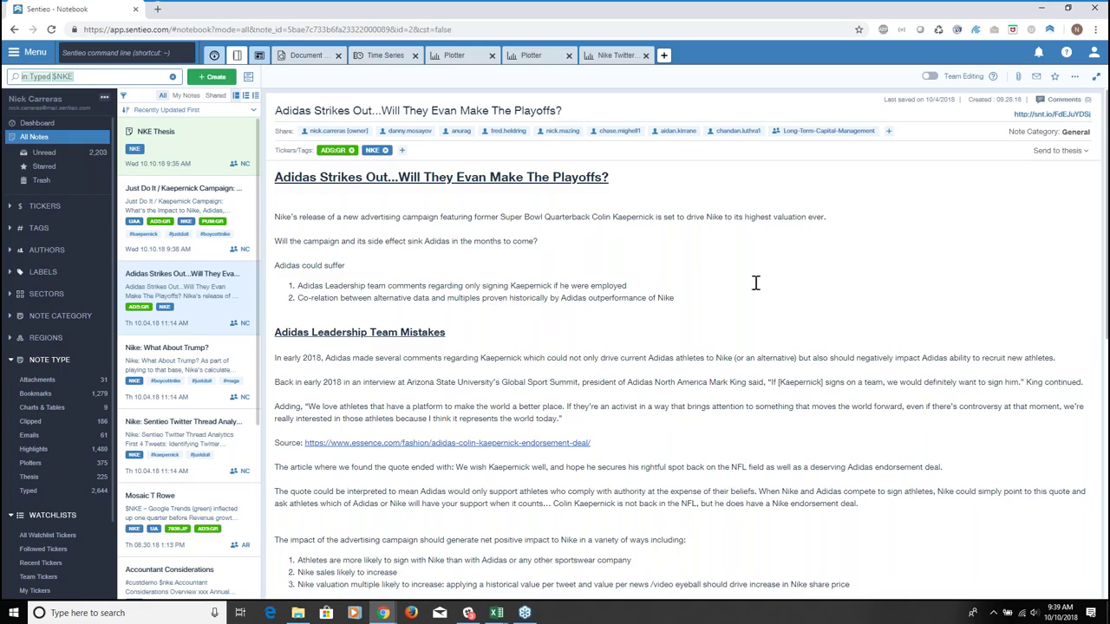
left_click(1068, 152)
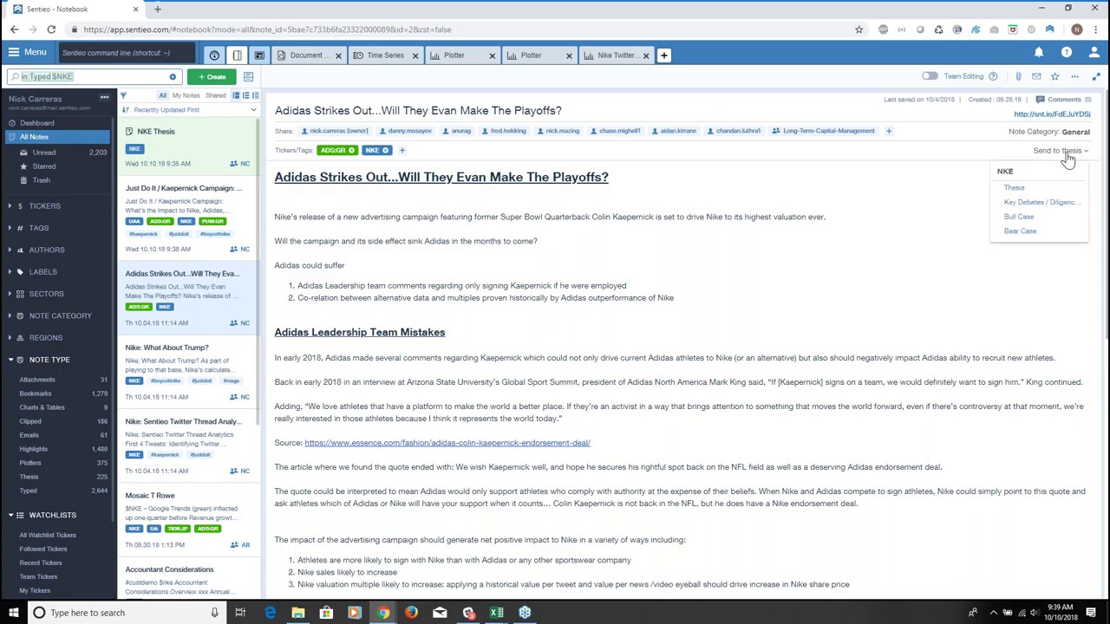
left_click(1020, 217)
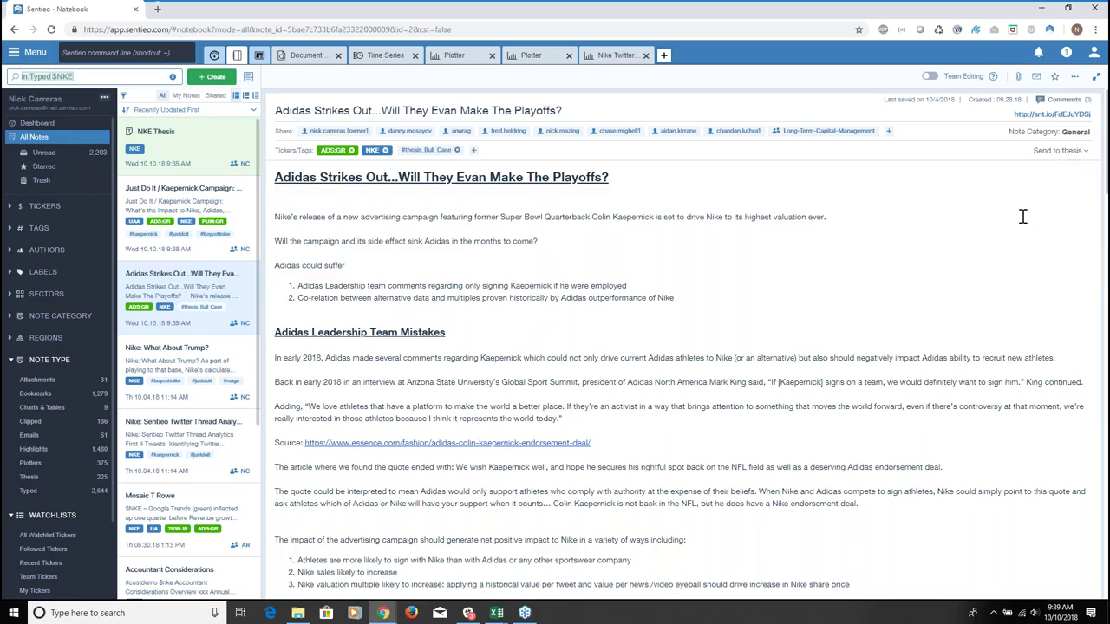
Send the note "Nike: What About Trump?" to the Bear Case section of the NKE thesis
left_click(173, 358)
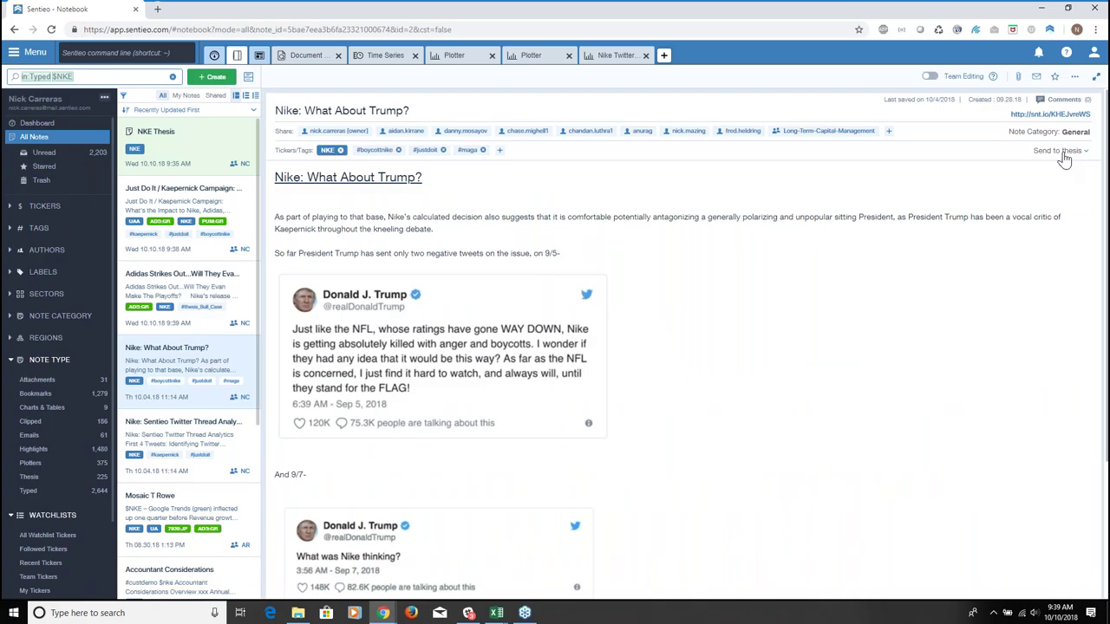
left_click(1051, 154)
left_click(1030, 234)
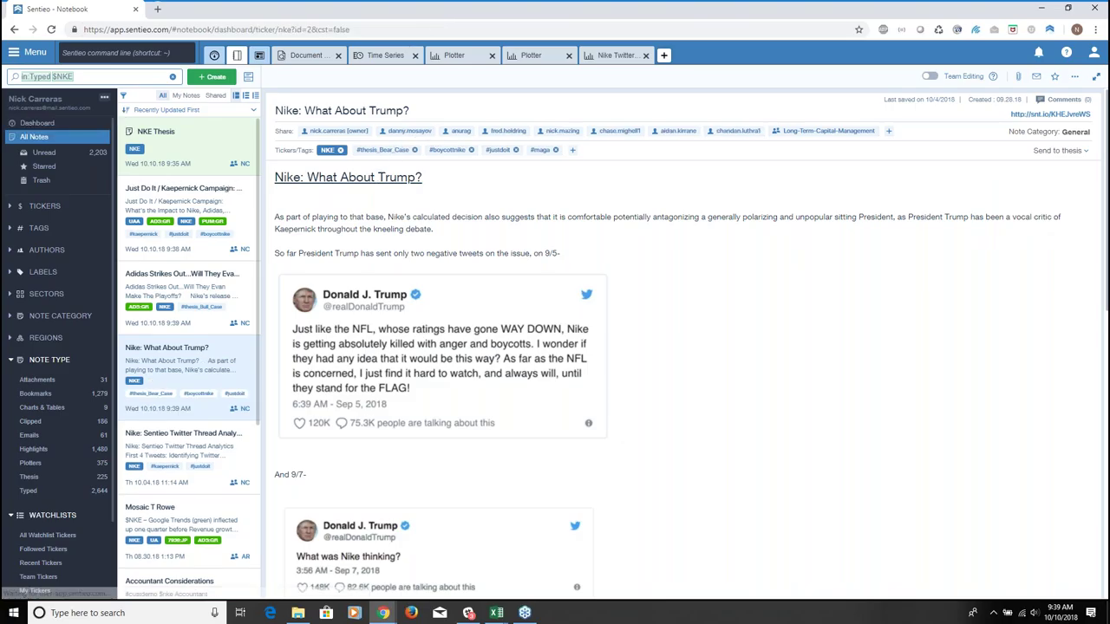
Return to the unfiltered dashboard, open the NKE ticker dashboard and check the supporting notes under the thesis's Bull Case and Bear Case
left_click(47, 127)
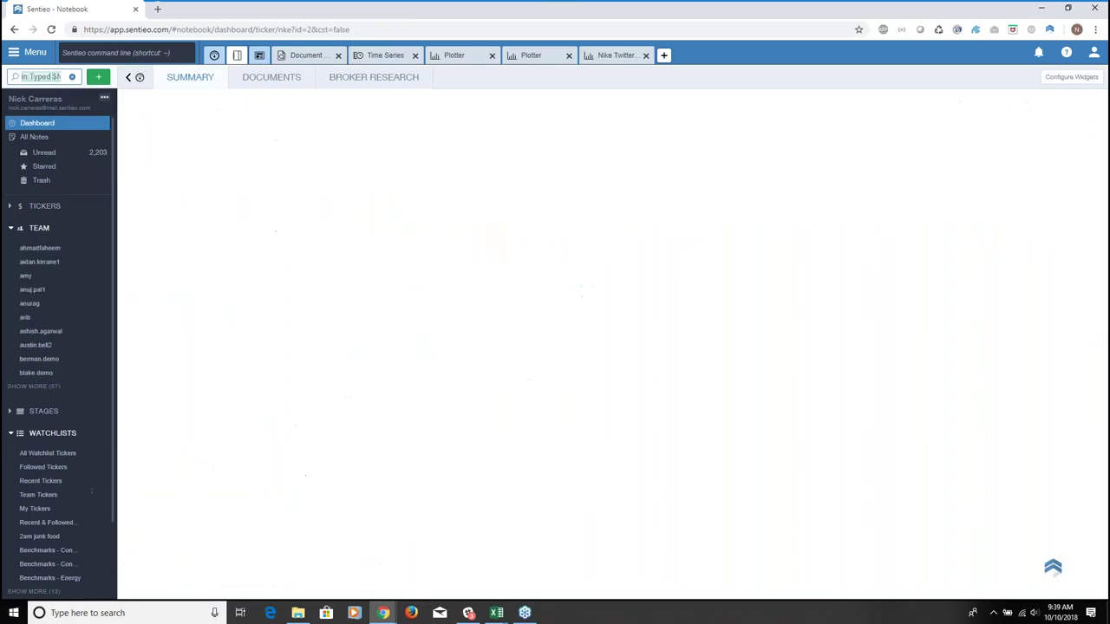
left_click(73, 78)
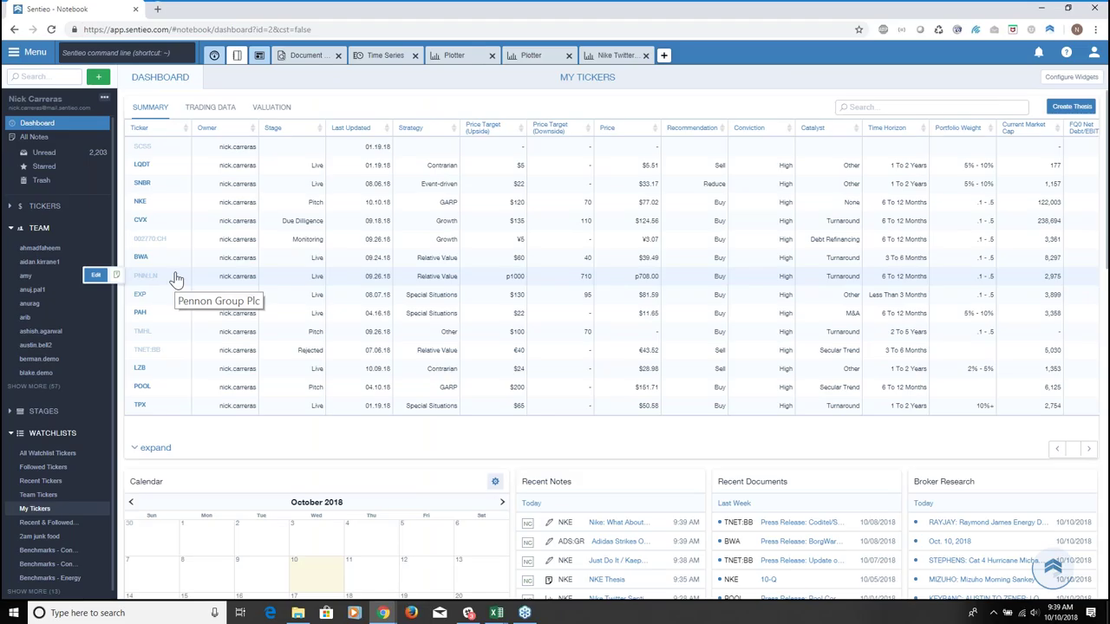
mouse_move(144, 208)
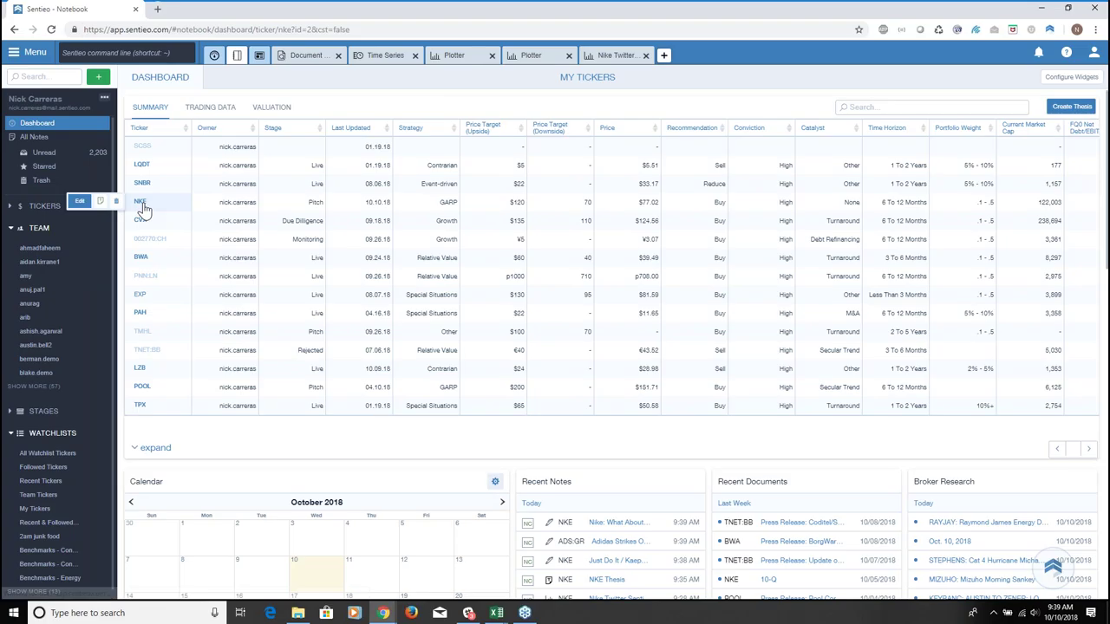
left_click(142, 204)
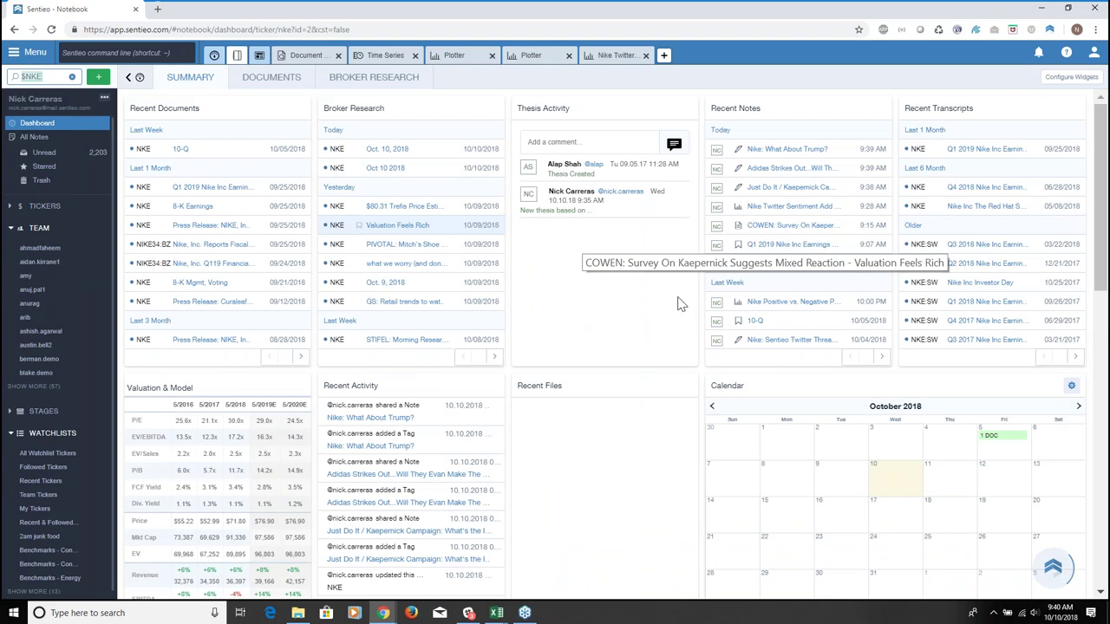
scroll(681, 304, "down", 4)
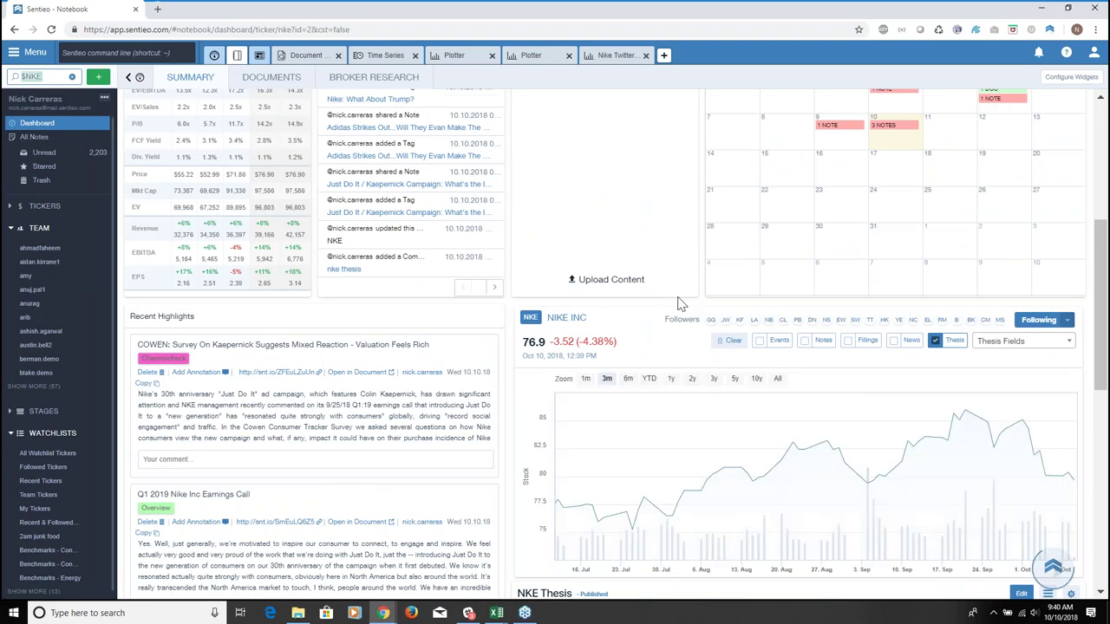
scroll(681, 303, "down", 1)
scroll(680, 303, "down", 5)
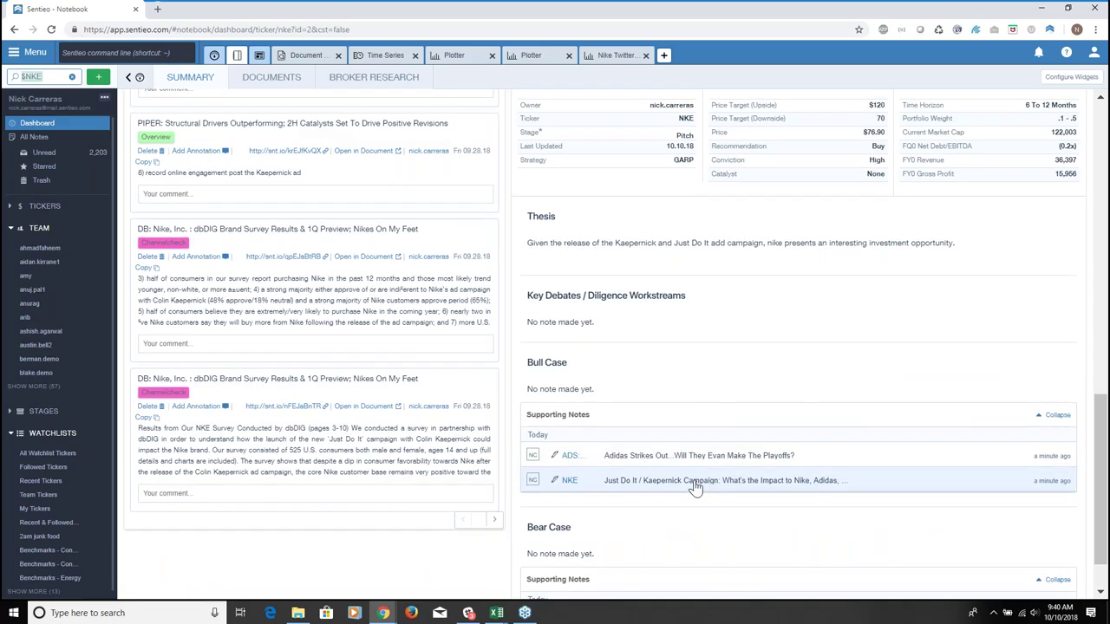
scroll(685, 520, "down", 1)
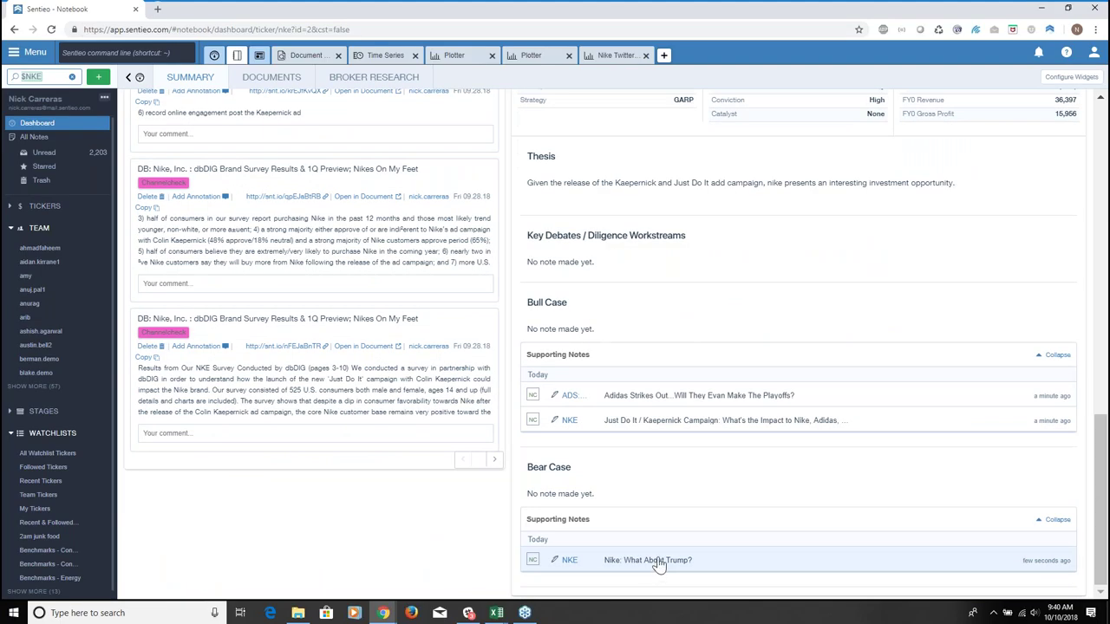
scroll(698, 474, "up", 10)
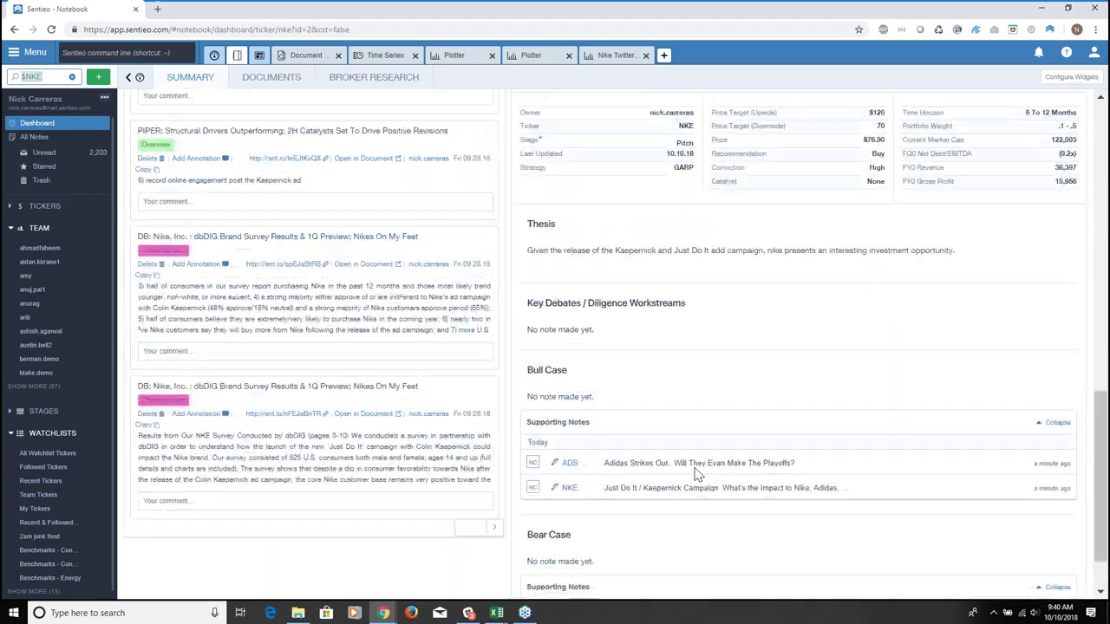
Clear the NKE ticker filter and filter the dashboard by a teammate found through a search of the Team list
scroll(698, 472, "up", 1)
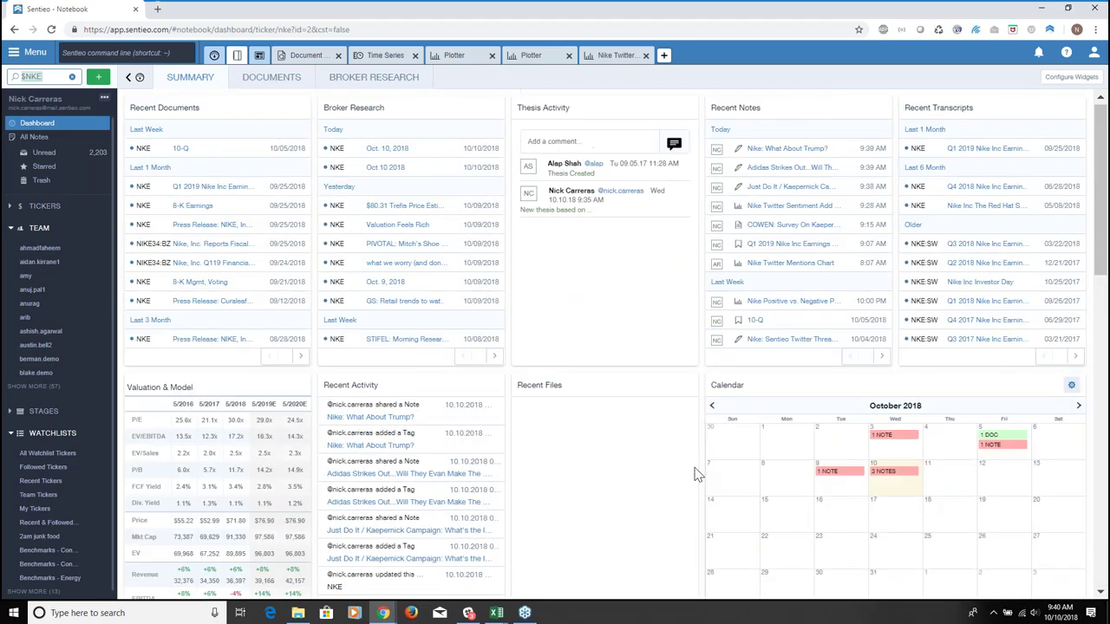
left_click(72, 78)
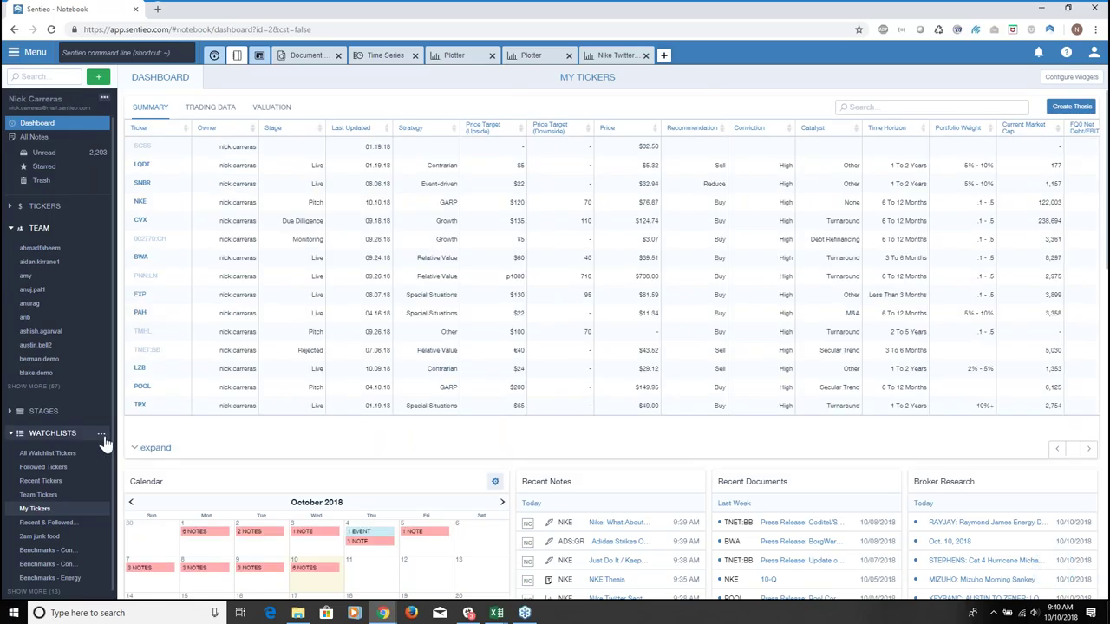
left_click(101, 230)
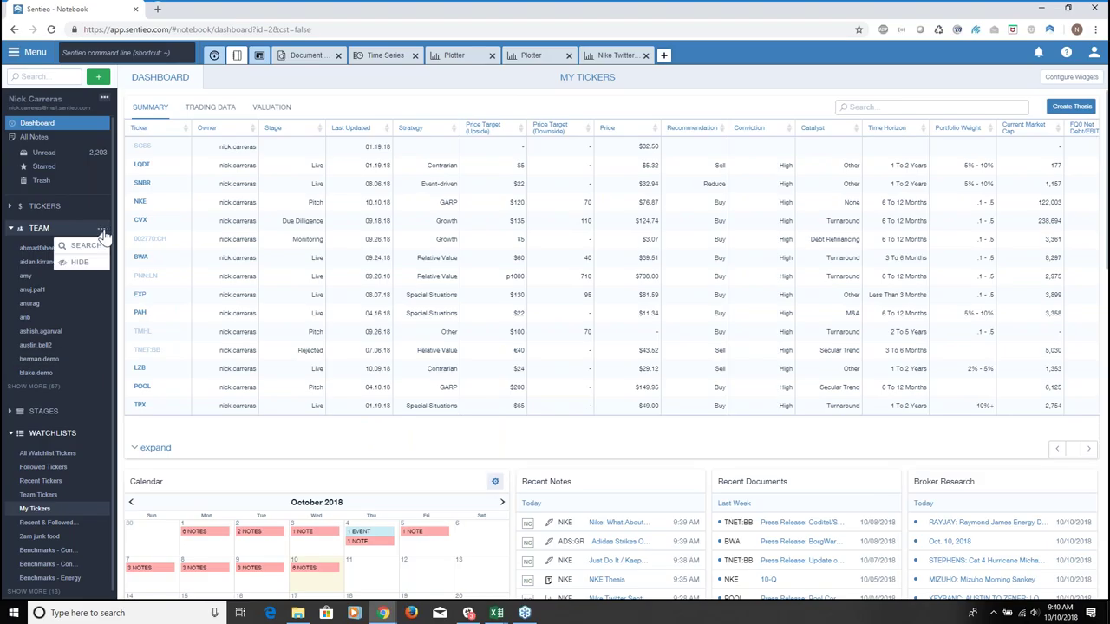
left_click(94, 244)
type("nauman")
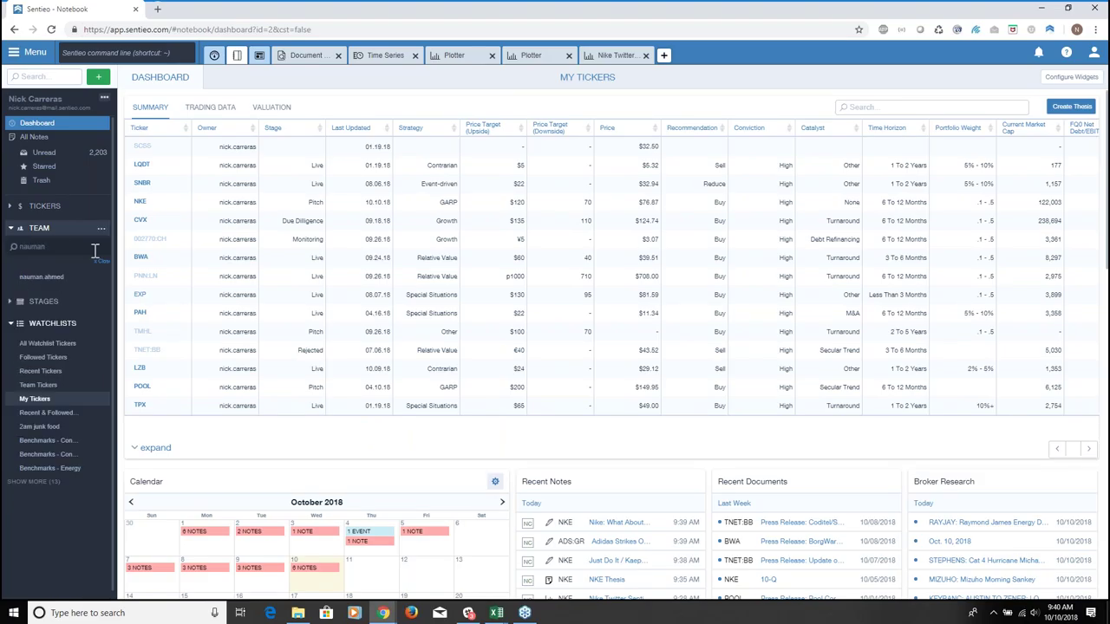
left_click(54, 279)
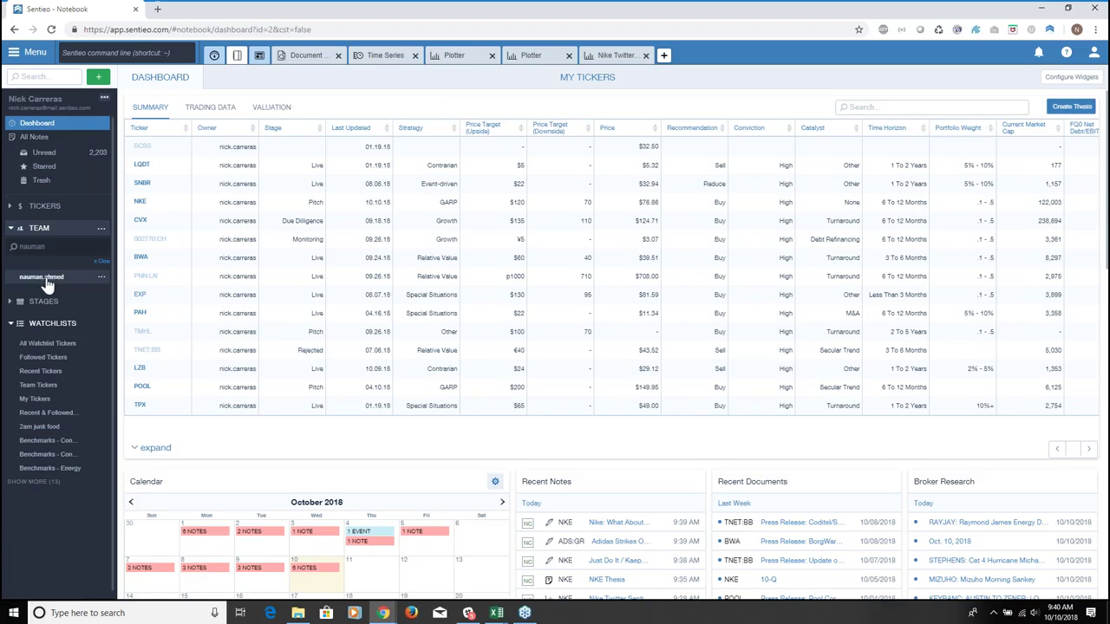
left_click(45, 279)
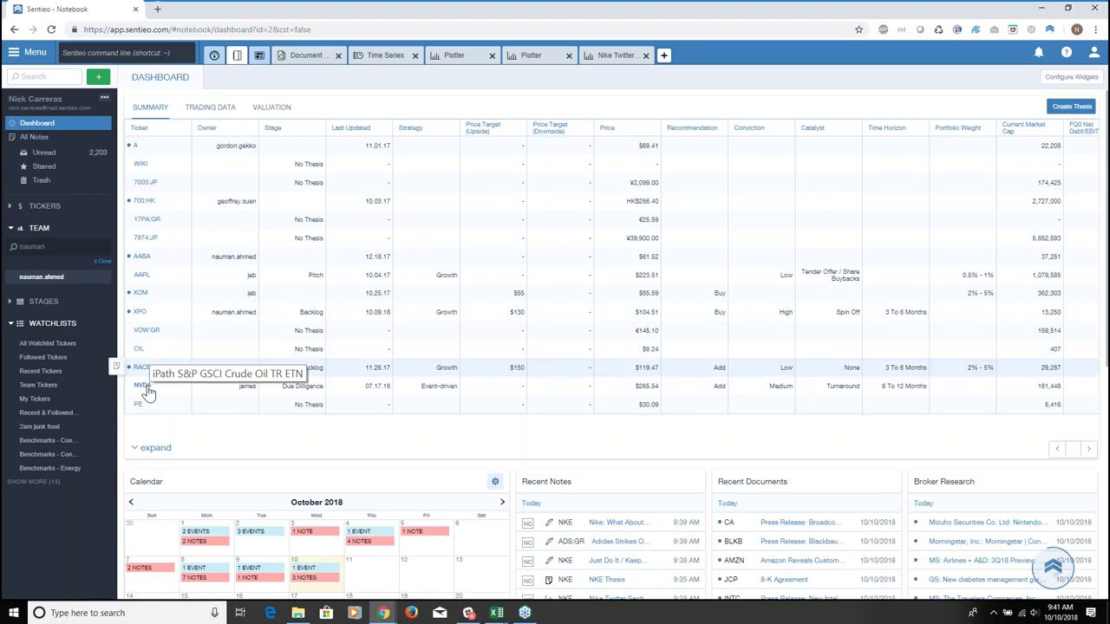
Expand the teammate's ticker table and reload the notebook page to recover from the unresponsive page
left_click(151, 451)
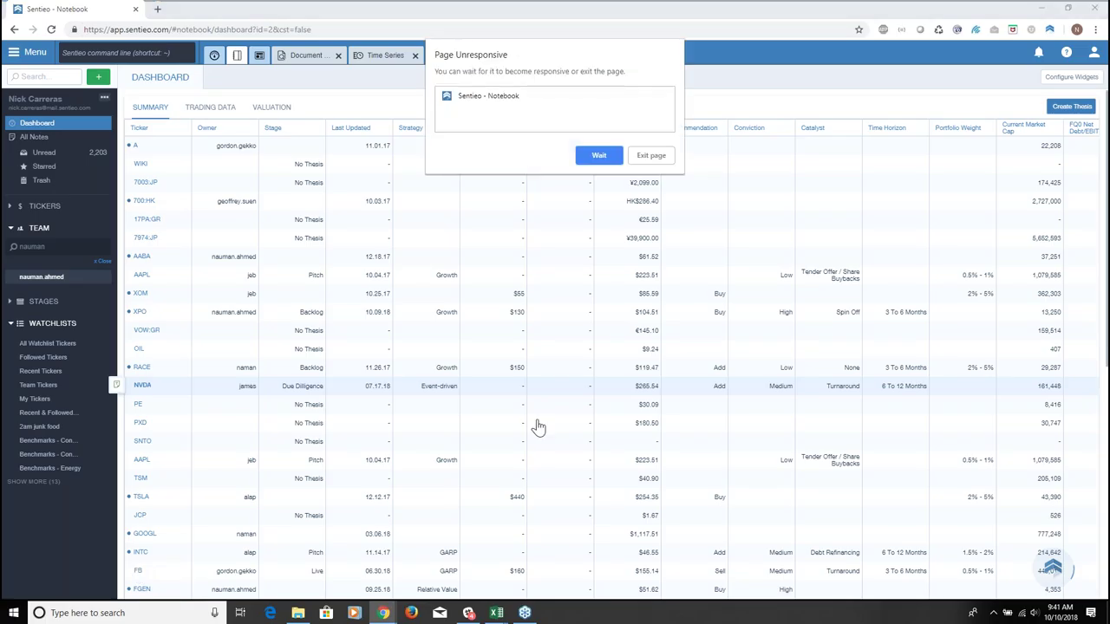
left_click(599, 156)
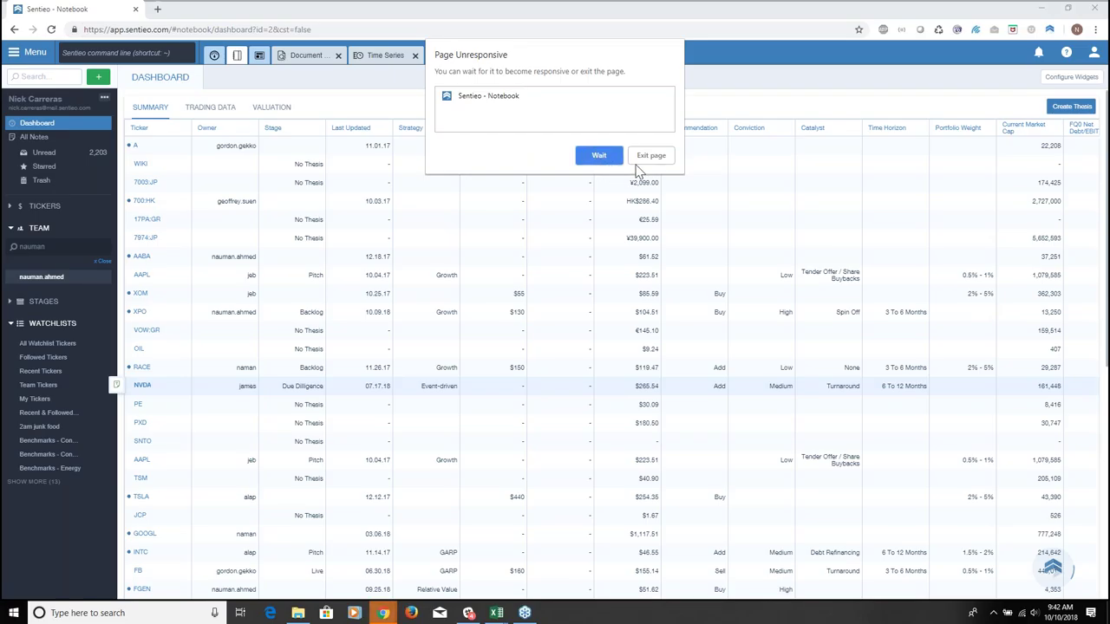
left_click(600, 157)
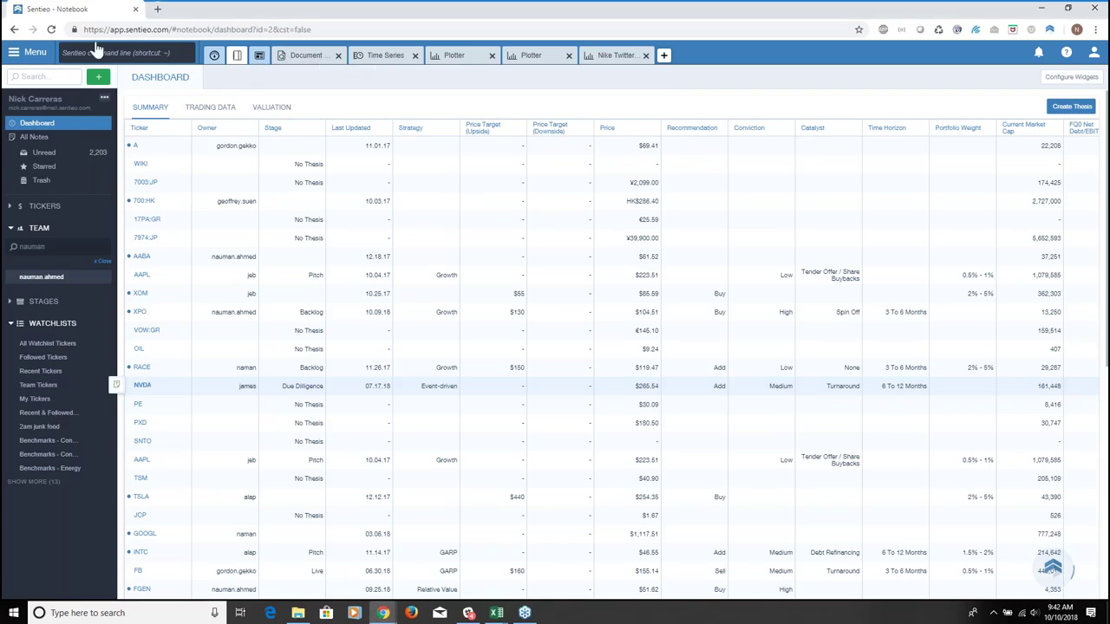
left_click(51, 29)
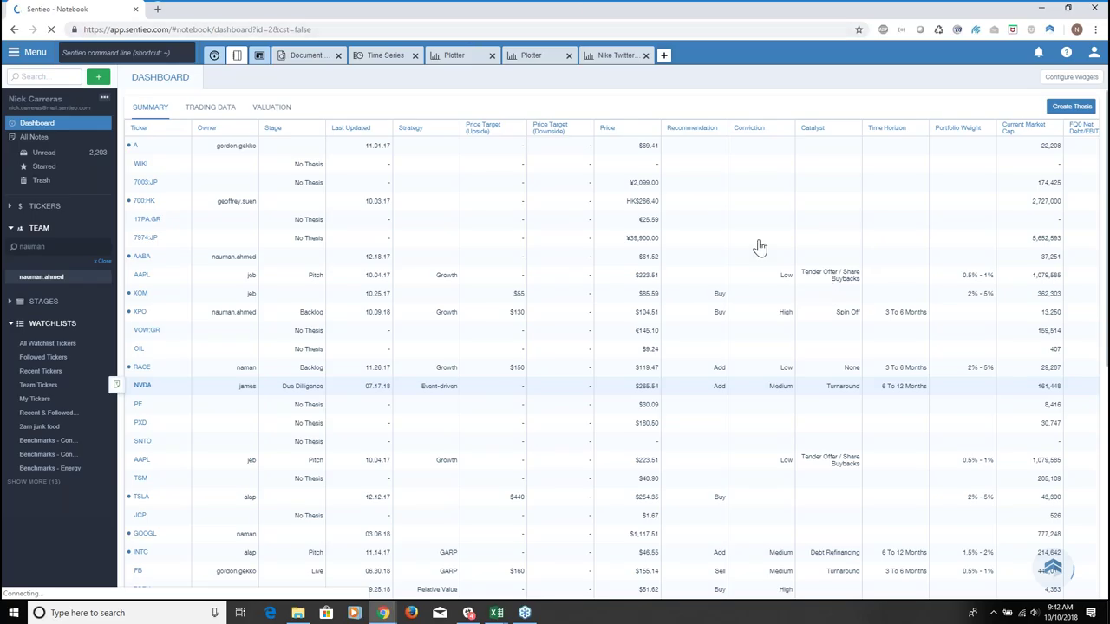
key("alt+Tab")
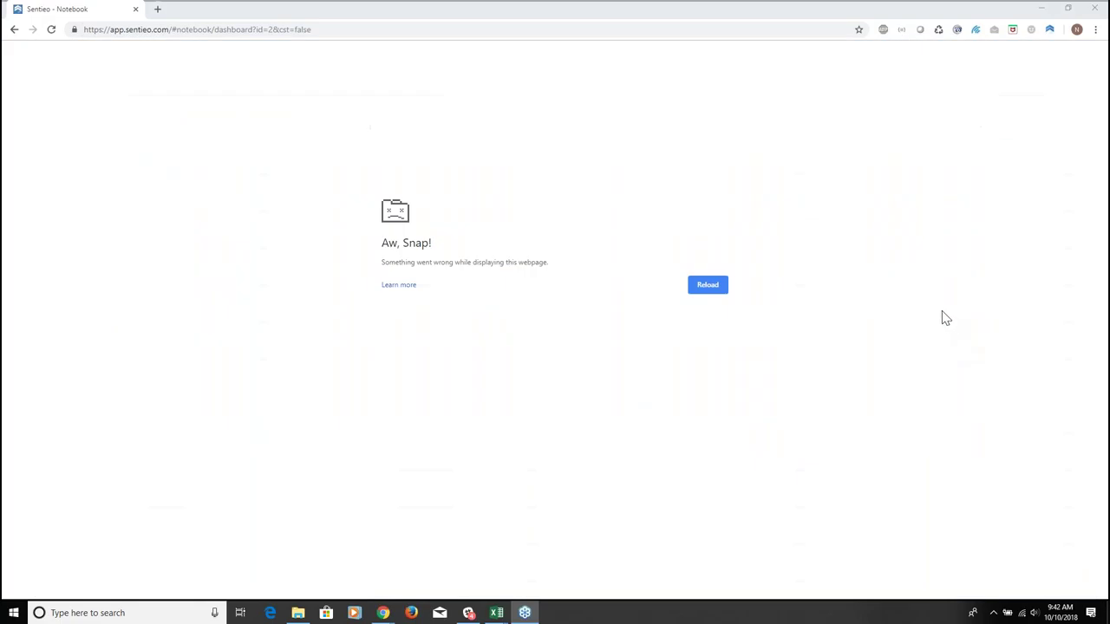
left_click(708, 286)
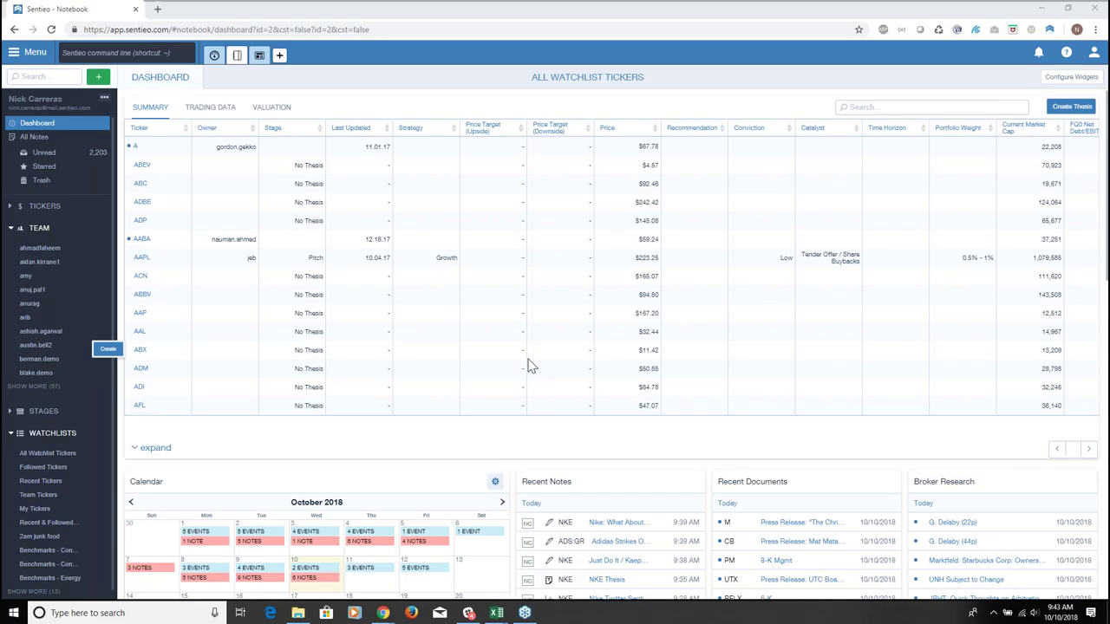
key("alt+Tab")
key("alt+Tab")
key("alt+shift+Tab")
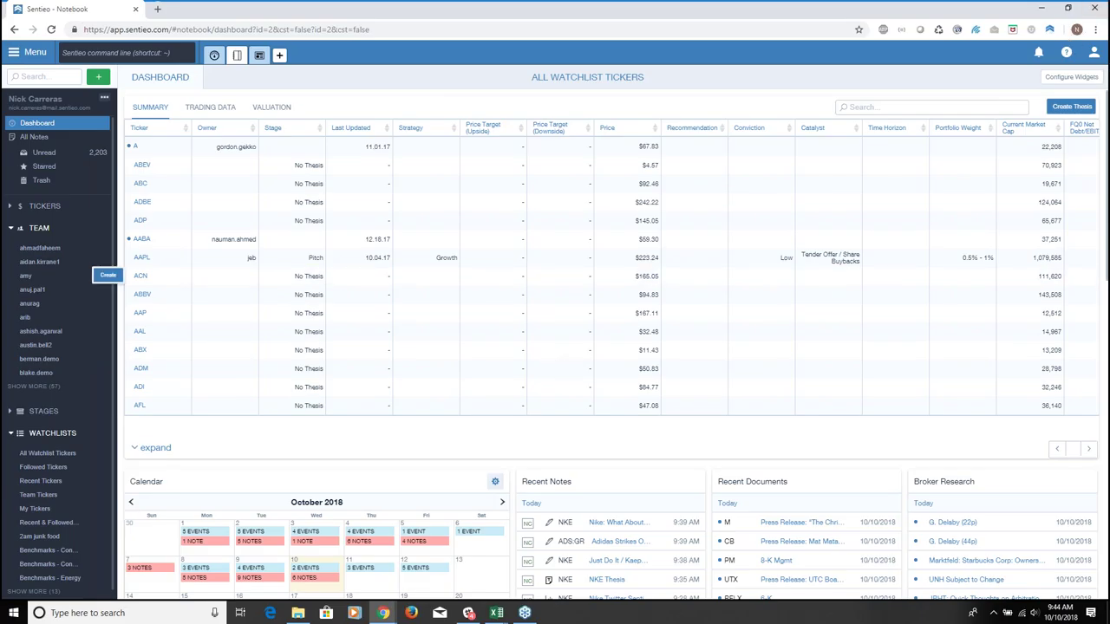
Show the help options, including Live Support, Support Center and Guided Tour
left_click(1068, 54)
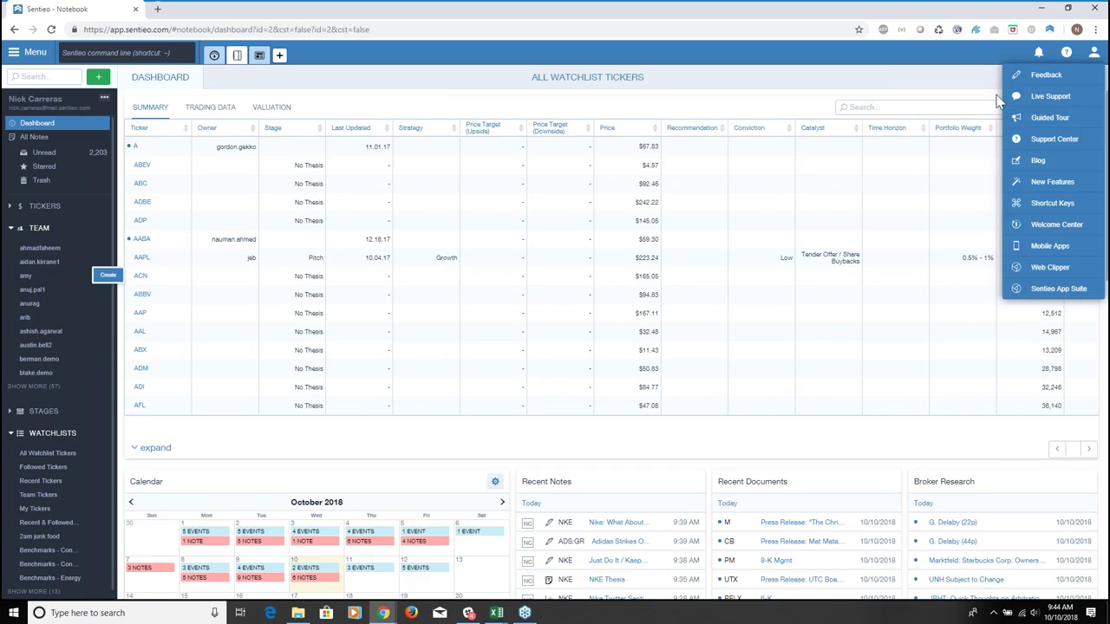
left_click(936, 110)
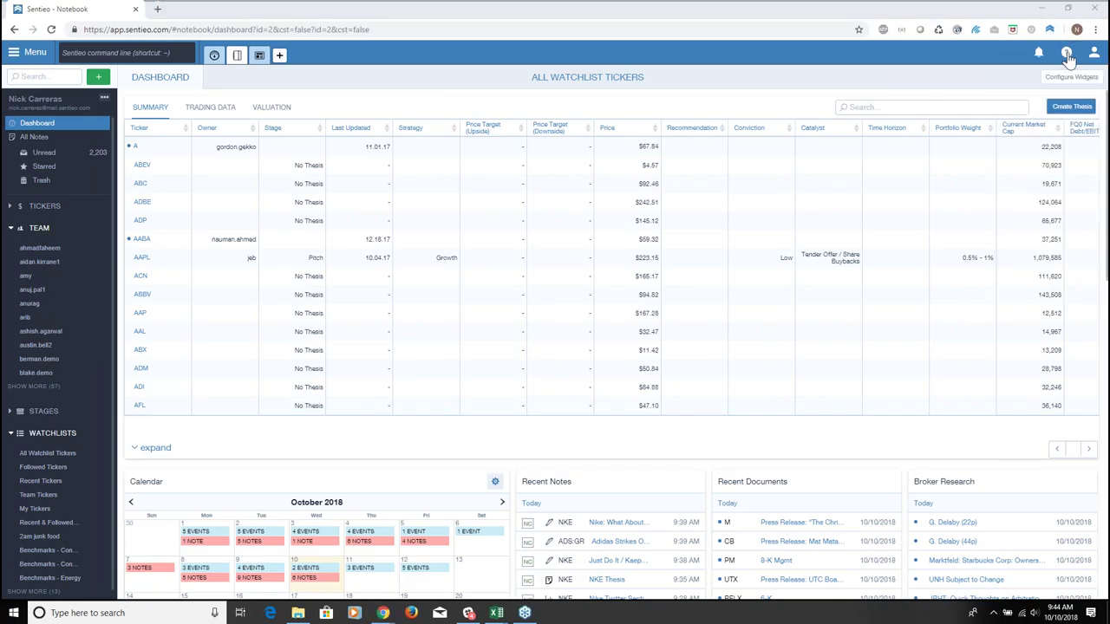
left_click(1068, 57)
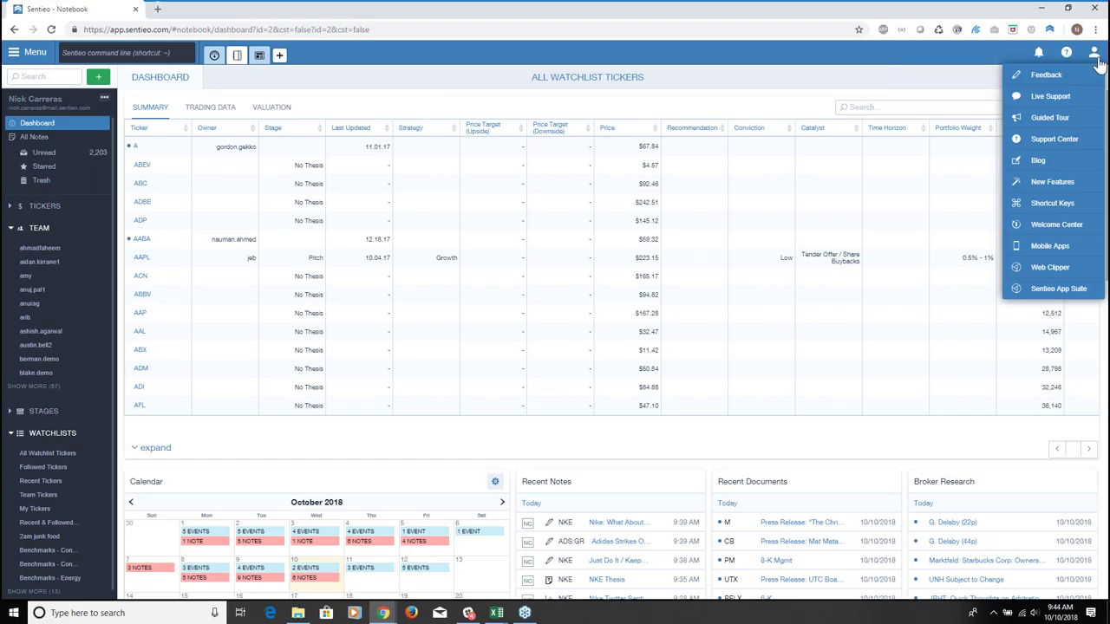
Review the Notebook preferences in the account settings down to the OneNote and Evernote sync options, and close the settings without saving
left_click(1095, 57)
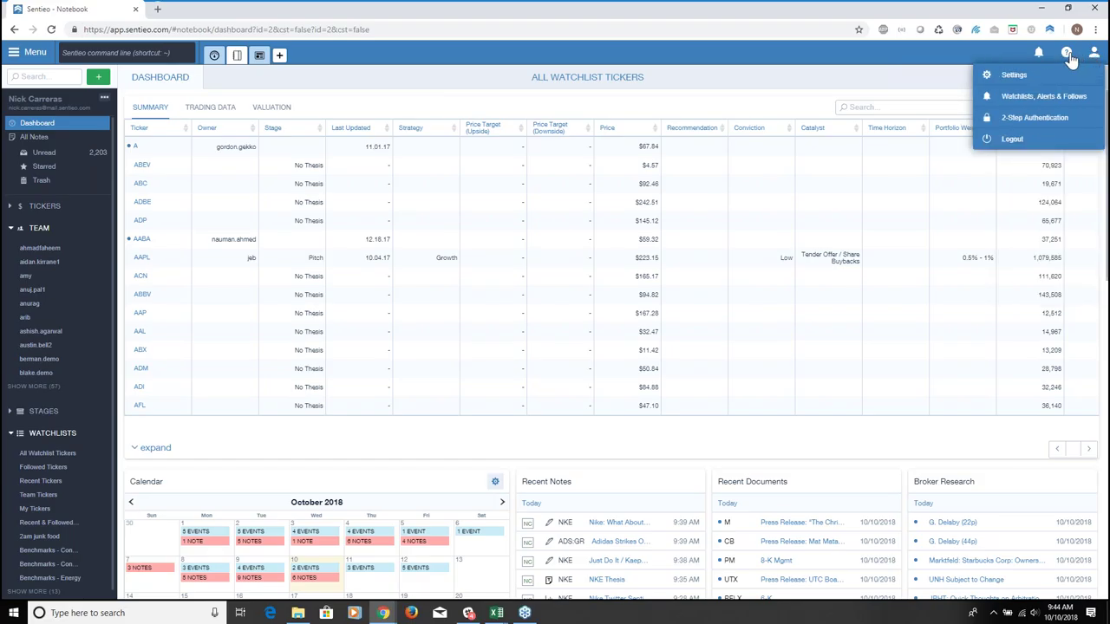
left_click(1027, 78)
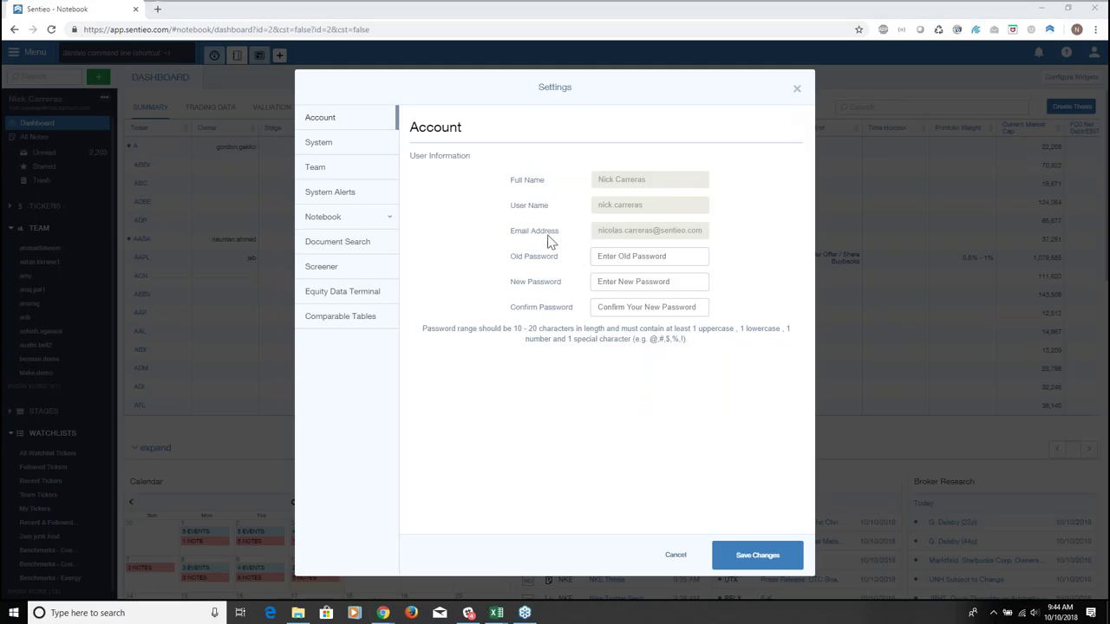
left_click(337, 220)
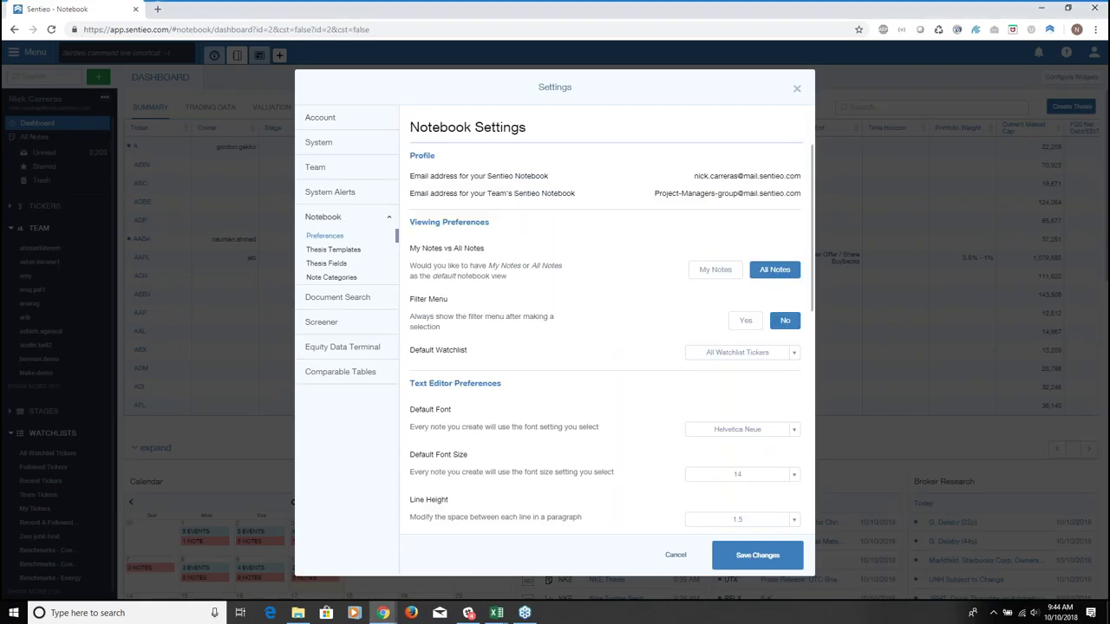
scroll(436, 255, "down", 1)
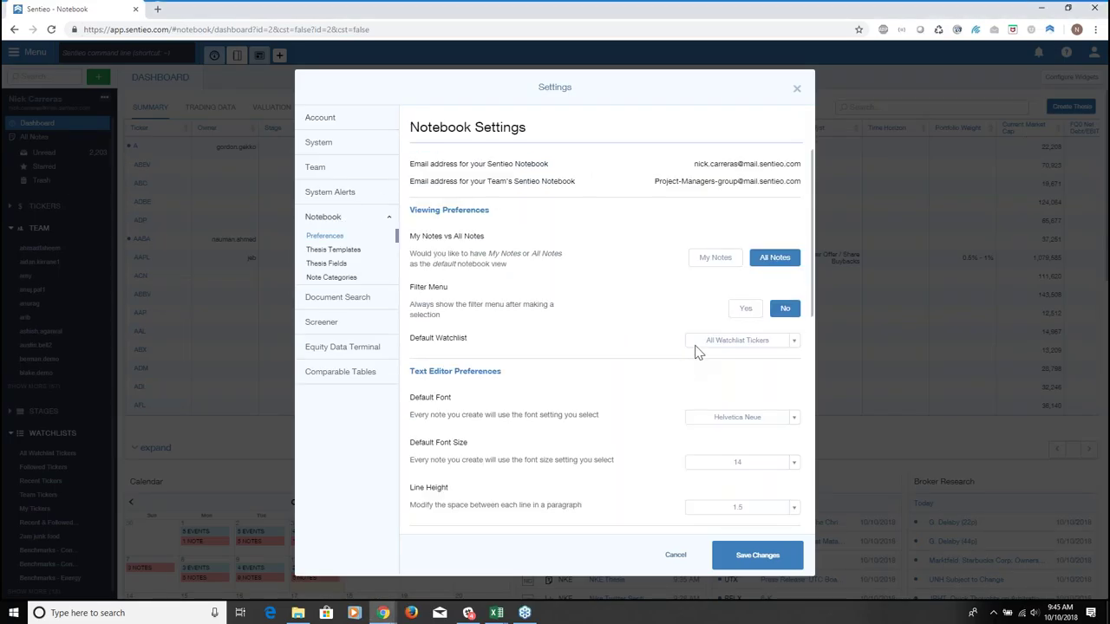
scroll(696, 350, "down", 6)
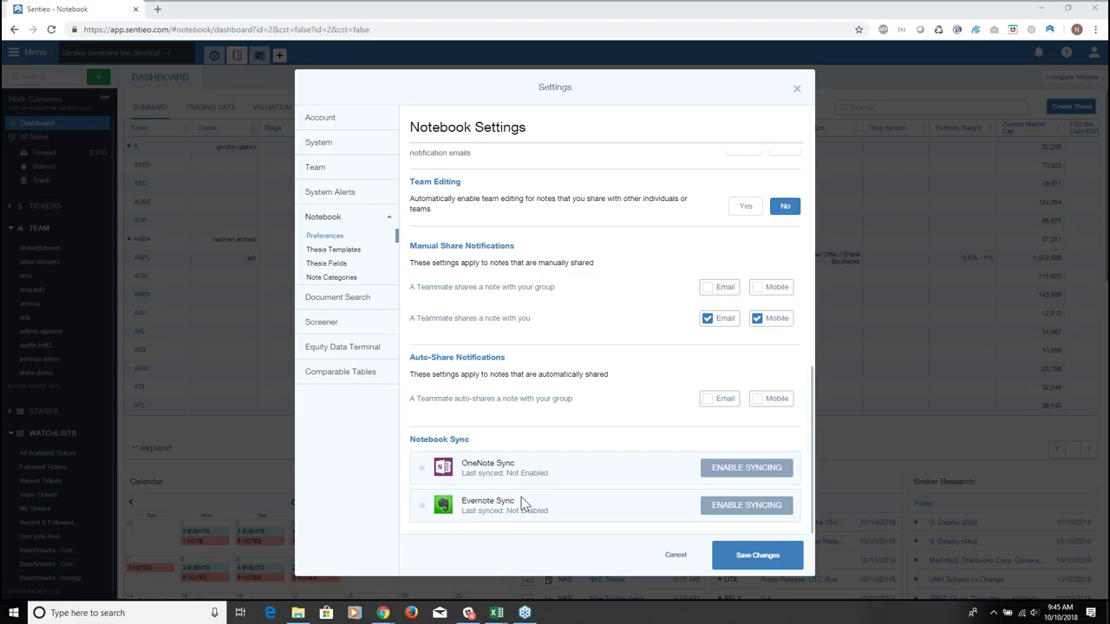
left_click(798, 92)
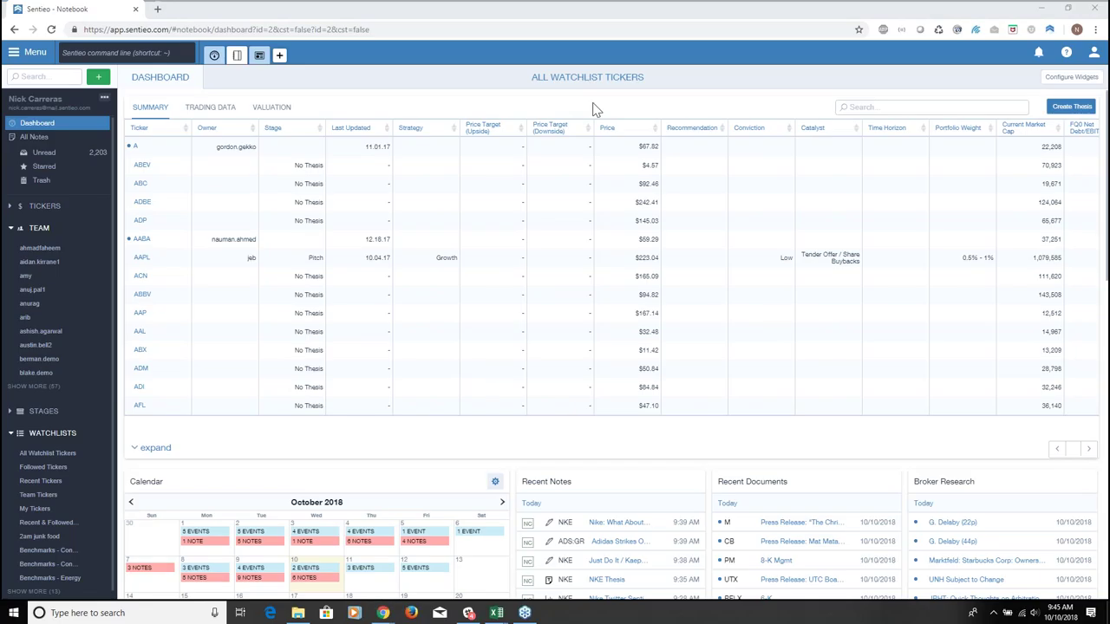